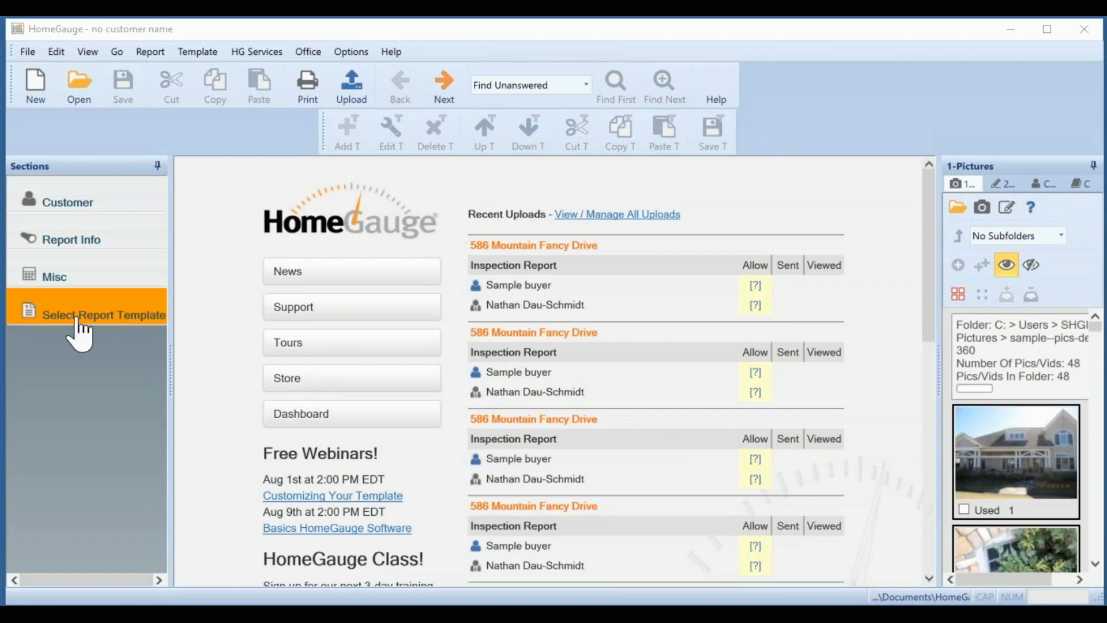
- Open the Systems (Residential) report template and save a copy in the Residential category as "editing the template"
left_click(107, 314)
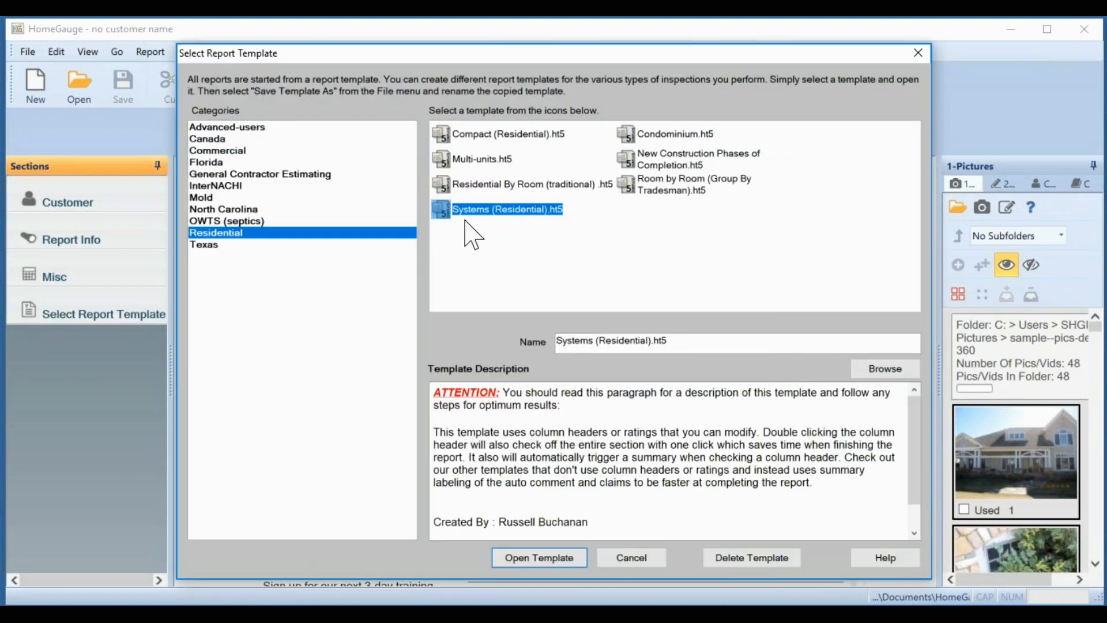
left_click(533, 564)
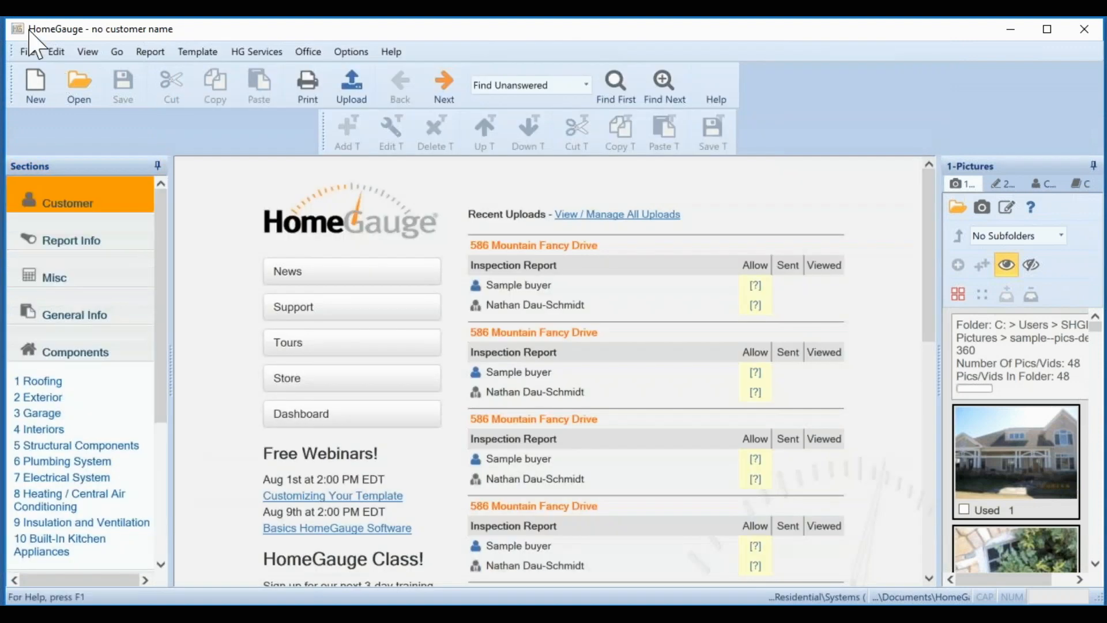
left_click(28, 53)
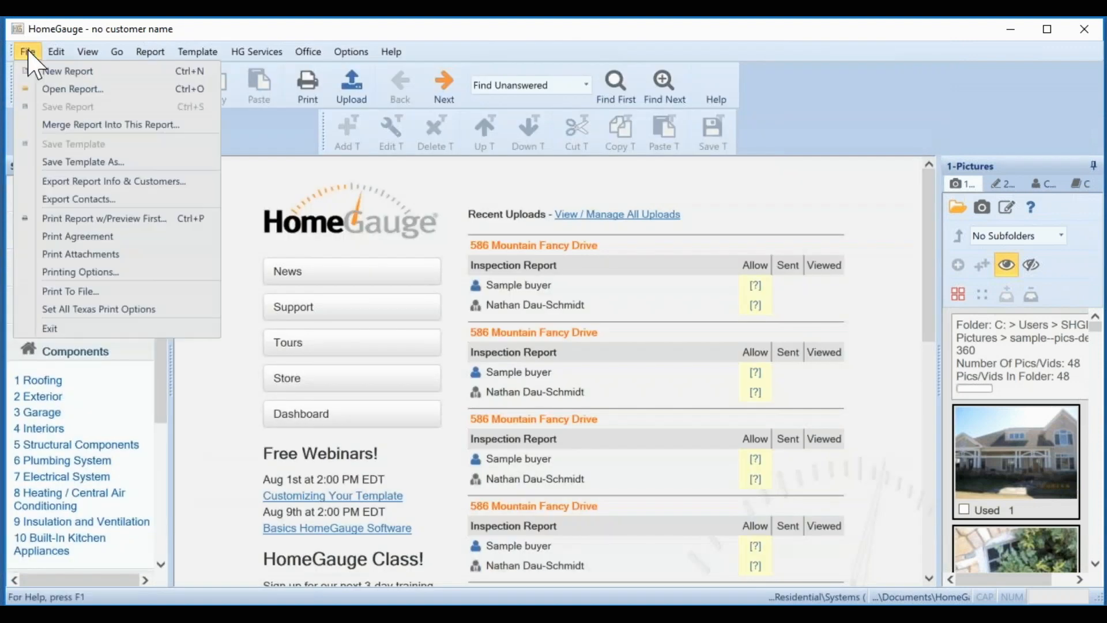
left_click(60, 164)
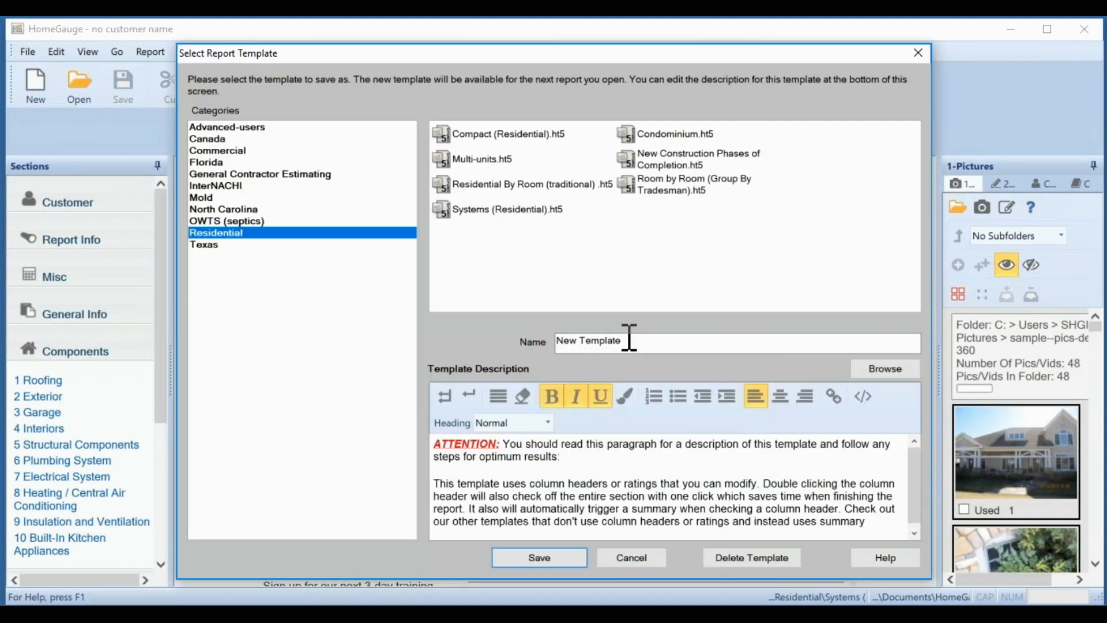
left_click_drag(628, 339, 528, 345)
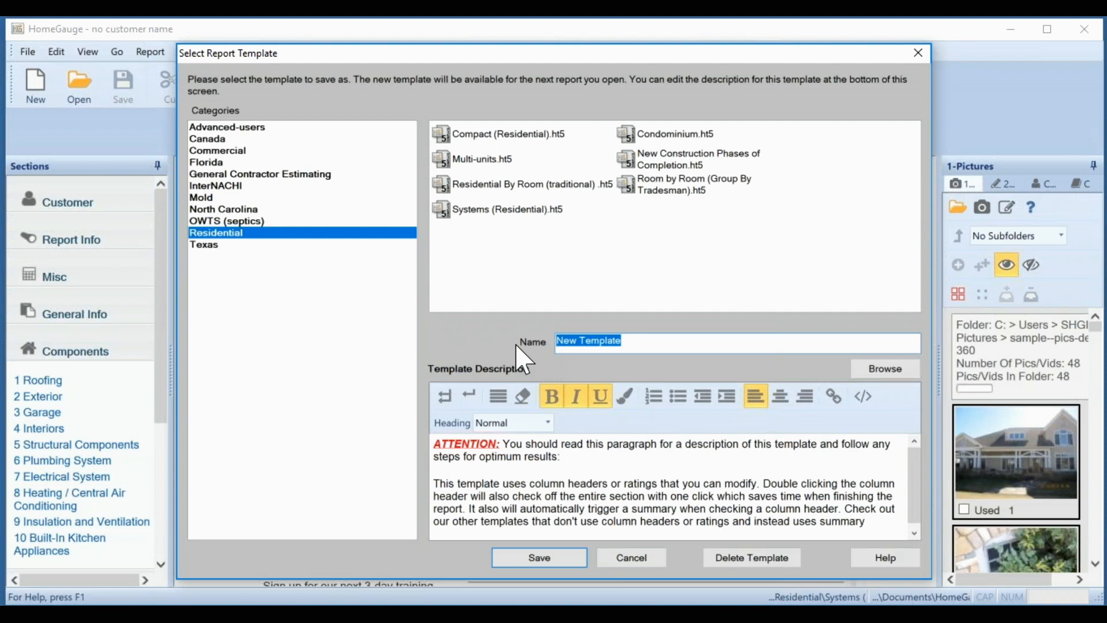
type("editing")
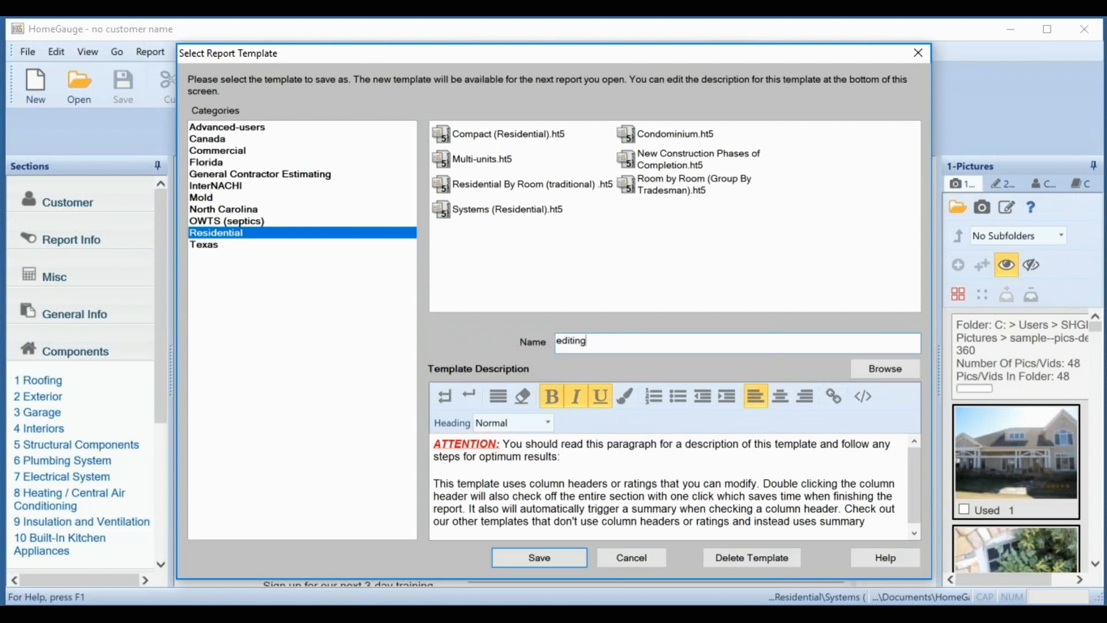
type(" the template")
left_click(556, 566)
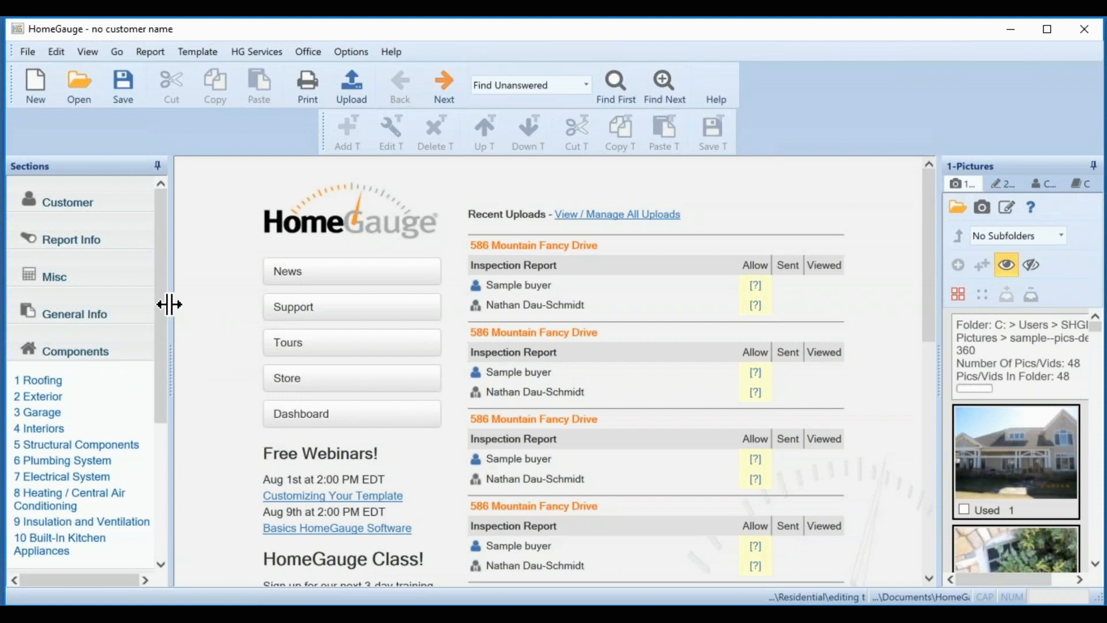
- Open the Garage component section and enlarge the inspection item list enough to show all its items
left_click_drag(162, 291, 162, 313)
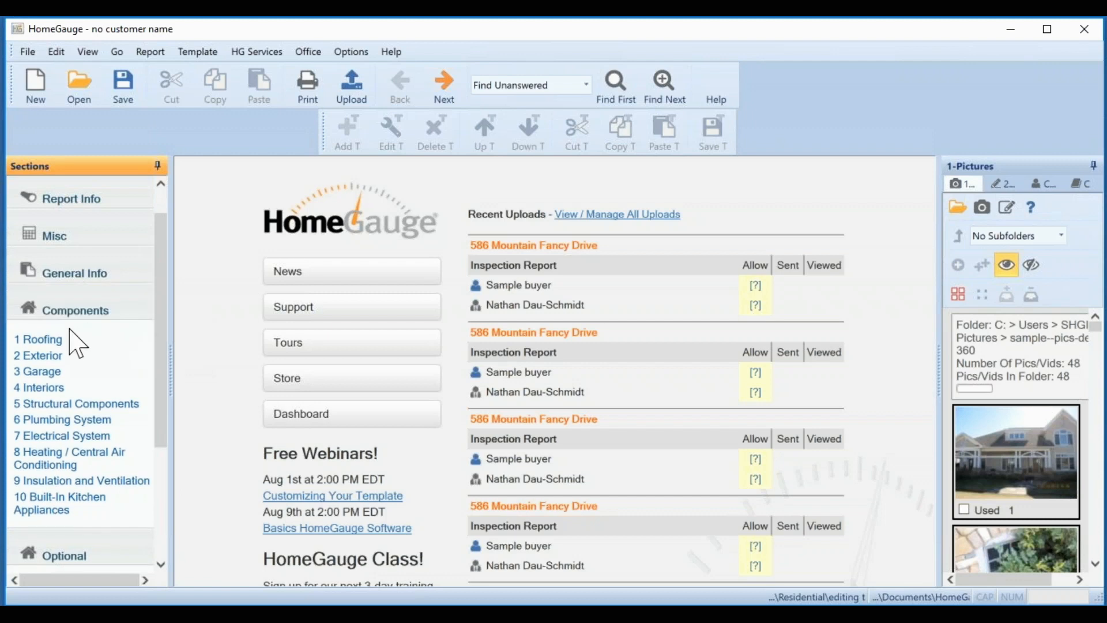
left_click(57, 341)
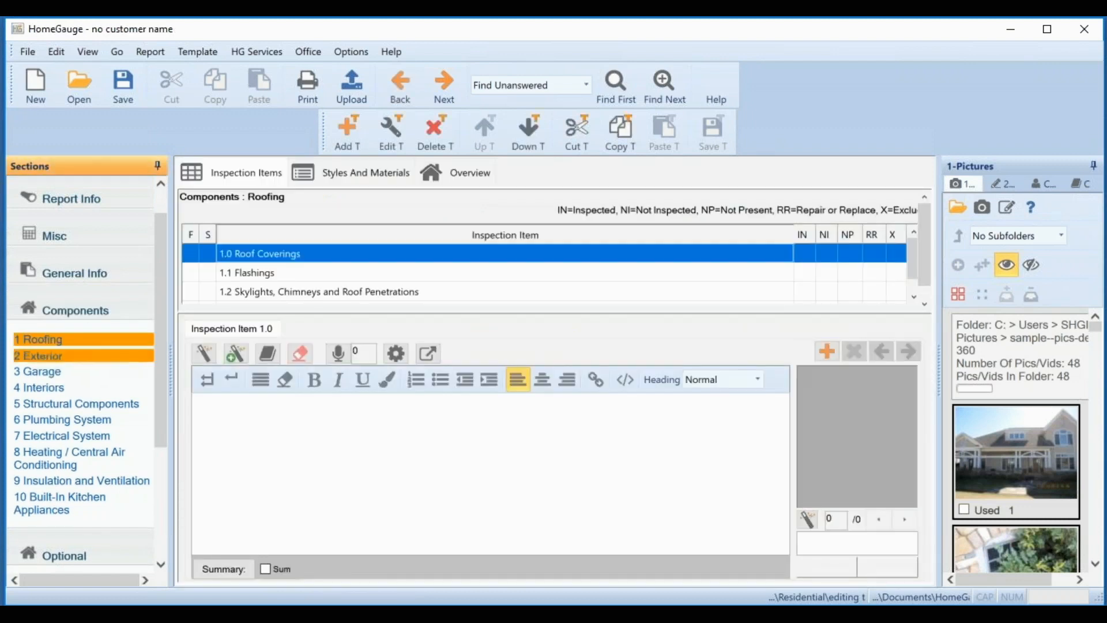
left_click(44, 372)
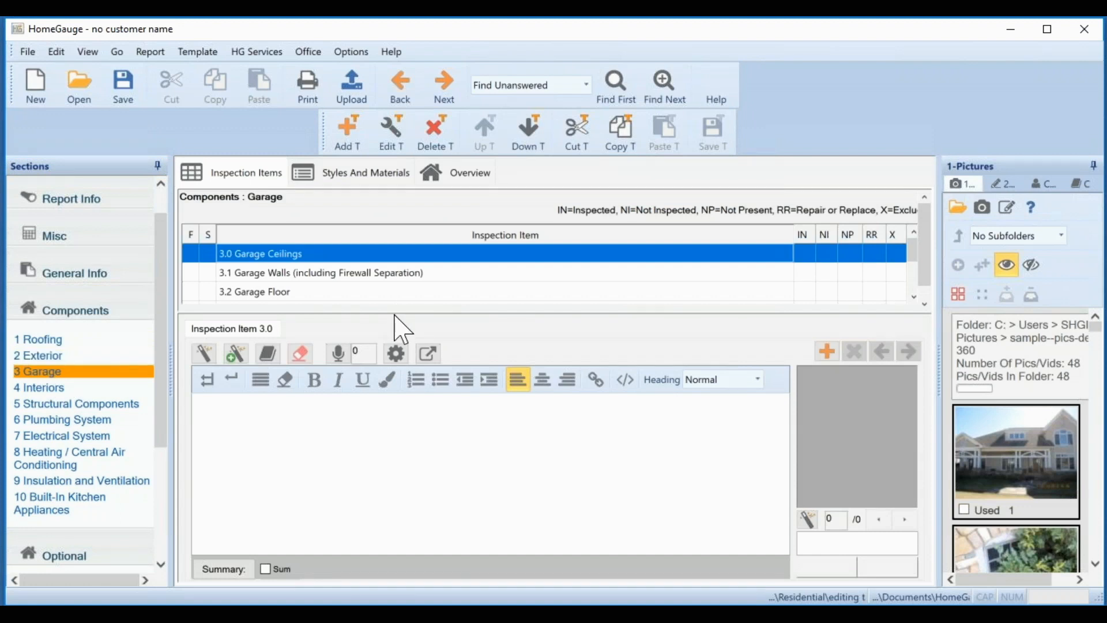
left_click_drag(396, 311, 411, 400)
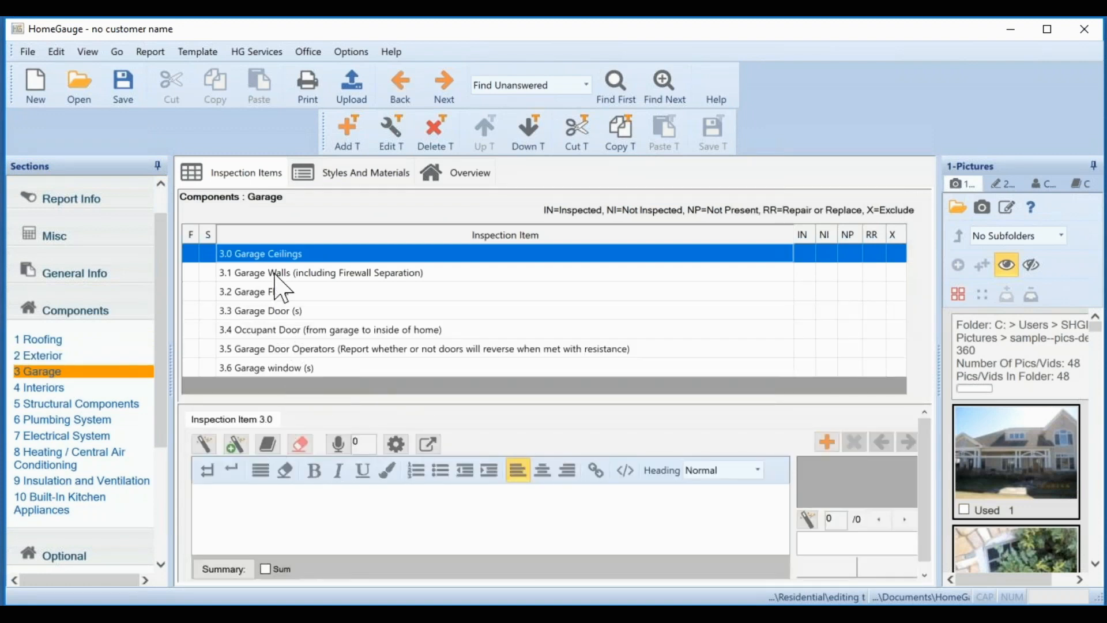
- Shift the template editing toolbar slightly along its row
left_click_drag(317, 131, 702, 133)
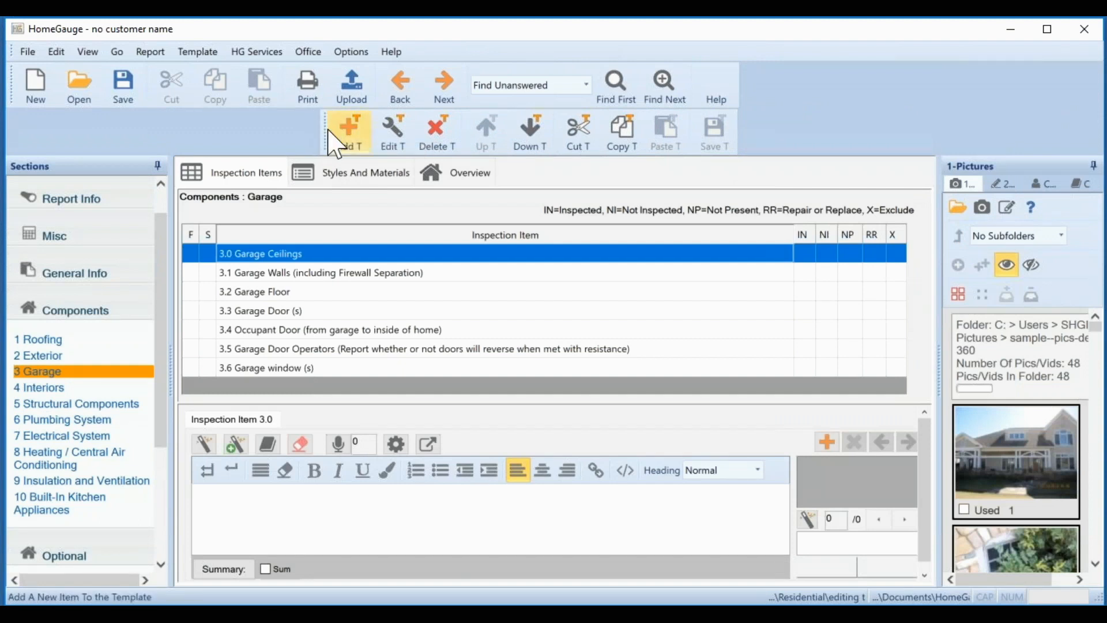
mouse_move(324, 128)
left_mouse_down()
mouse_move(635, 94)
mouse_move(737, 104)
mouse_move(784, 95)
mouse_move(774, 119)
mouse_move(687, 148)
mouse_move(324, 173)
mouse_move(343, 168)
mouse_move(354, 138)
mouse_move(335, 144)
left_mouse_up()
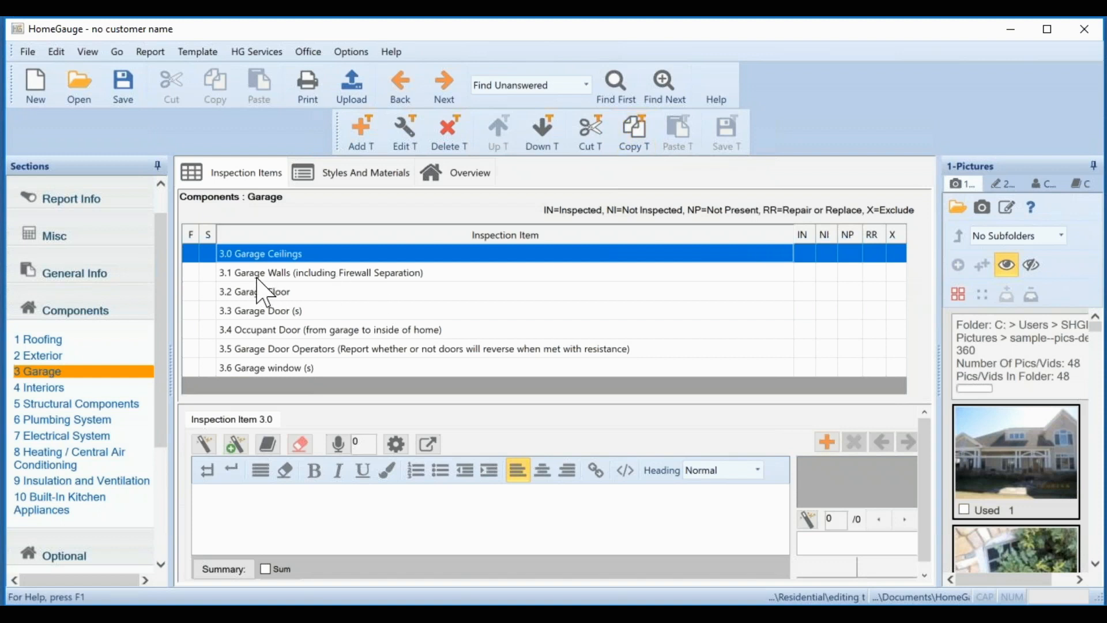
- Rename the Roof Coverings inspection item in the Roofing section to "Roof System" and save the template
left_click(56, 338)
left_click(64, 334)
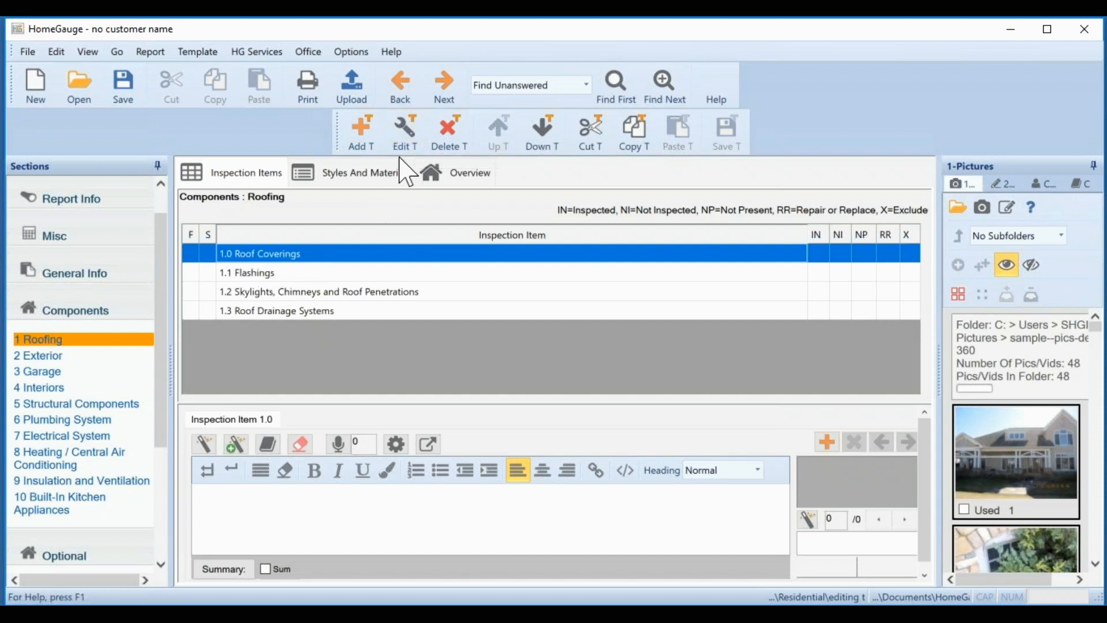
left_click(407, 138)
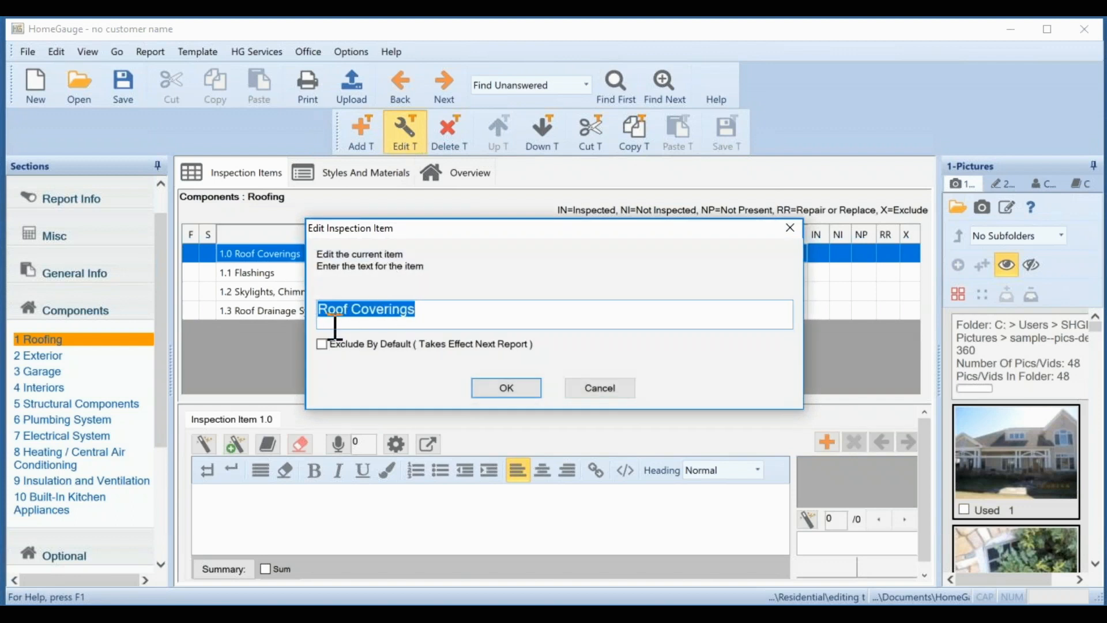
left_click_drag(425, 312, 353, 312)
type("System")
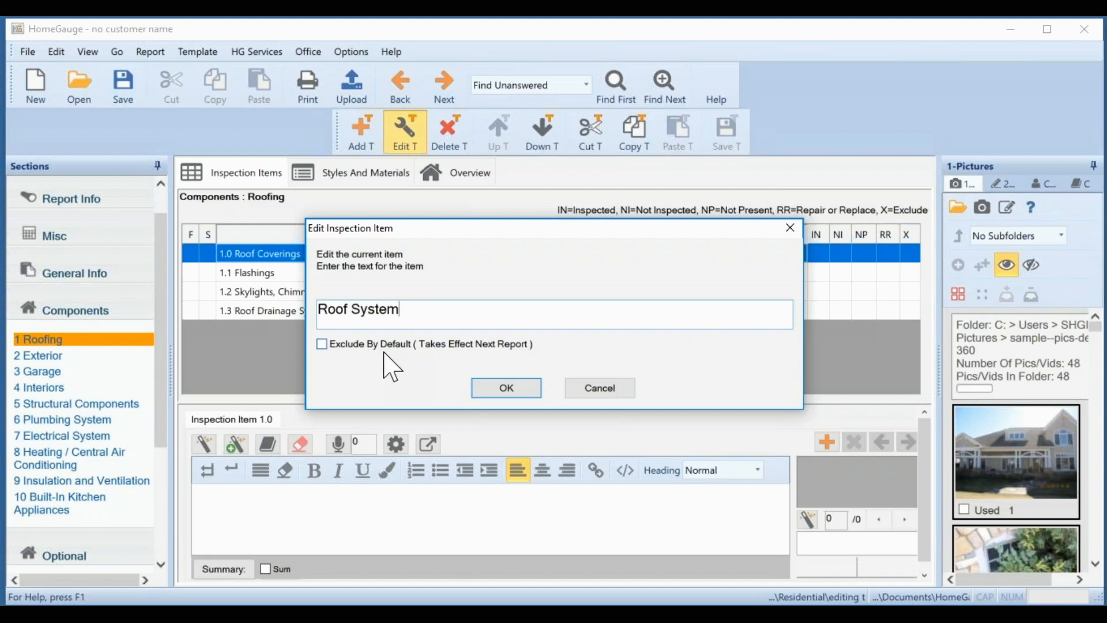
left_click(498, 397)
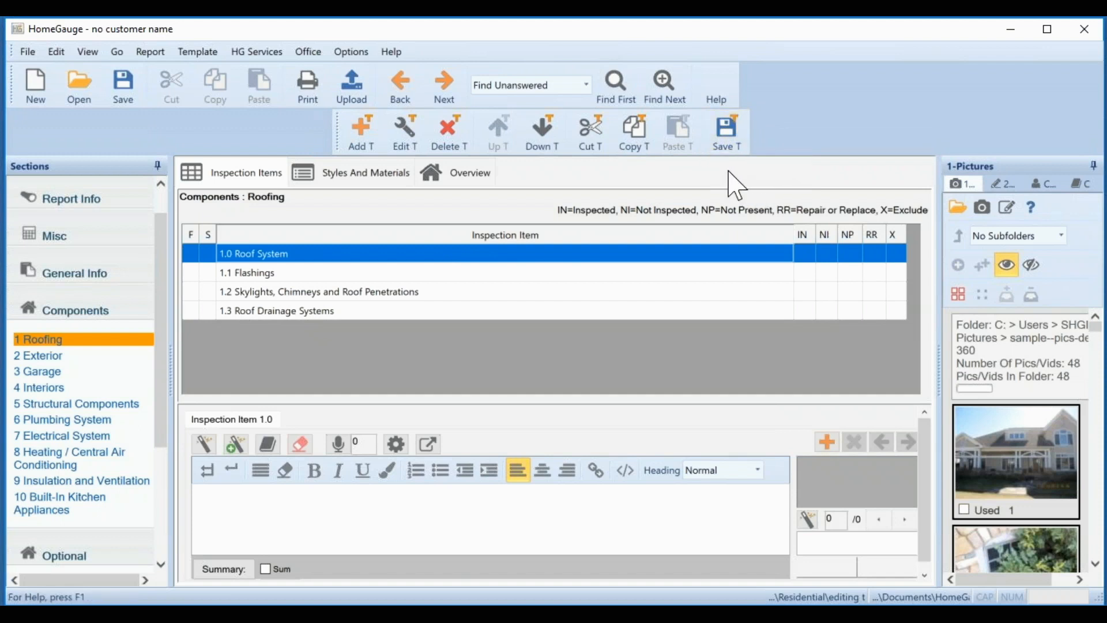
left_click(733, 147)
- Move the Roof Drainage Systems item up to directly below Roof System and save the template
left_click(272, 315)
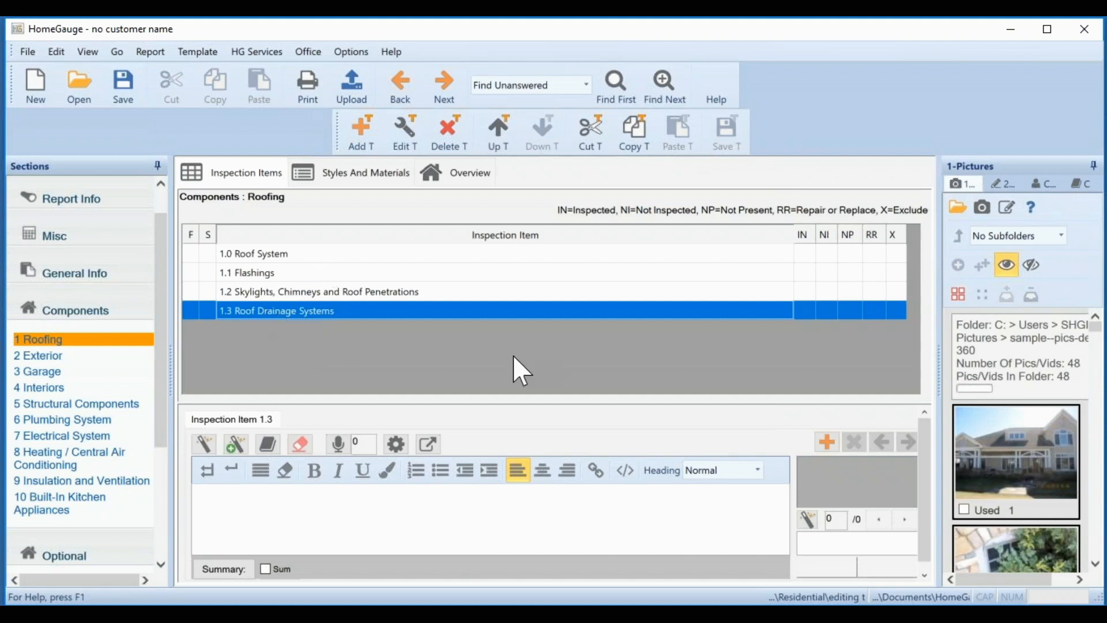
left_click(500, 137)
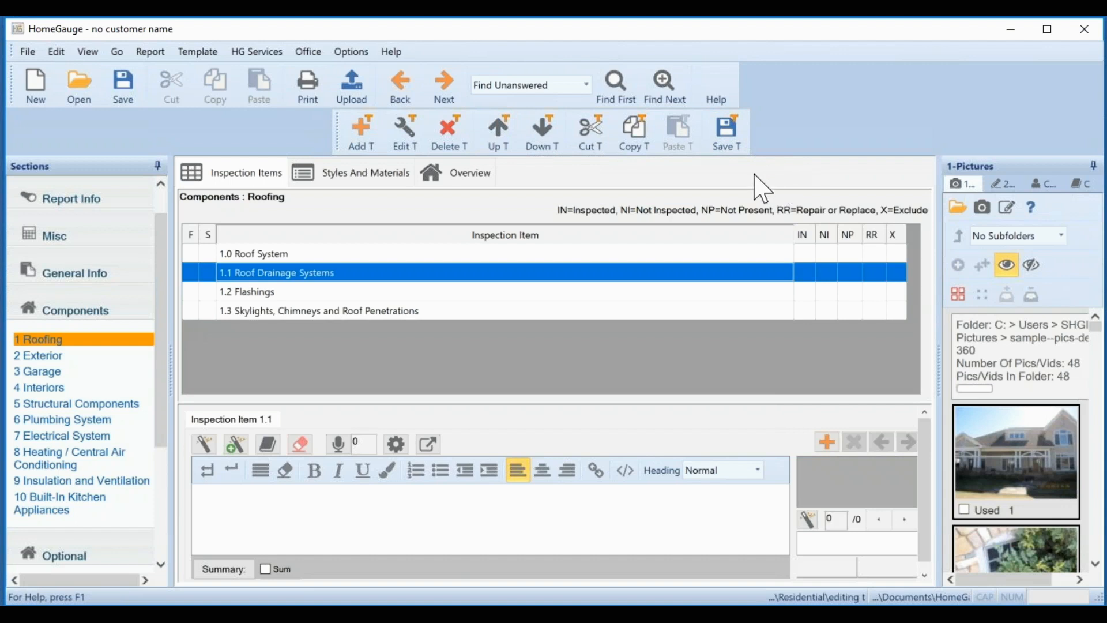
left_click(727, 133)
- Move the Roof Drainage Systems item back down to the end of the Roofing list and save the template
left_click(548, 145)
left_click(547, 151)
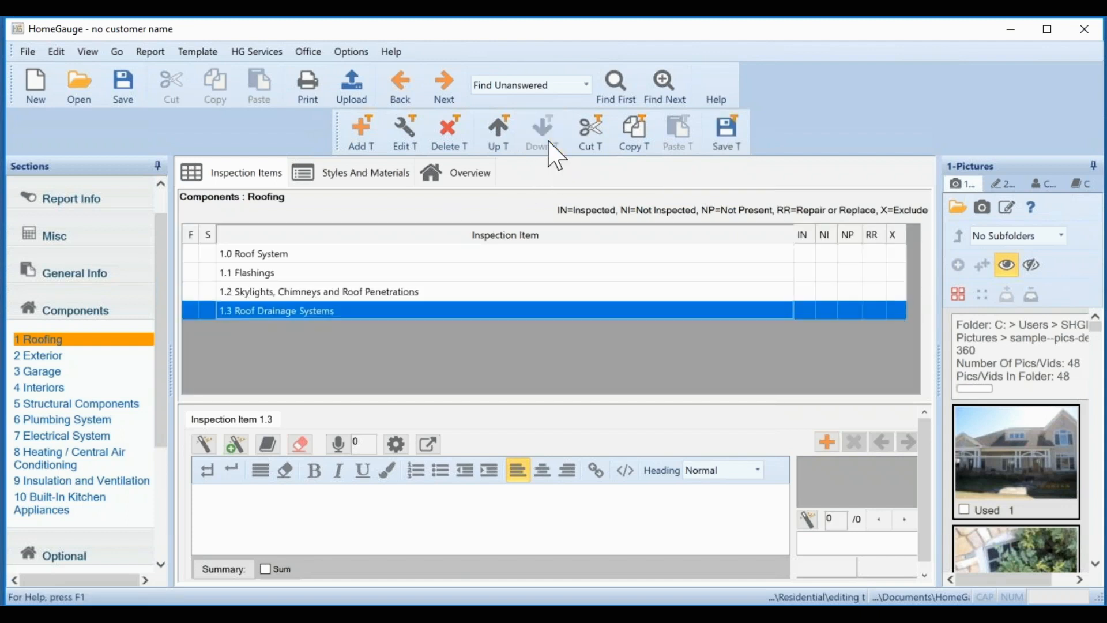
left_click(736, 136)
- Add a new Roofing inspection item named "Roof X" after Roof Drainage Systems and save the template
left_click(359, 132)
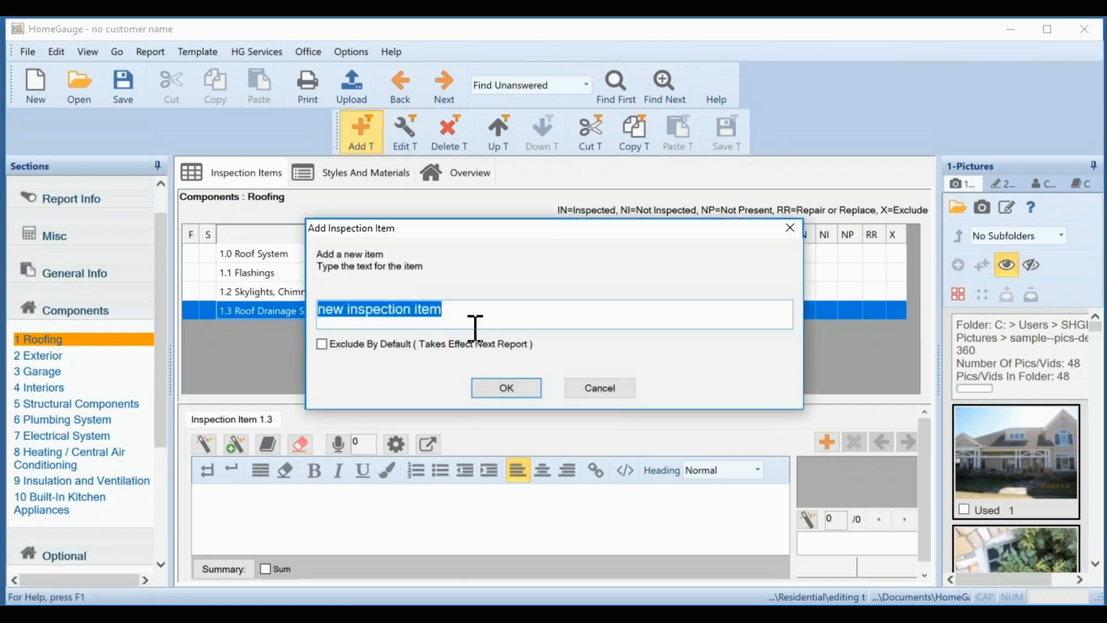
type("Roof X")
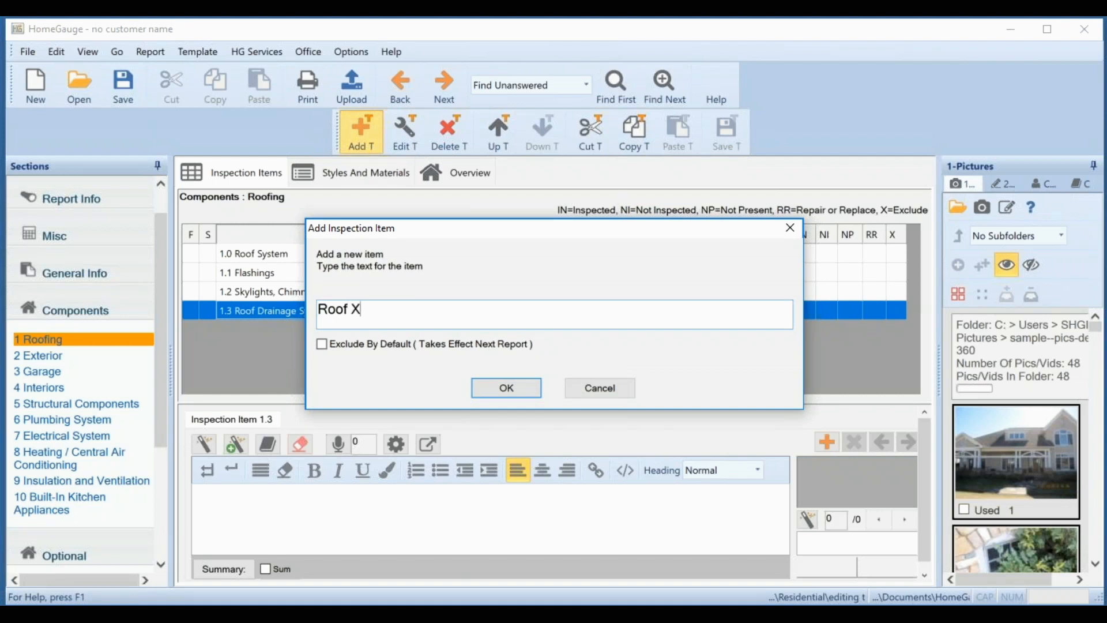
left_click(519, 392)
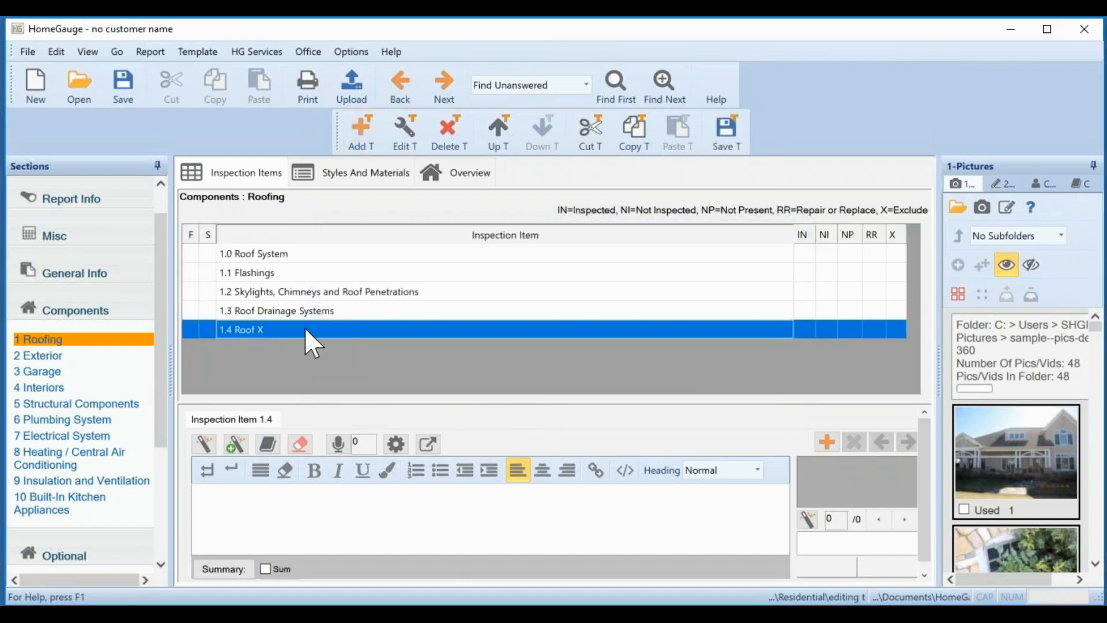
left_click(733, 151)
- Mark the Roof X item as excluded in the current report and clear that mark again
left_click(897, 333)
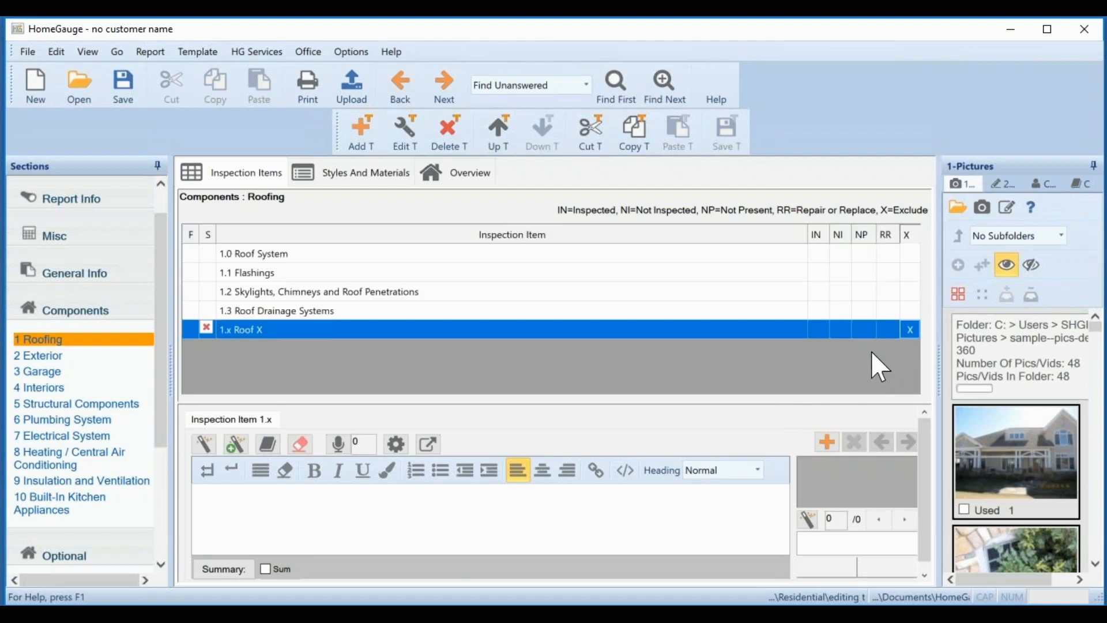
left_click(911, 332)
- Set the Roof X inspection item to Exclude By Default and save the template
left_click(412, 137)
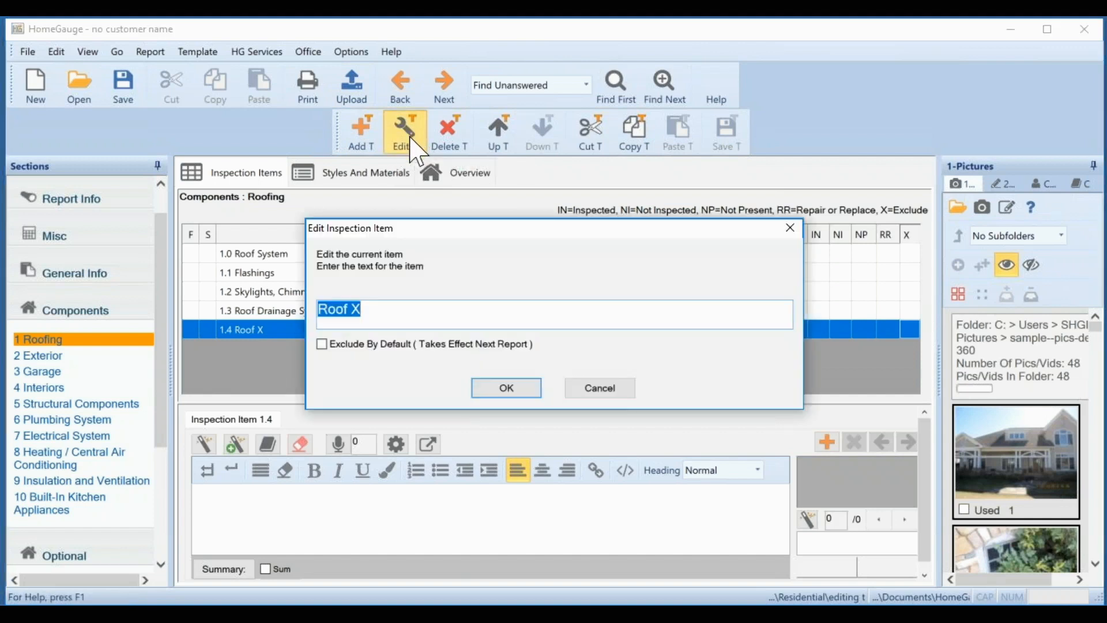
left_click(324, 345)
left_click(506, 390)
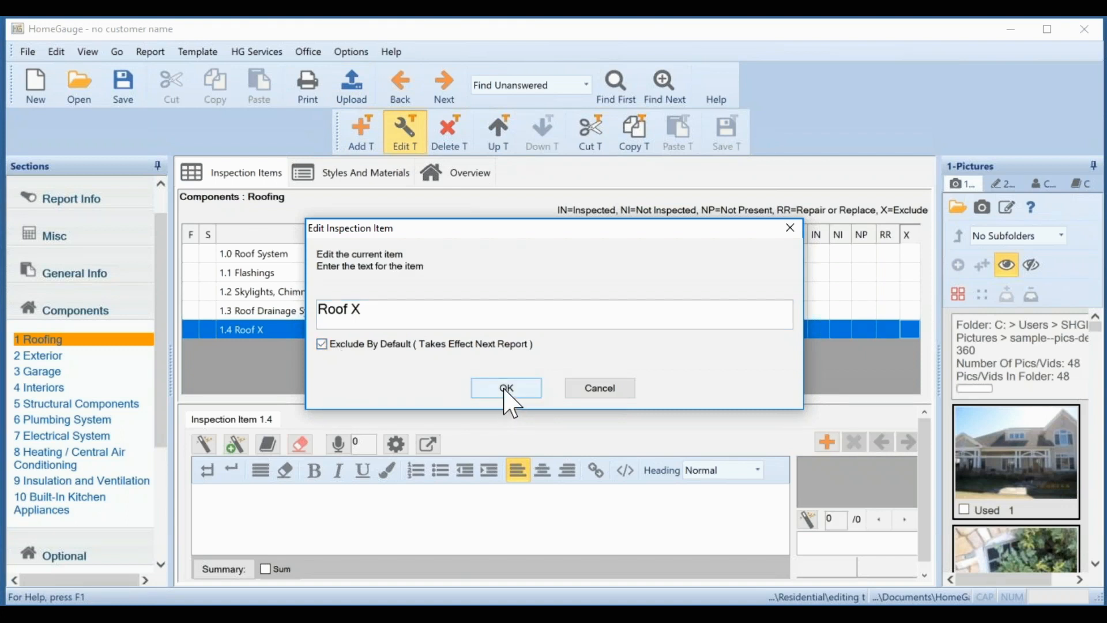
left_click(506, 390)
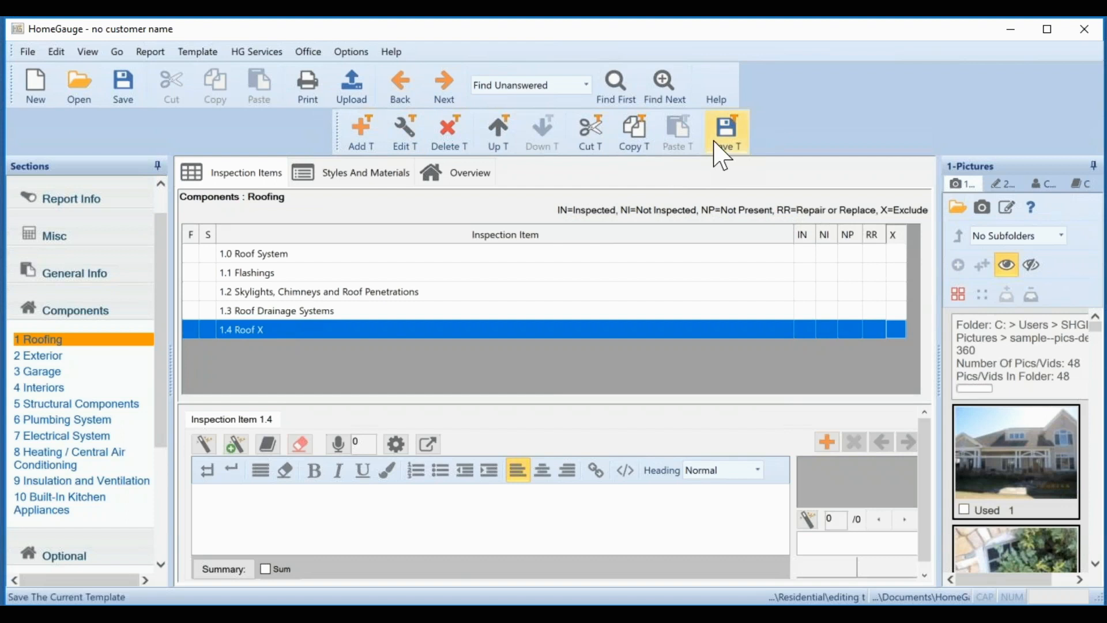
left_click(724, 151)
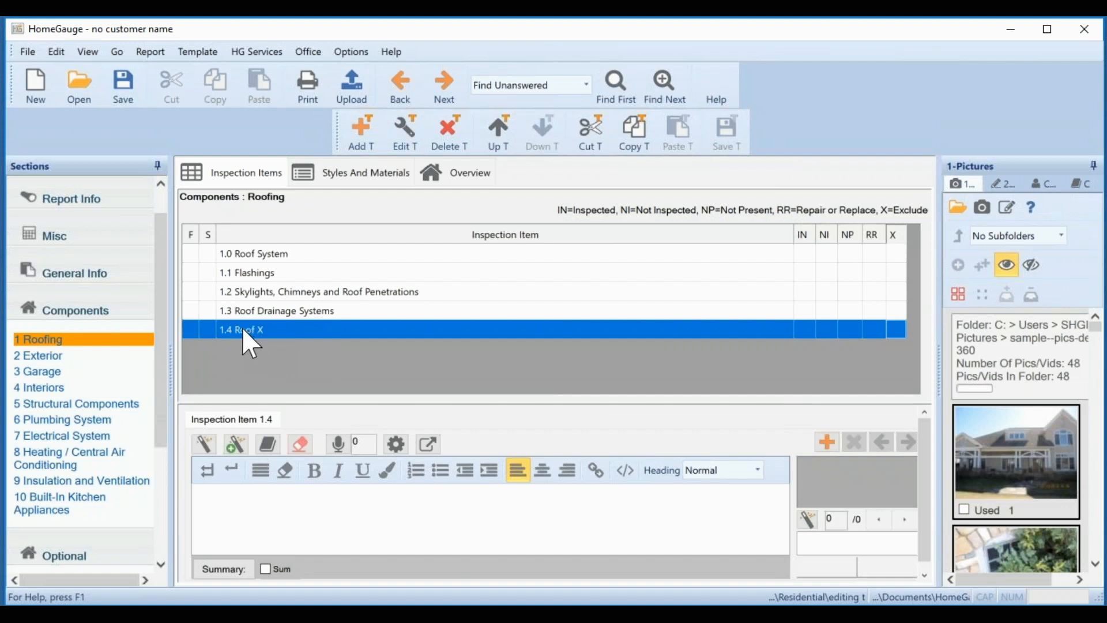
- Start a new report without saving the current one, using the "editing the template" report template
left_click(38, 96)
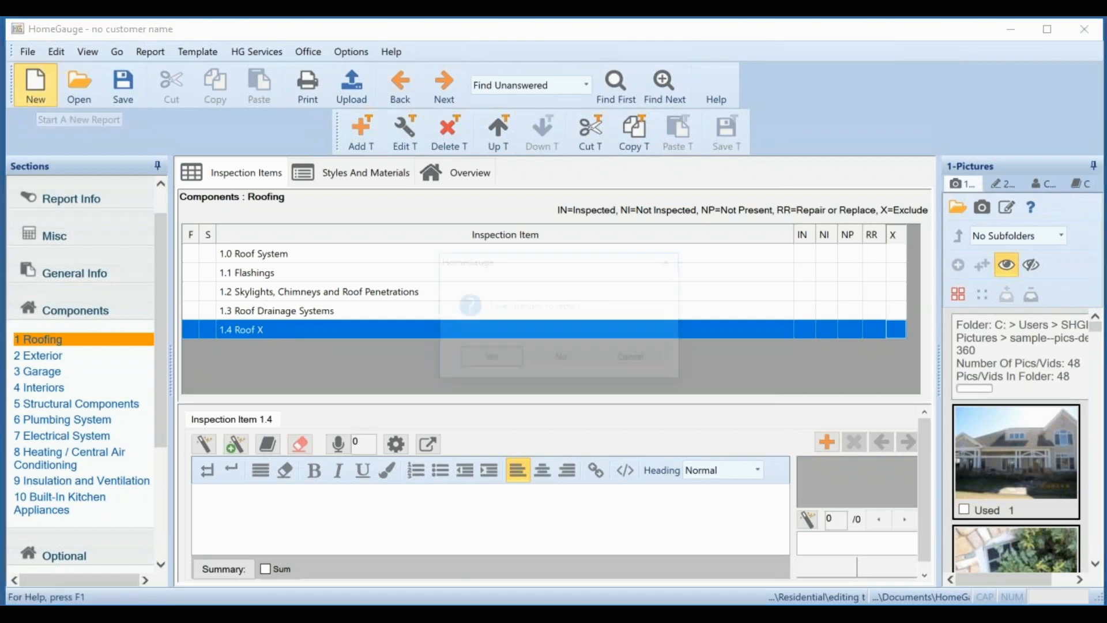
left_click(558, 359)
left_click(93, 331)
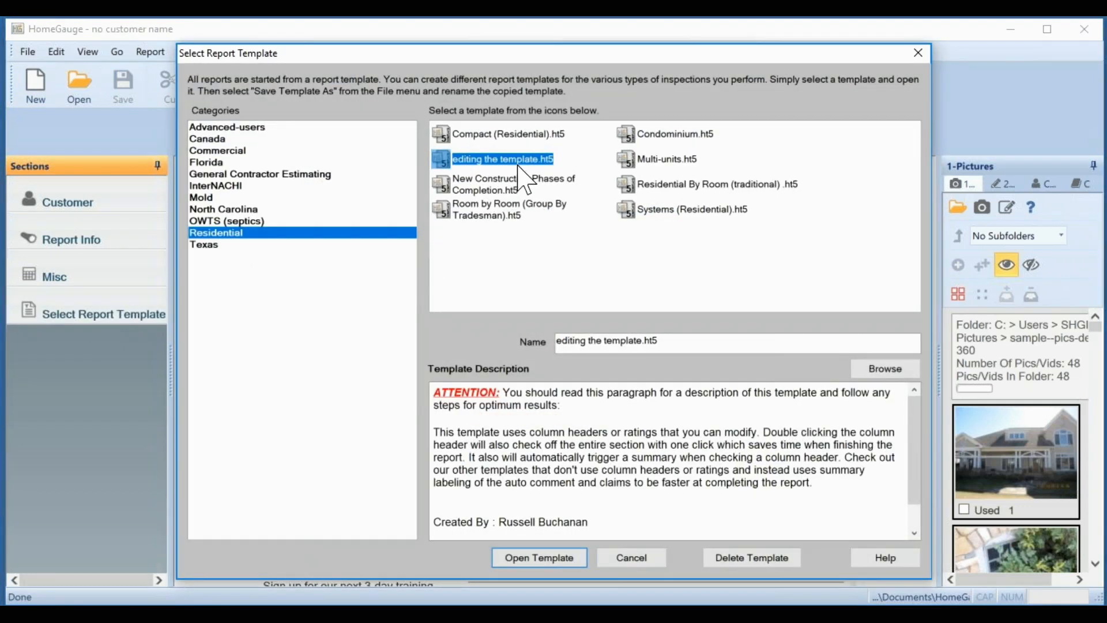
left_click(527, 558)
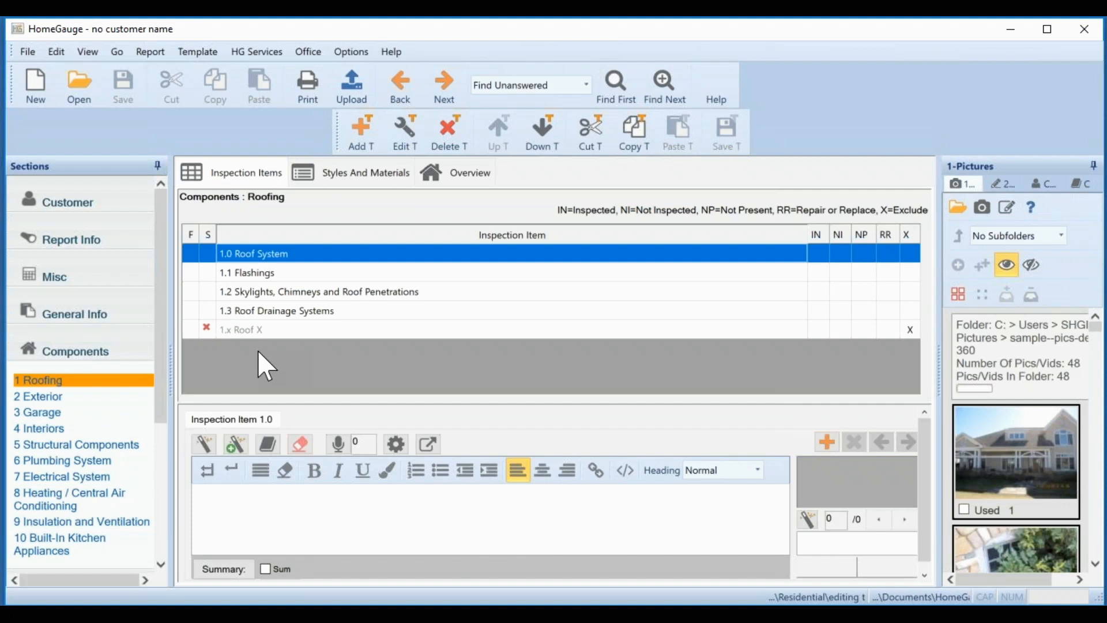
- Clear the exclusion mark on Roof X to include it in this report, and select the Flashings item
left_click(911, 331)
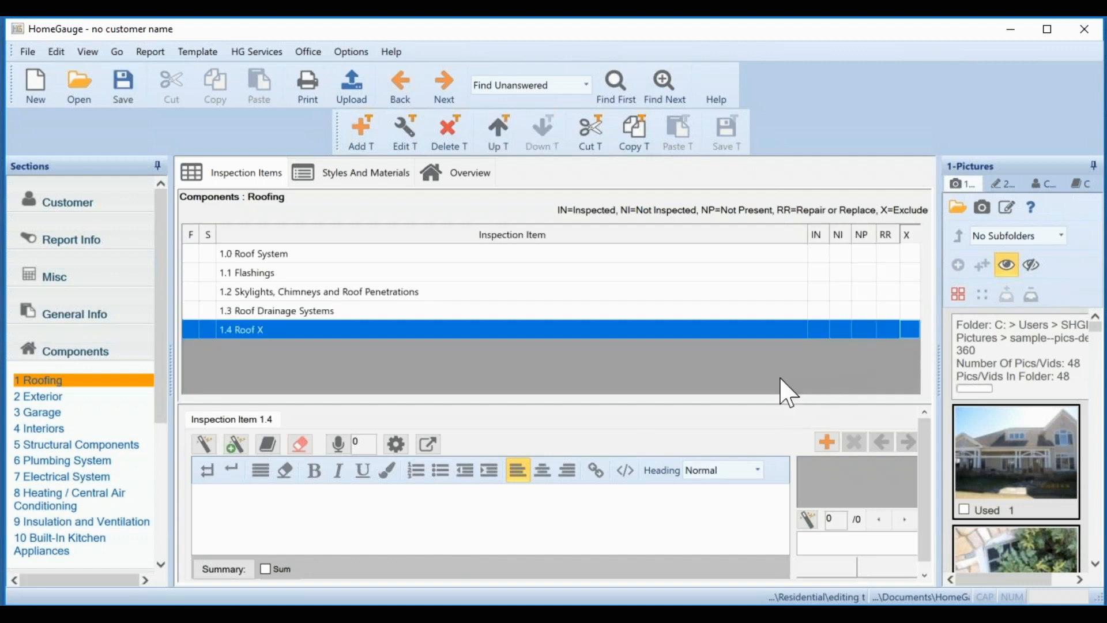
left_click(545, 273)
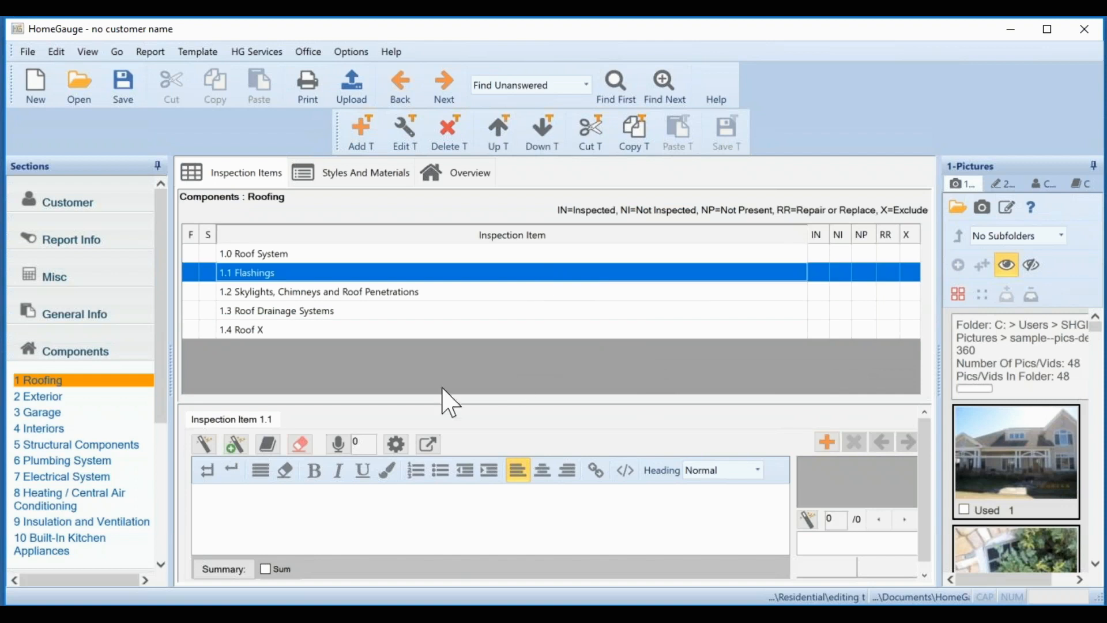
- Delete the Roof X inspection item from the Roofing section of the template
left_click(281, 335)
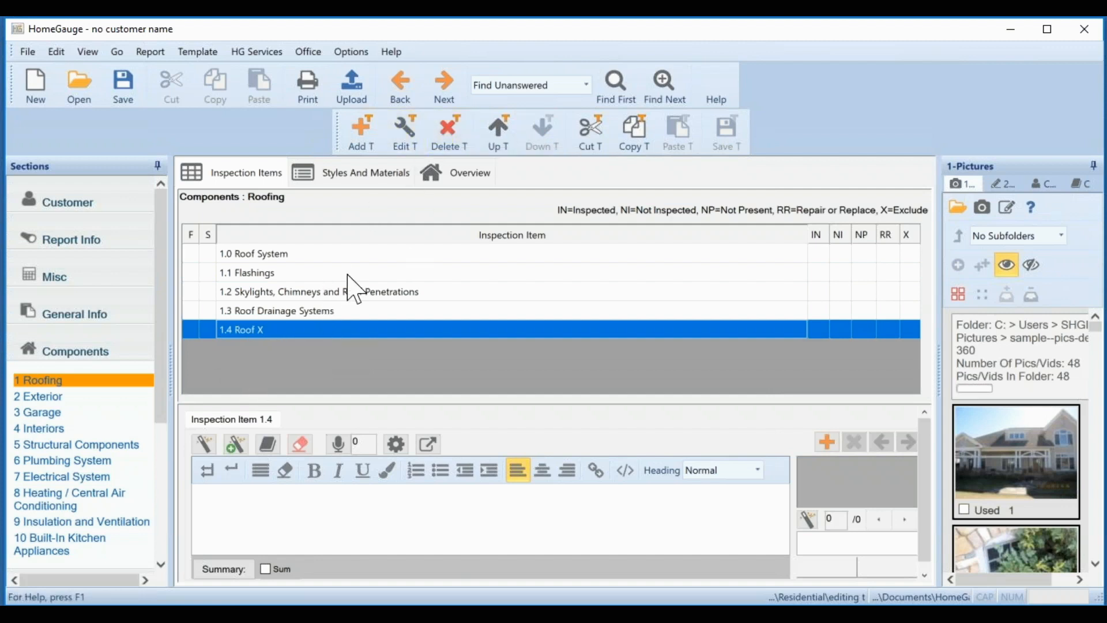
left_click(461, 135)
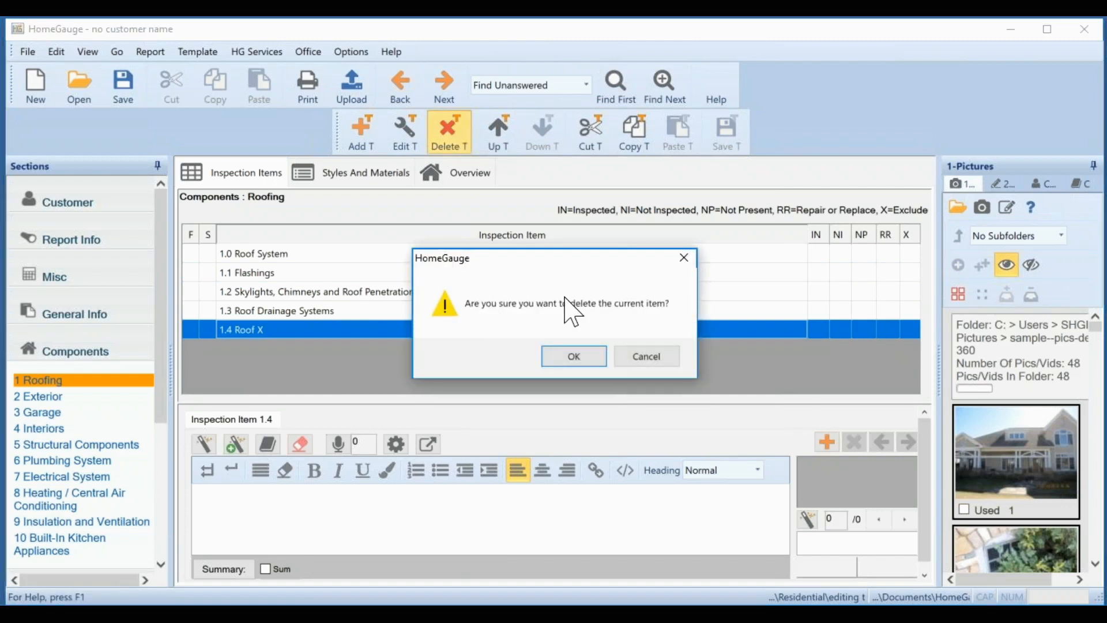
left_click(574, 356)
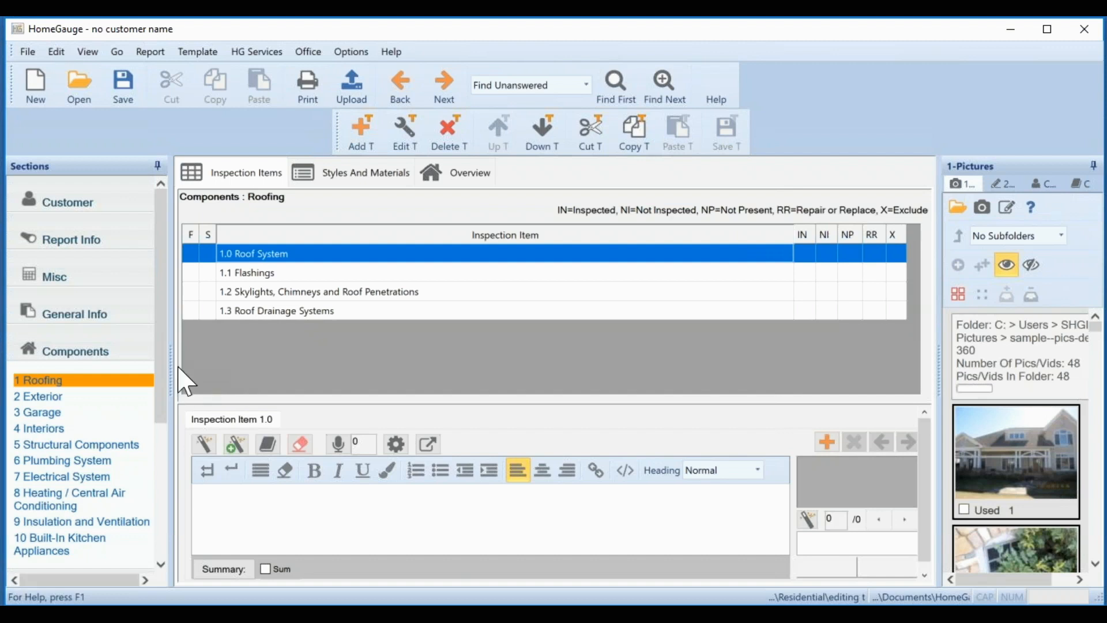
- Add a new section named "360 Degree Images" to the Components container
scroll(158, 392, "down", 4)
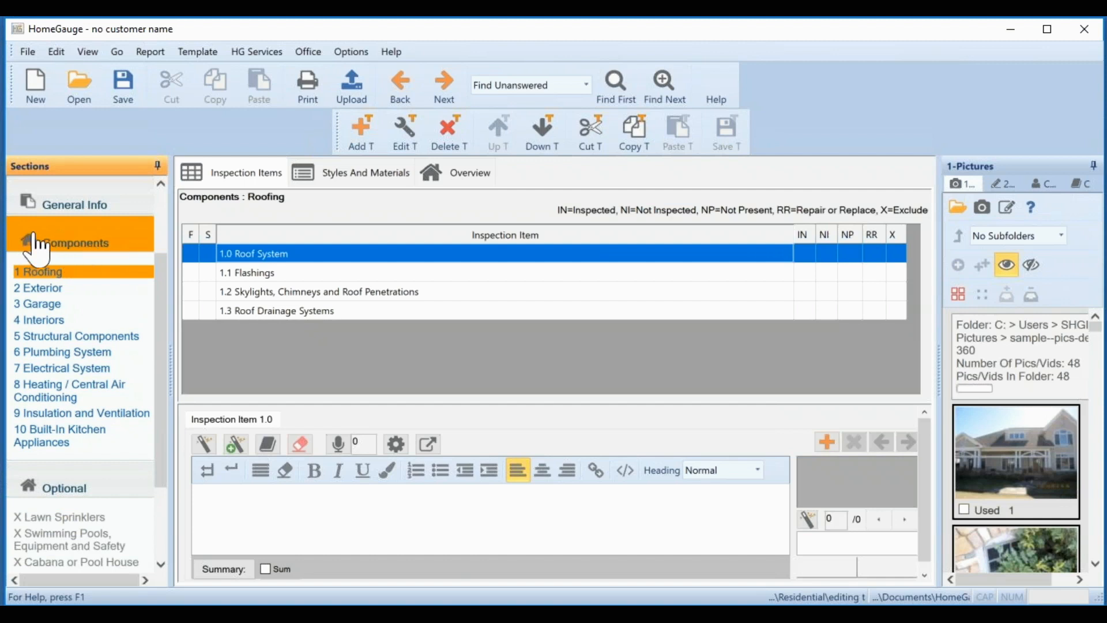
left_click(88, 248)
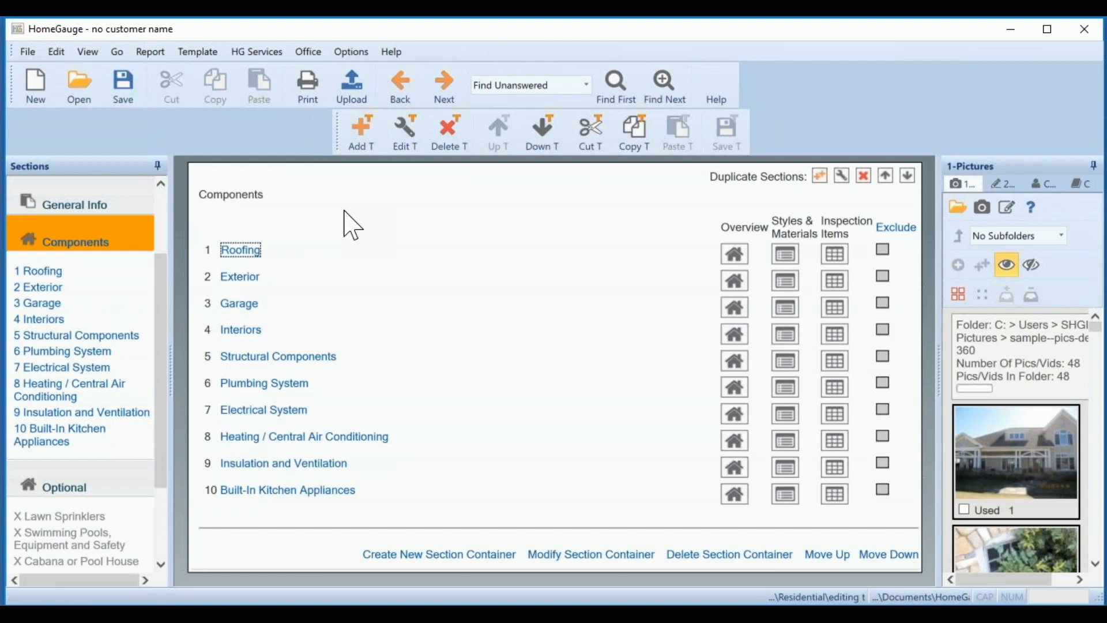
left_click(362, 135)
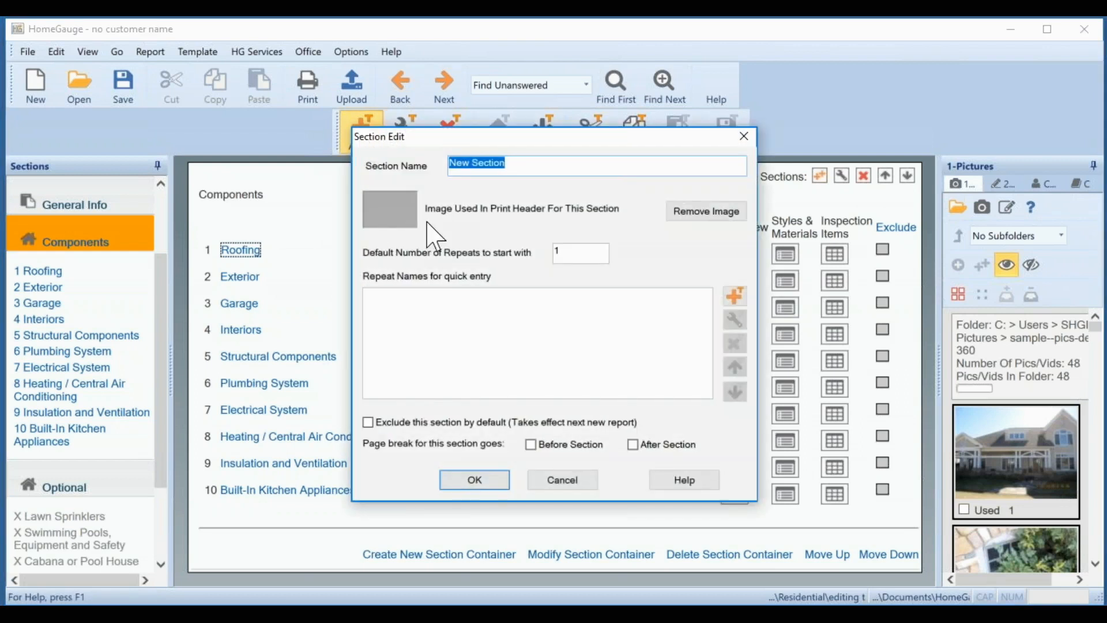
type("360 Degree Images")
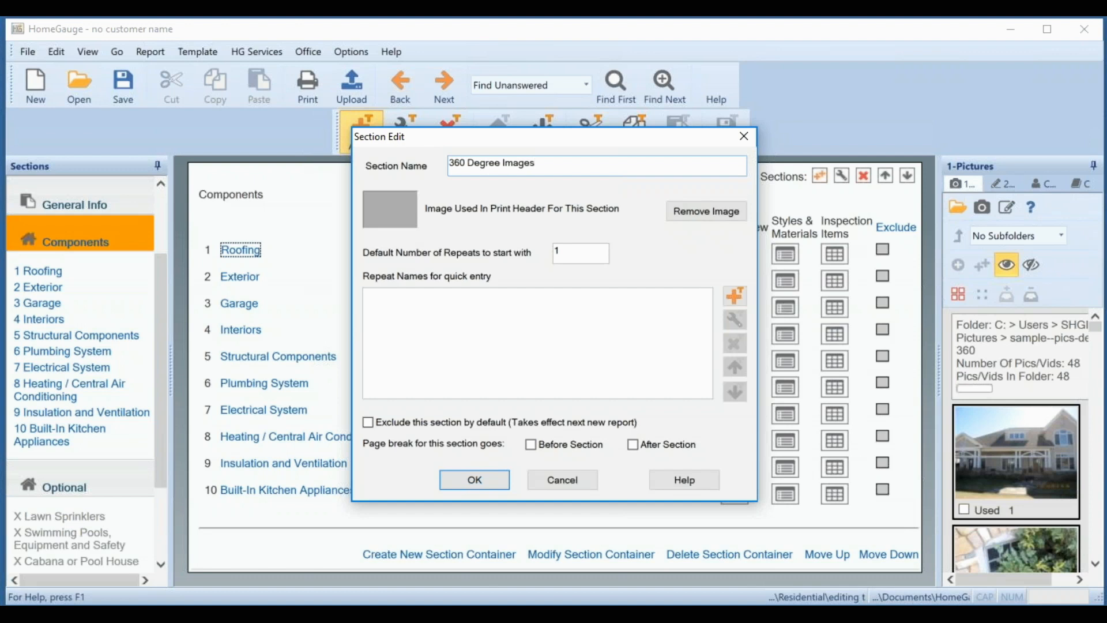
left_click(472, 488)
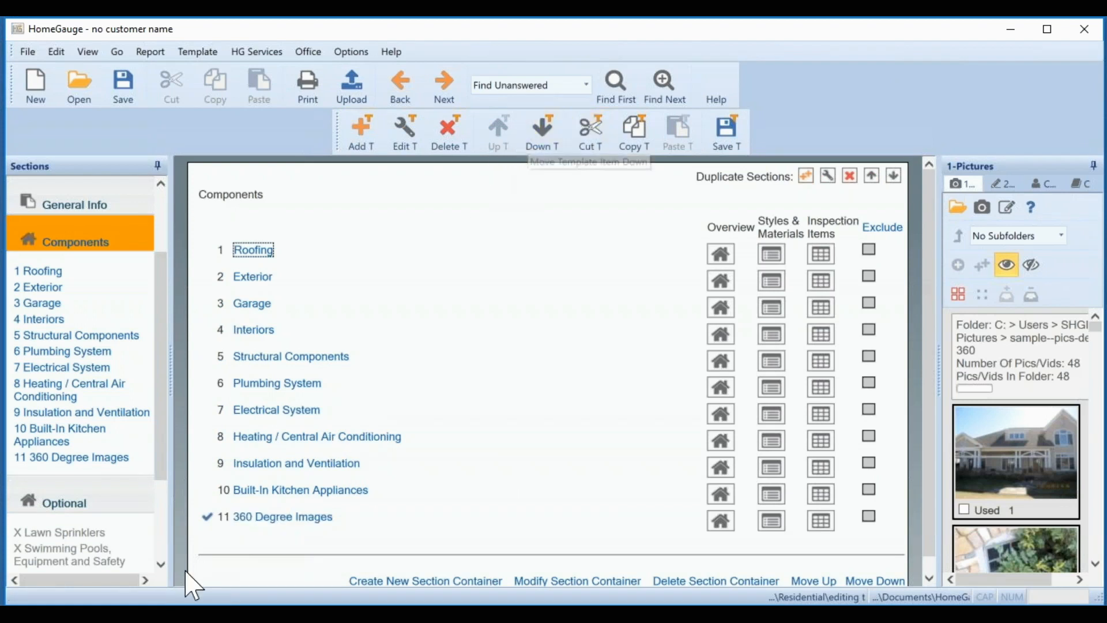
- Move the 360 Degree Images section up to third place in Components, directly above Garage
left_click(245, 521)
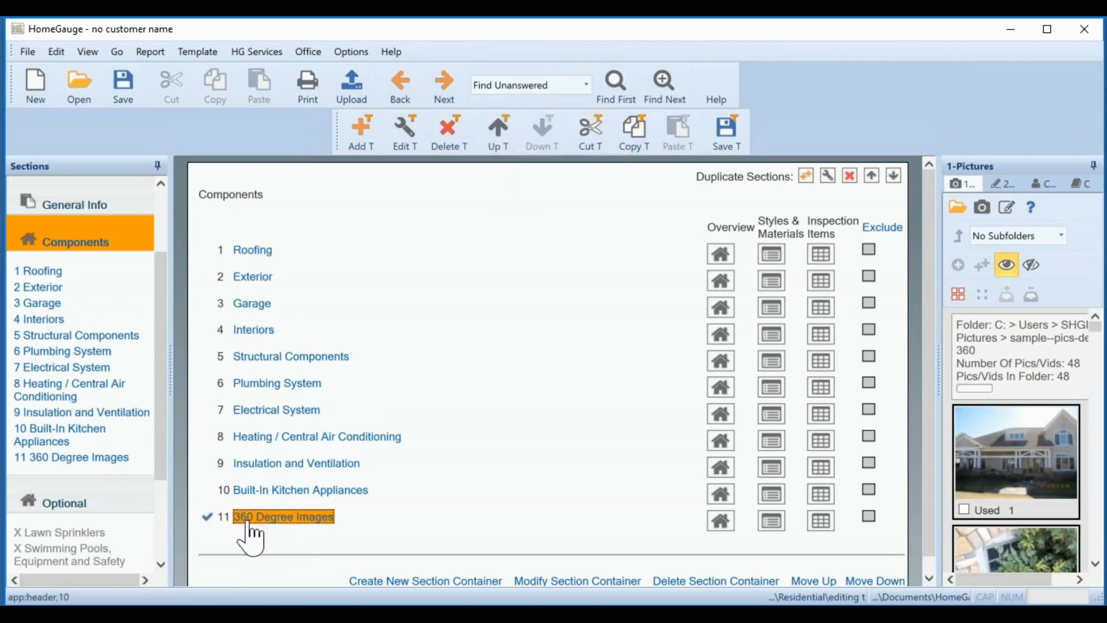
left_click(506, 131)
left_click(506, 131)
left_click(506, 131)
left_click(505, 132)
left_click(506, 133)
left_click(507, 135)
left_click(507, 135)
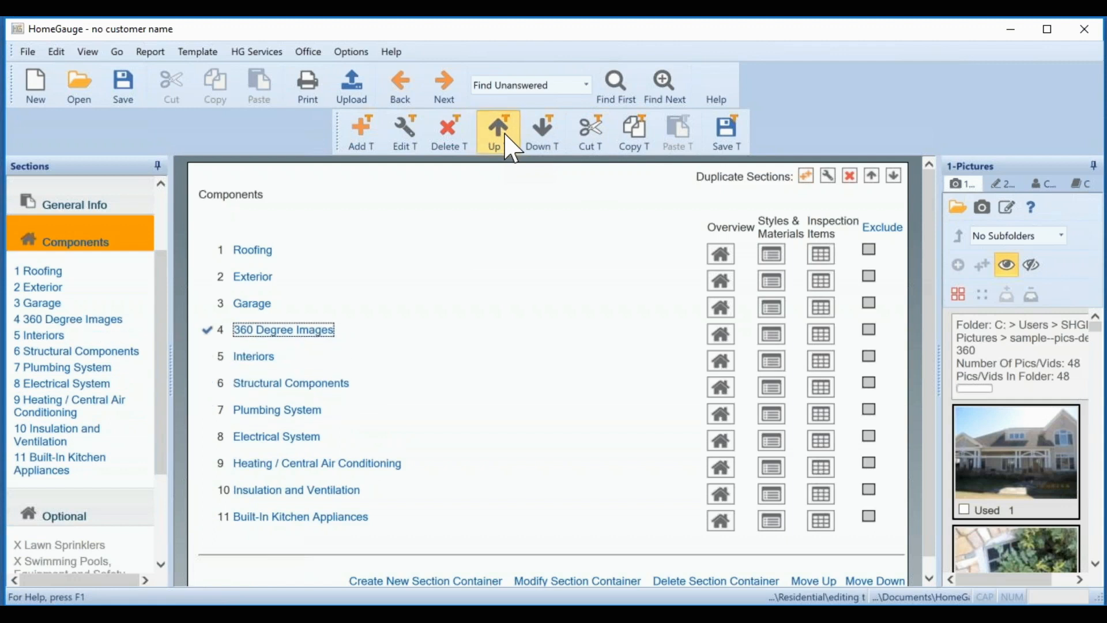
left_click(505, 136)
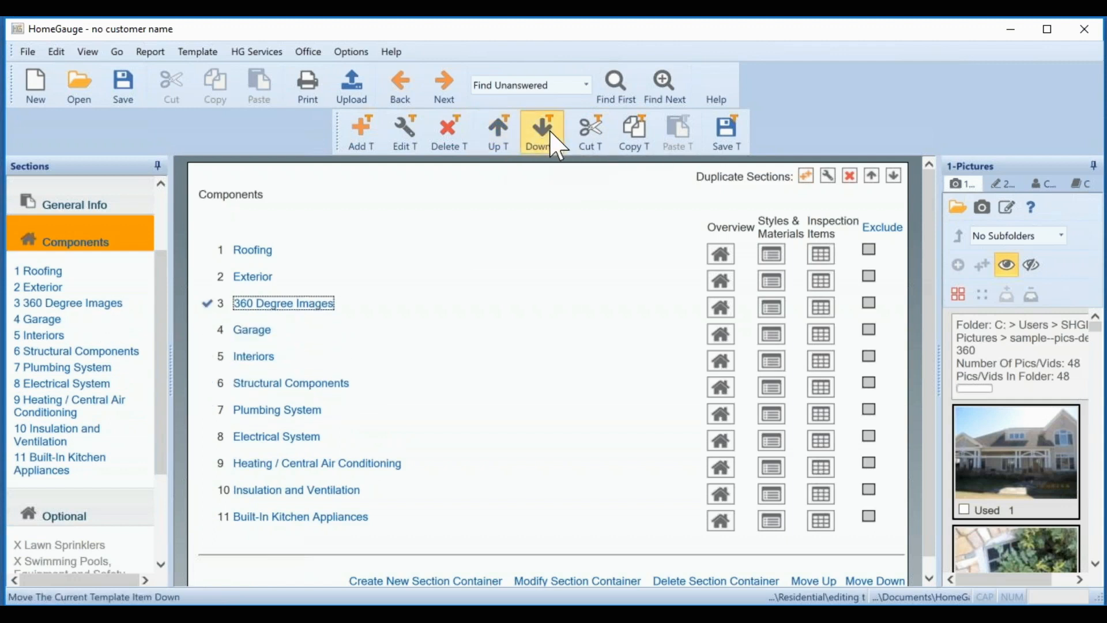
- Move the 360 Degree Images section back down to the end of Components, below Built-In Kitchen Appliances
left_click(550, 135)
left_click(551, 135)
left_click(551, 135)
left_click(551, 135)
left_click(551, 135)
left_click(550, 135)
left_click(550, 135)
left_click(550, 135)
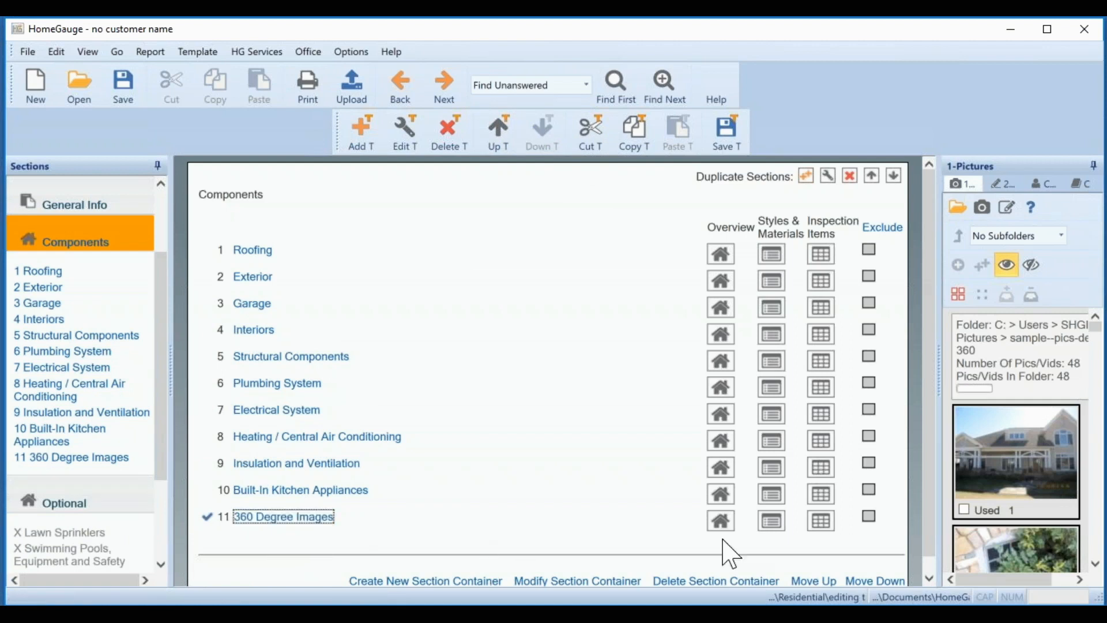
- Open the overview of the 360 Degree Images section and widen the picture list to show the 360 photos in two columns
left_click(821, 520)
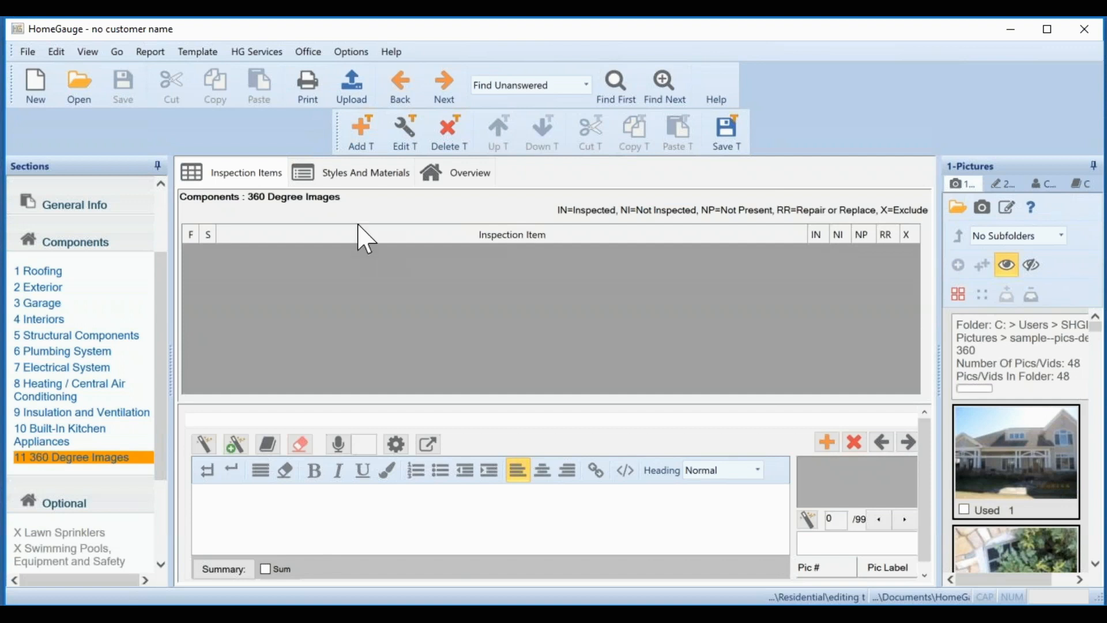
left_click(466, 175)
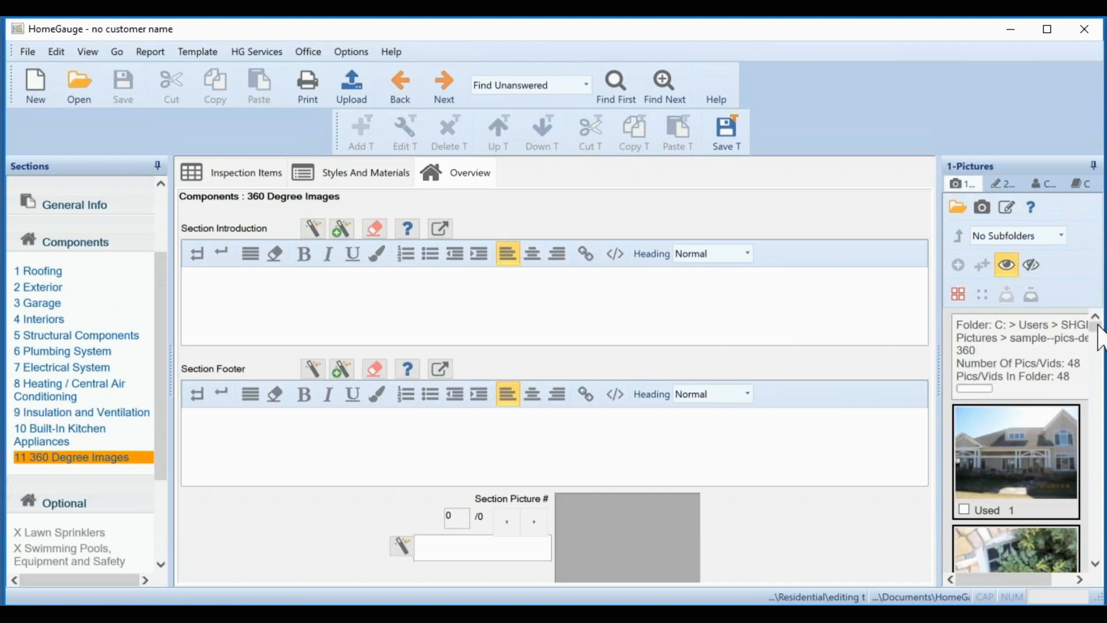
left_click_drag(1098, 325, 1098, 537)
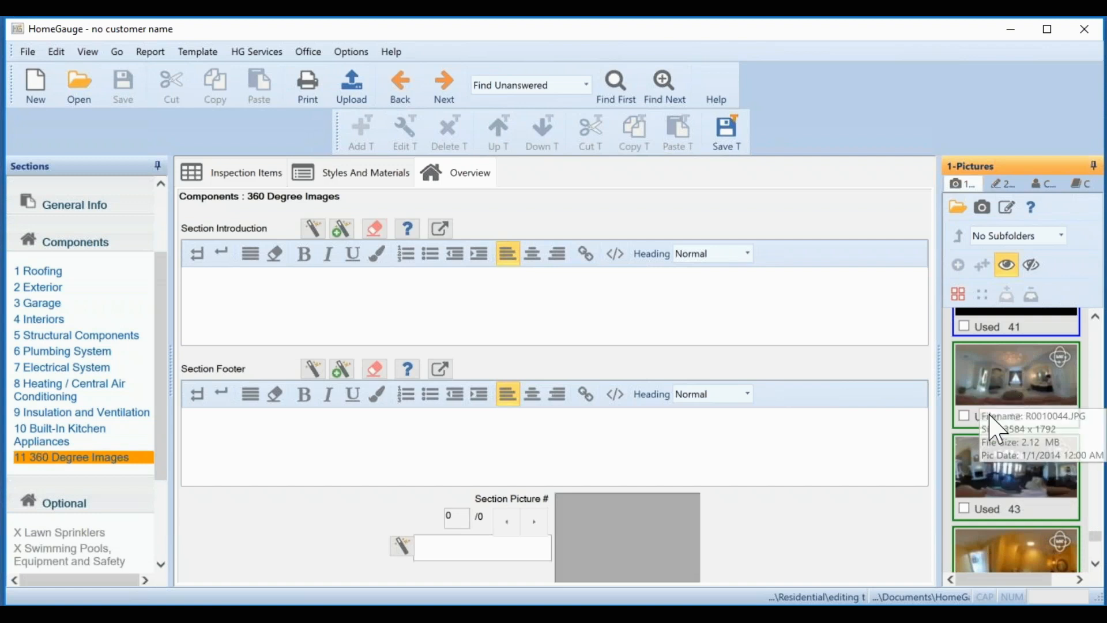
left_click_drag(939, 371, 731, 393)
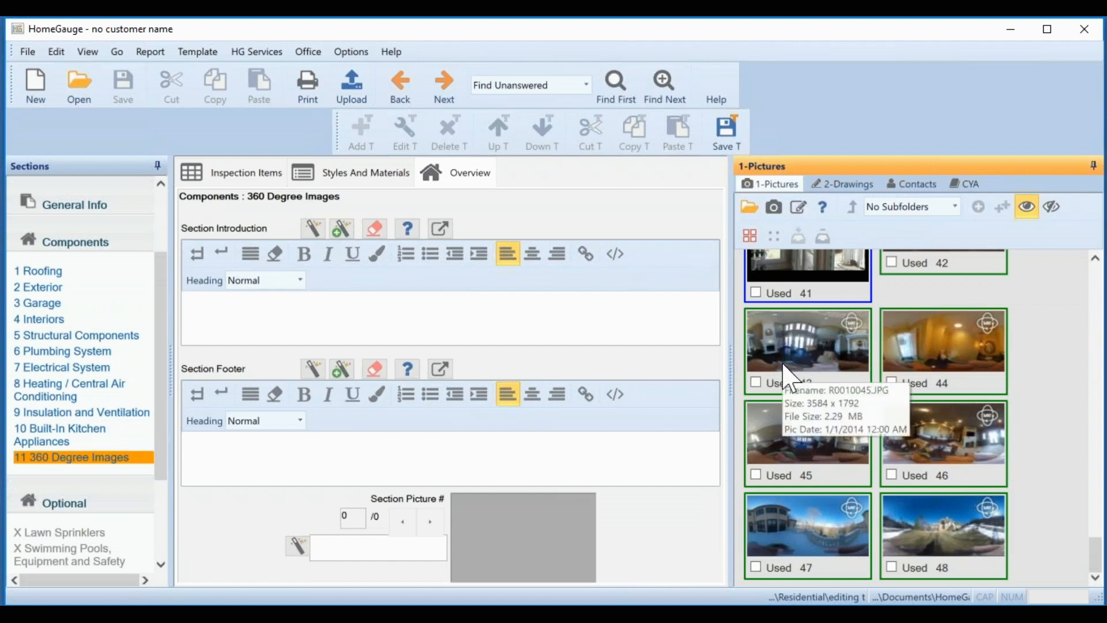
- Mark the 360 photos 43 through 48 as used
left_click(804, 375)
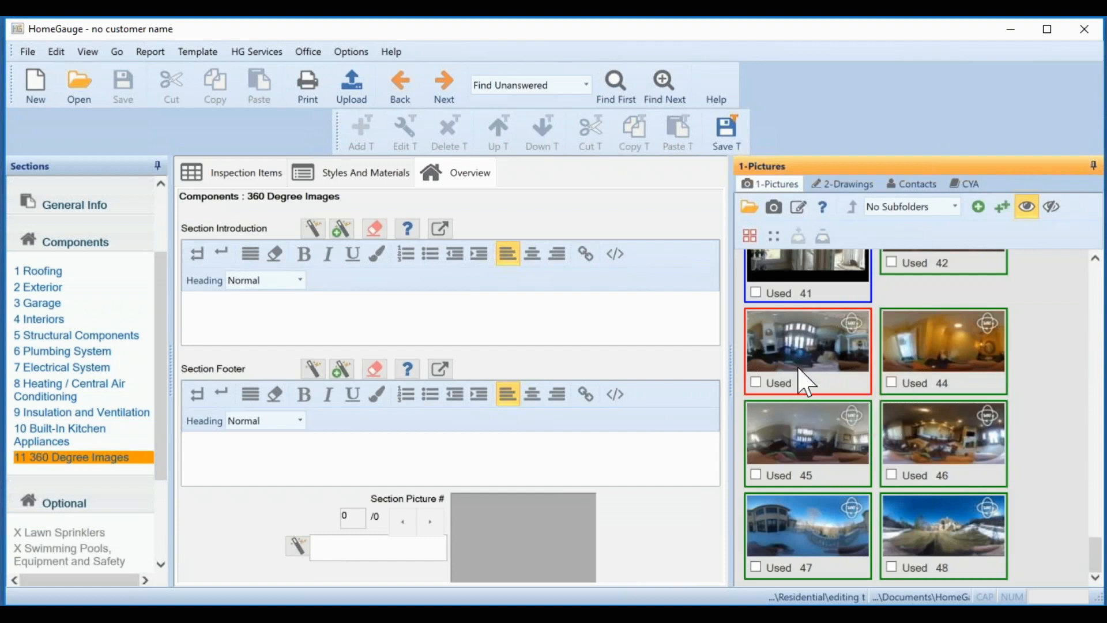
left_click(894, 382)
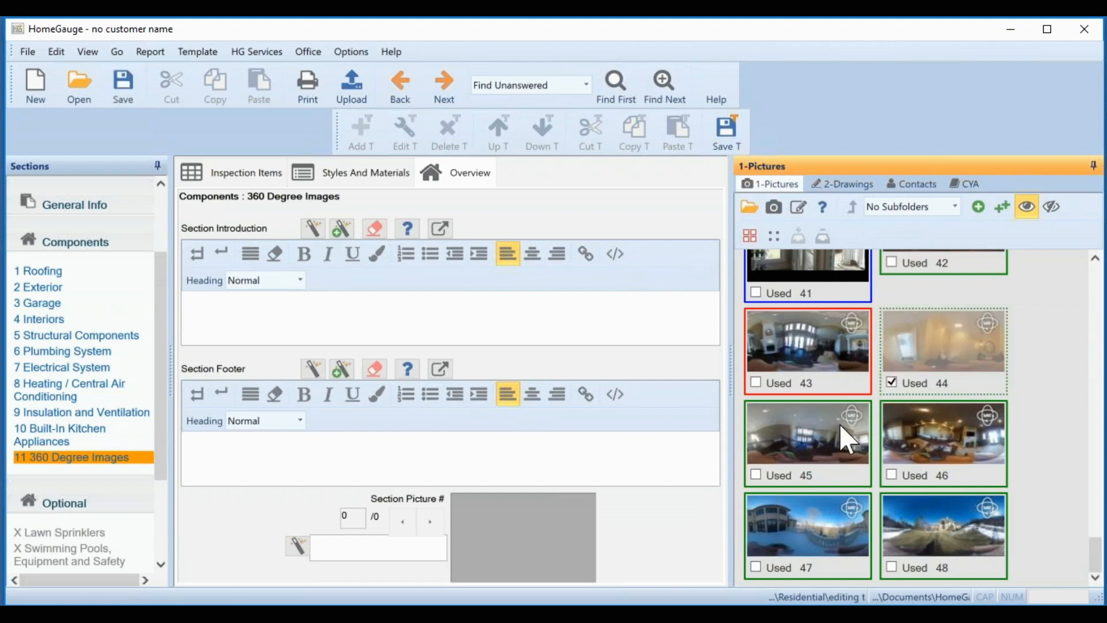
left_click(756, 382)
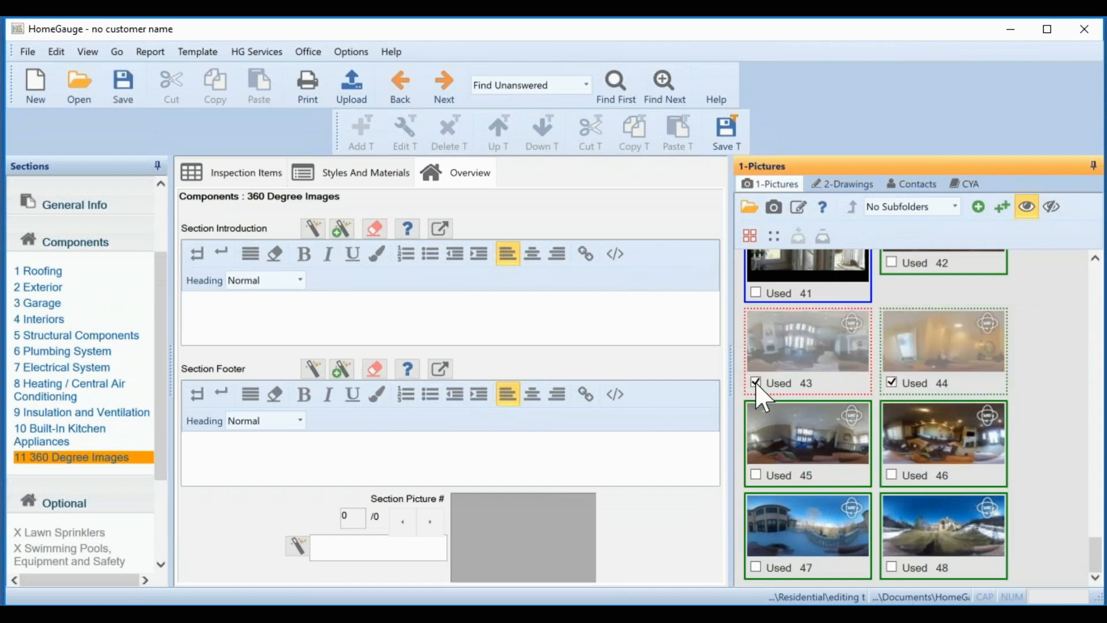
left_click(756, 476)
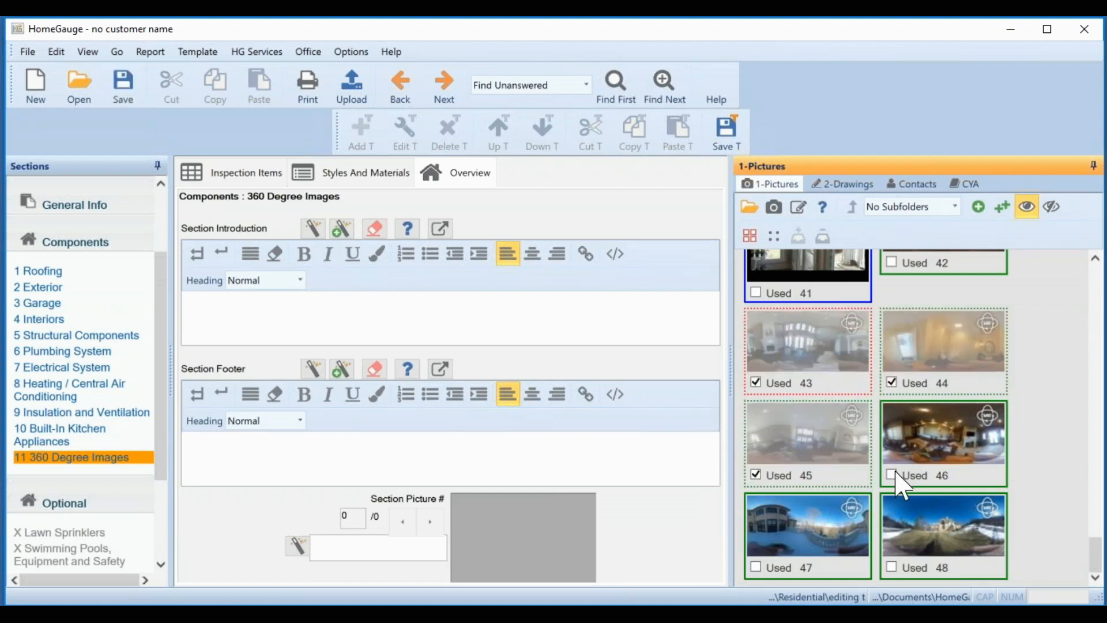
left_click(891, 475)
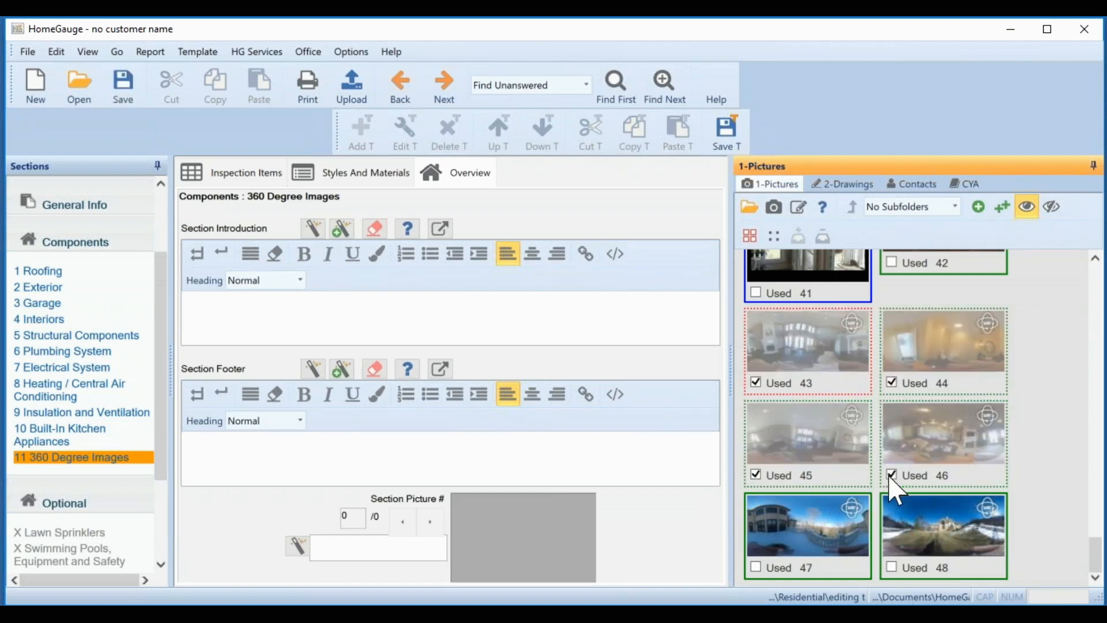
left_click(892, 568)
left_click(756, 567)
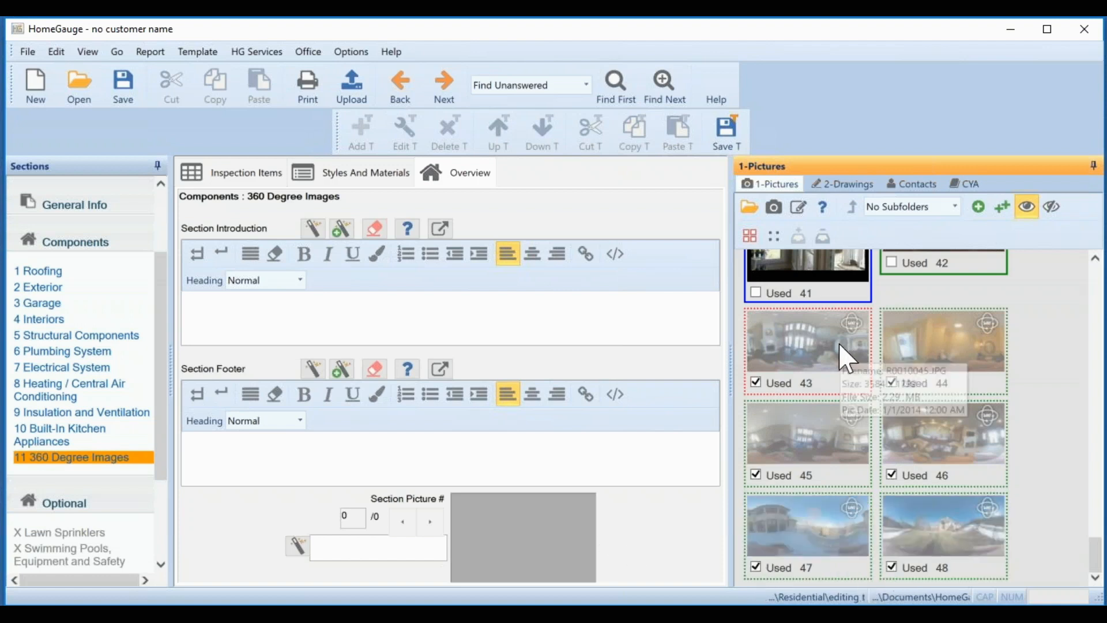
- Add 360 photos 43, 45, 46 and 48 as section pictures of 360 Degree Images, accepting each photo's preview
left_click(1001, 208)
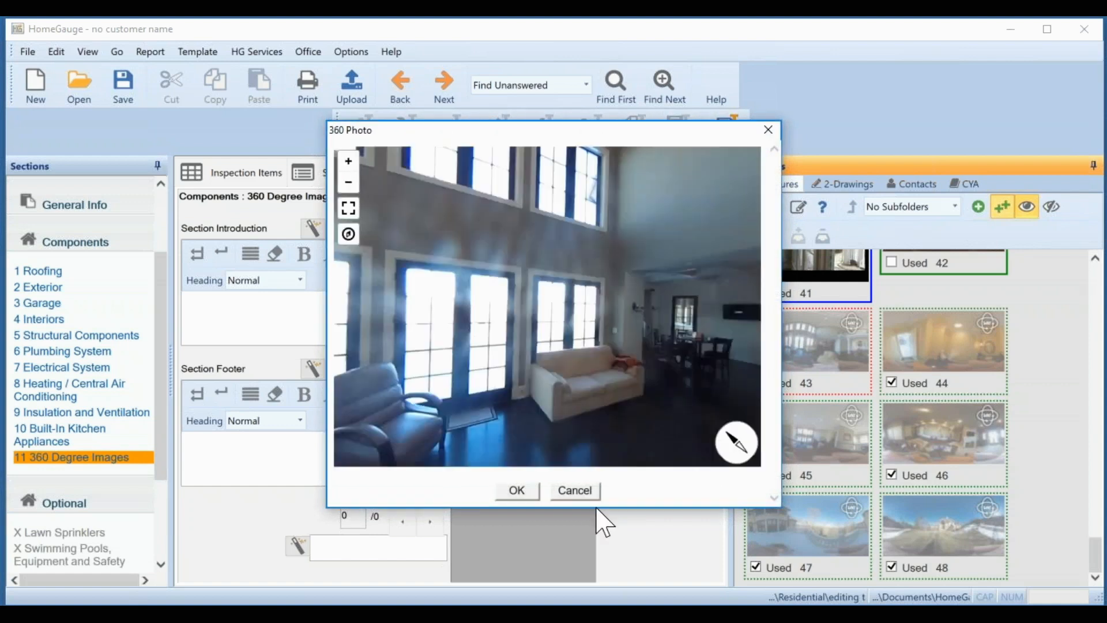
left_click(515, 490)
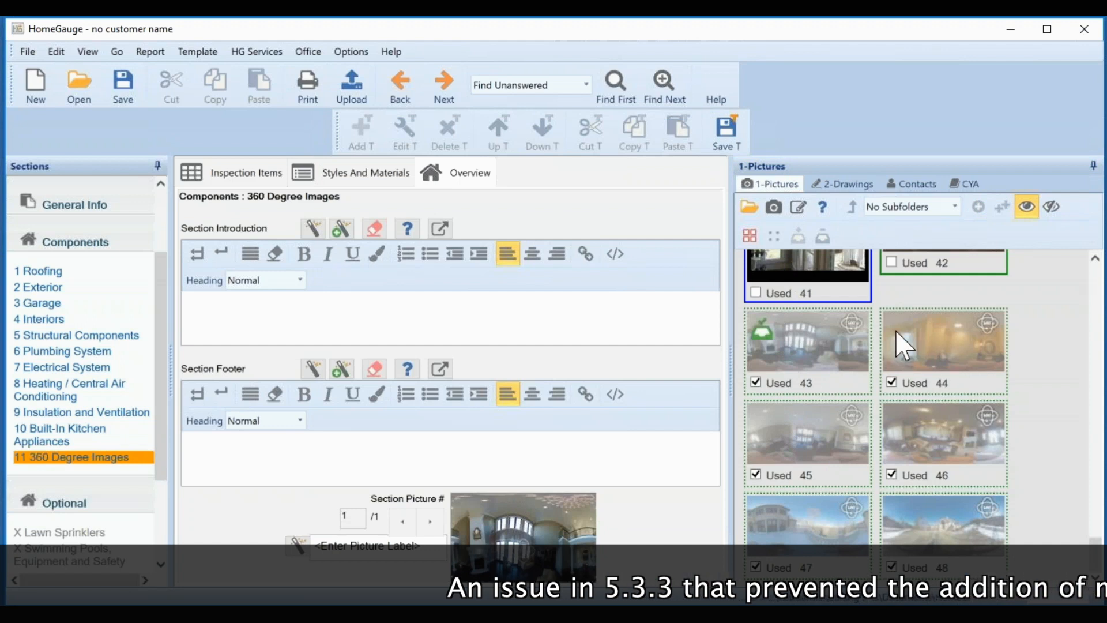
left_click_drag(790, 432, 555, 532)
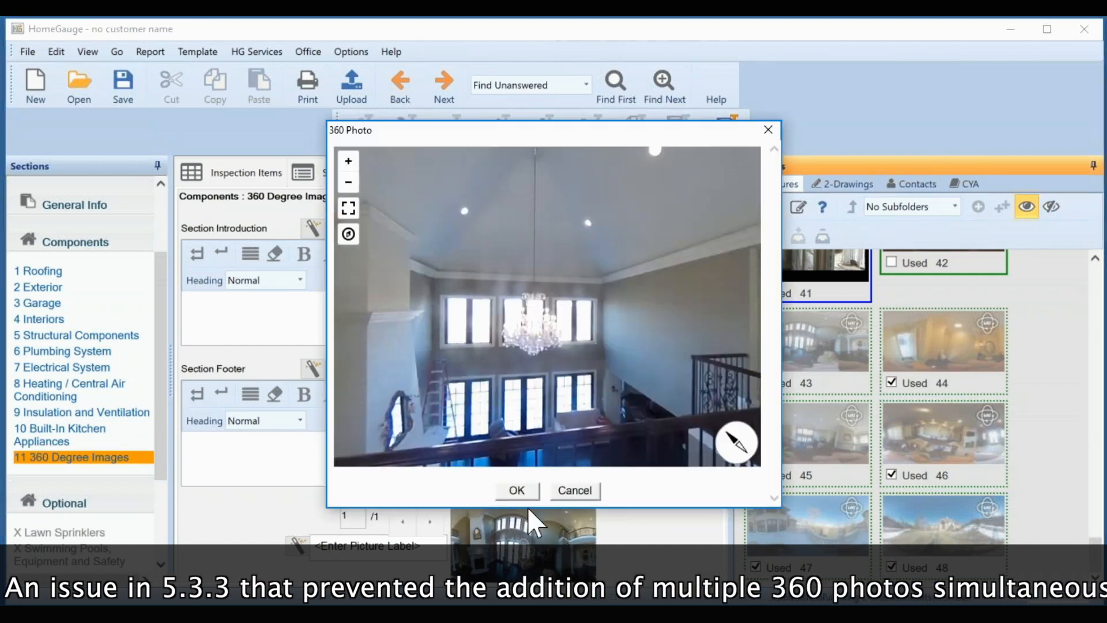
left_click(518, 491)
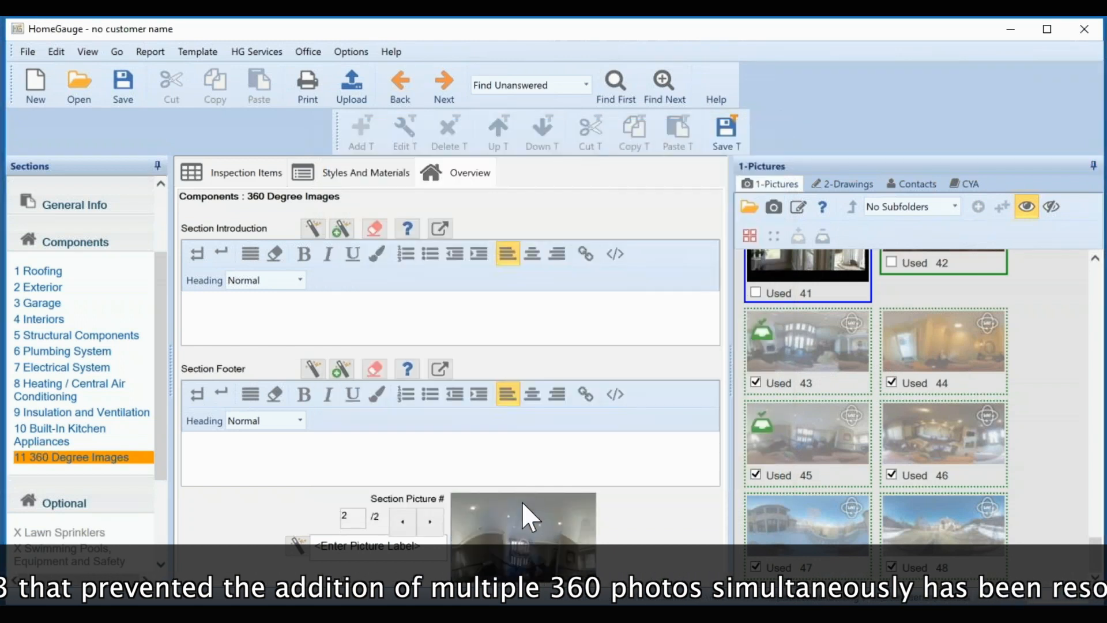
left_click_drag(898, 463, 555, 531)
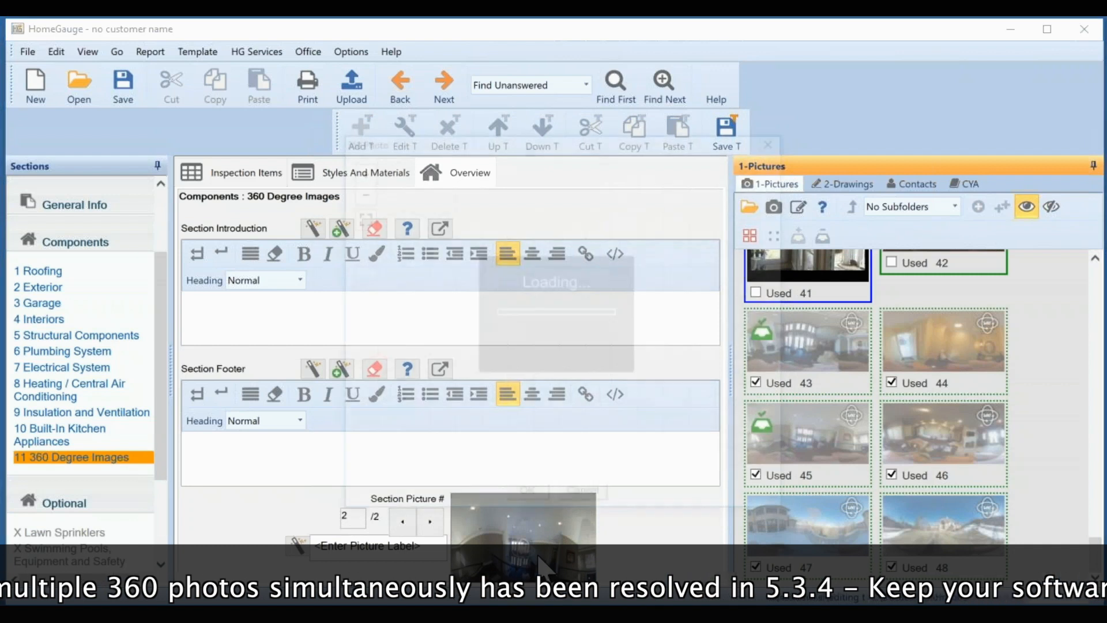
left_click(509, 492)
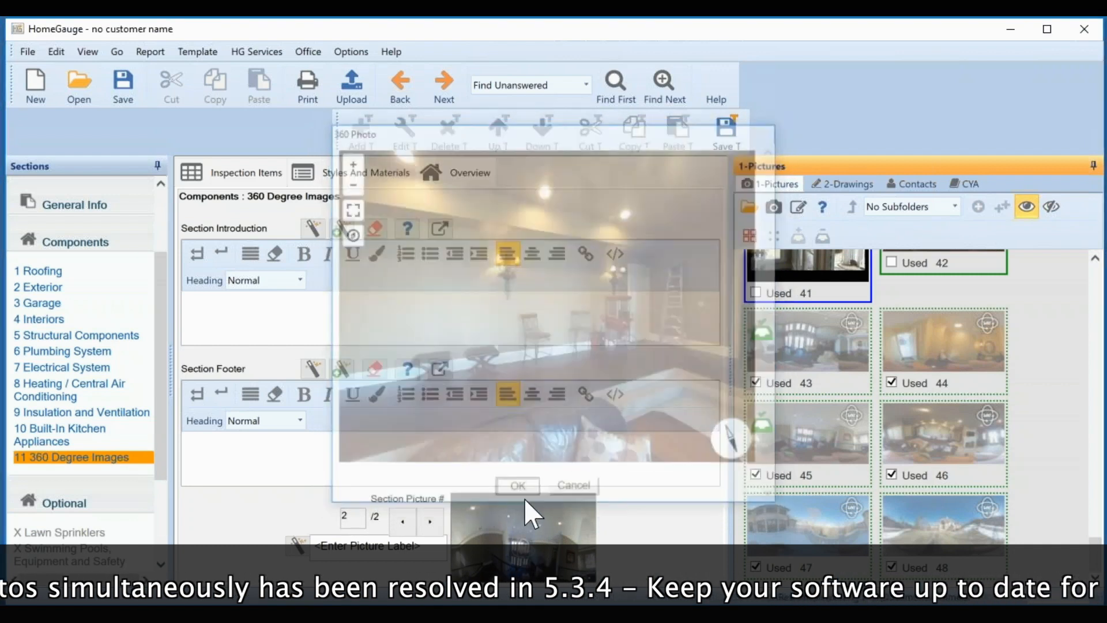
left_click_drag(891, 511, 486, 542)
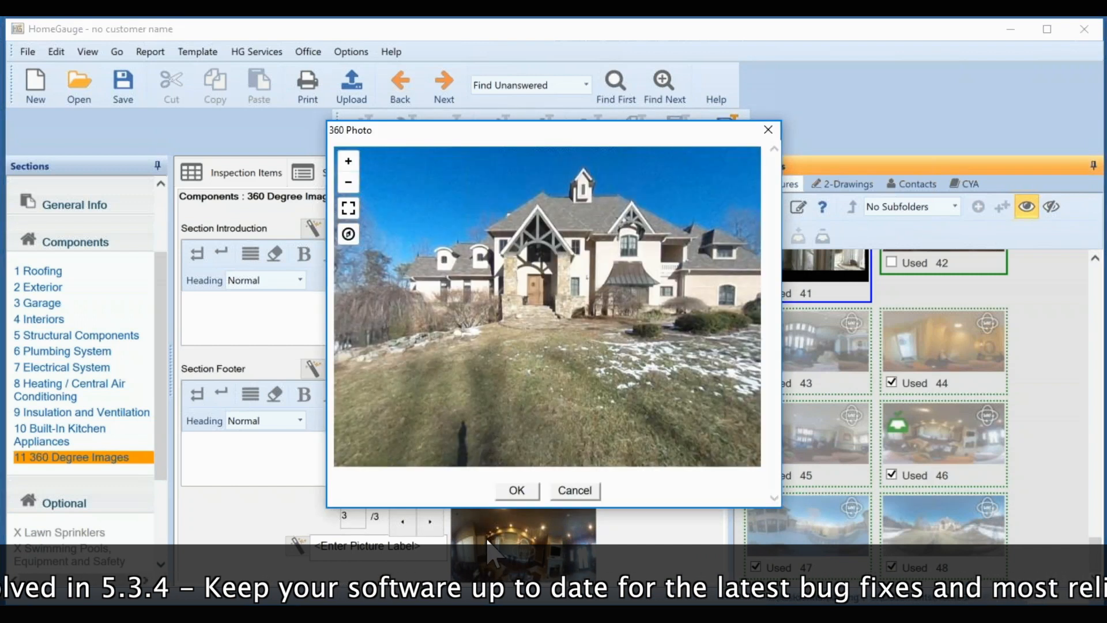
left_click(518, 491)
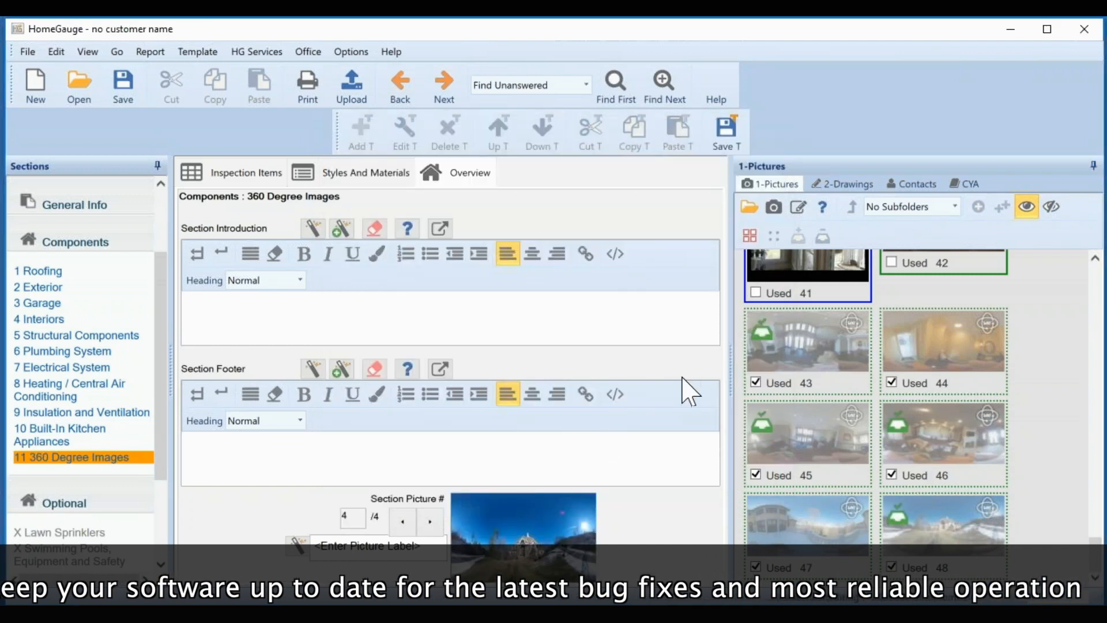
left_click_drag(732, 375, 740, 395)
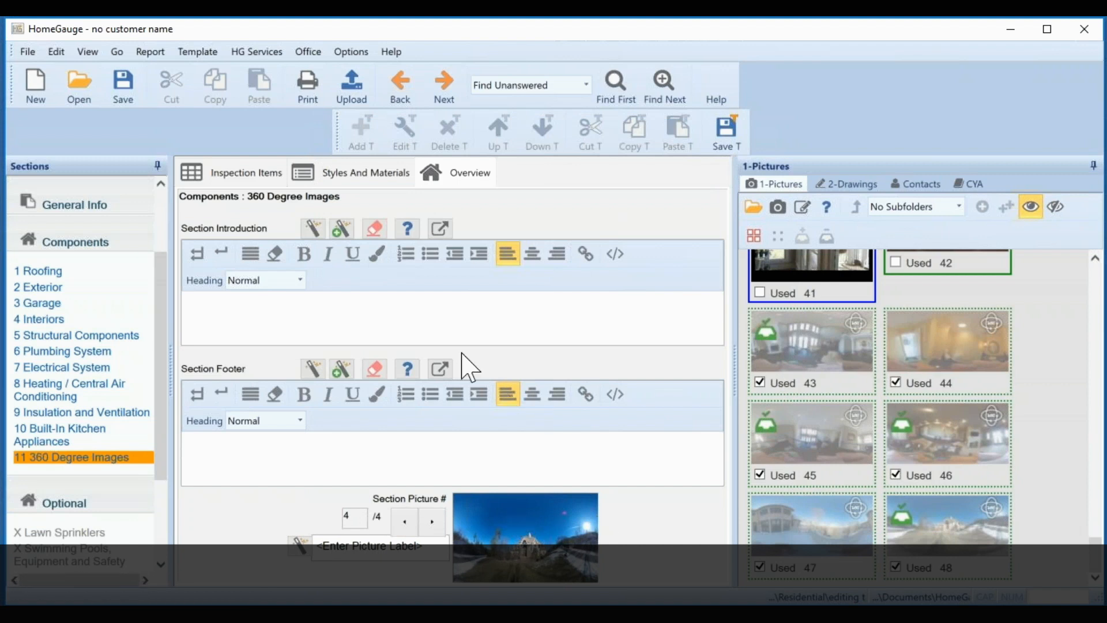
- Generate a print preview of the report using only the Full Report For Upload document setting, with Invoice Only deselected
left_click(307, 95)
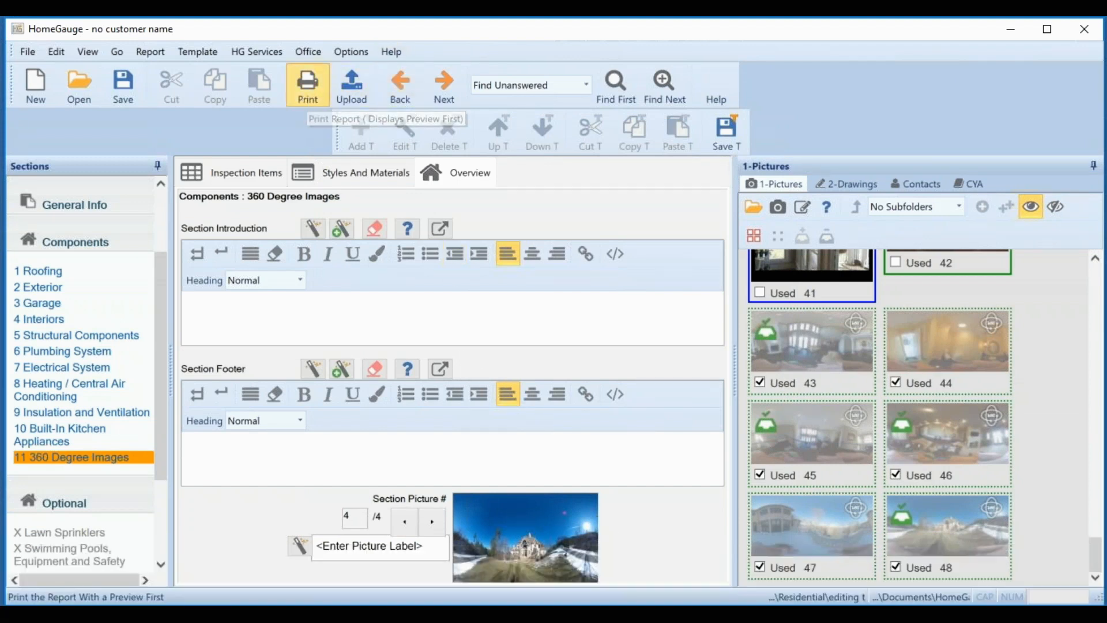
left_click(499, 378)
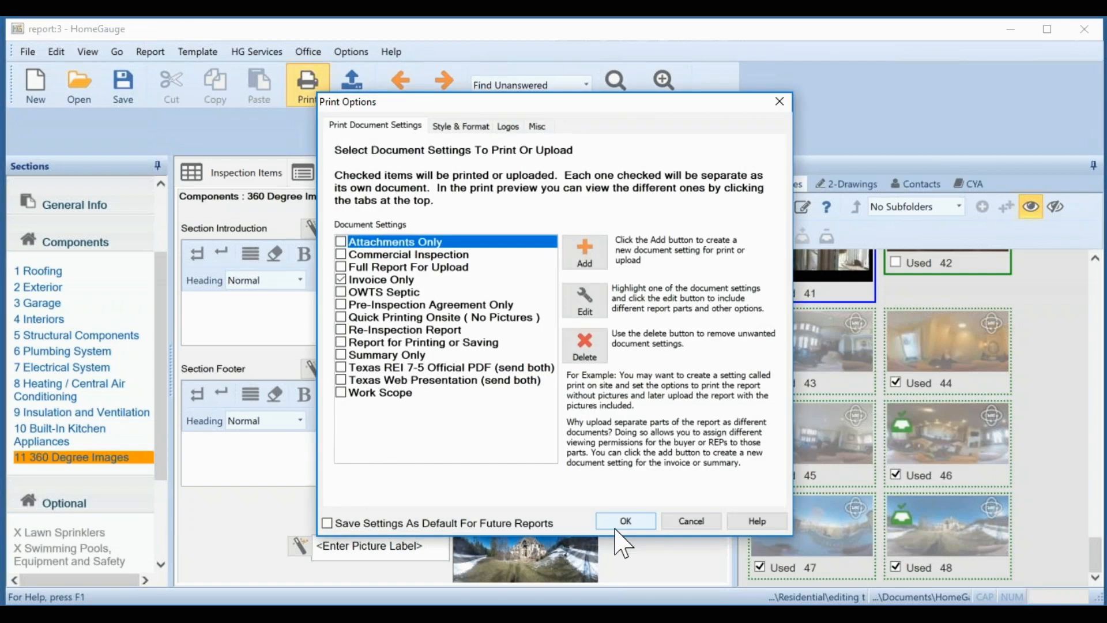
left_click(347, 267)
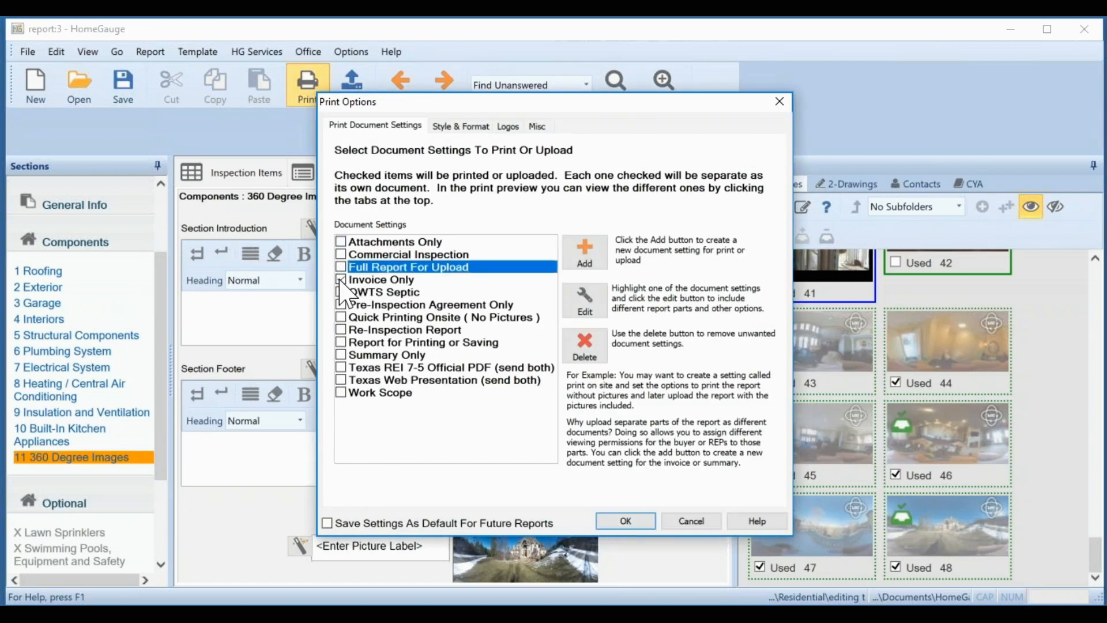
left_click(341, 277)
left_click(345, 280)
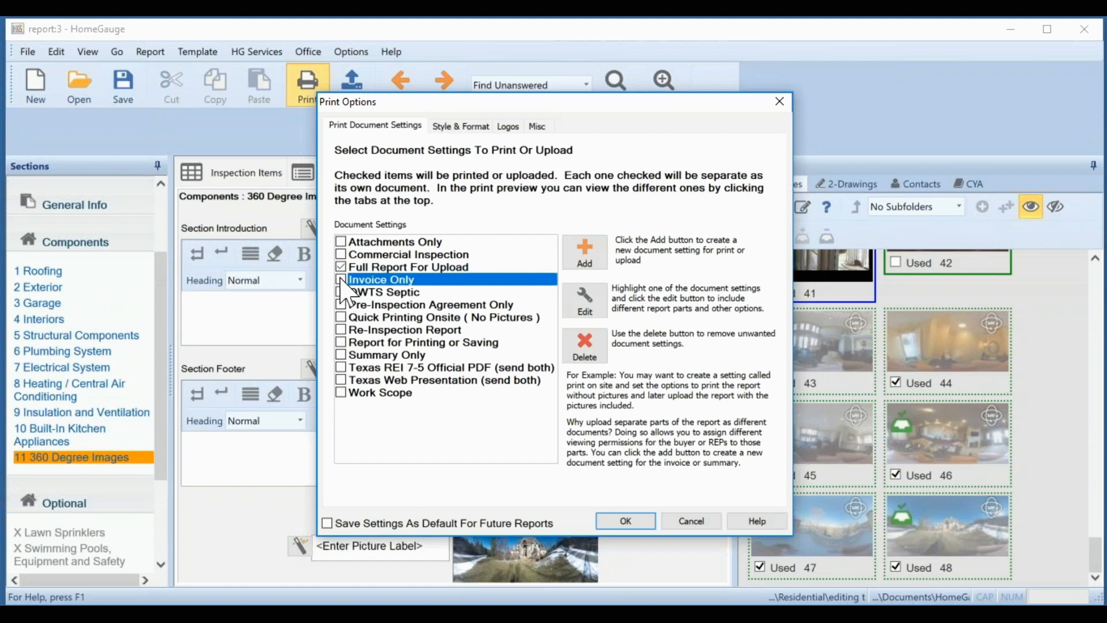
left_click(634, 521)
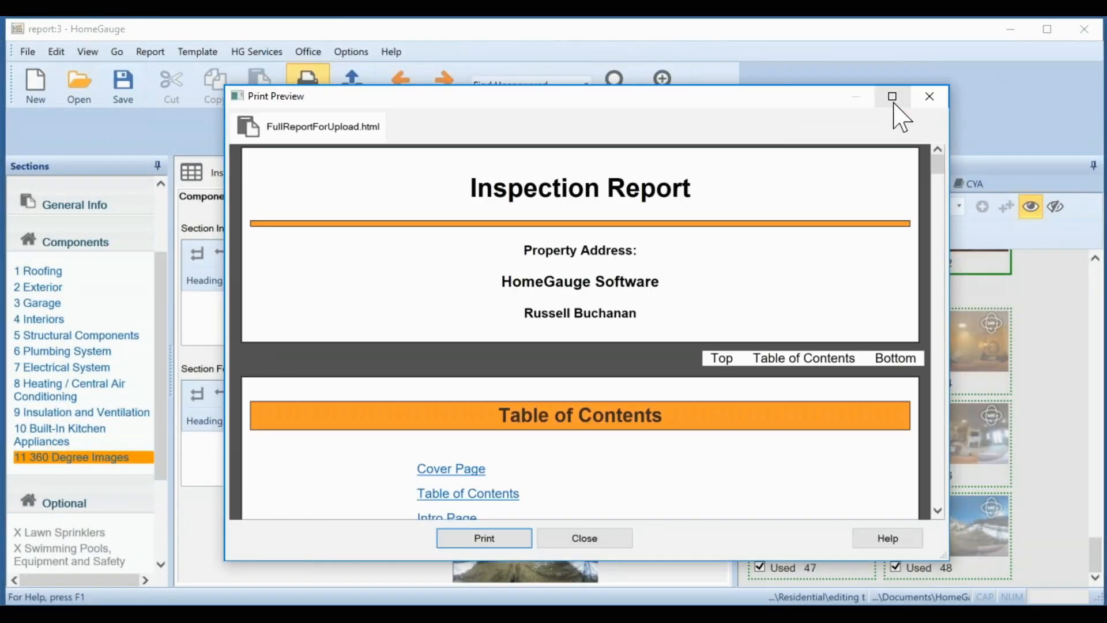
- Examine the pictures of the 360 Degree Images section in the enlarged report preview and close the preview
left_click(894, 98)
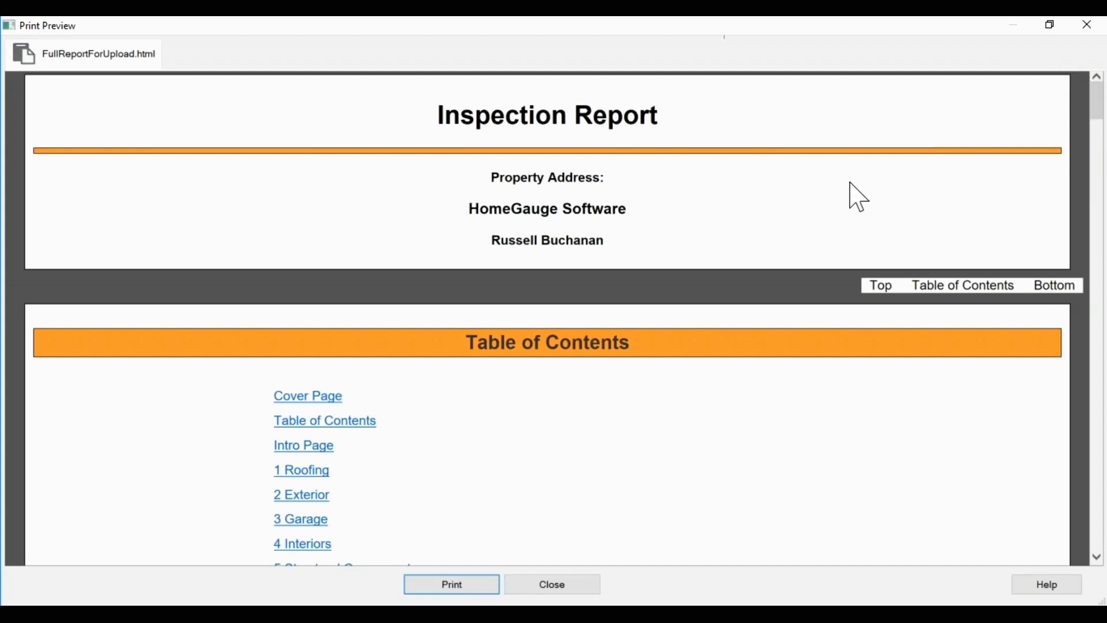
left_click_drag(1094, 107, 1022, 493)
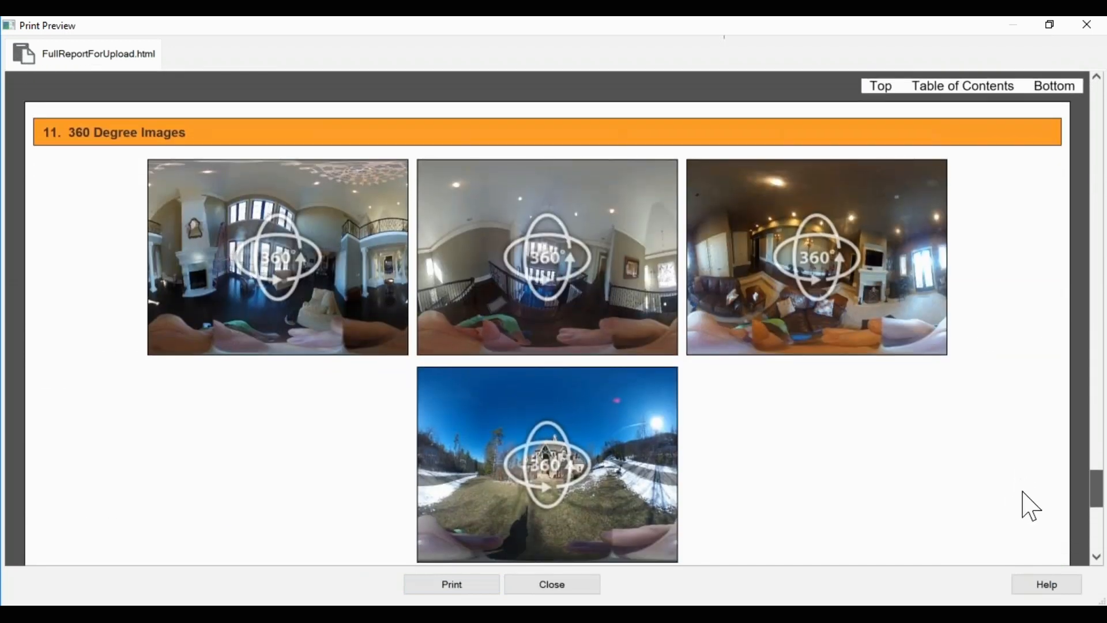
left_click_drag(1022, 491, 1021, 495)
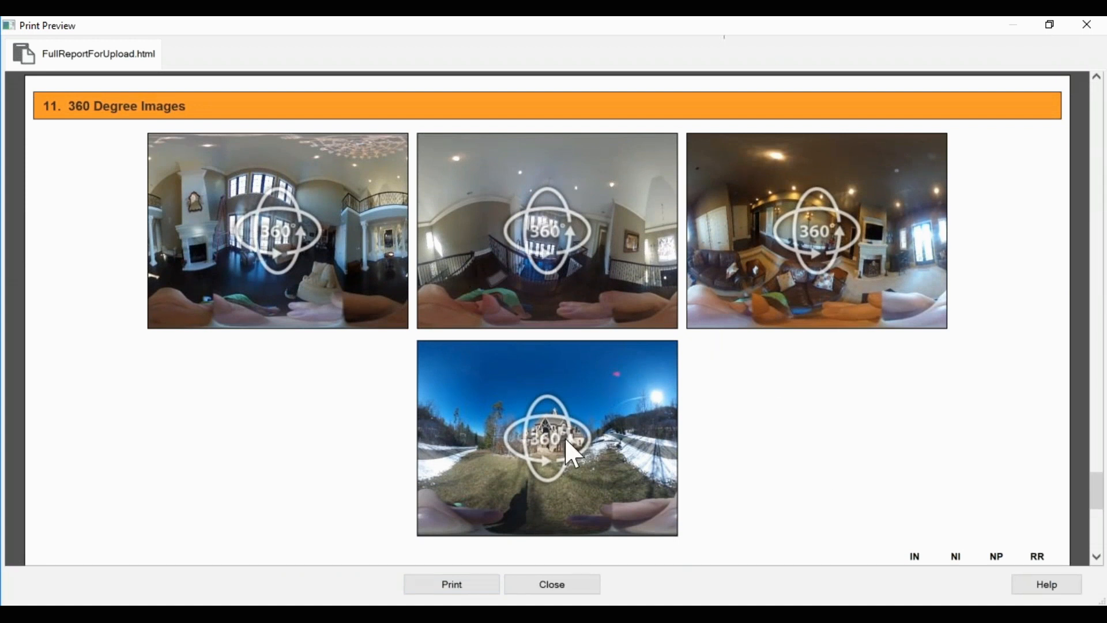
left_click(568, 587)
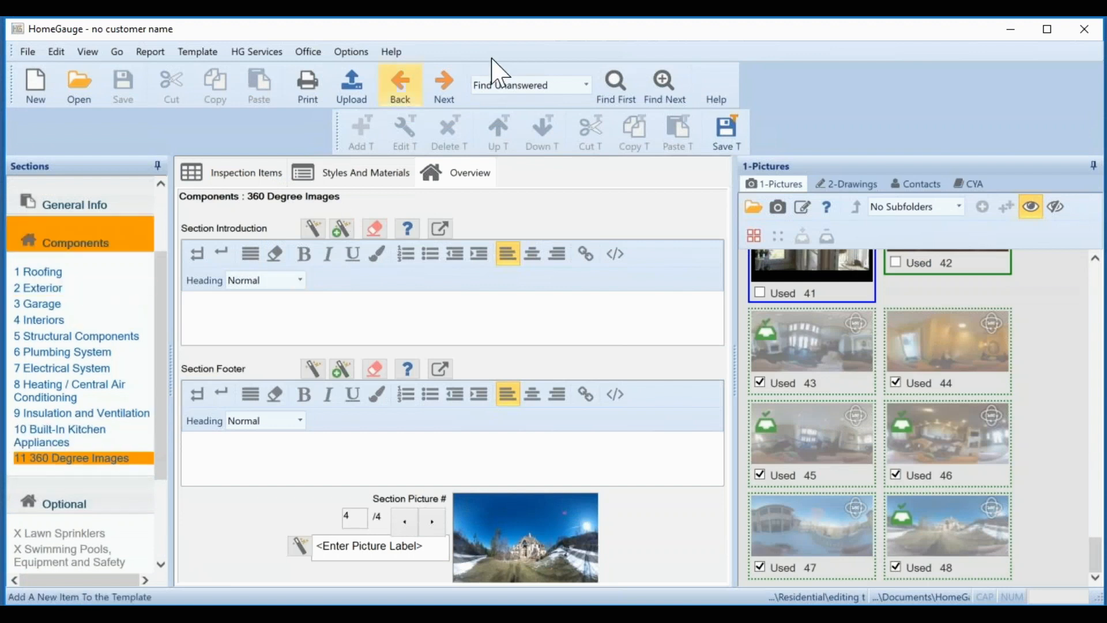
- Show the inspection items of the 360 Degree Images section and narrow the picture list to a single column
left_click_drag(160, 417, 161, 480)
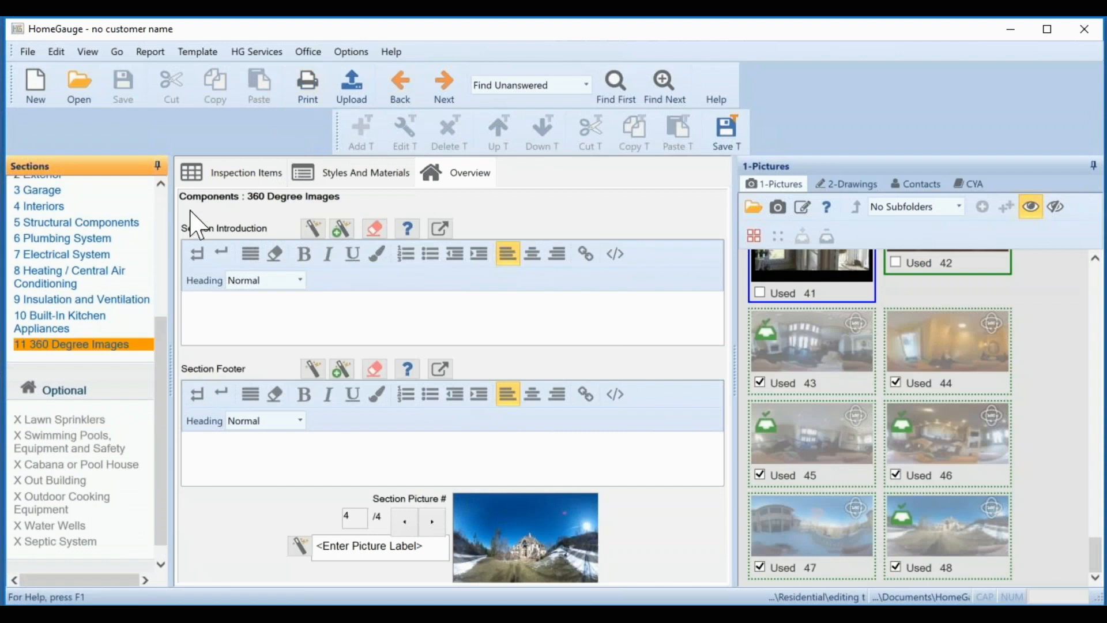
left_click(248, 173)
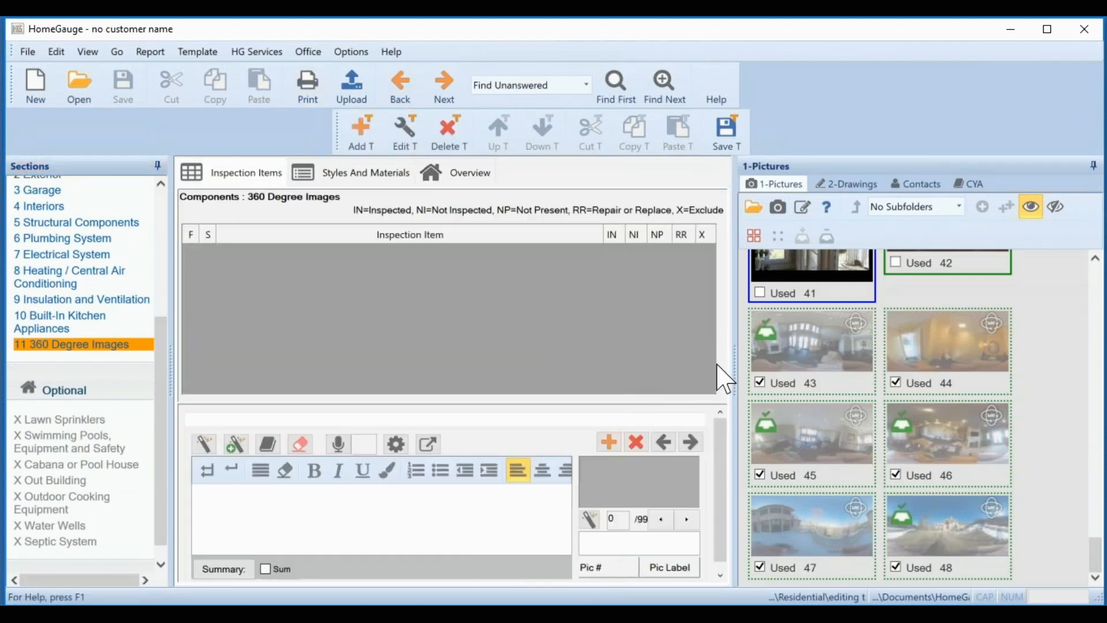
left_click_drag(733, 369, 950, 372)
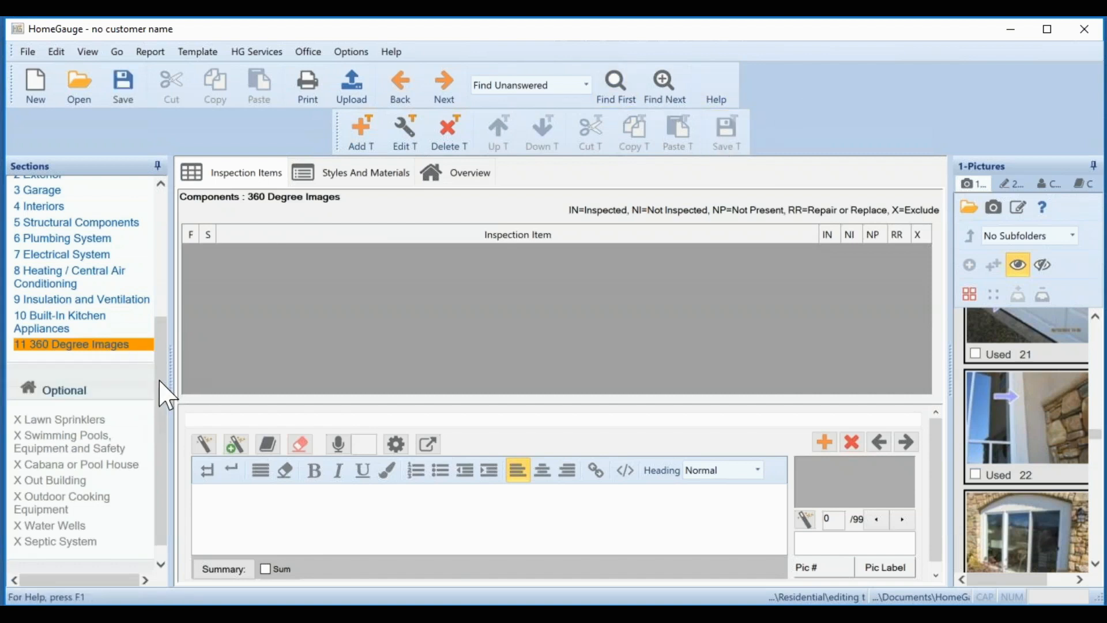
- Add a new section named Extra Building to Components
scroll(169, 390, "up", 3)
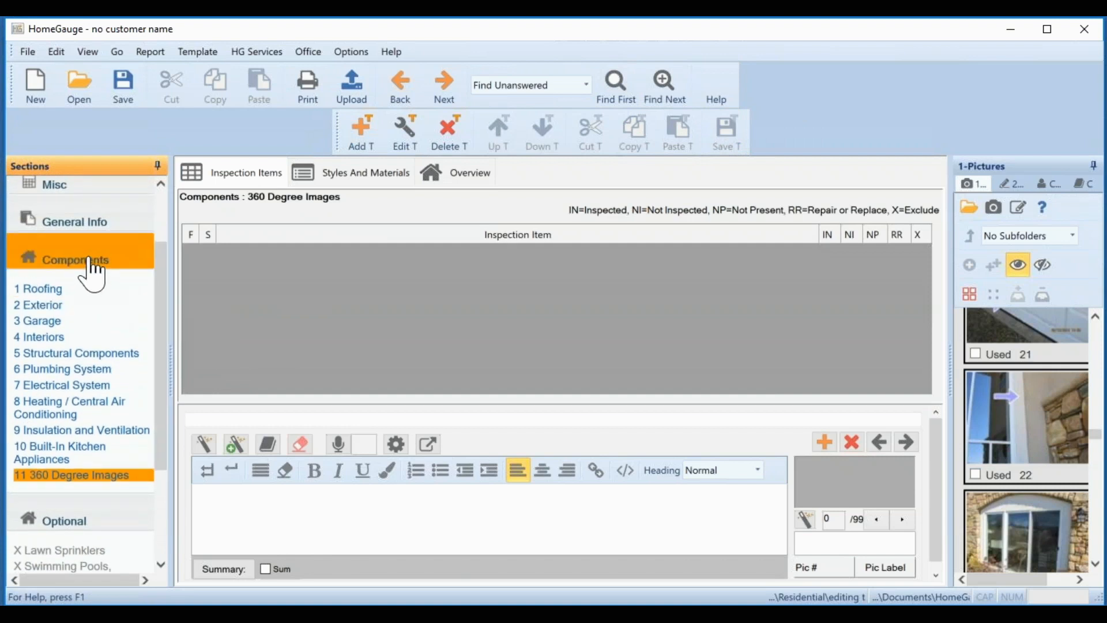
left_click(92, 271)
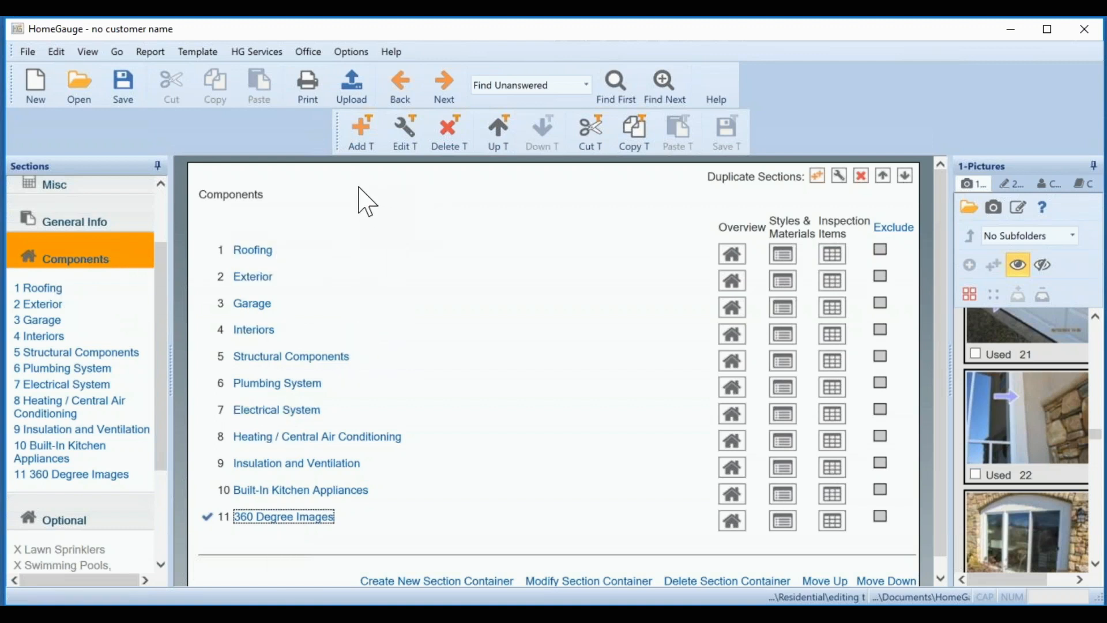
left_click(362, 149)
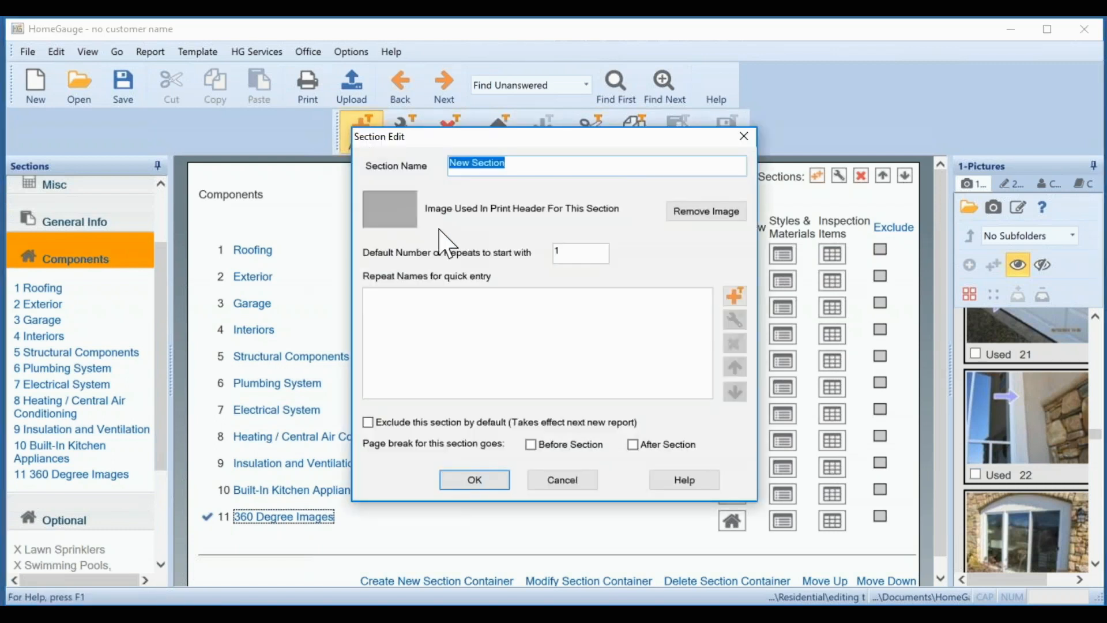
type("Extra Building")
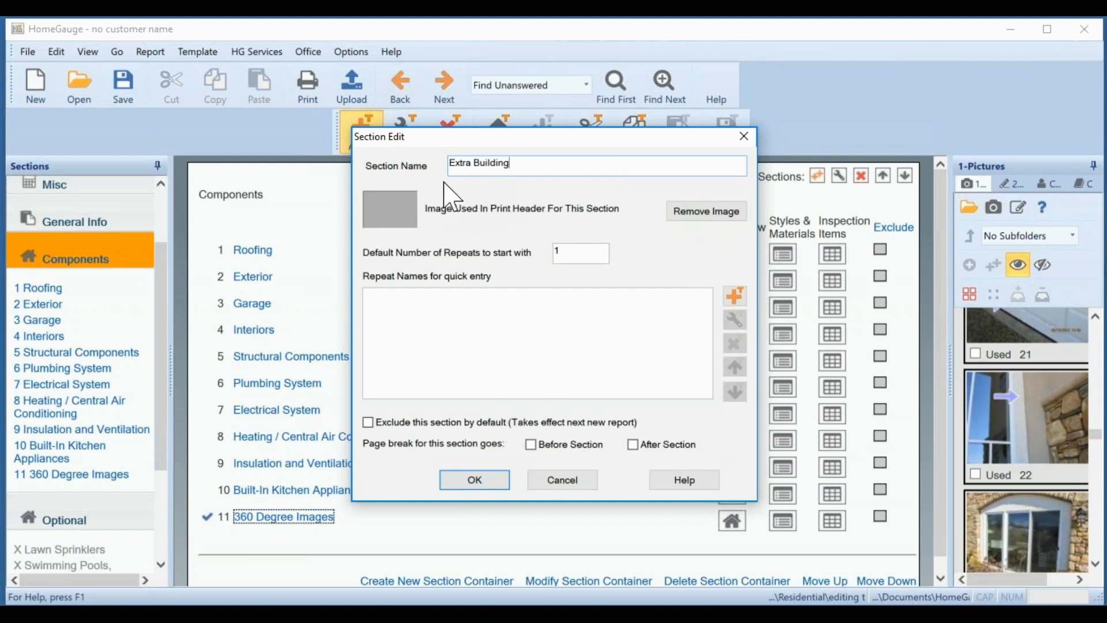
left_click(472, 481)
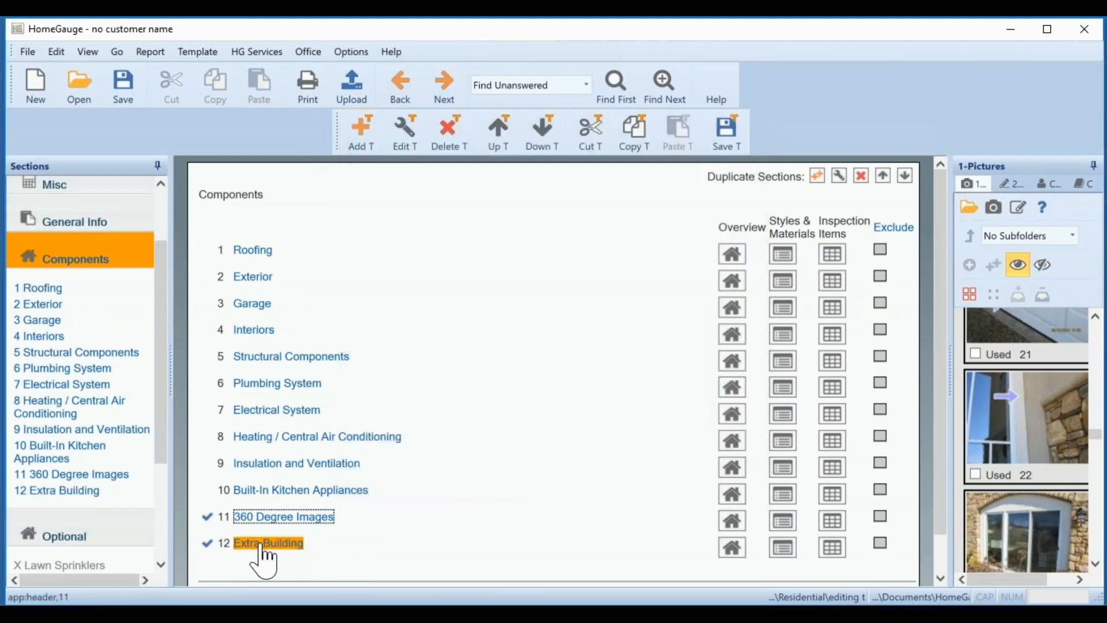
- Set the 360 Degree Images section as excluded by default for new reports
left_click(407, 130)
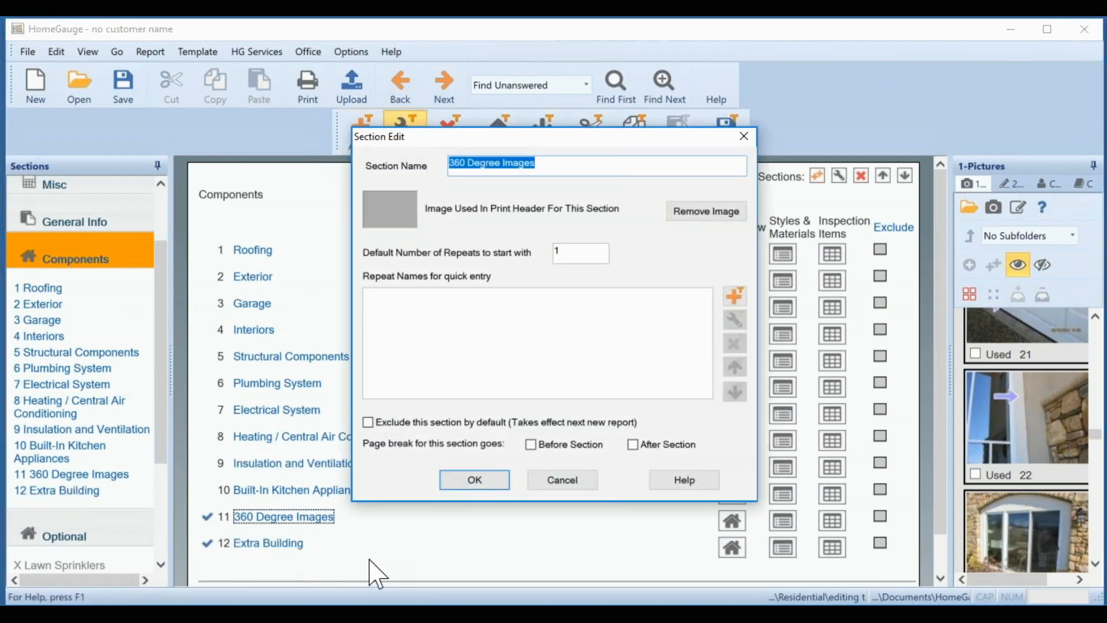
left_click(368, 423)
left_click(453, 486)
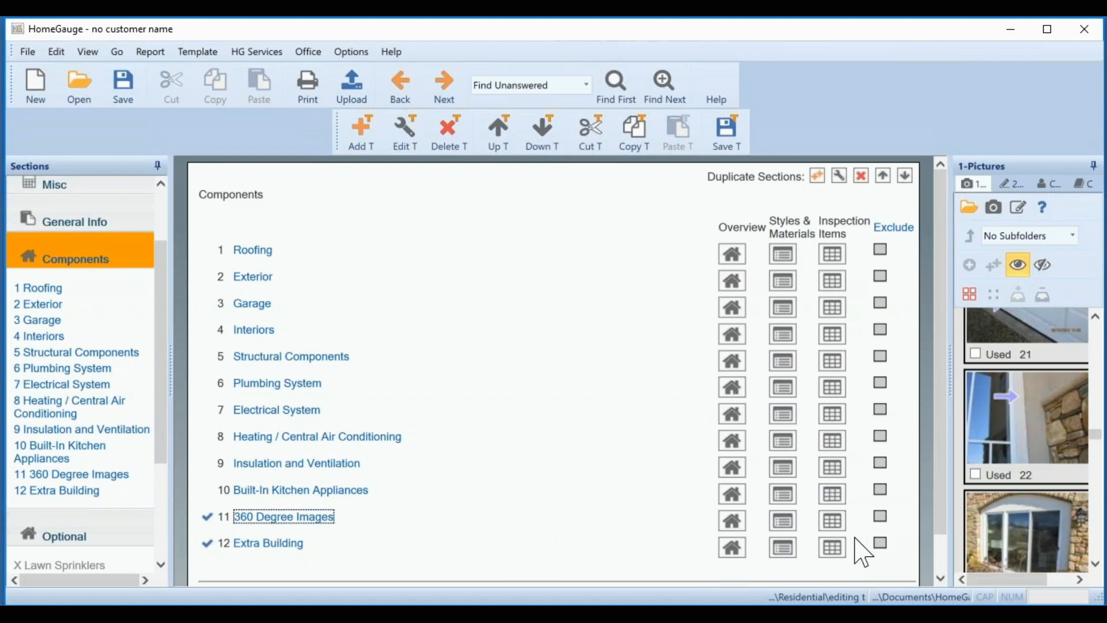
- Open the inspection items of the Extra Building section and add an item named Roofing
left_click(833, 549)
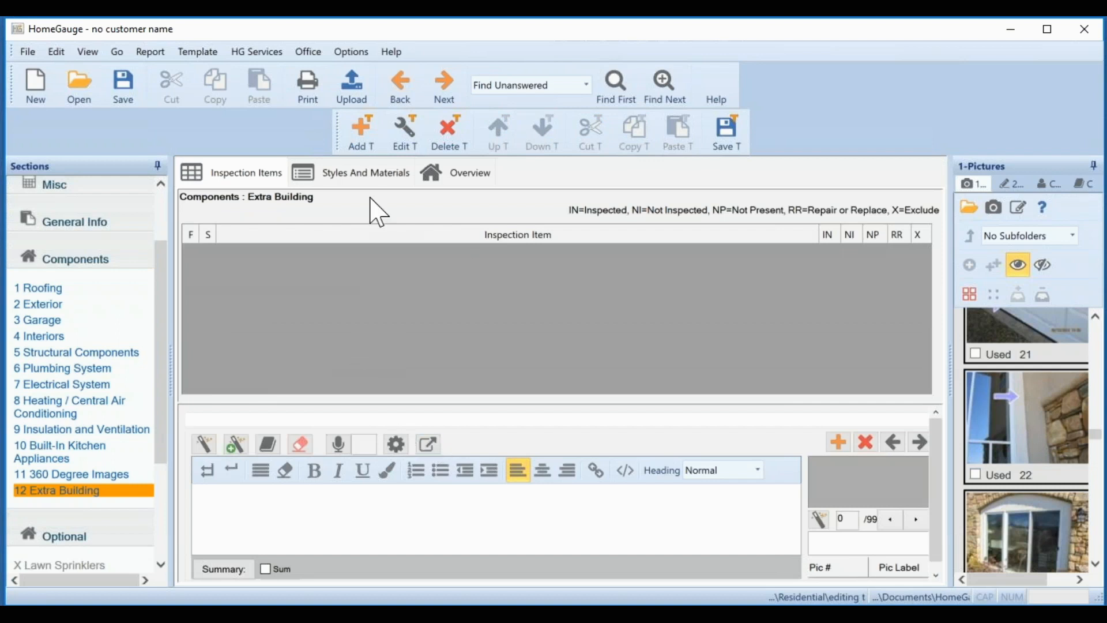
left_click(361, 151)
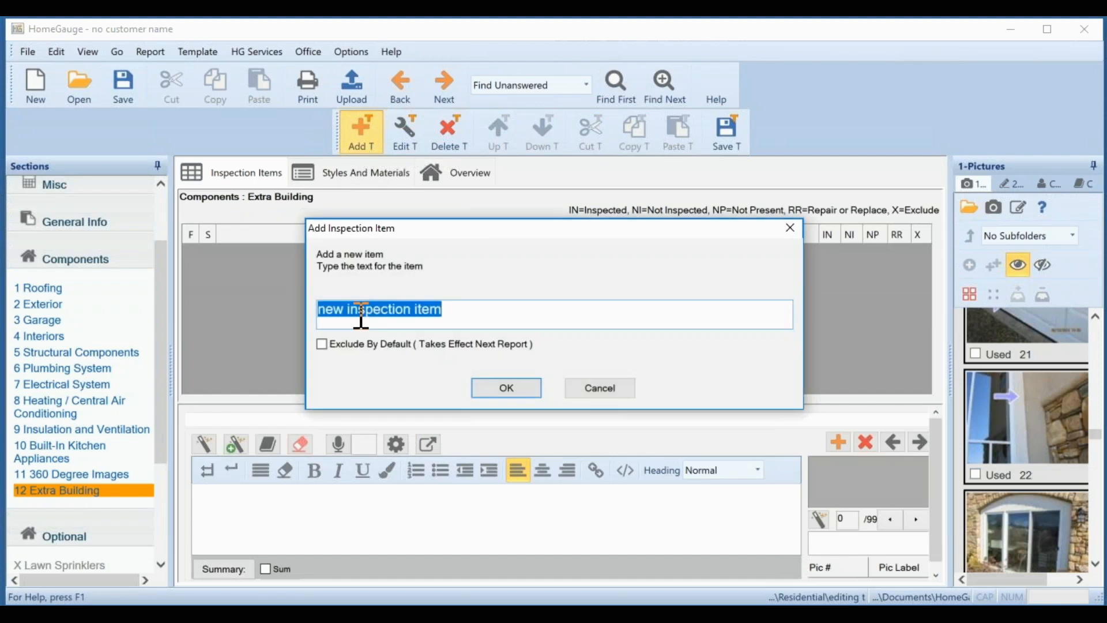
type("Roofing")
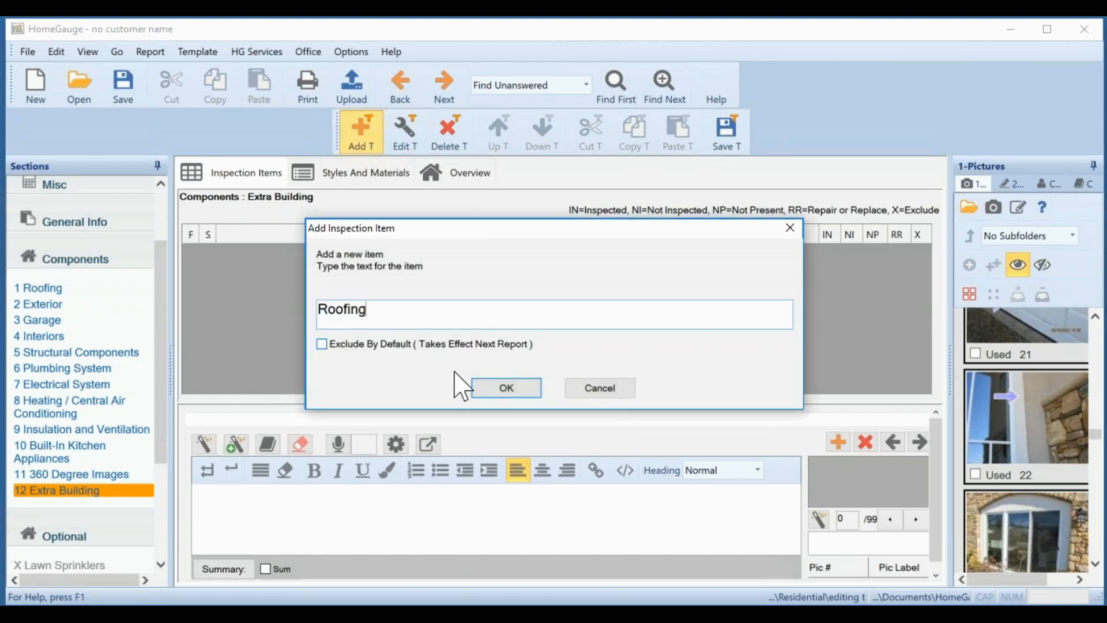
left_click(494, 391)
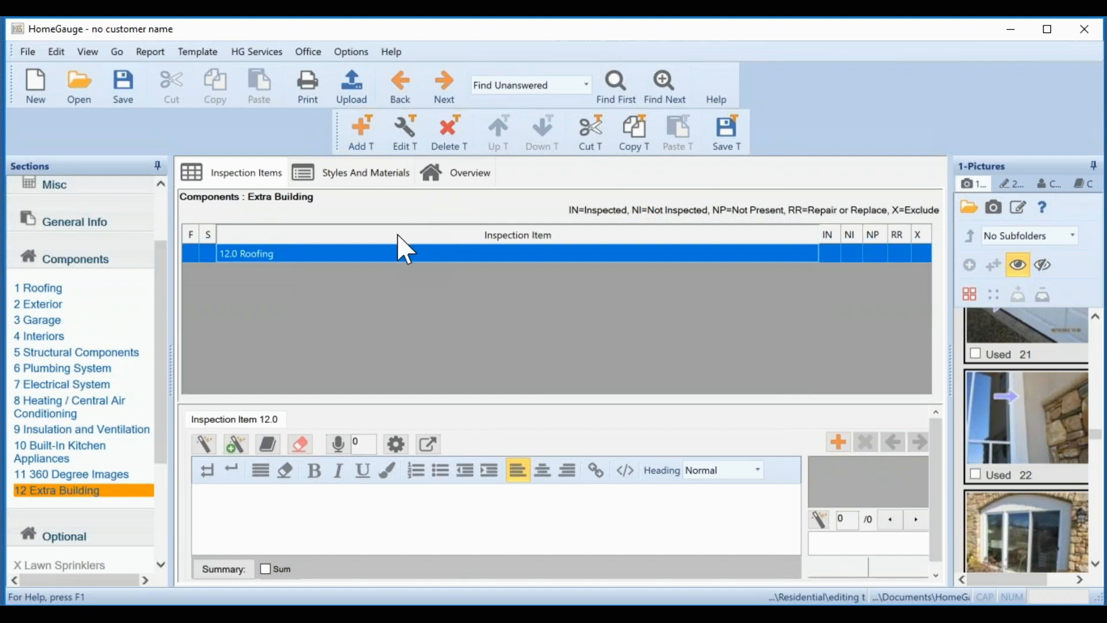
- Add two more inspection items named Siding and Driveway to the Extra Building section
left_click(358, 140)
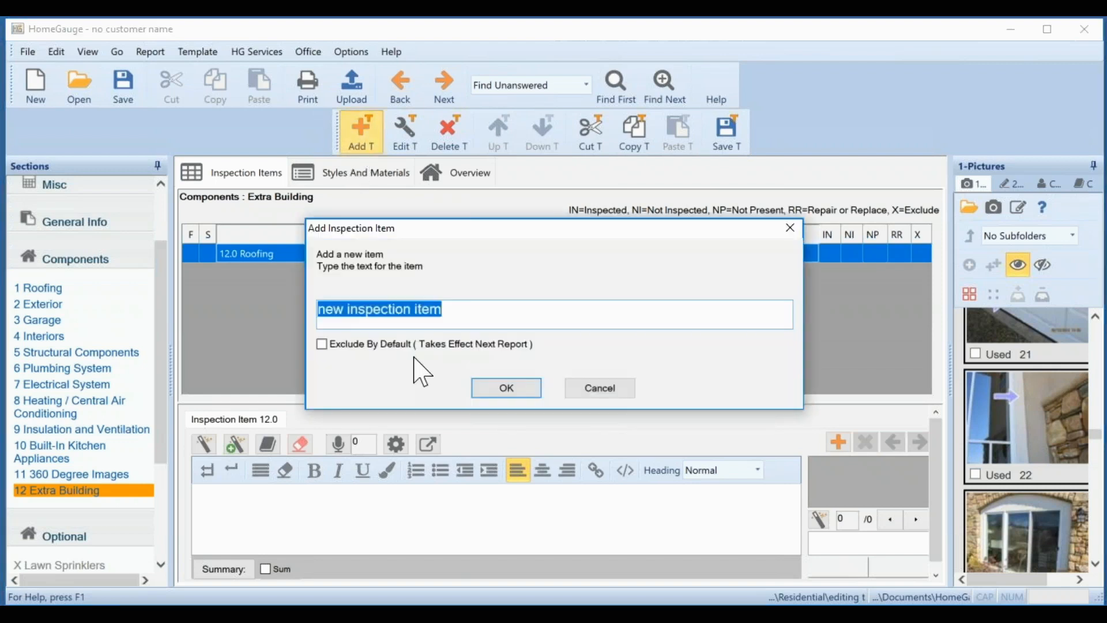
type("Siding")
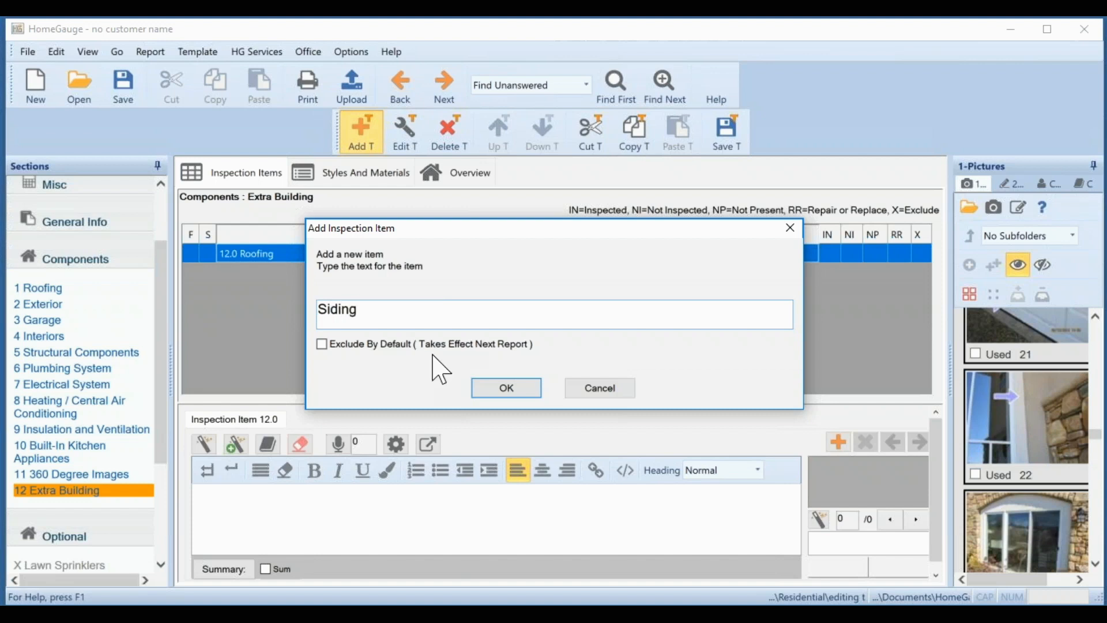
left_click(522, 390)
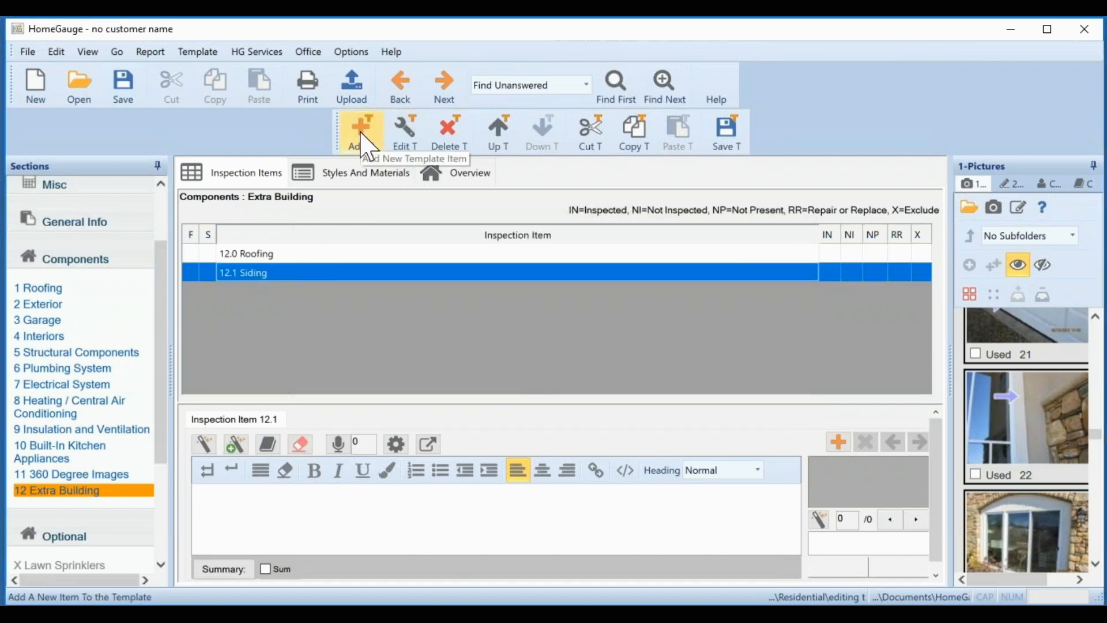
left_click(363, 147)
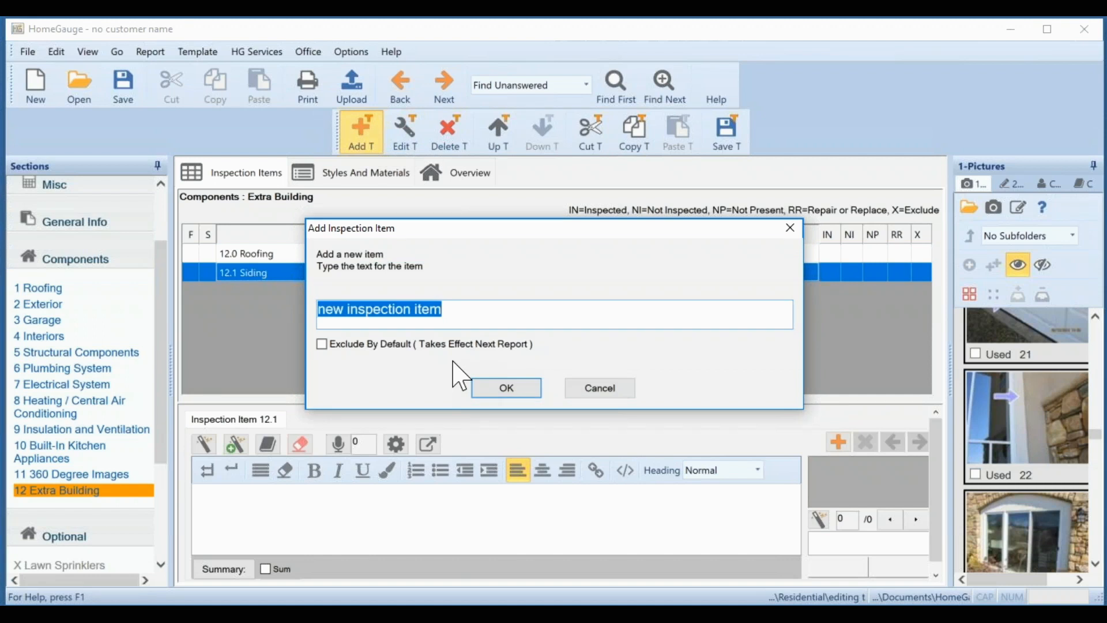
type("Driveway")
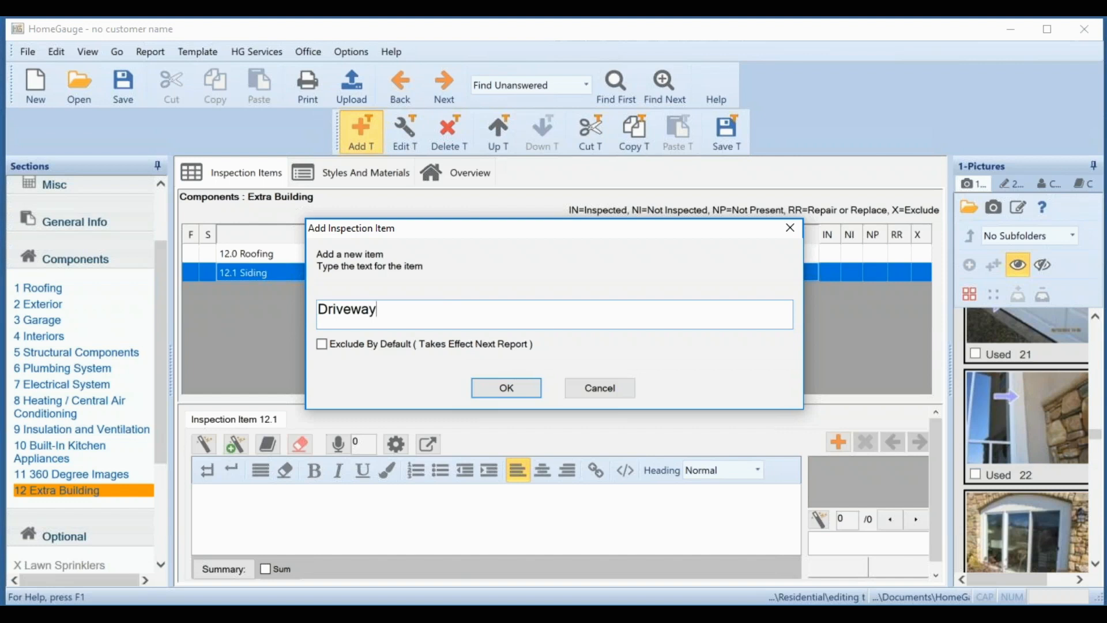
left_click(485, 391)
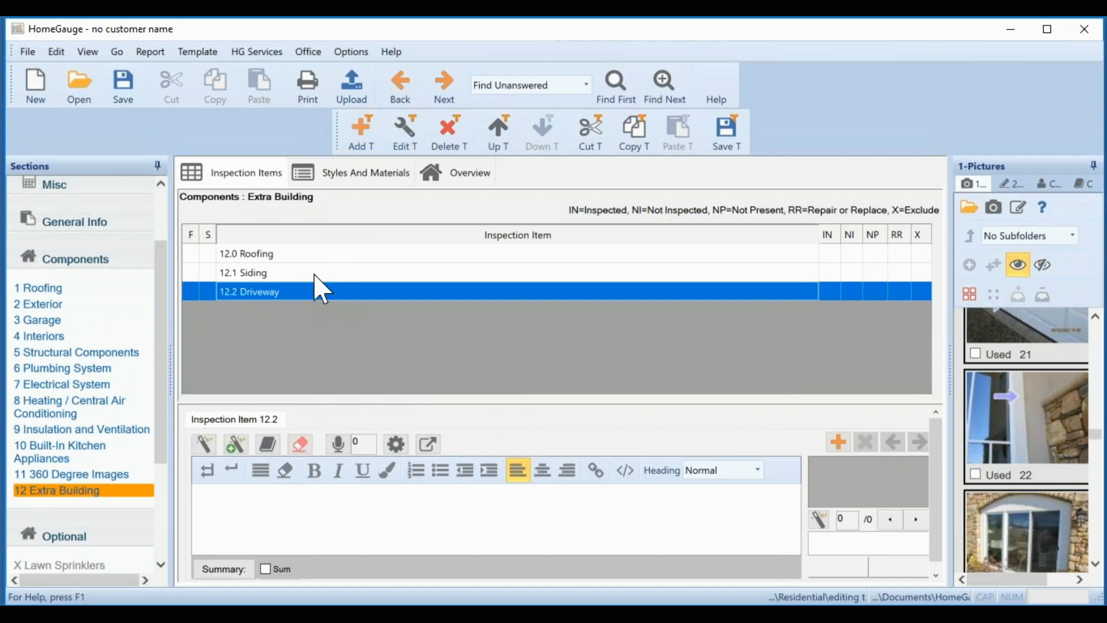
- Open the global comment list for Extra Building's Roofing item and expand the Roof Coverings category under Roofing
left_click(297, 258)
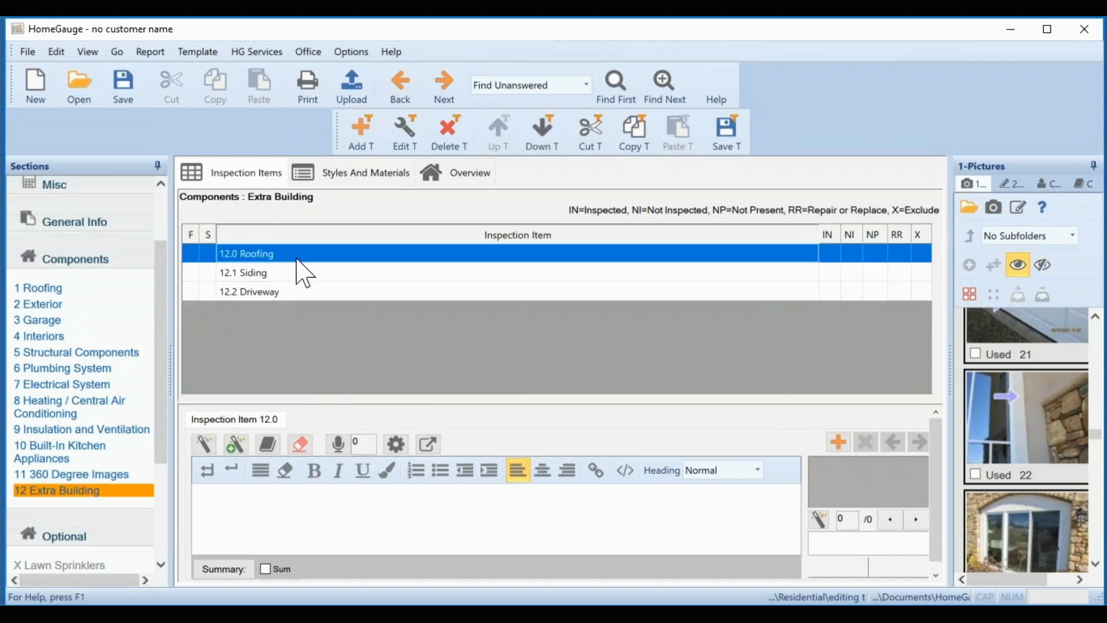
left_click(206, 447)
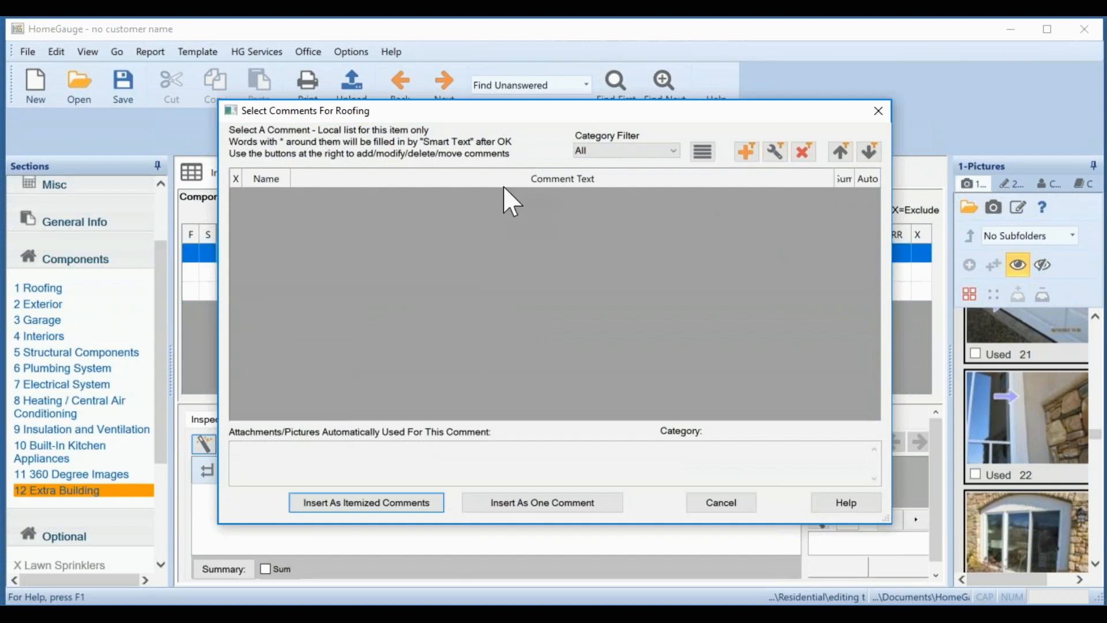
left_click(747, 153)
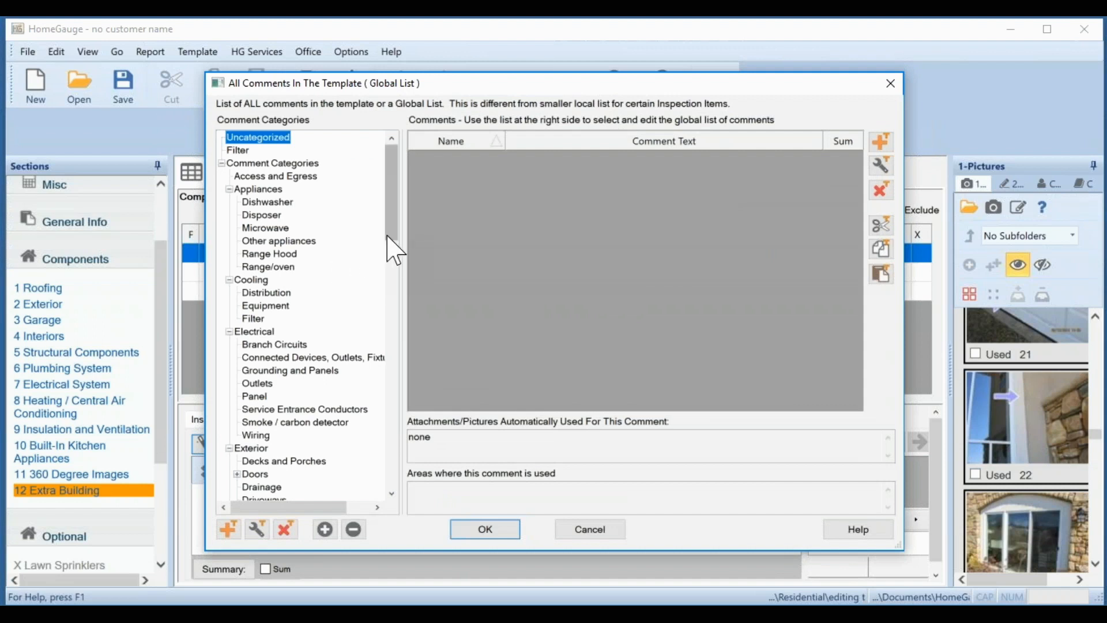
left_click_drag(394, 238, 376, 455)
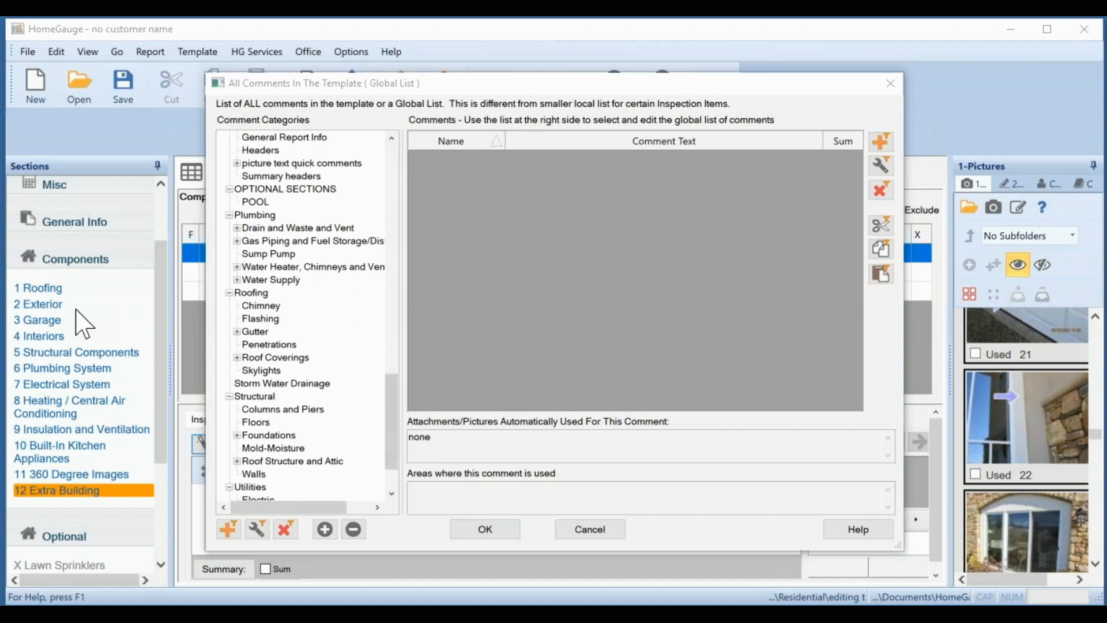
left_click(277, 359)
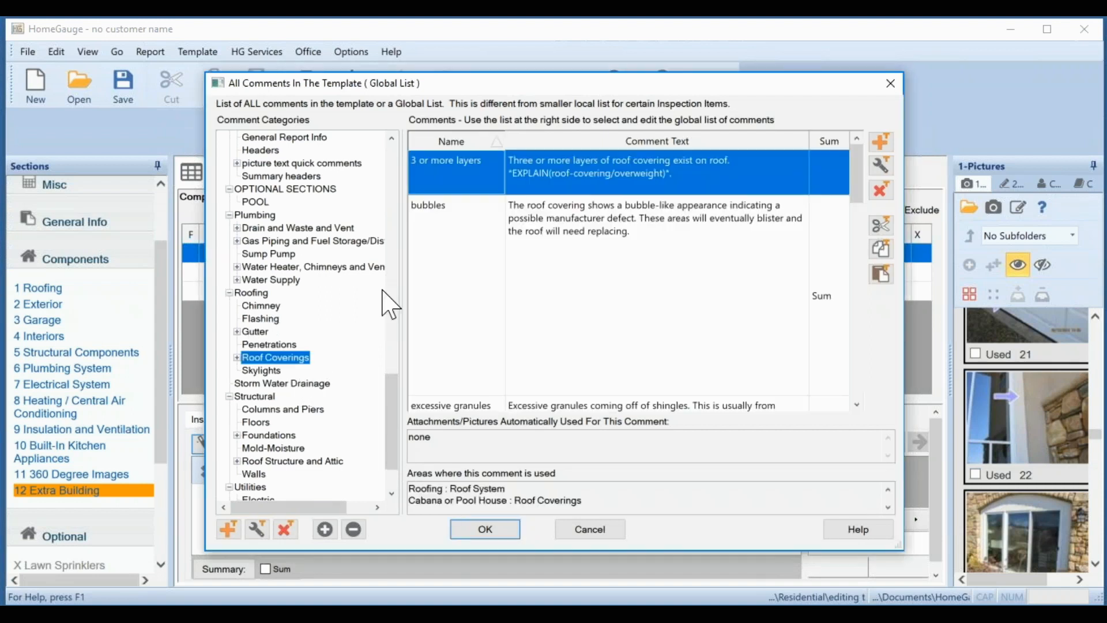
left_click(237, 358)
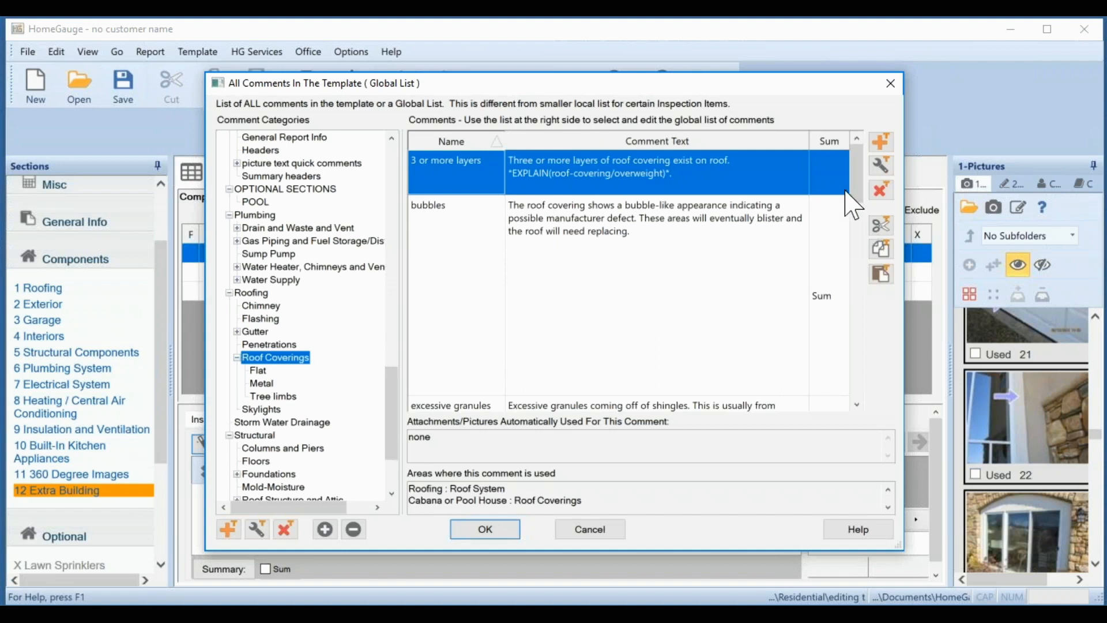
- Add all comments of the Roof Coverings category to the Roofing item's local list and review that list without inserting any
left_click_drag(858, 190, 857, 388)
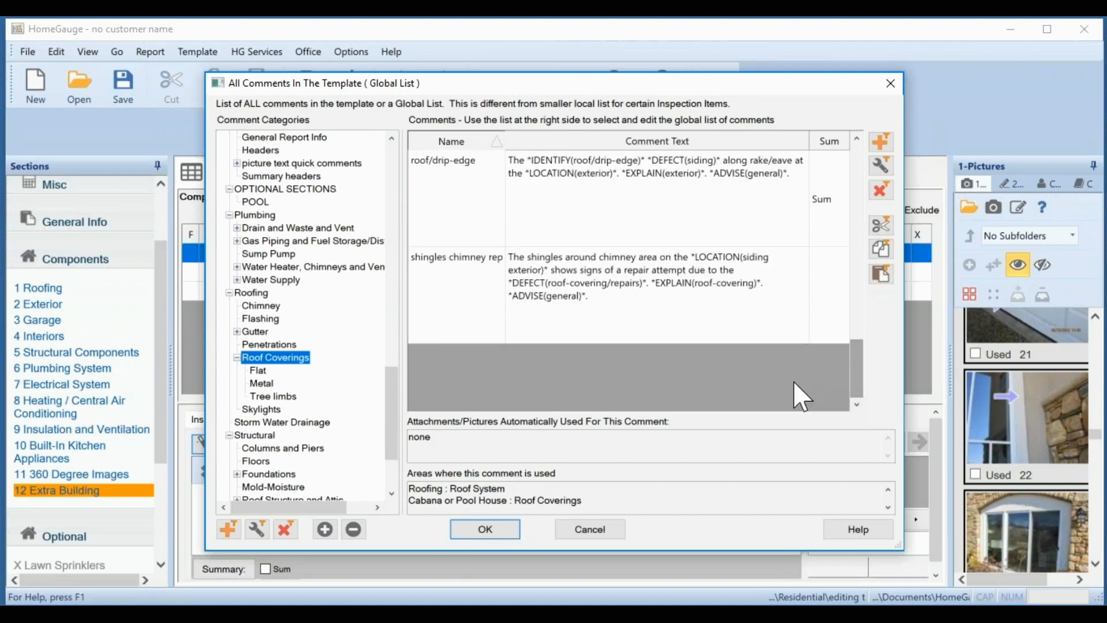
left_click(604, 320, "shift")
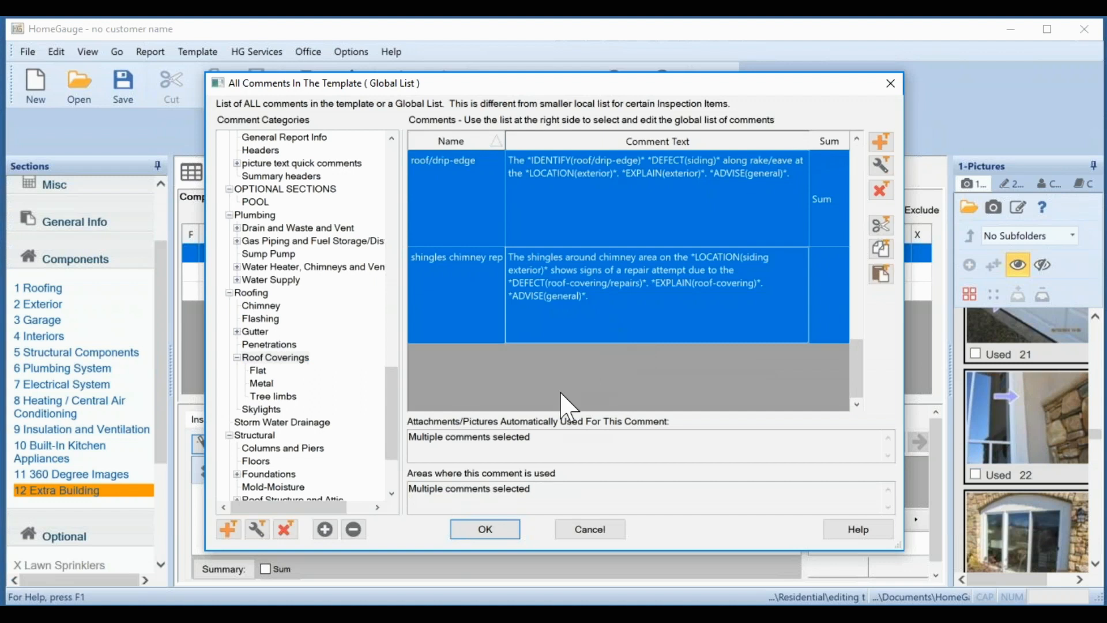
left_click(486, 529)
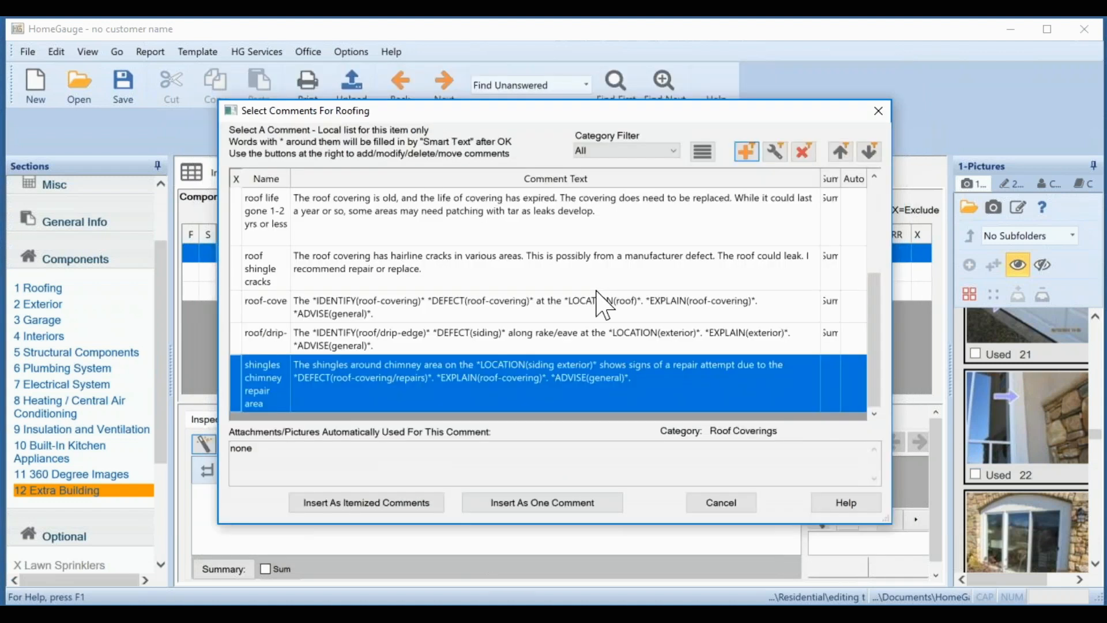
left_click_drag(871, 308, 853, 334)
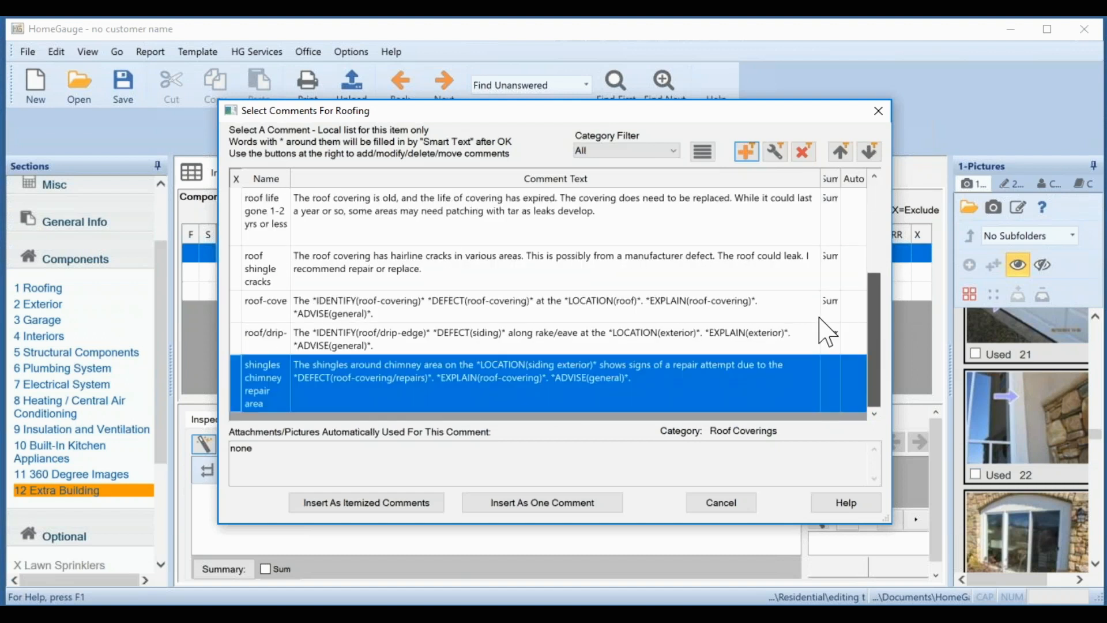
left_click(694, 503)
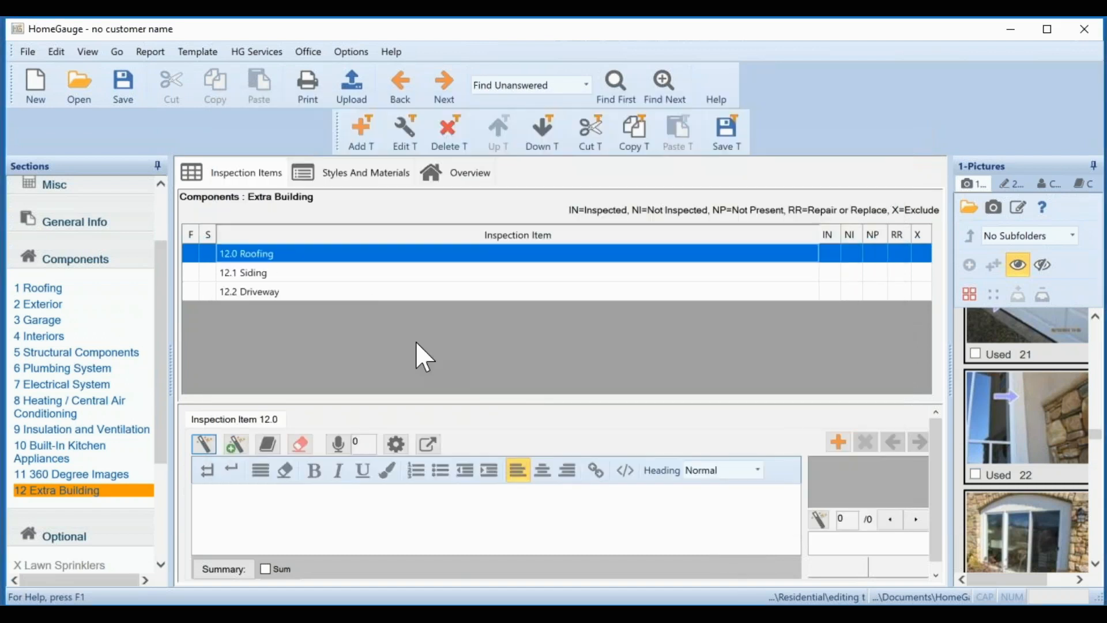
left_click(204, 444)
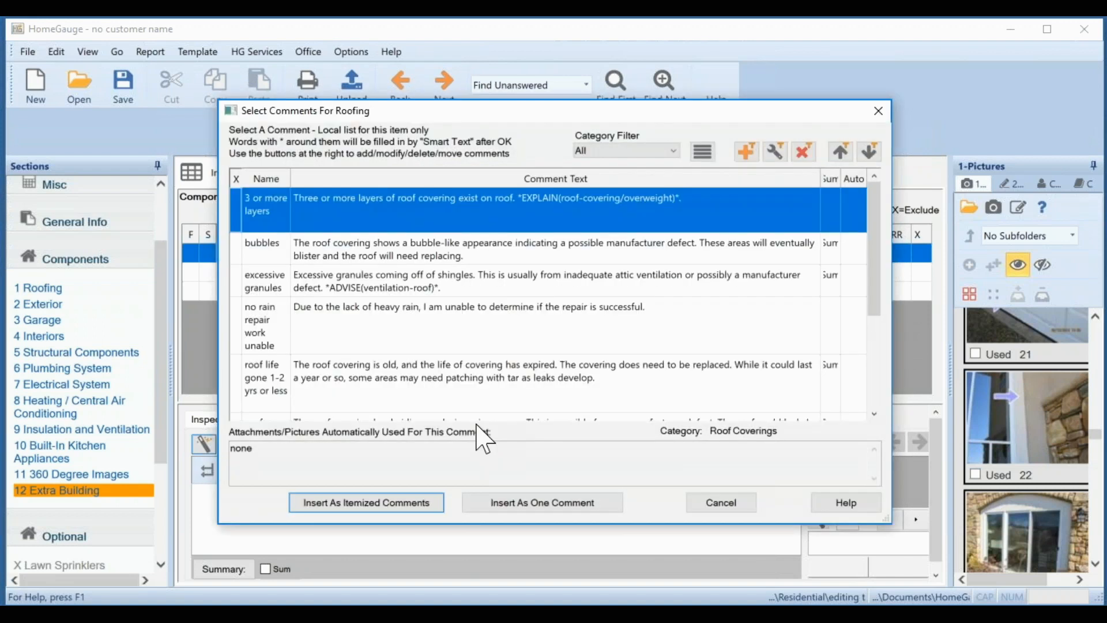
left_click(731, 506)
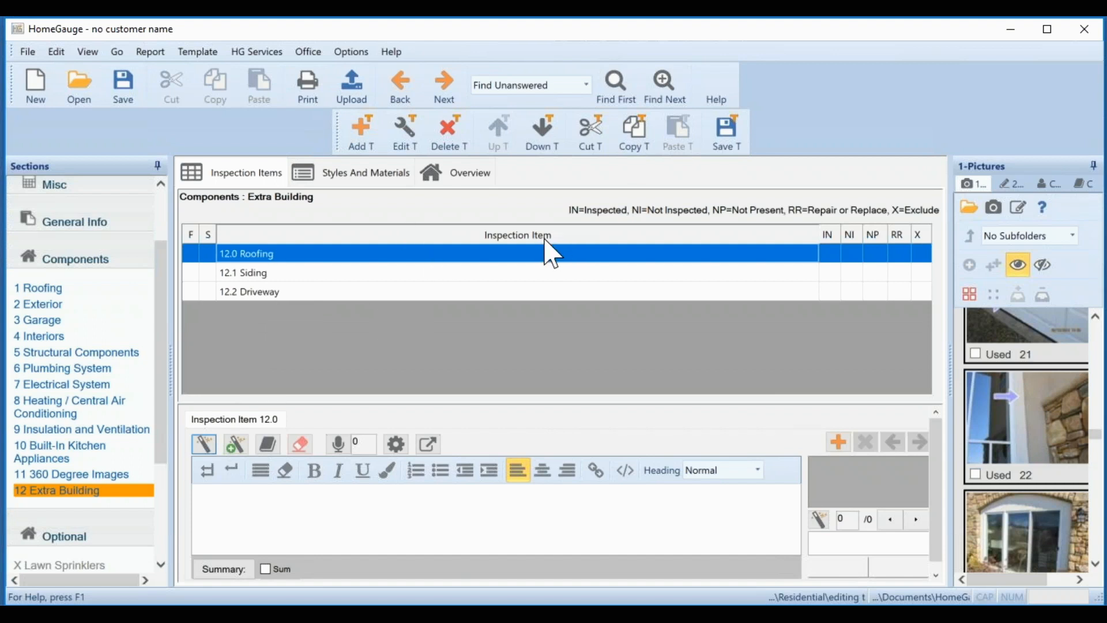
- Delete the Roofing, Siding and Driveway inspection items from the Extra Building section
left_click(441, 147)
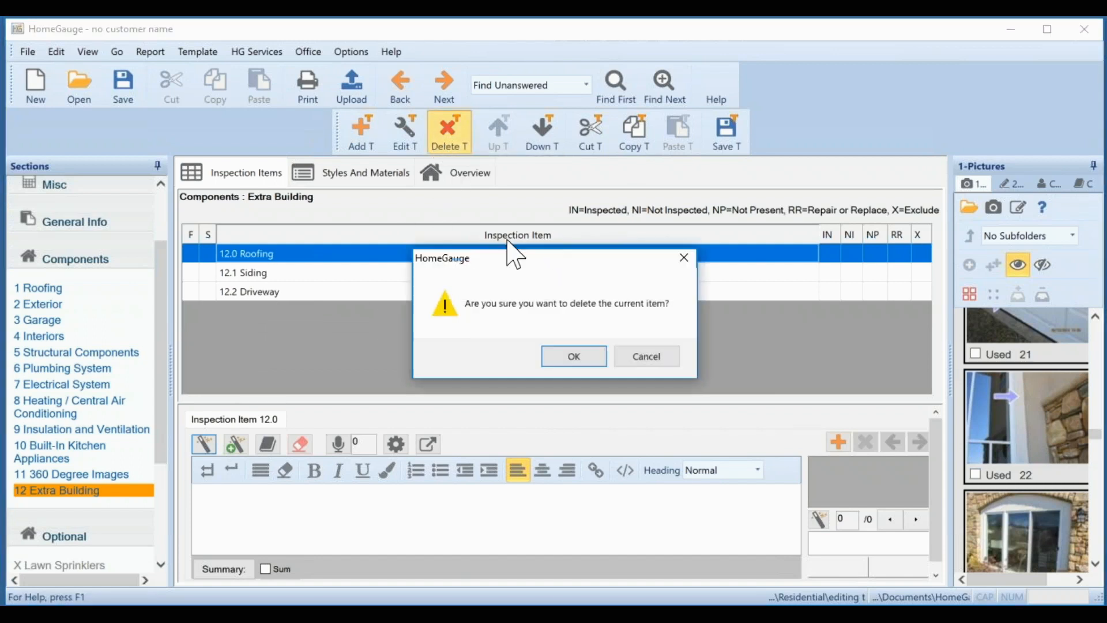
left_click(557, 360)
left_click(448, 130)
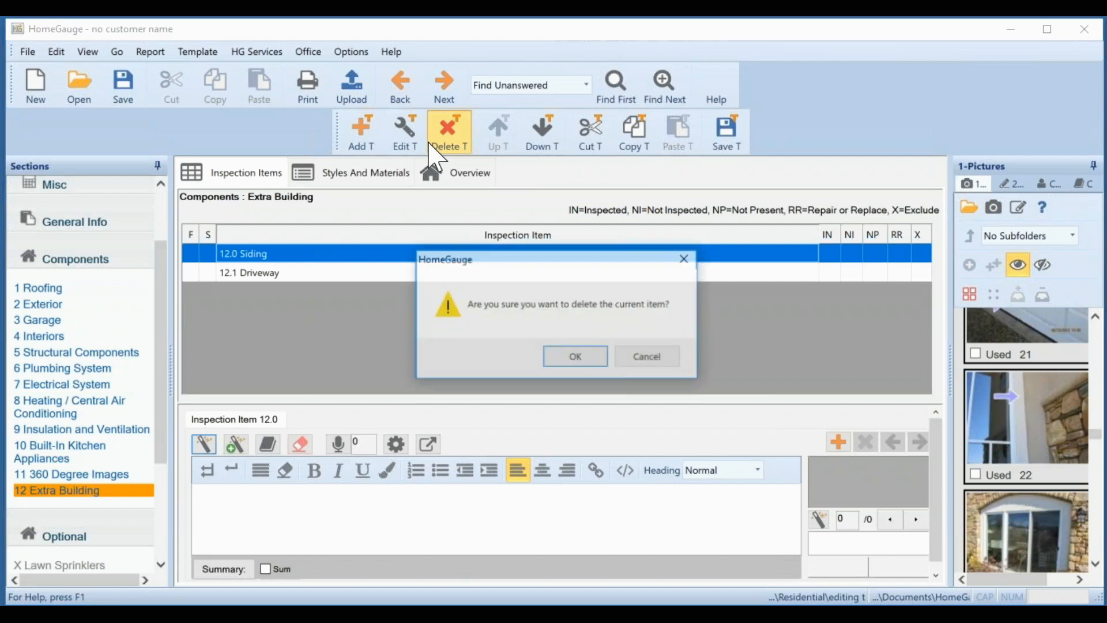
left_click(554, 360)
left_click(455, 141)
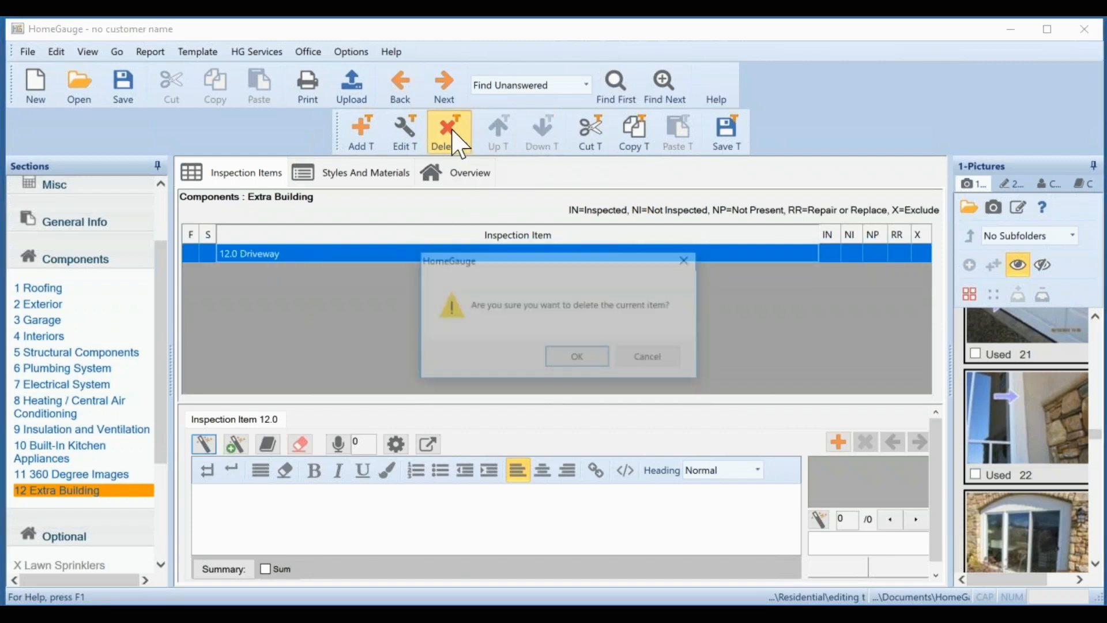
left_click(574, 359)
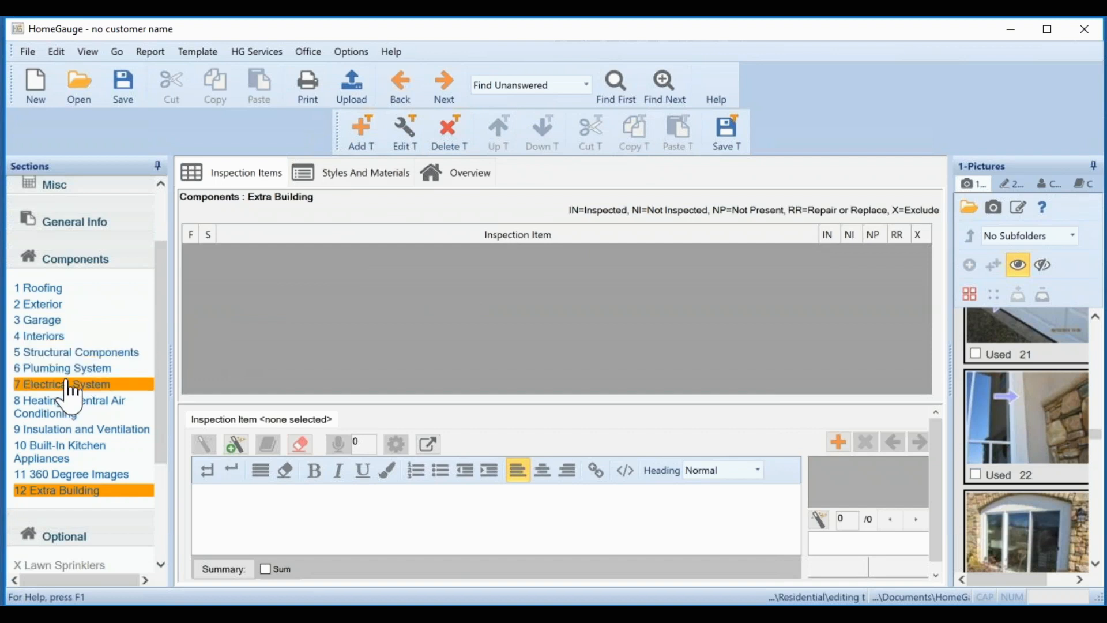
- Copy the Roof System inspection item from the Roofing section into Extra Building and check its comment list
left_click(64, 293)
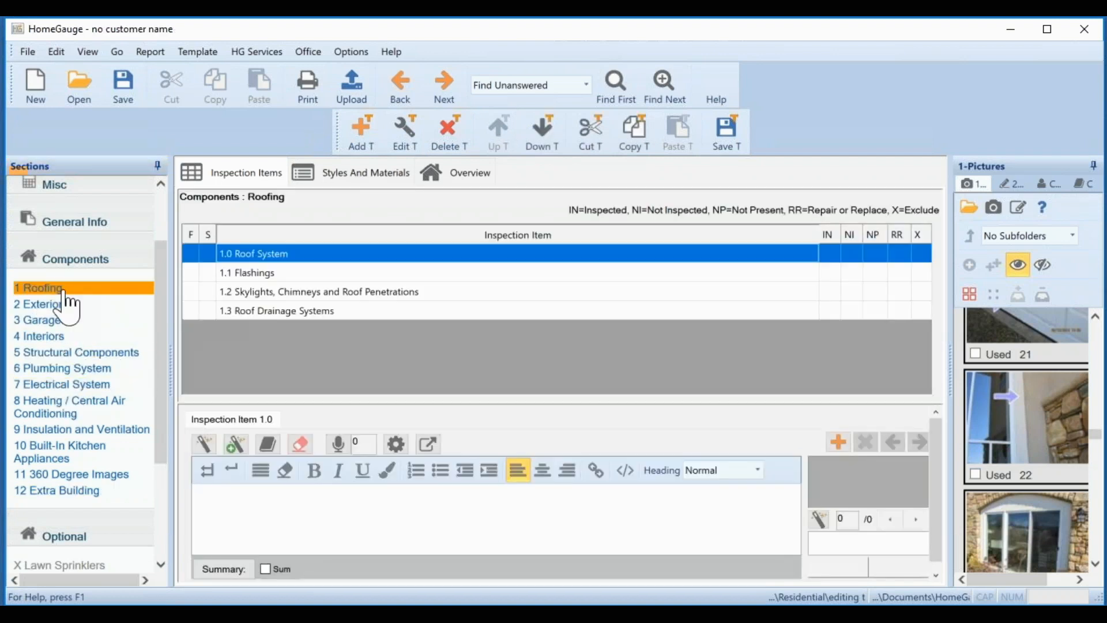
left_click(210, 442)
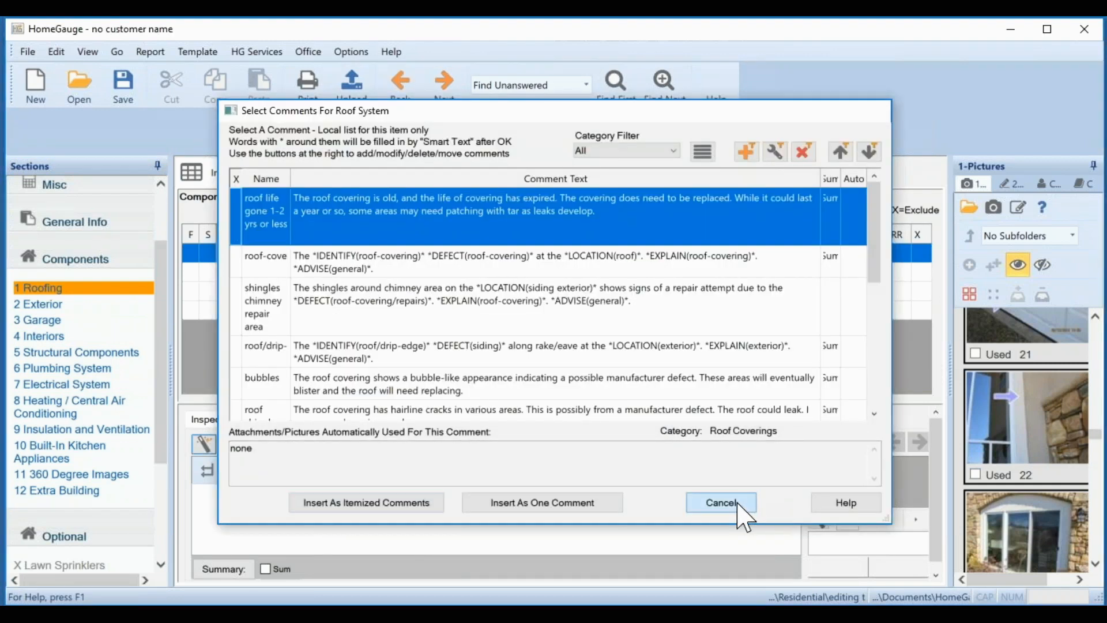
left_click(721, 503)
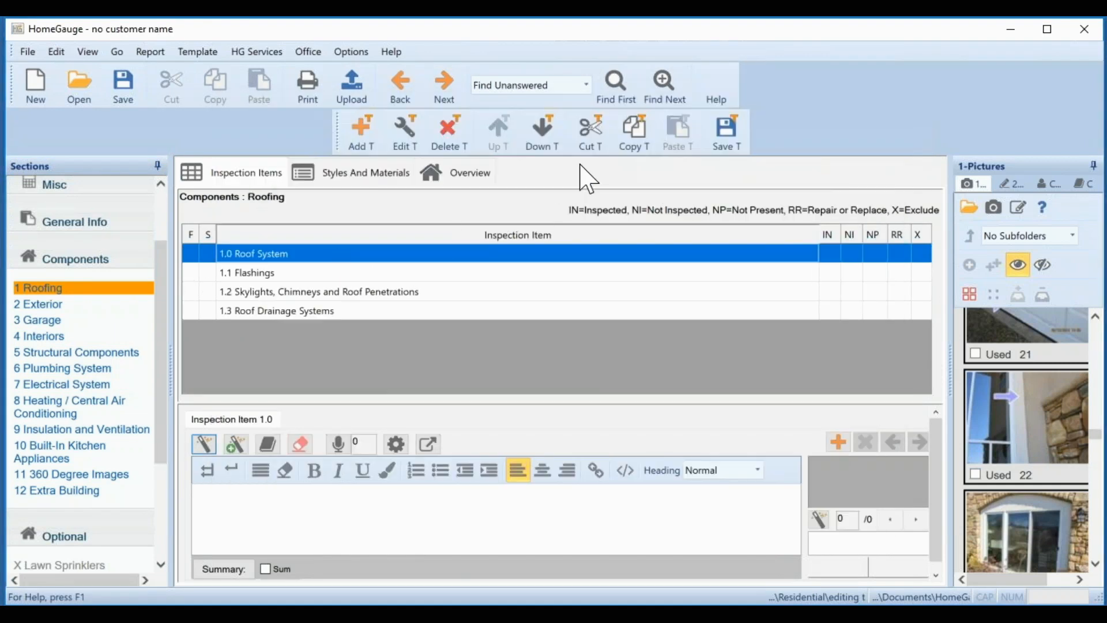
left_click(649, 148)
left_click(32, 491)
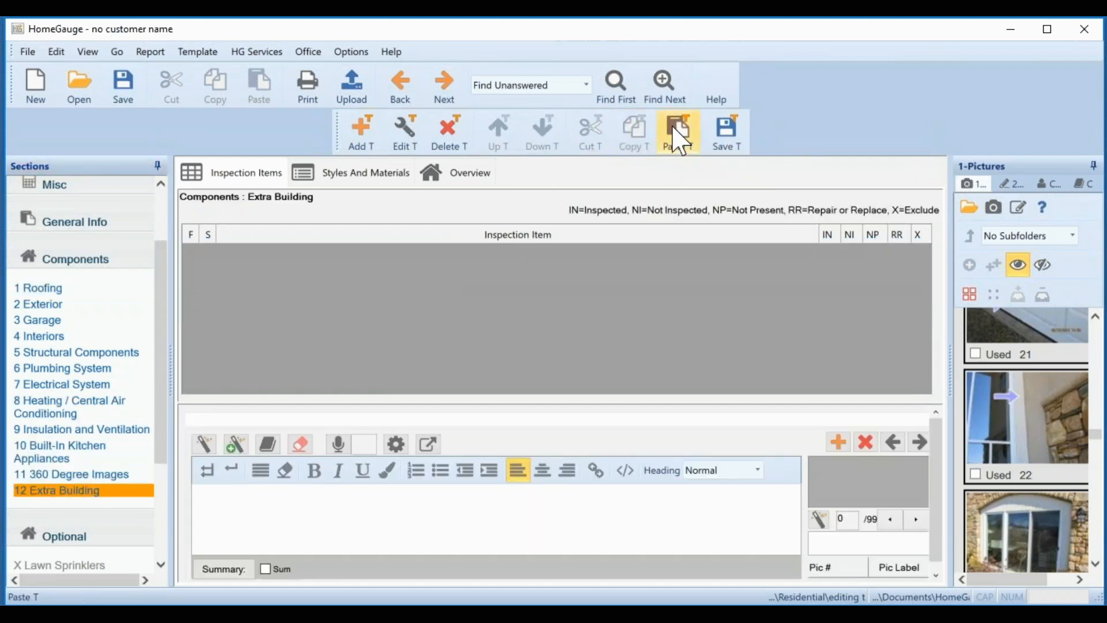
left_click(678, 139)
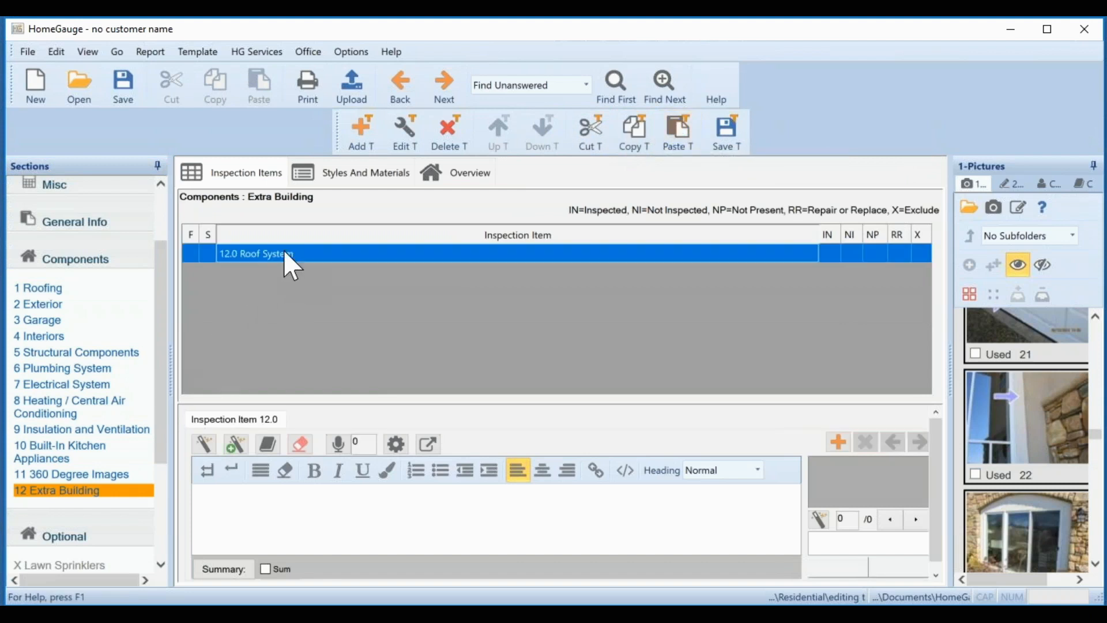
left_click(203, 444)
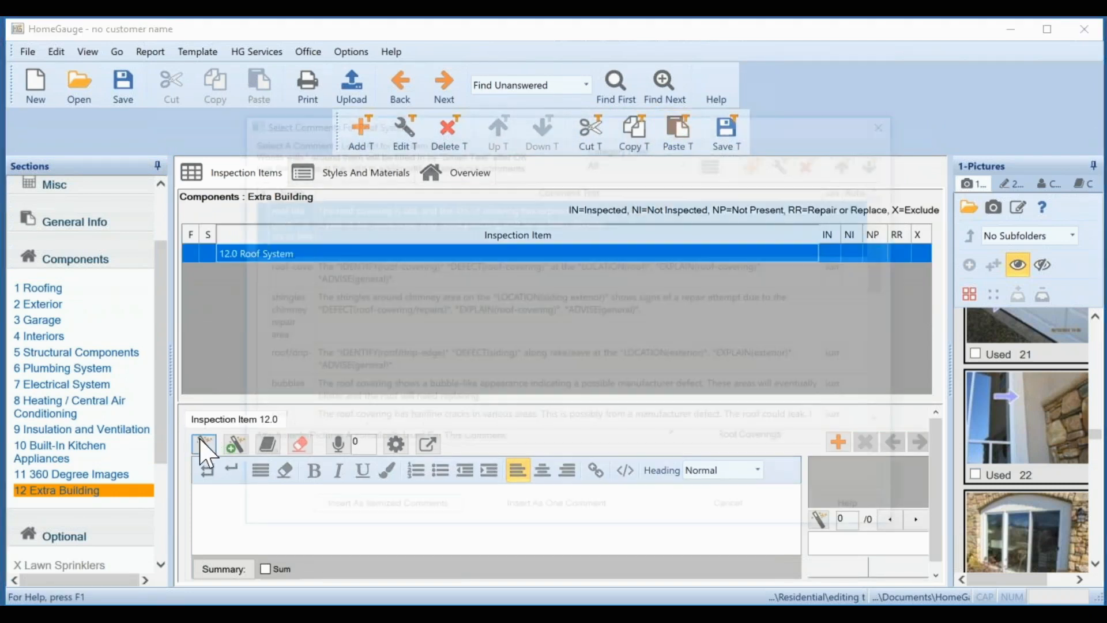
left_click(732, 502)
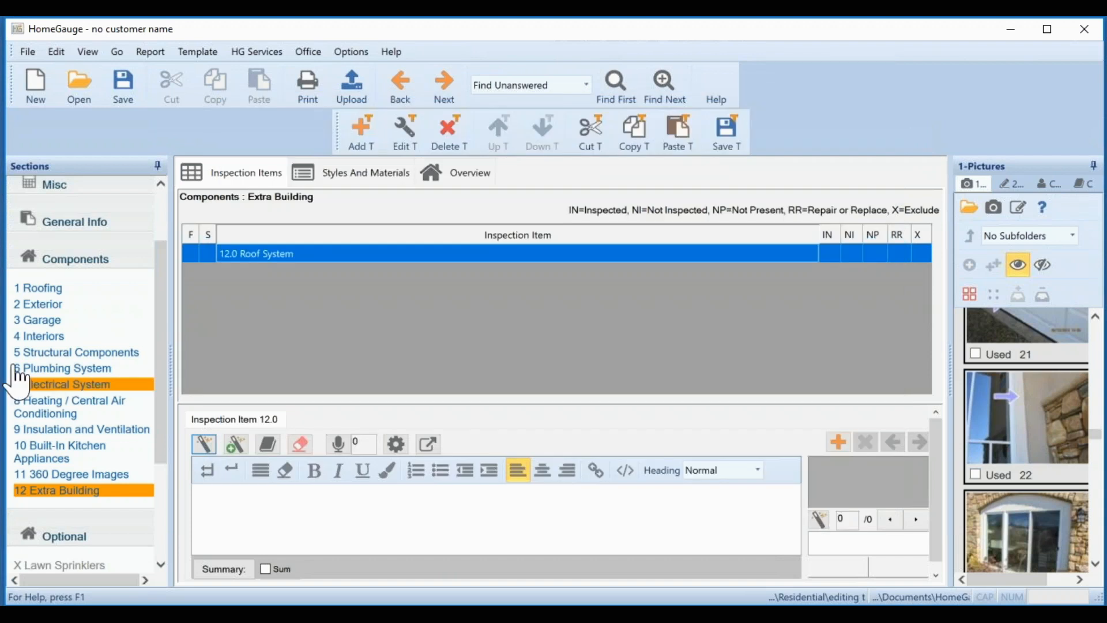
- Copy the Roof Covering entry from Roofing's styles and materials into those of Extra Building
left_click(372, 174)
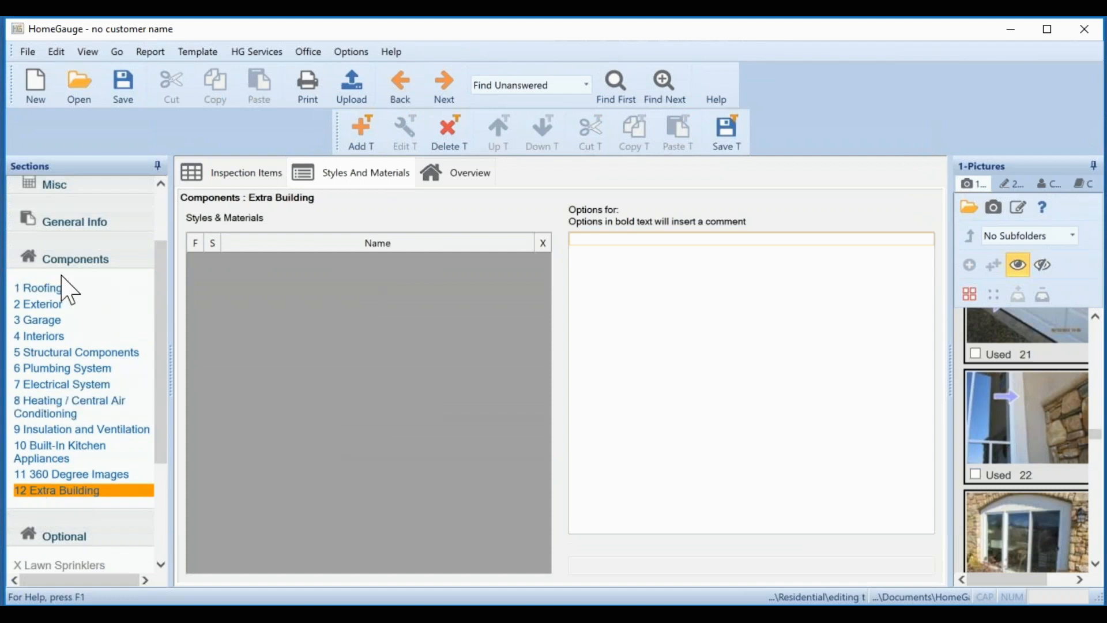
left_click(50, 290)
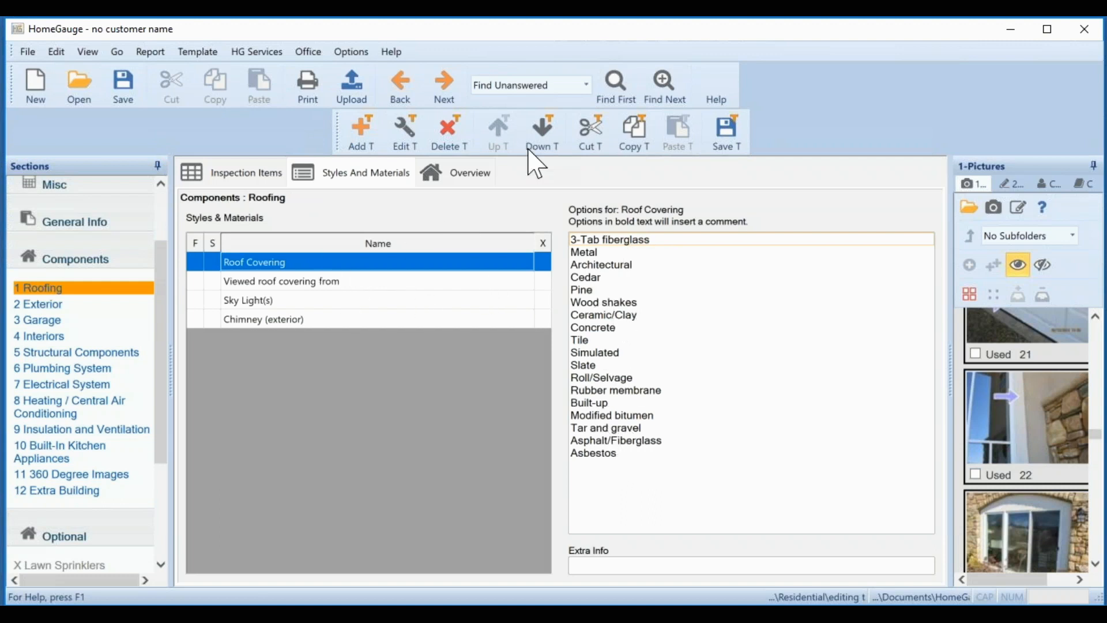
left_click(637, 141)
left_click(82, 492)
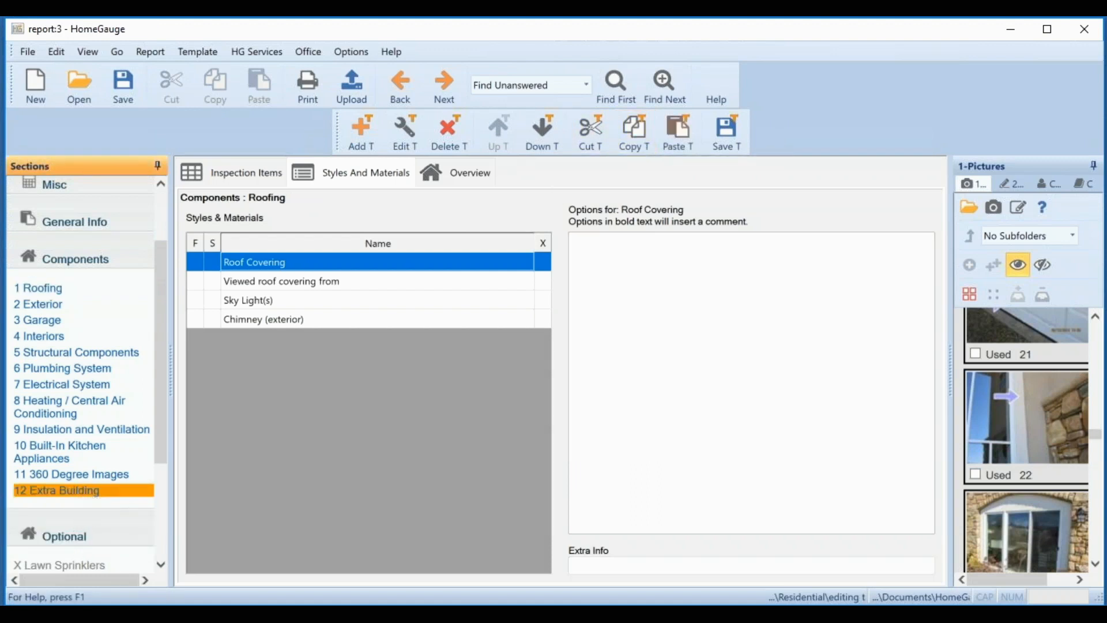
left_click(679, 133)
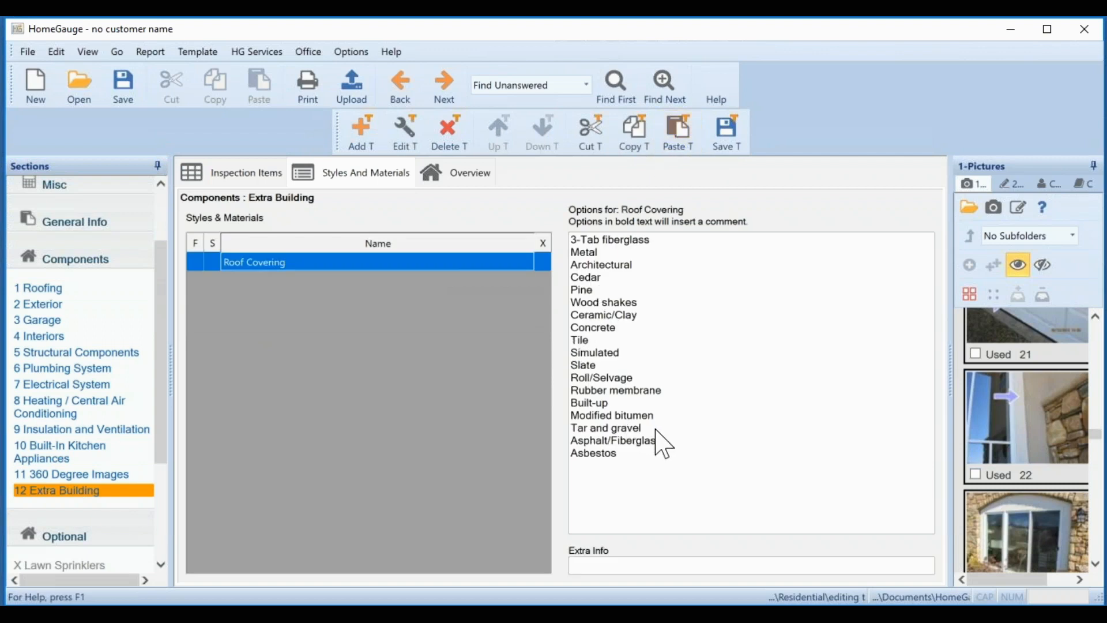
- Copy the Siding Style entry from Exterior's styles and materials into those of Extra Building
left_click(40, 305)
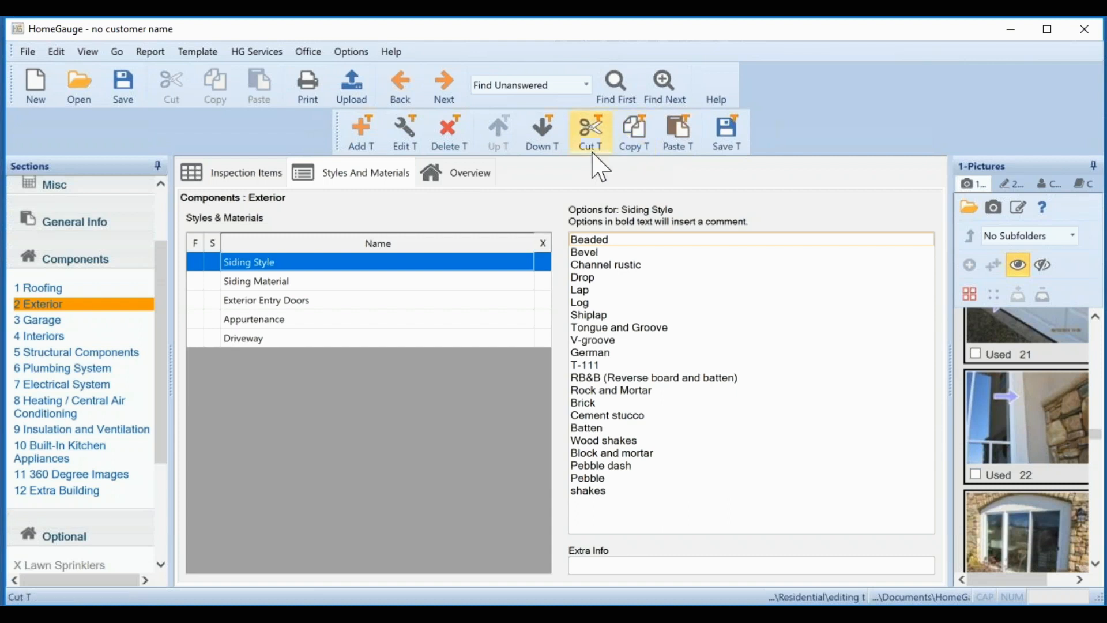
left_click(68, 493)
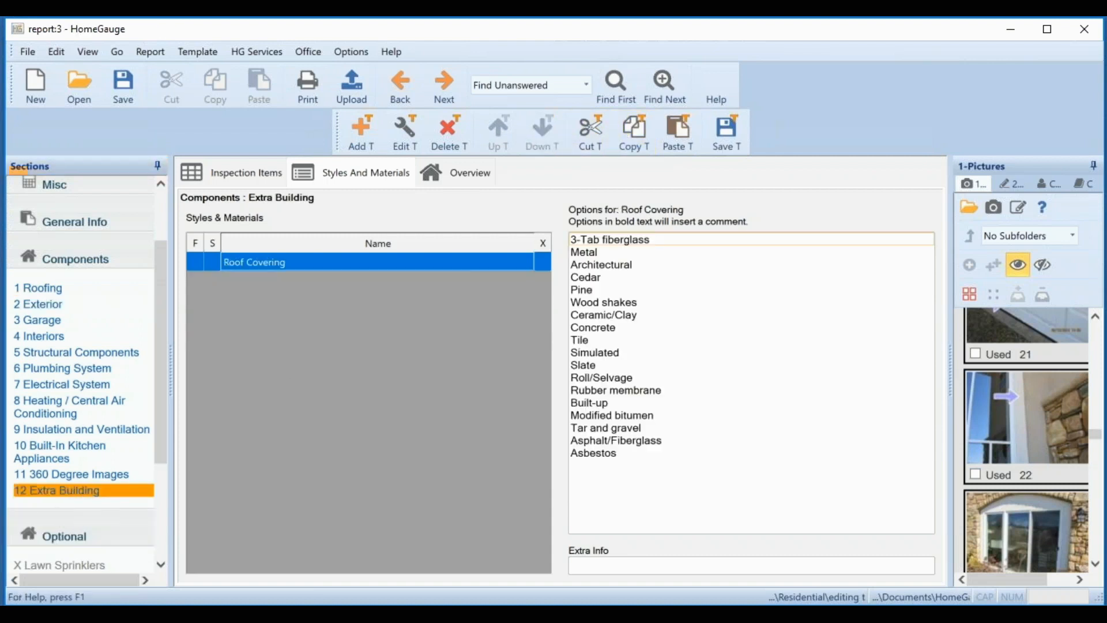
left_click(680, 144)
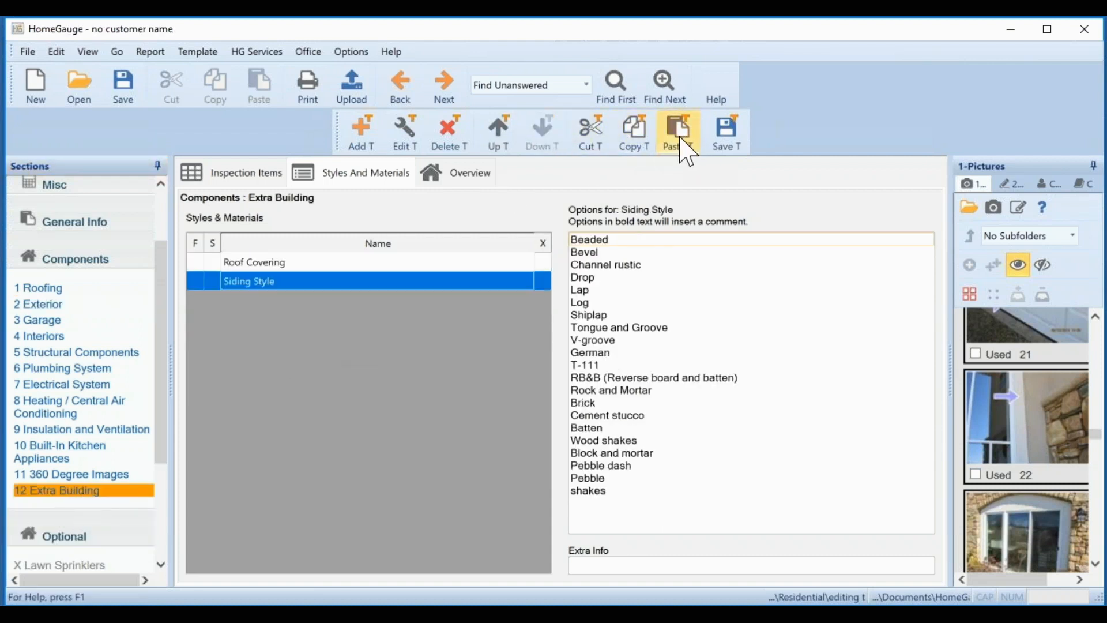
- Copy the Wall Cladding Flashing and Trim inspection item from the Exterior section into Extra Building and check its comment list
left_click(43, 304)
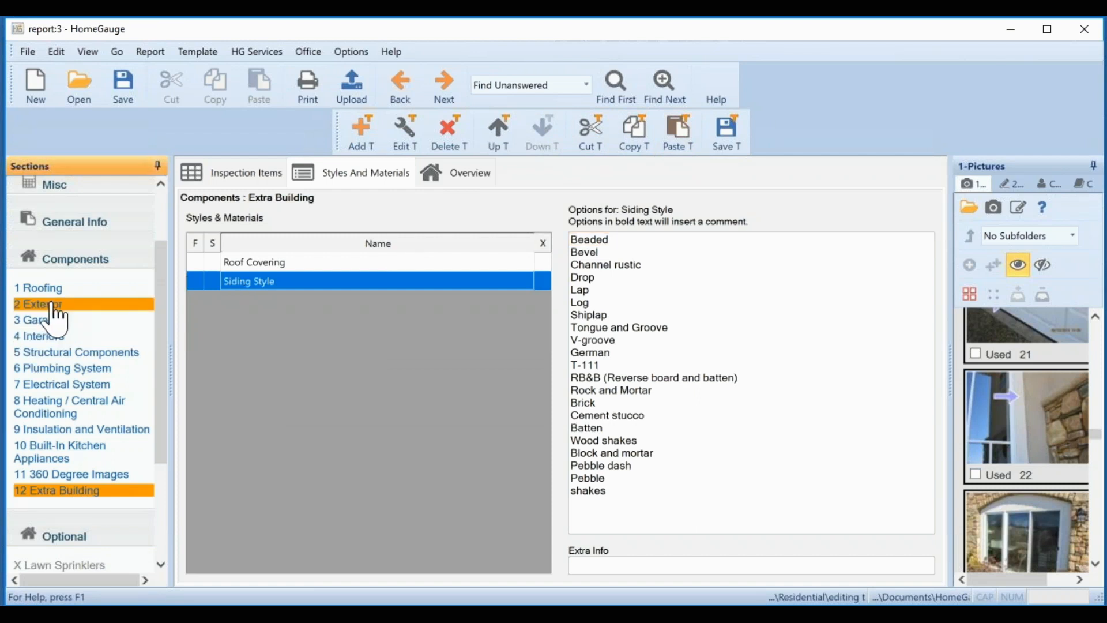
left_click(248, 173)
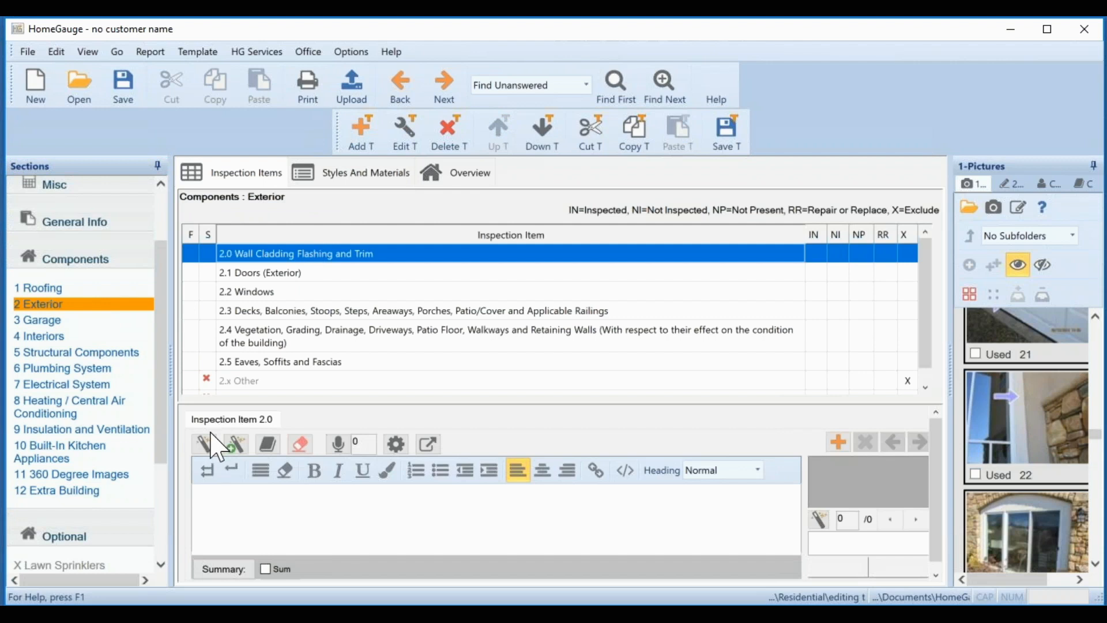
left_click(641, 144)
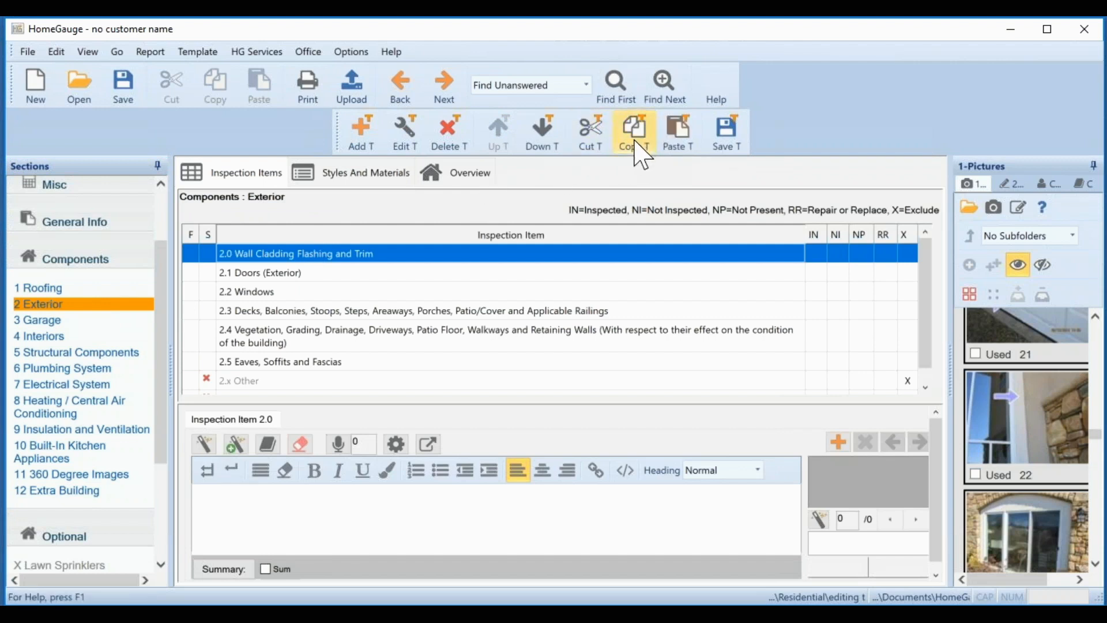
left_click(75, 494)
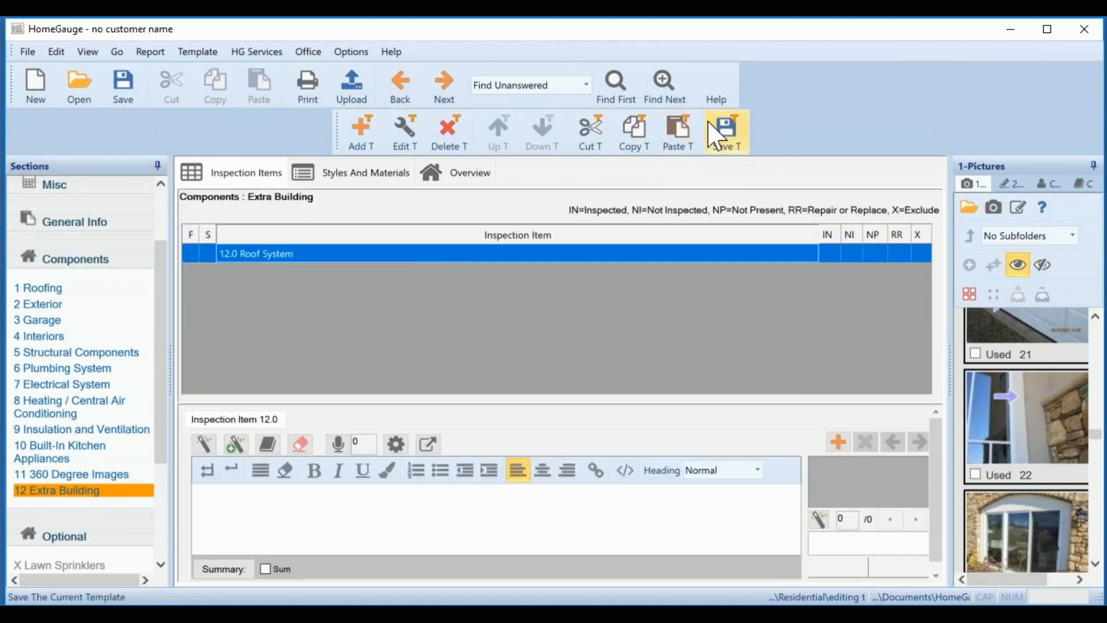
left_click(678, 144)
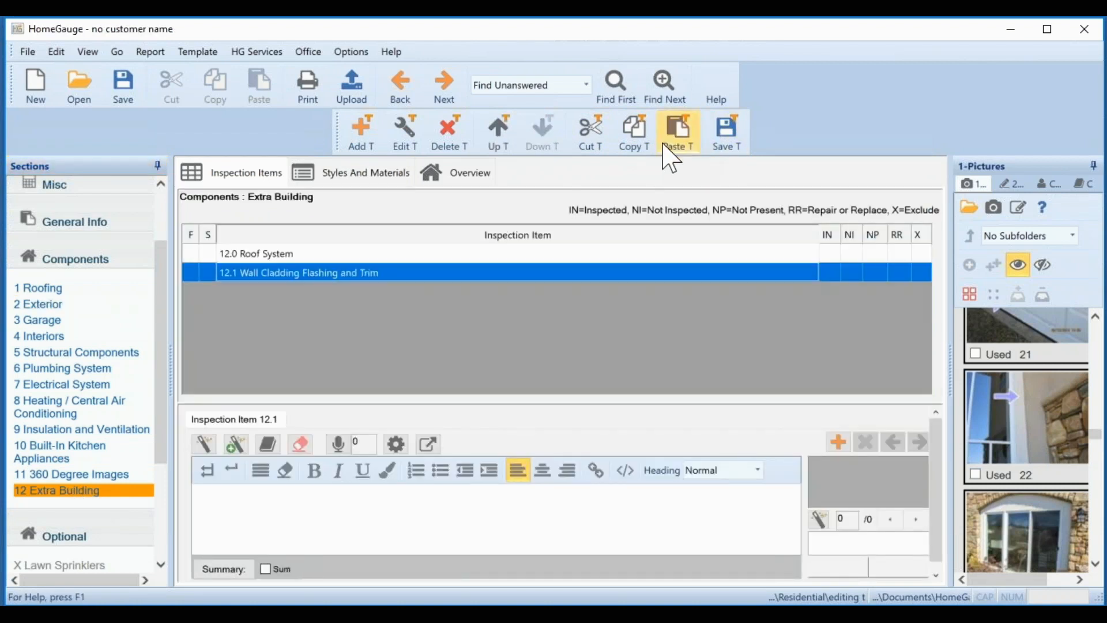
left_click(204, 445)
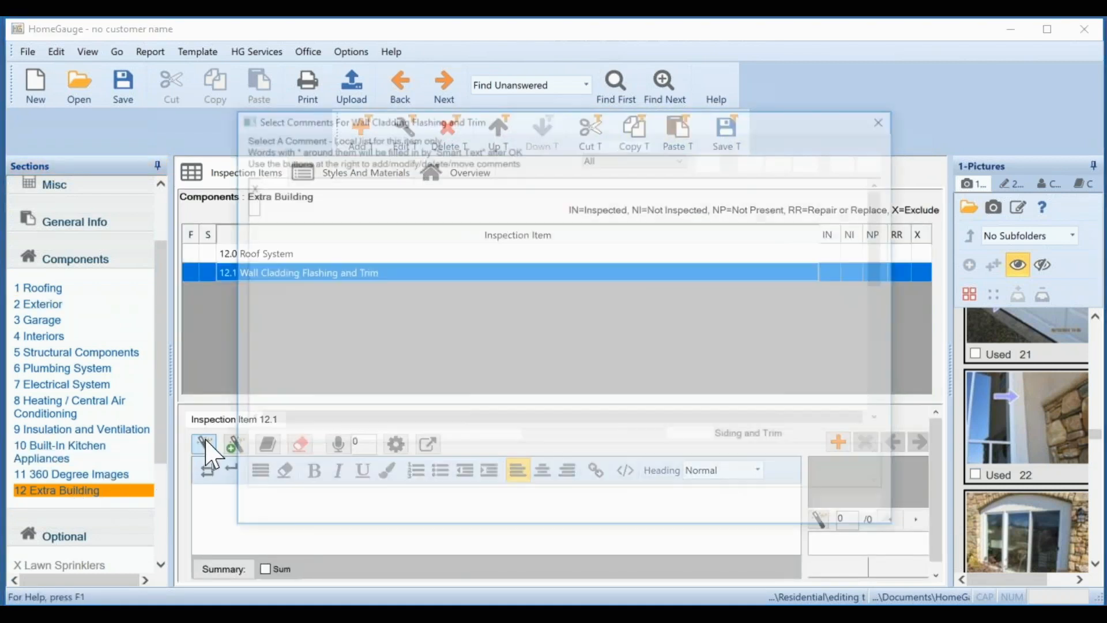
left_click_drag(877, 272, 834, 259)
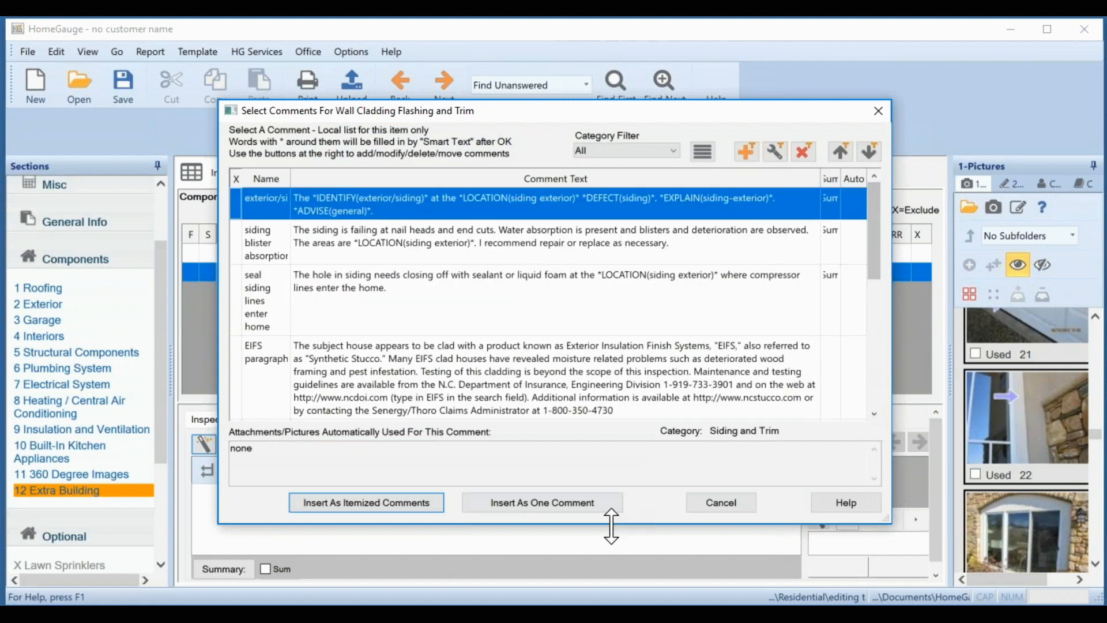
left_click(704, 503)
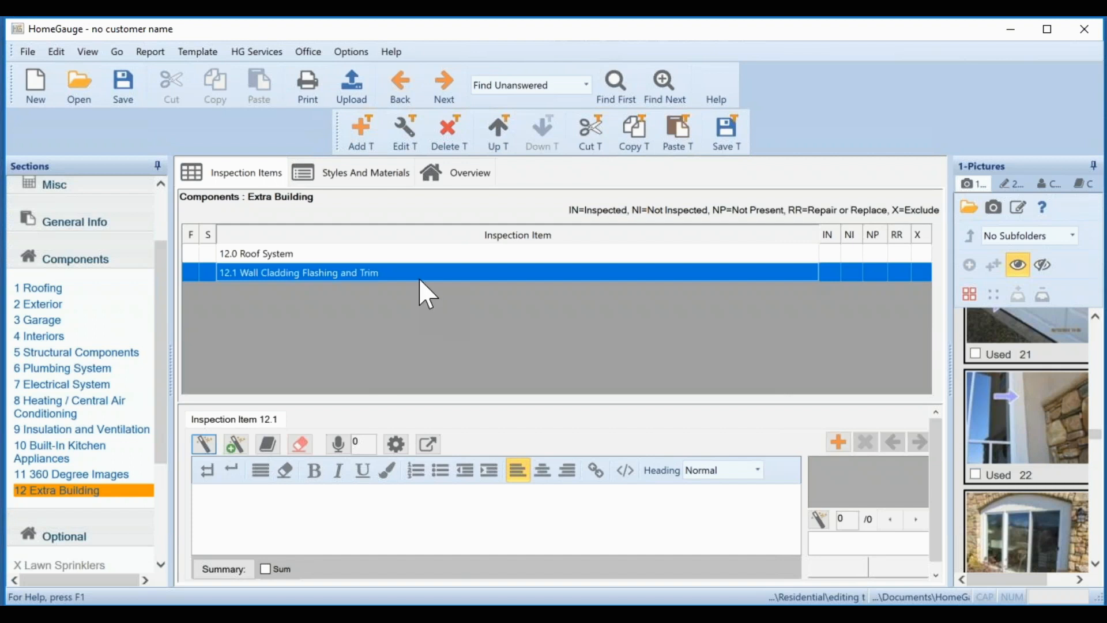
- Review Extra Building's styles and materials and inspection items, and look at the Built-In Kitchen Appliances items
left_click(352, 173)
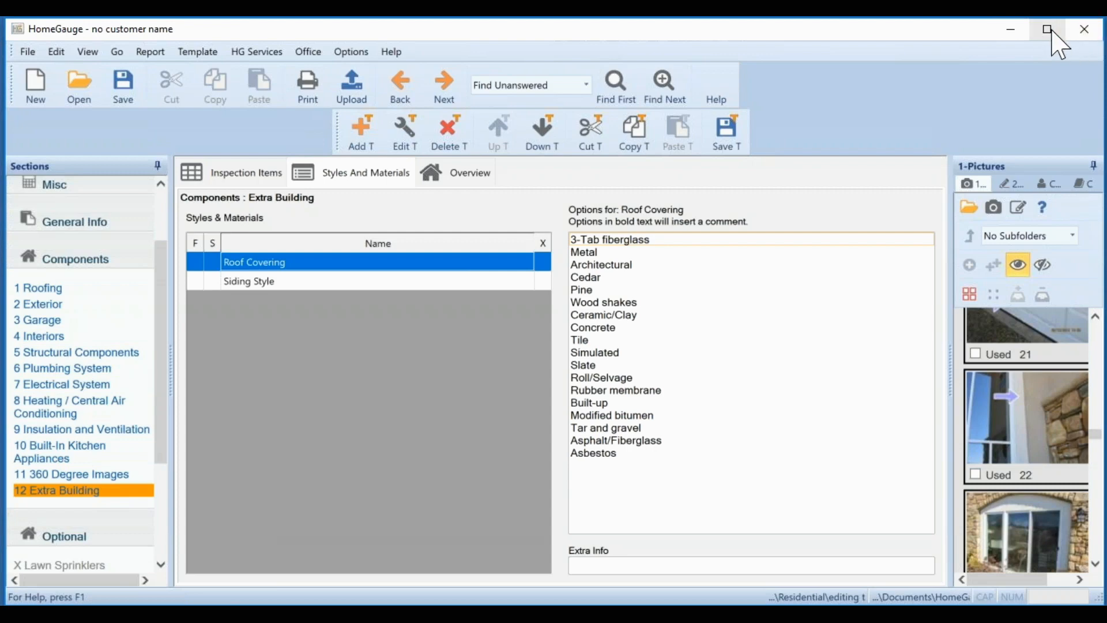
left_click(1017, 36)
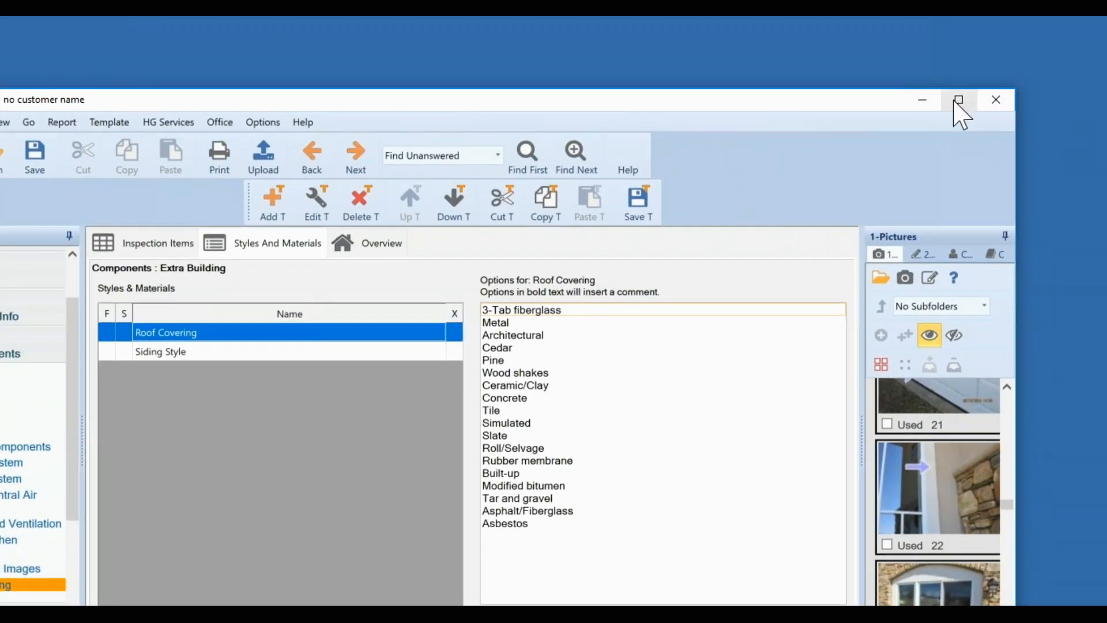
left_click(958, 100)
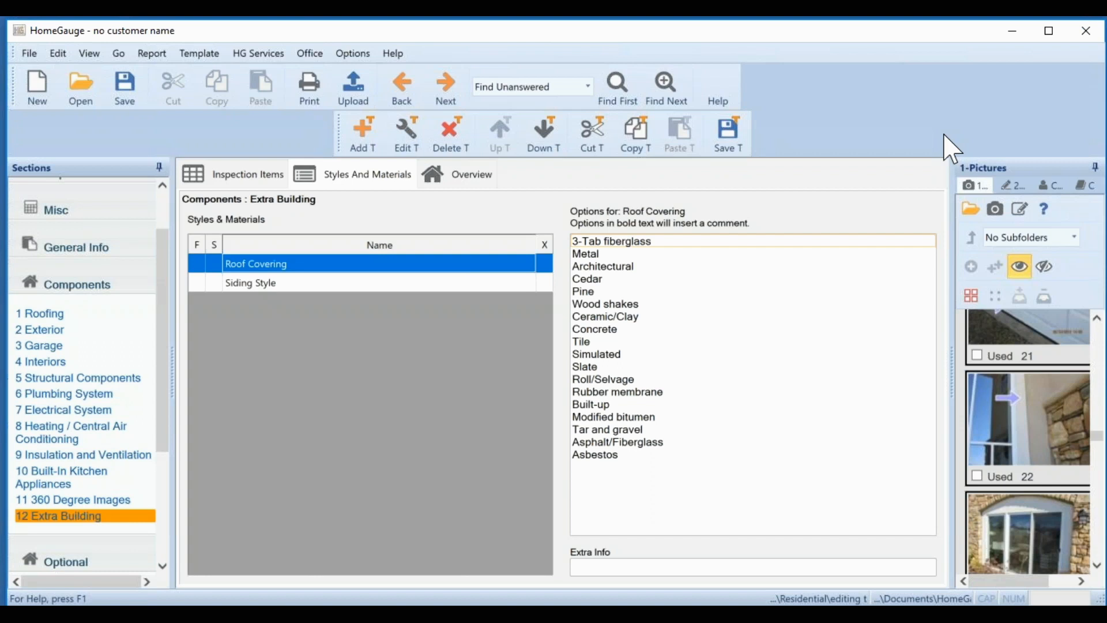
left_click(65, 495)
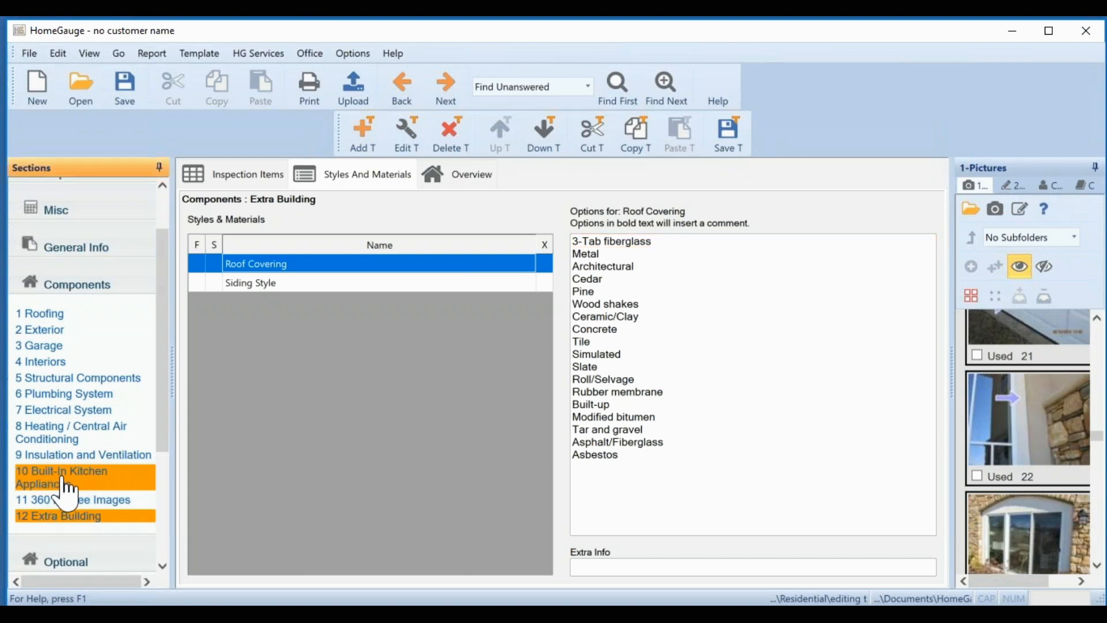
left_click(219, 175)
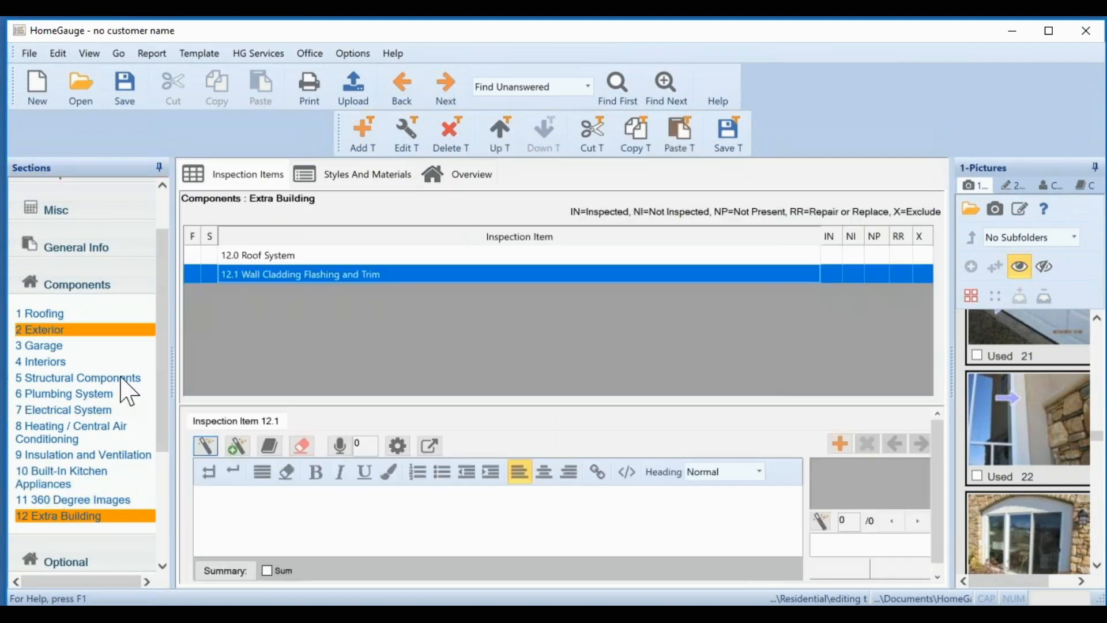
left_click(50, 481)
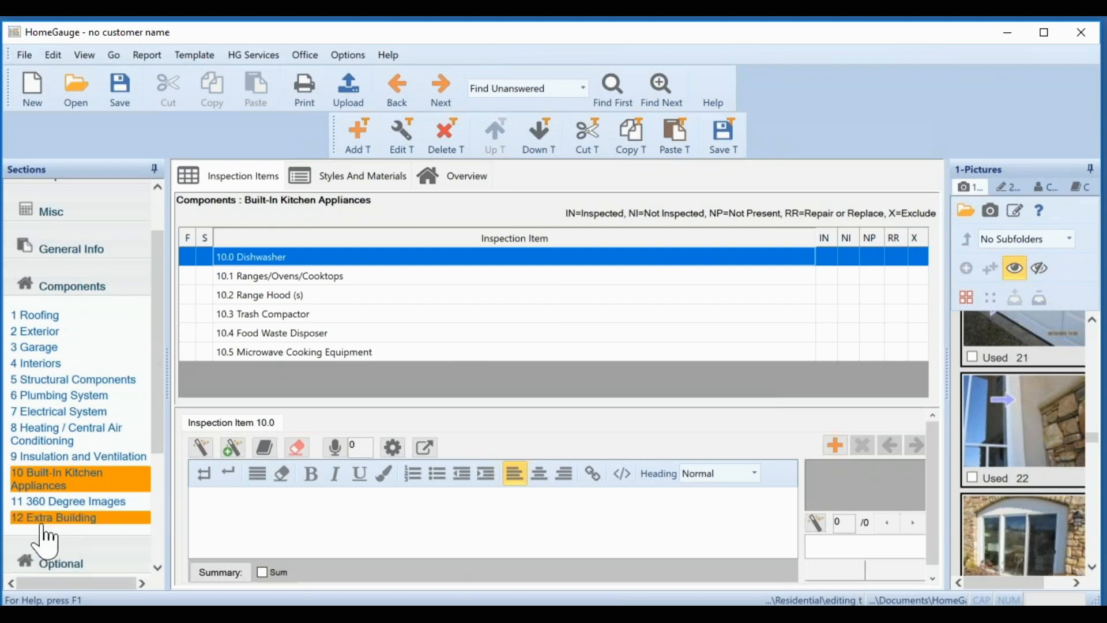
- Save the template and start a new report from it, discarding the changes to the current report
left_click(728, 141)
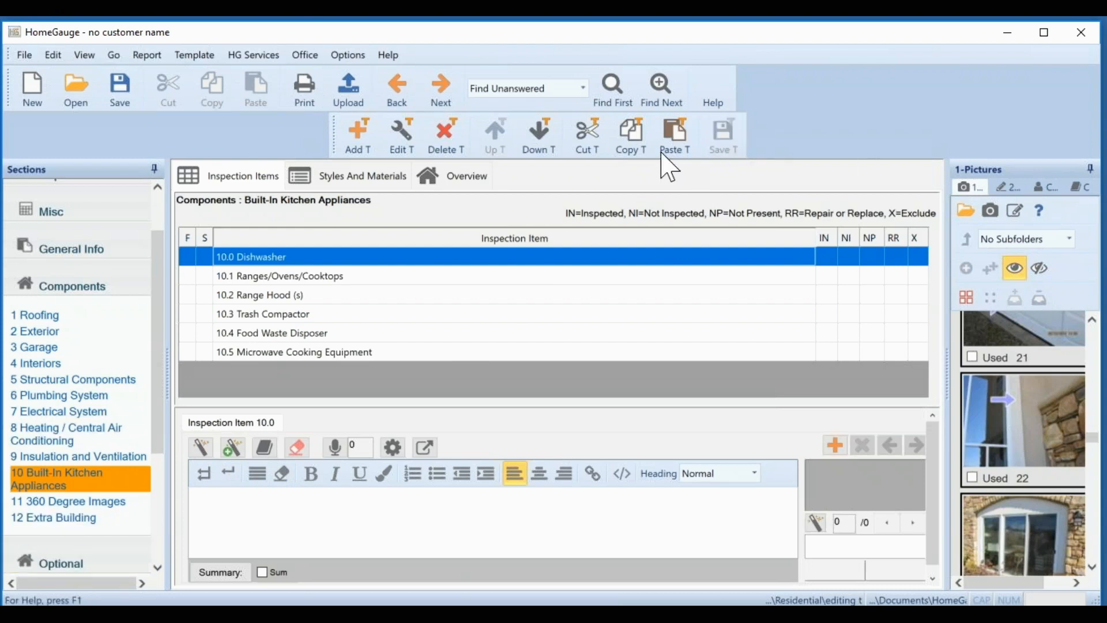
left_click(31, 92)
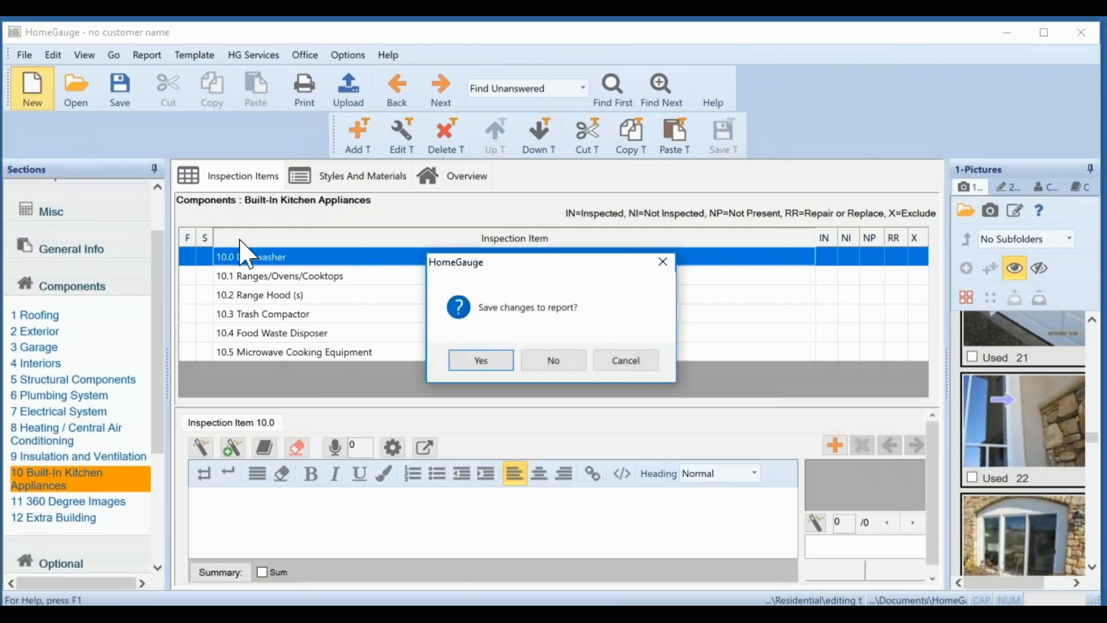
left_click(564, 363)
left_click(133, 321)
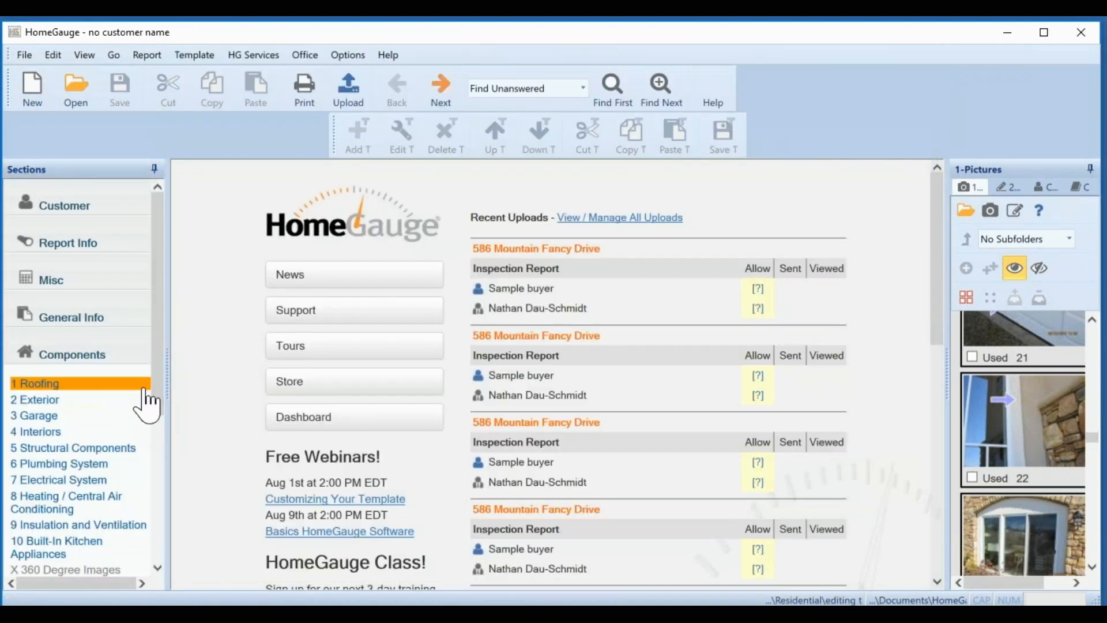
left_click_drag(161, 379, 176, 451)
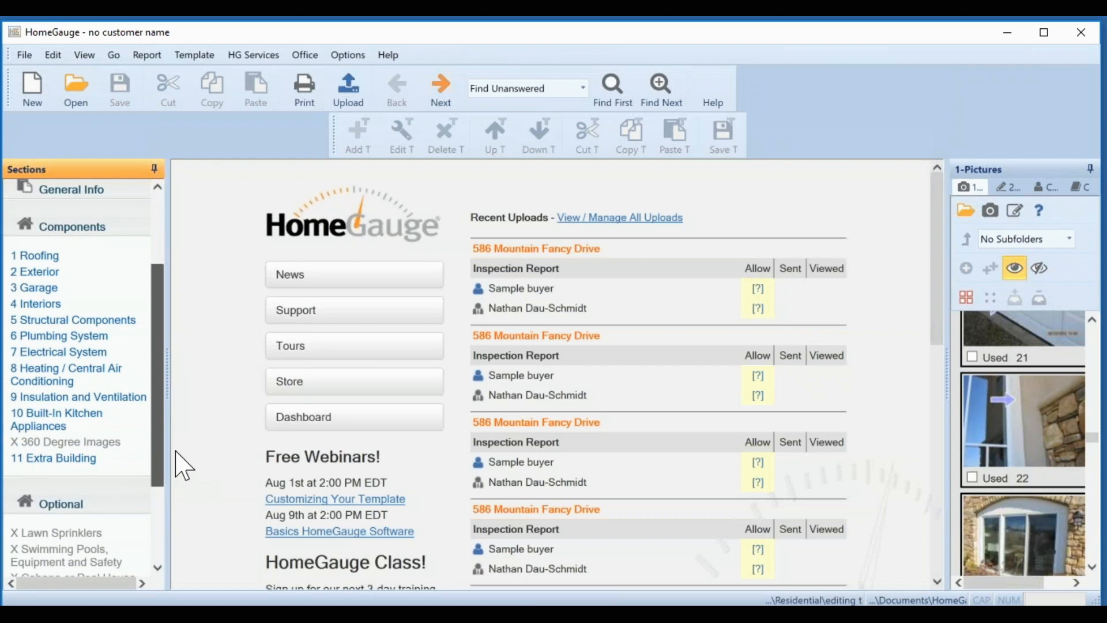
- Set the Extra Building section to be excluded by default in new reports and save the template
left_click(86, 226)
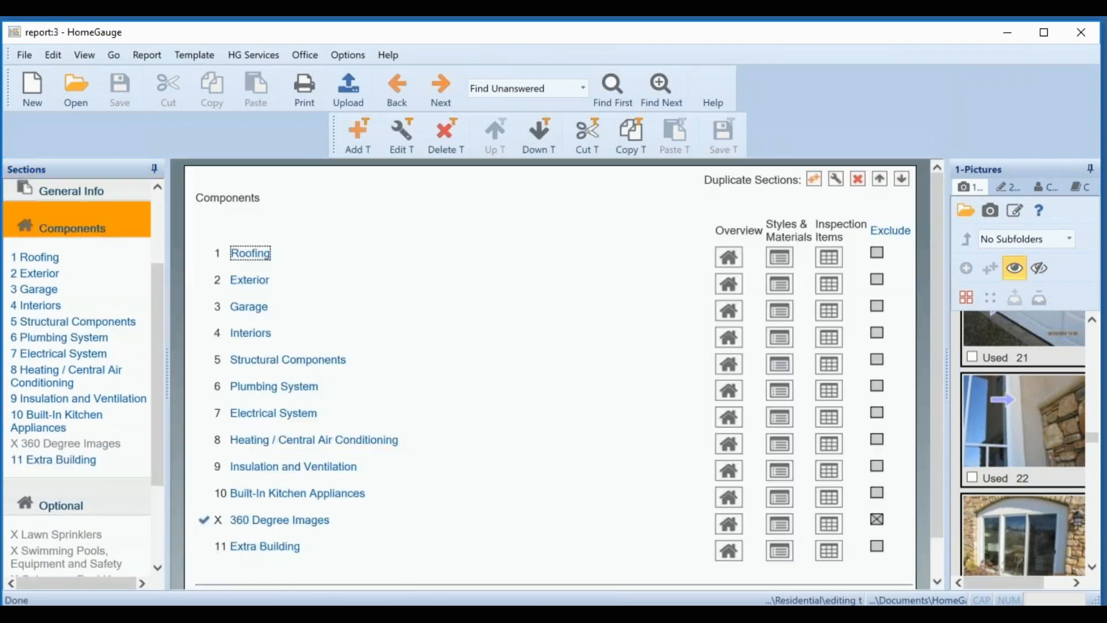
left_click(273, 547)
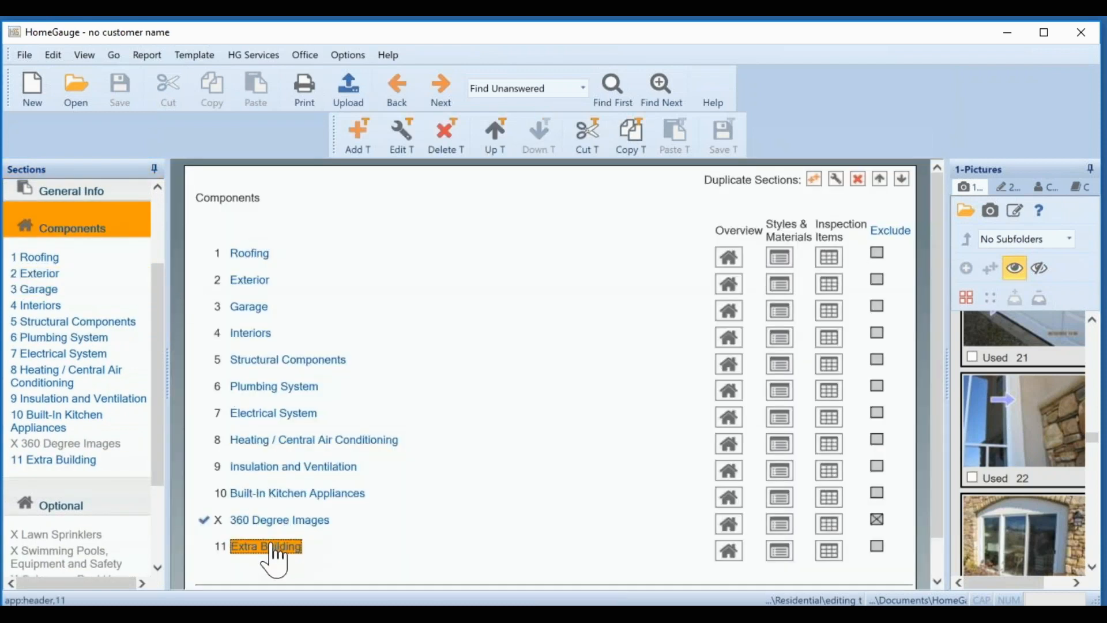
left_click(403, 138)
left_click(365, 427)
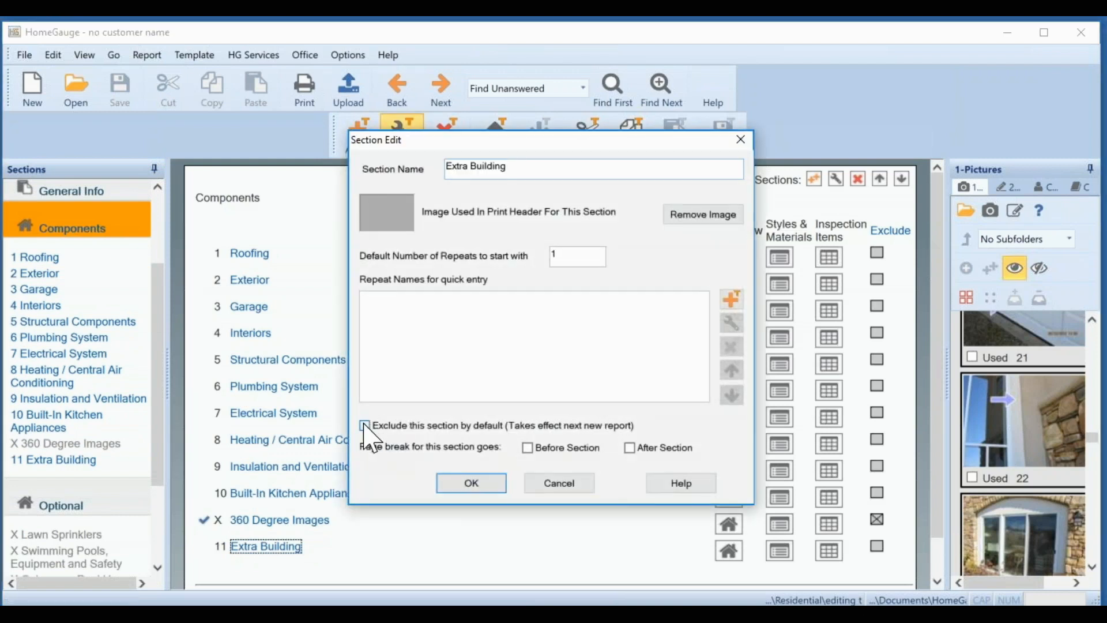
left_click(452, 485)
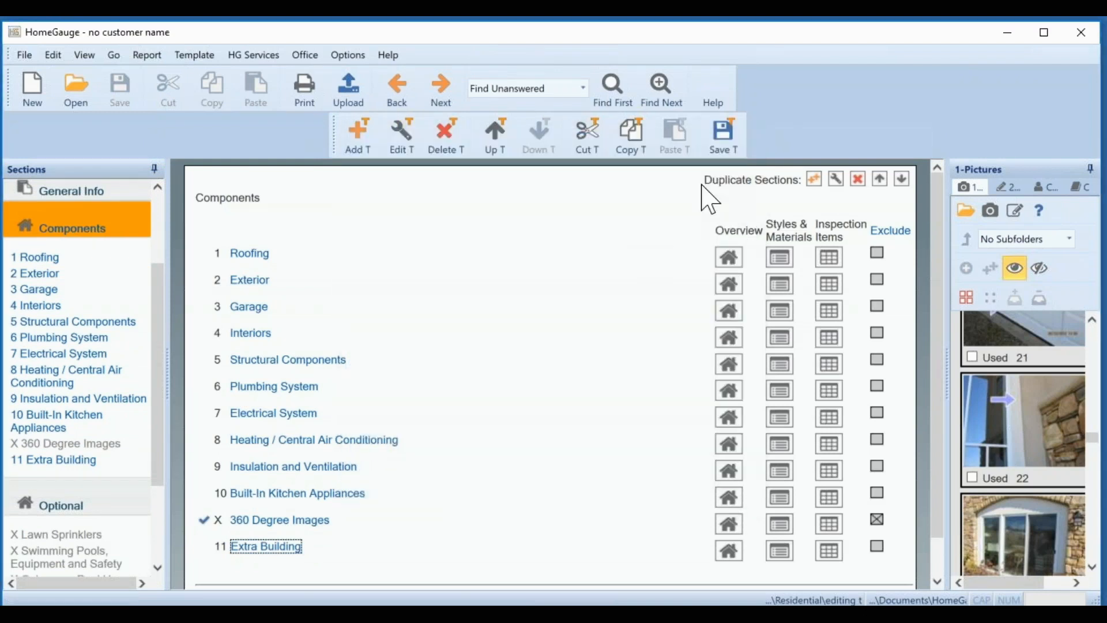
left_click(735, 137)
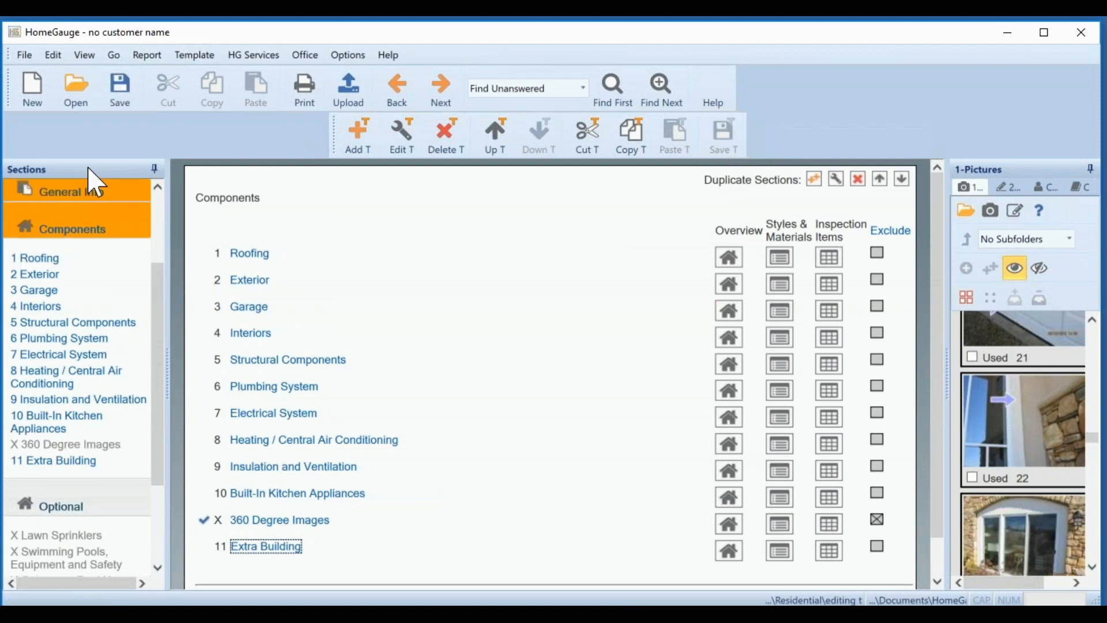
- Start a new report from the Residential template "editing the template.ht5" without saving the current report, and check Extra Building in the section list
left_click(30, 107)
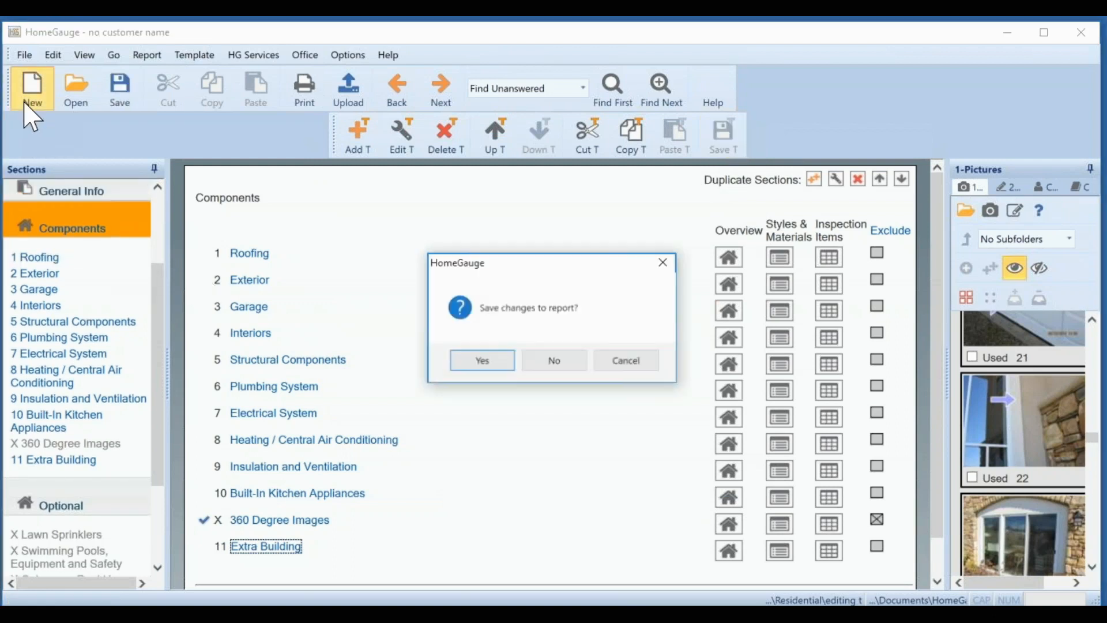
left_click(581, 355)
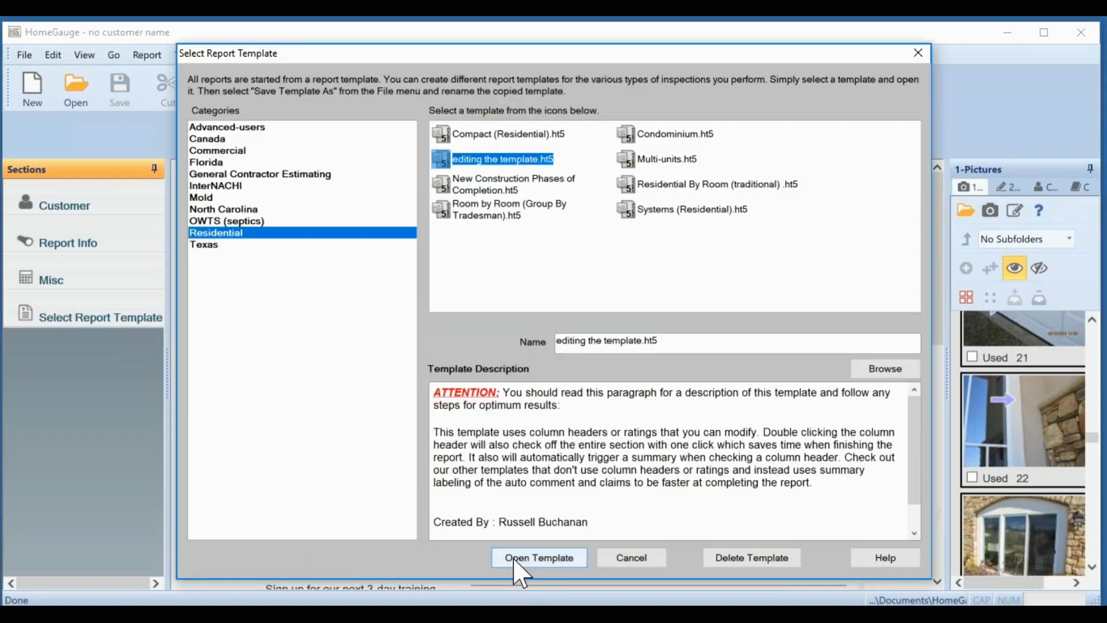
left_click(539, 557)
left_click_drag(156, 425, 146, 516)
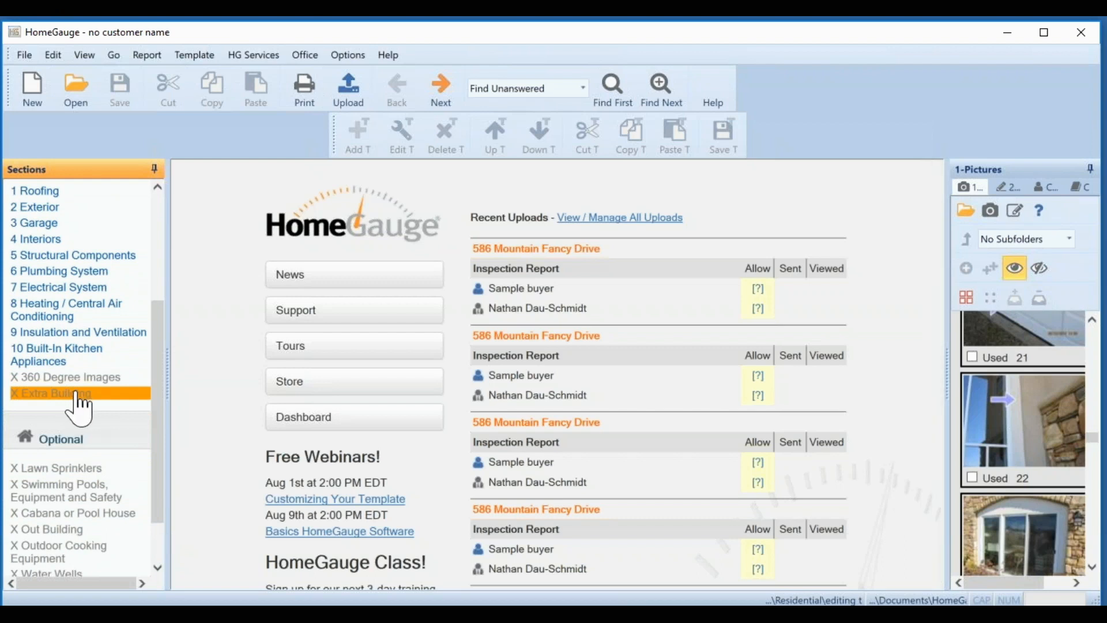
left_click_drag(153, 371, 161, 341)
- Include the excluded Extra Building section in this report and open its inspection items
left_click(90, 209)
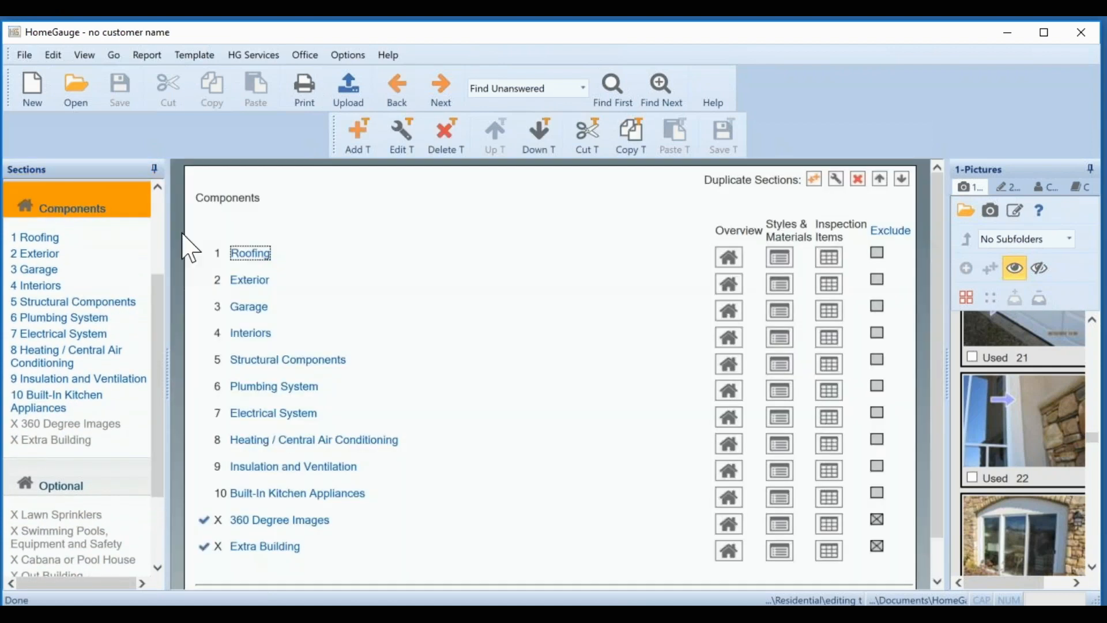
left_click(877, 546)
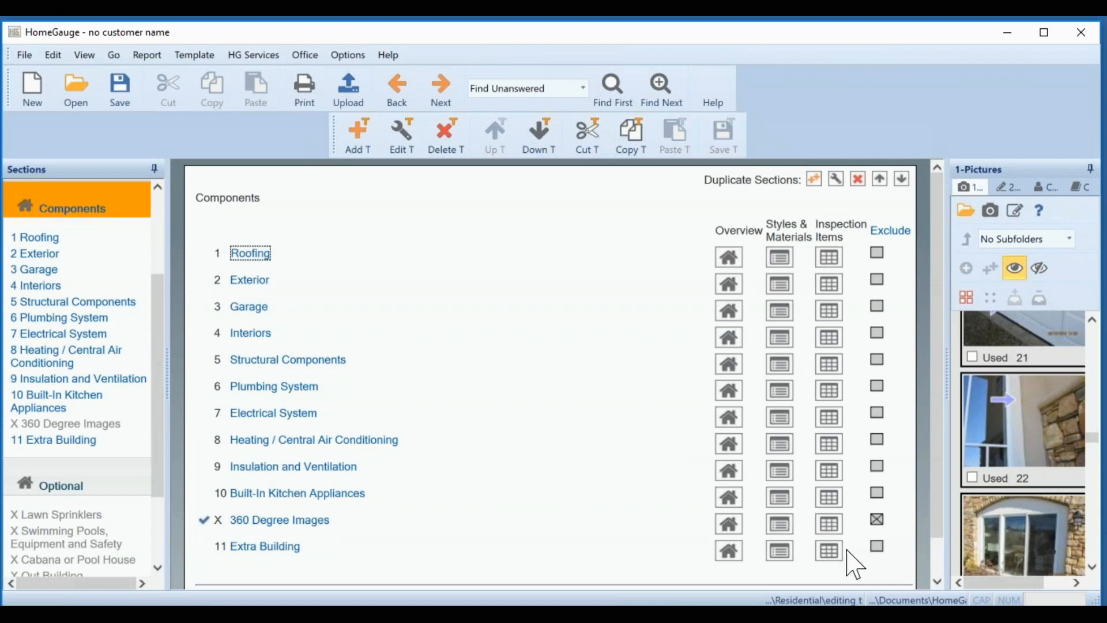
left_click(830, 560)
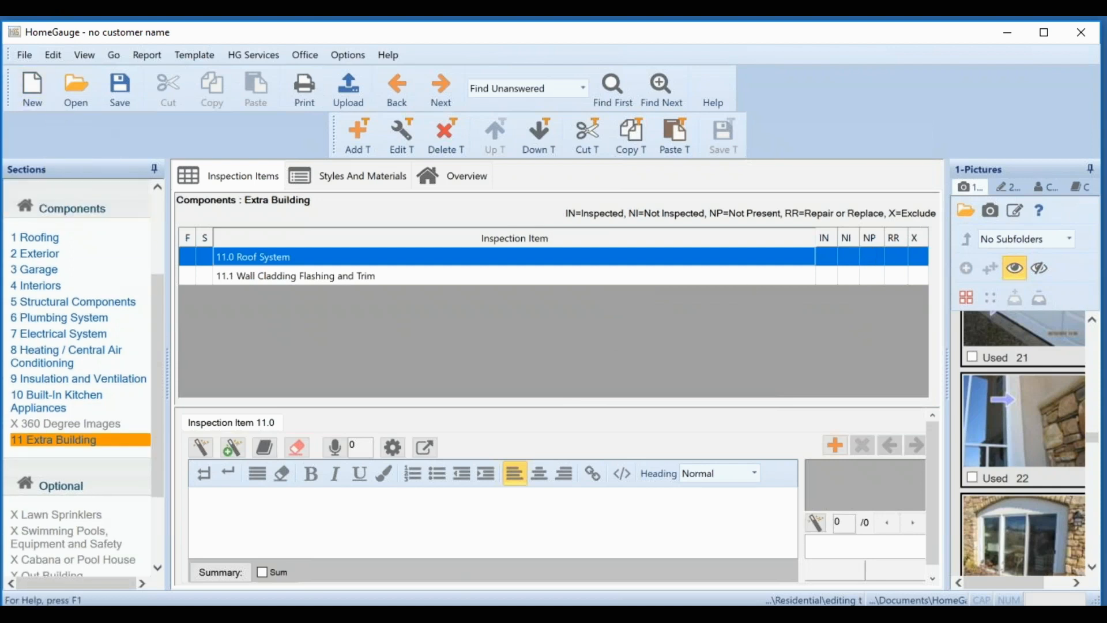
- From the Roofing section, open the default column headers for all sections for editing
left_click_drag(161, 309, 180, 242)
left_click(41, 356)
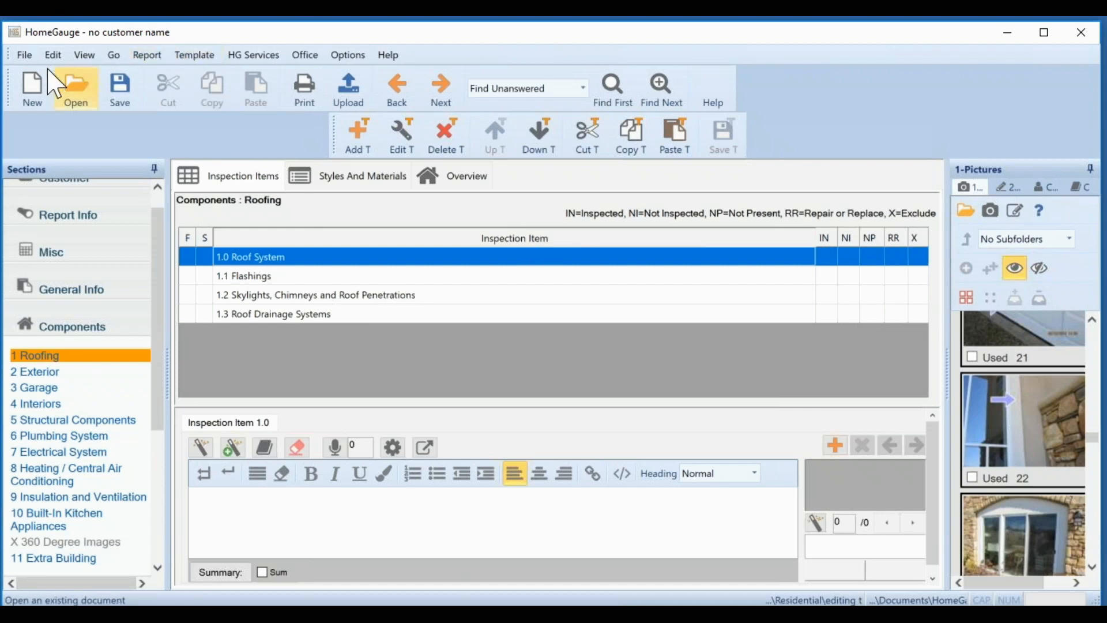
left_click(199, 56)
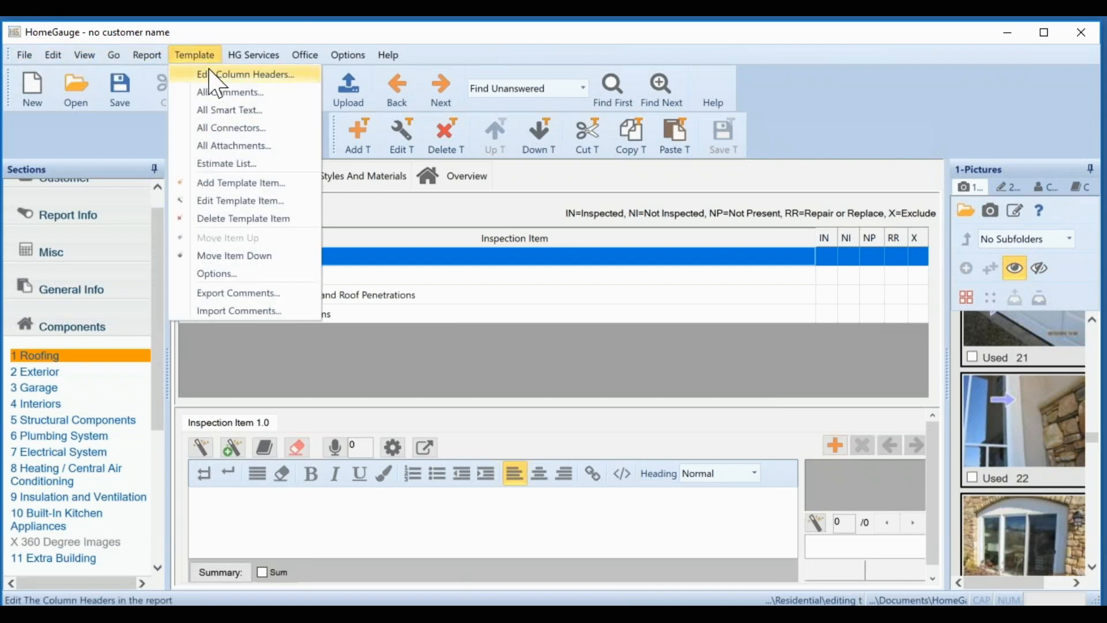
left_click(214, 83)
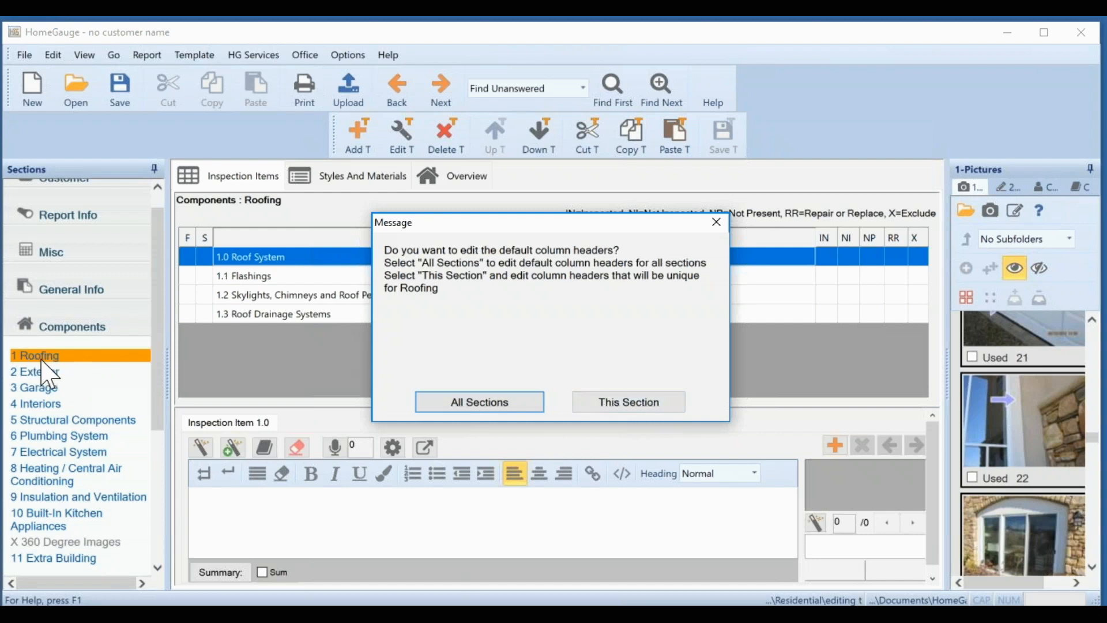
left_click(486, 414)
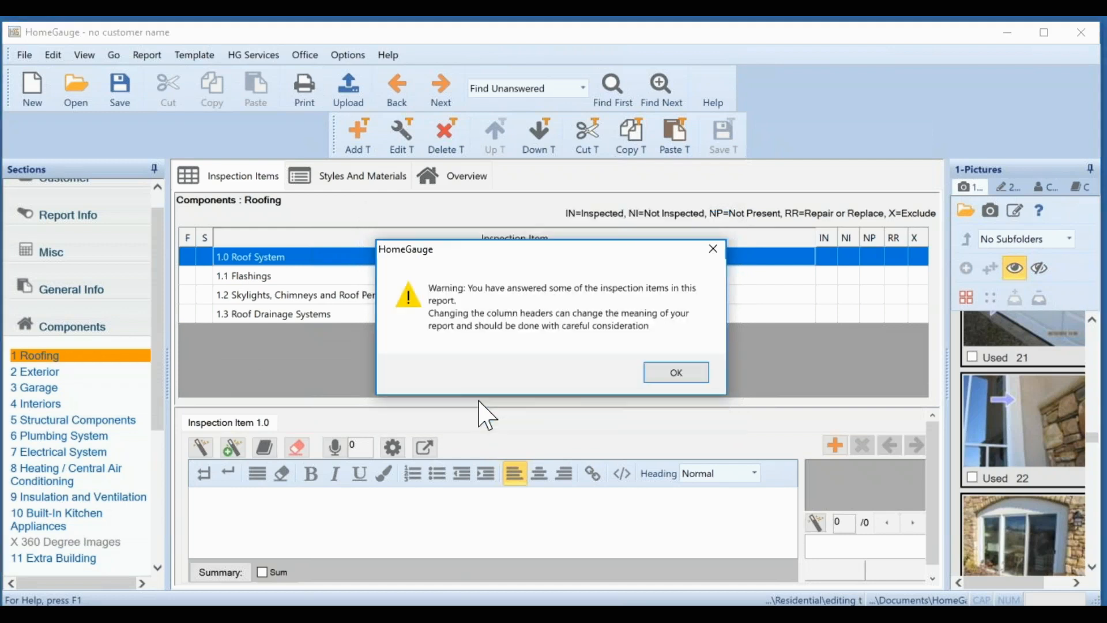
left_click(679, 376)
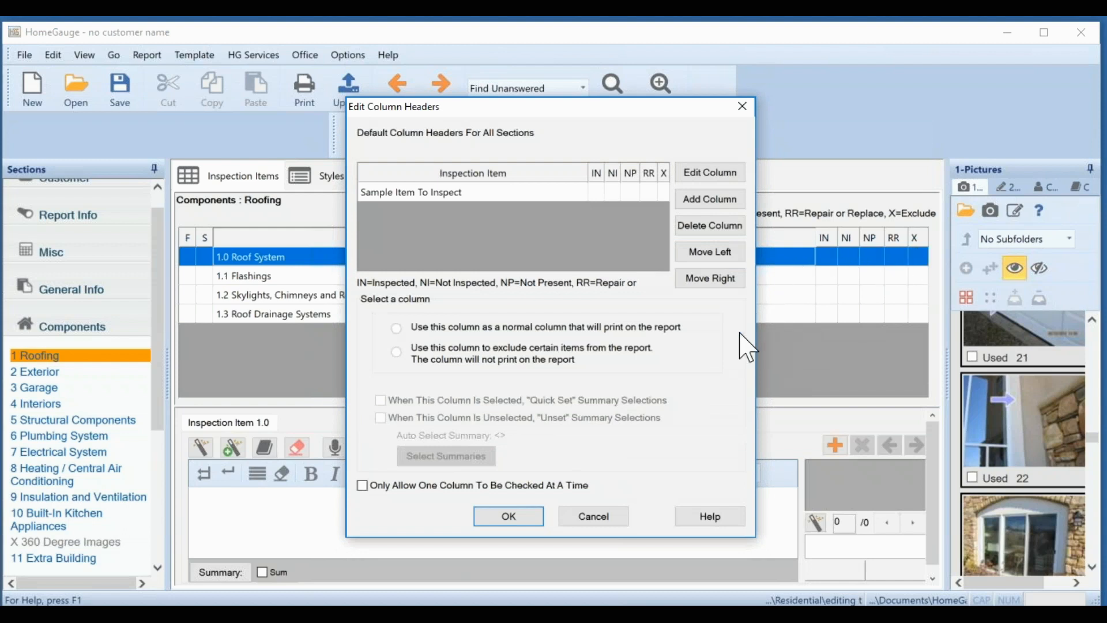
- Rename the Repair or Replace column to "Defecient" with abbreviation D and apply the header change to all sections
left_click(648, 192)
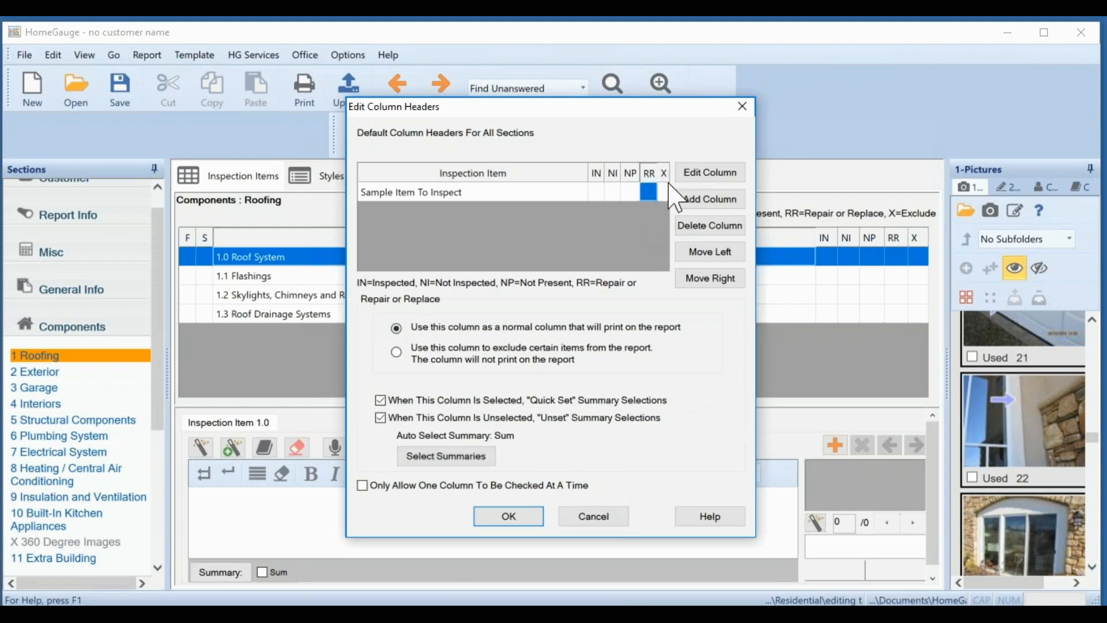
left_click(705, 187)
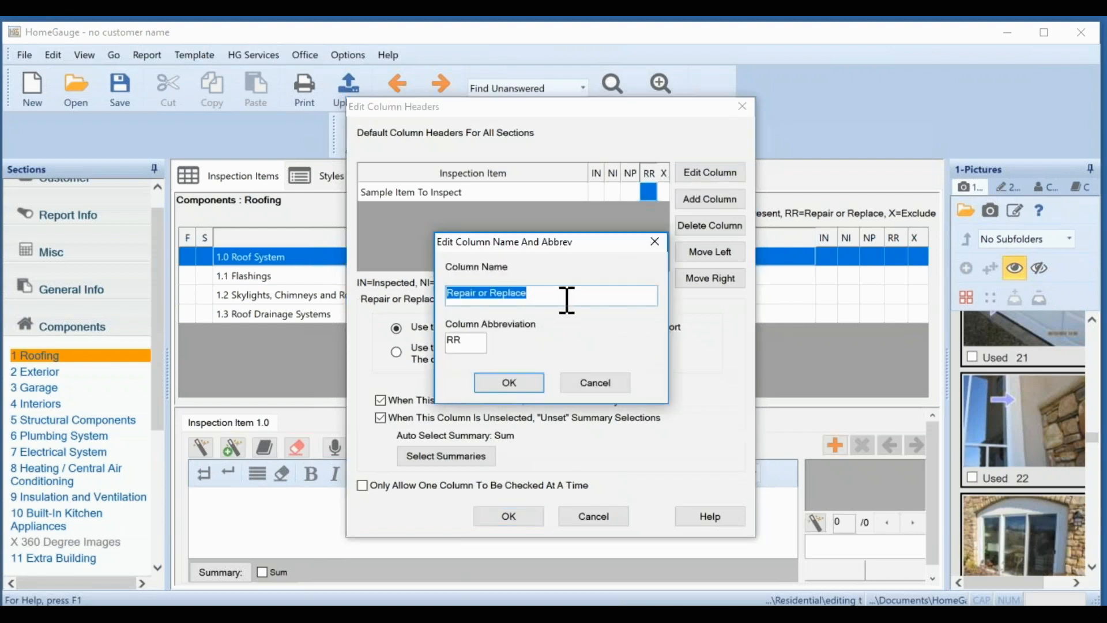
type("Defeicent")
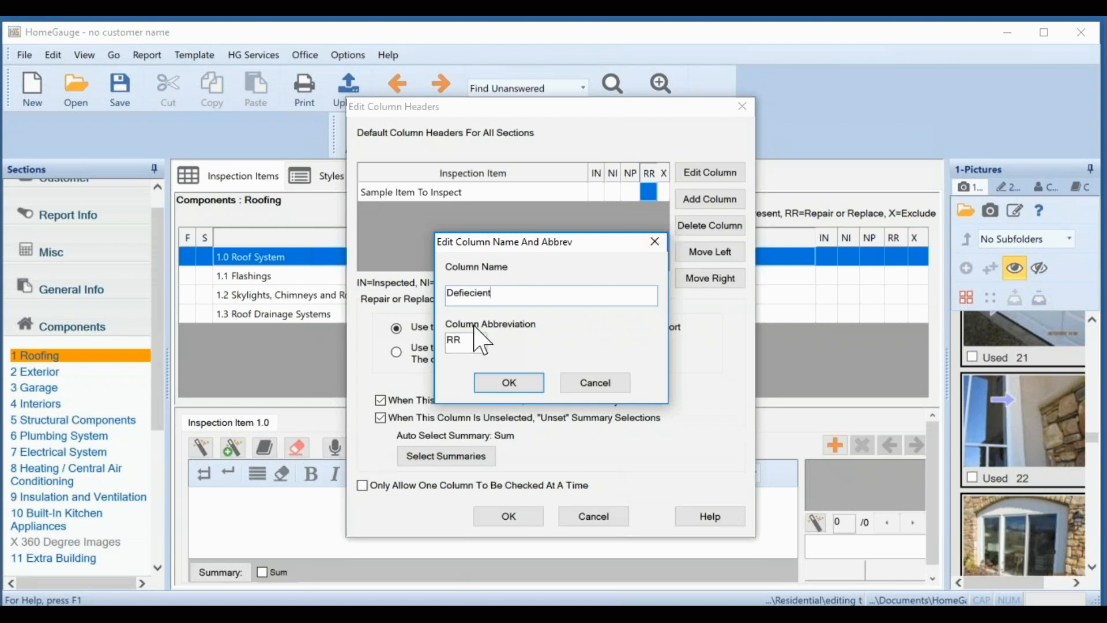
left_click_drag(517, 298, 471, 305)
left_click_drag(469, 341, 441, 343)
type("D")
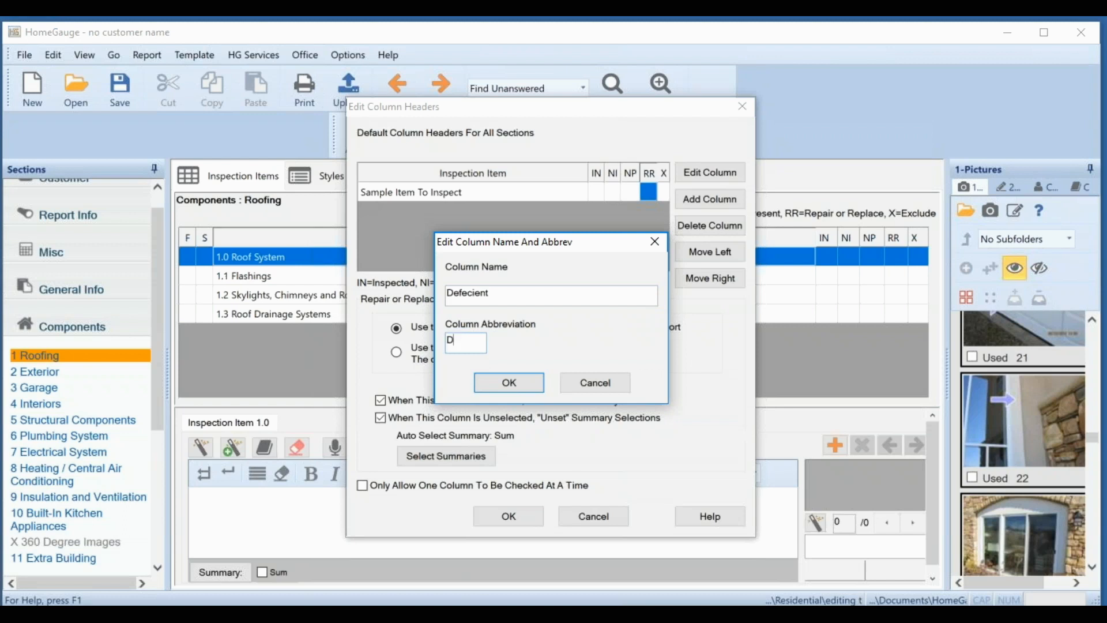
left_click(528, 385)
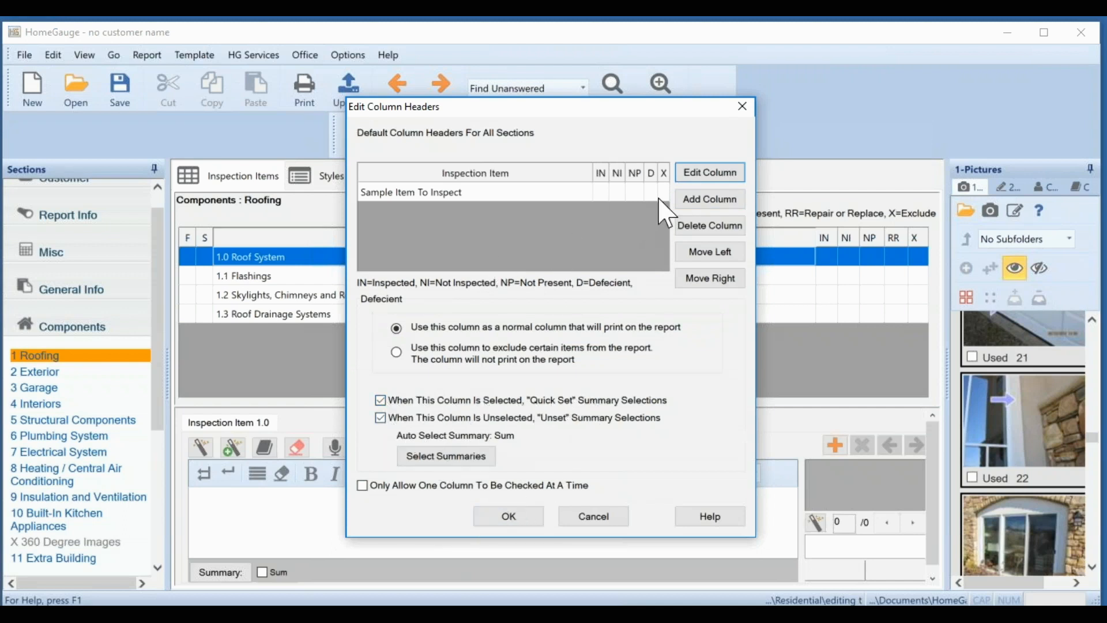
left_click(518, 516)
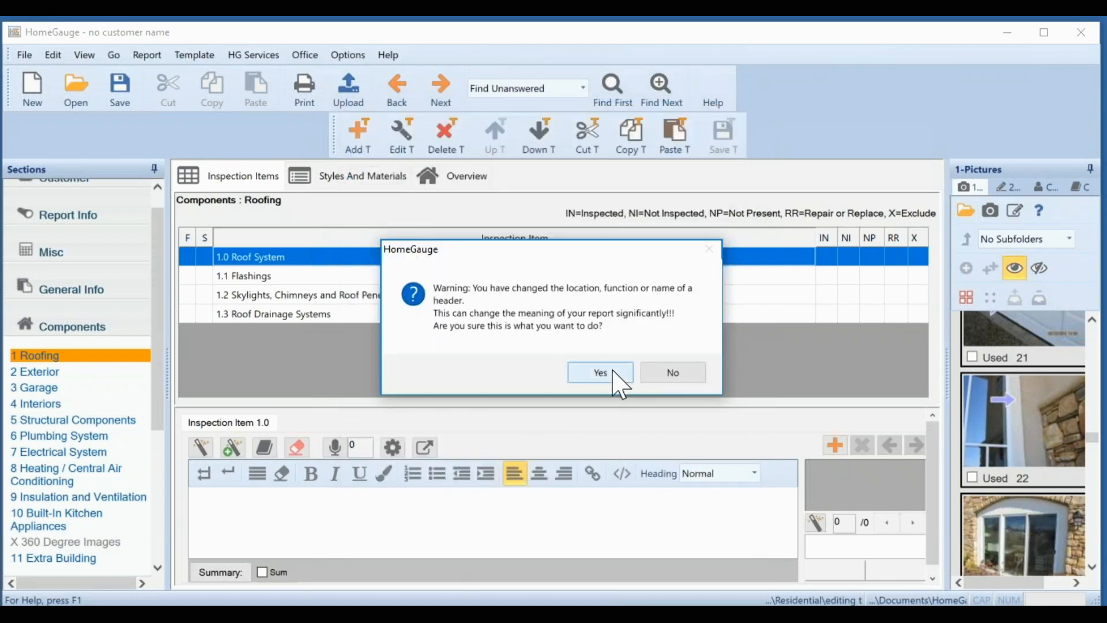
left_click(614, 372)
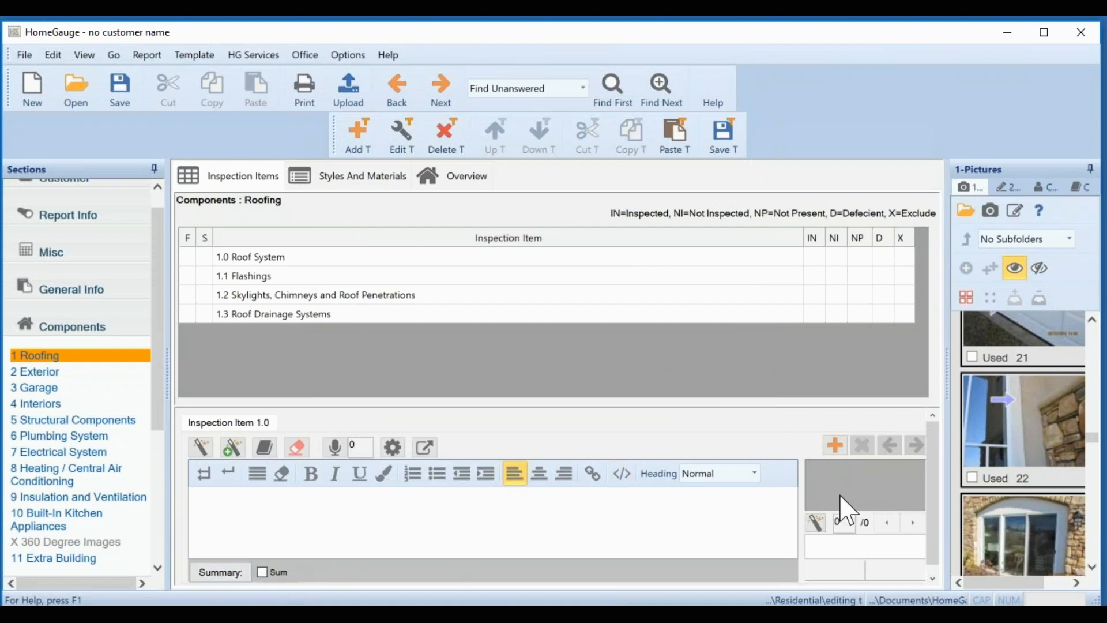
- Turn off "Quick Set" summary selections for the D column in the default headers of all sections and apply the change
left_click(882, 259)
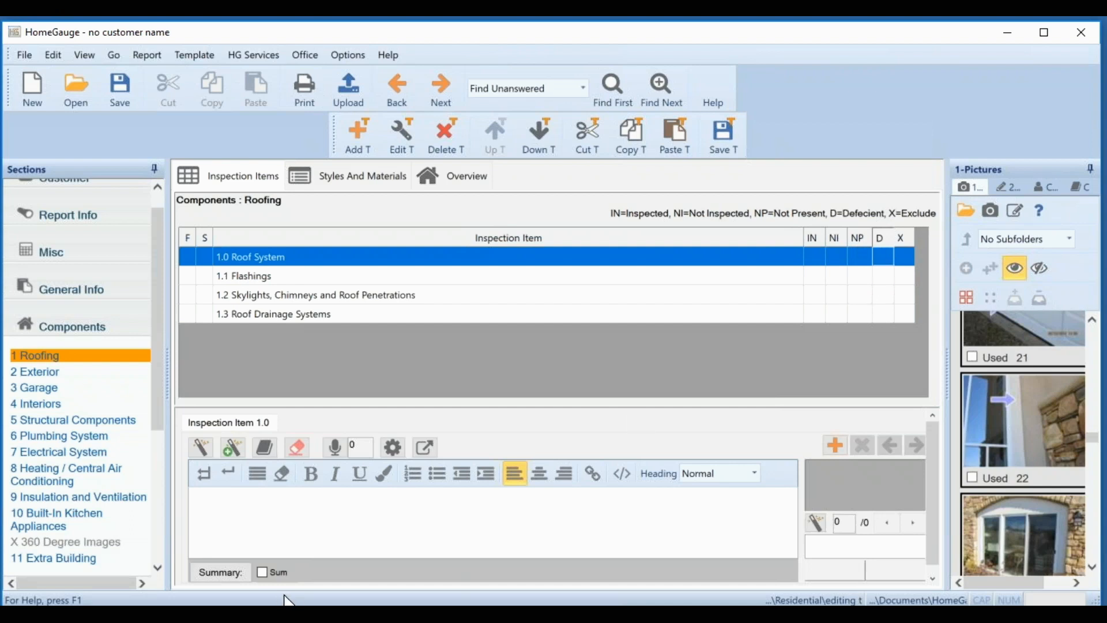
left_click(194, 56)
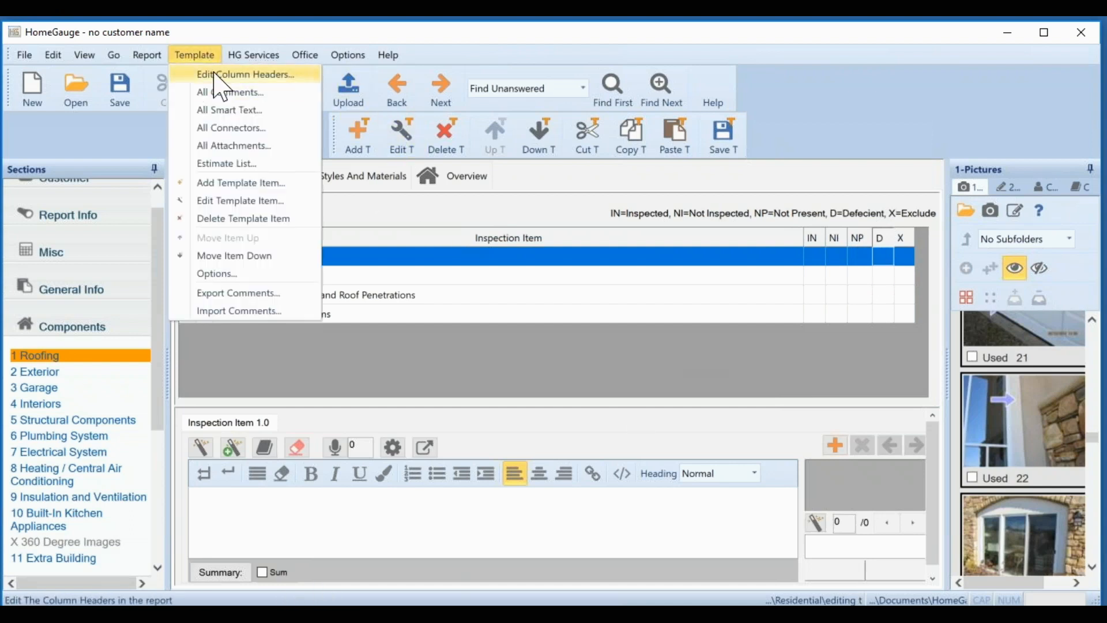
left_click(215, 76)
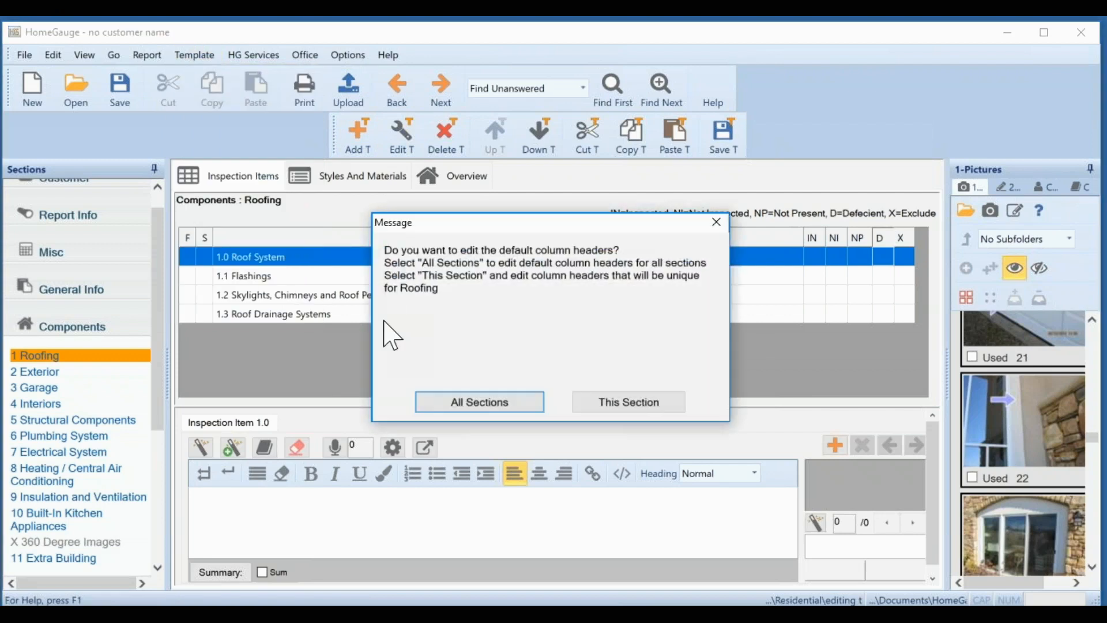
left_click(470, 403)
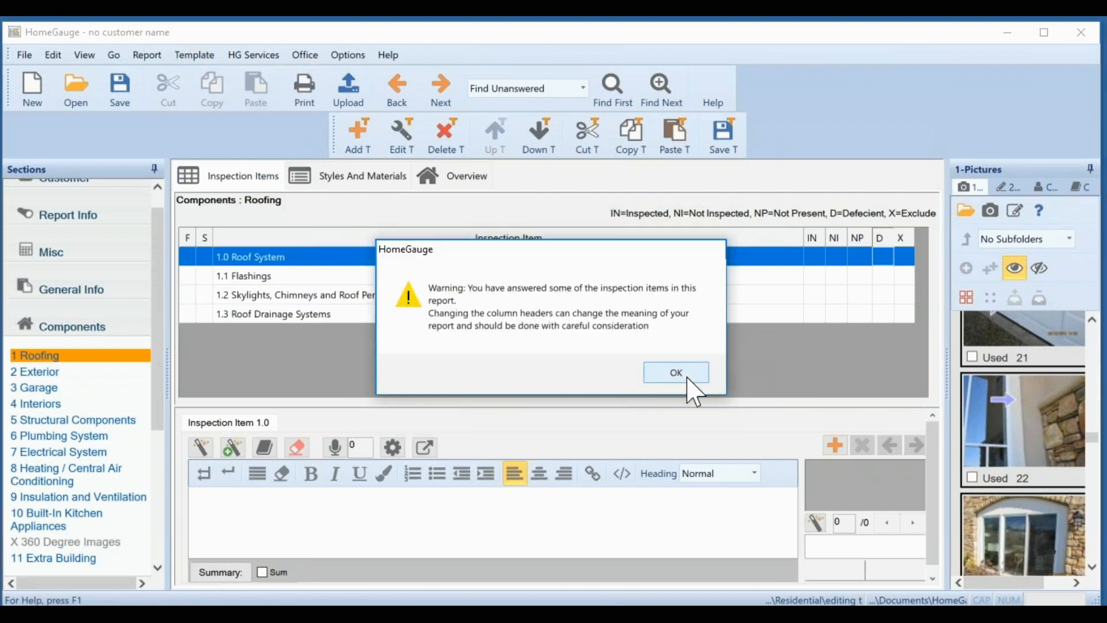
left_click(689, 376)
left_click(647, 192)
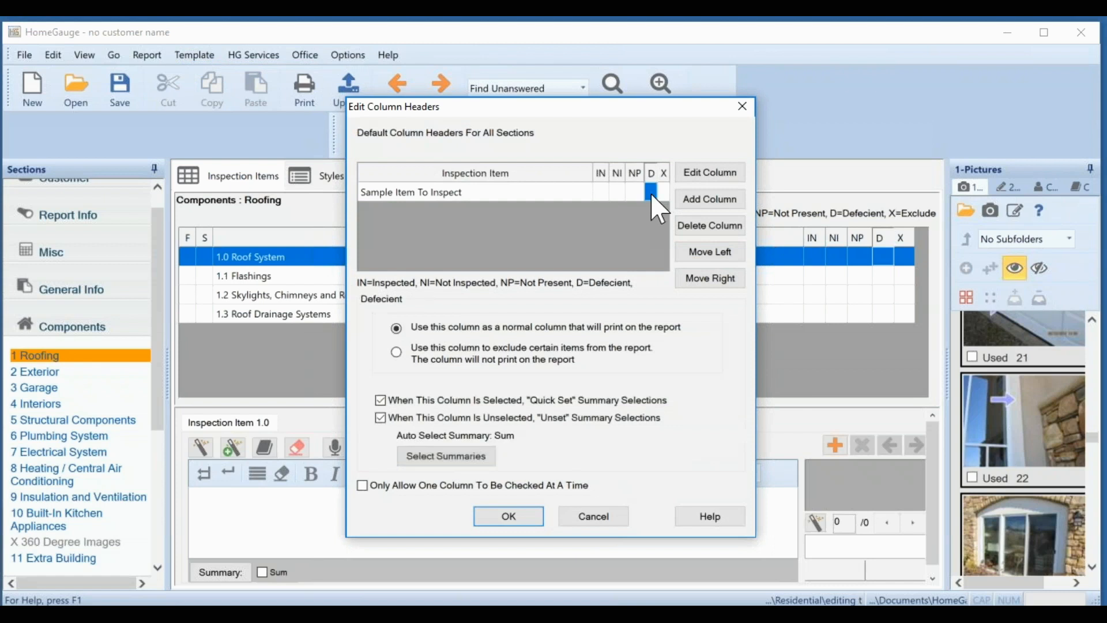
left_click(380, 401)
left_click(382, 417)
left_click(381, 418)
left_click(380, 401)
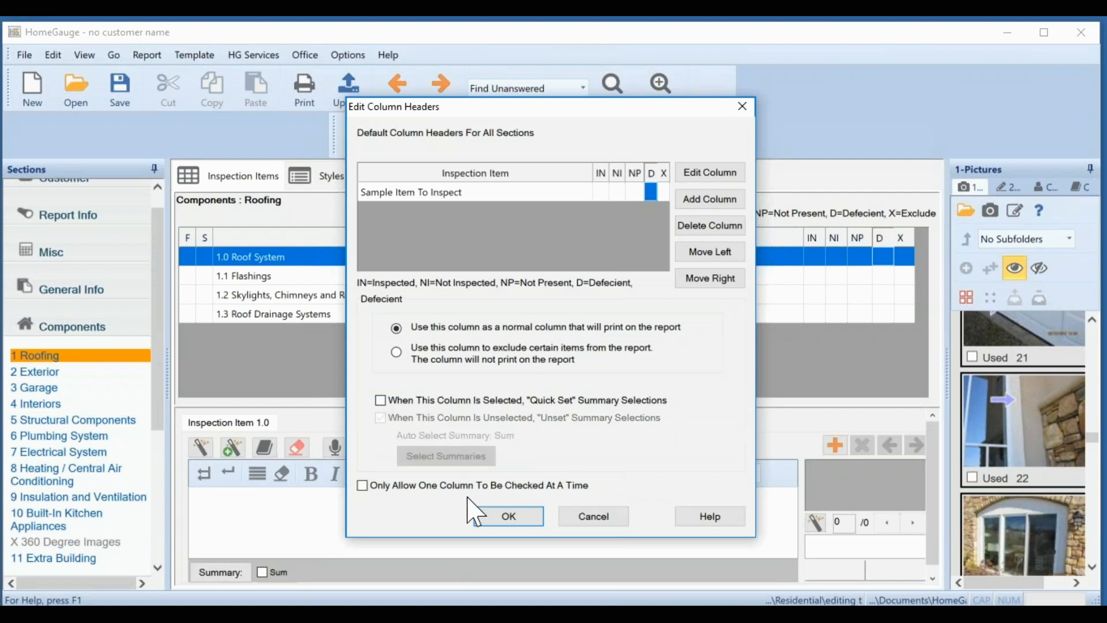
left_click(509, 517)
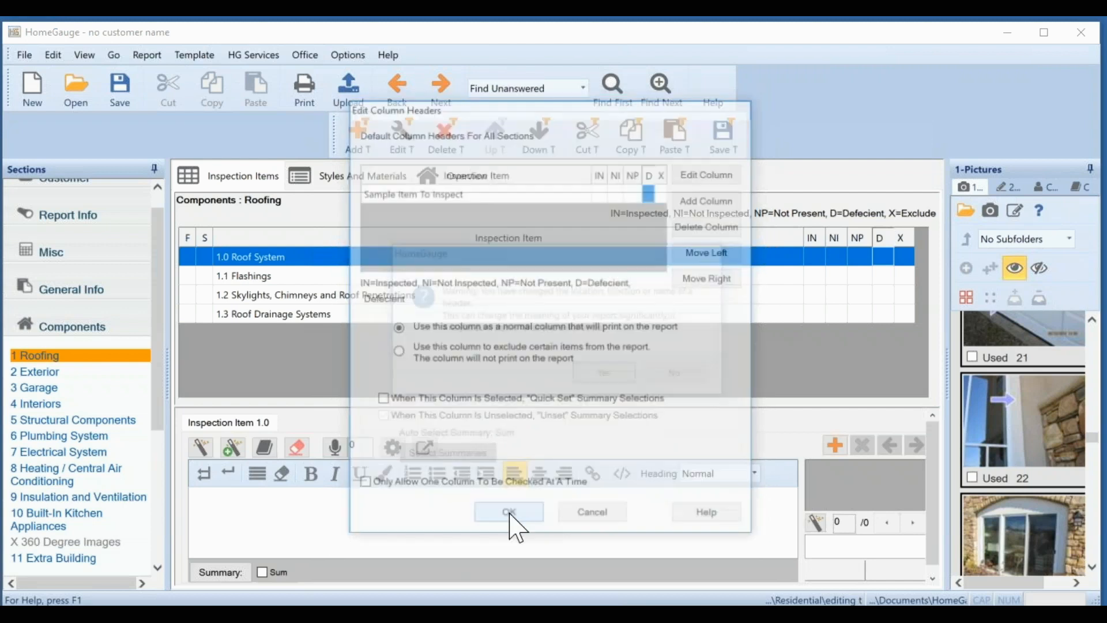
left_click(591, 385)
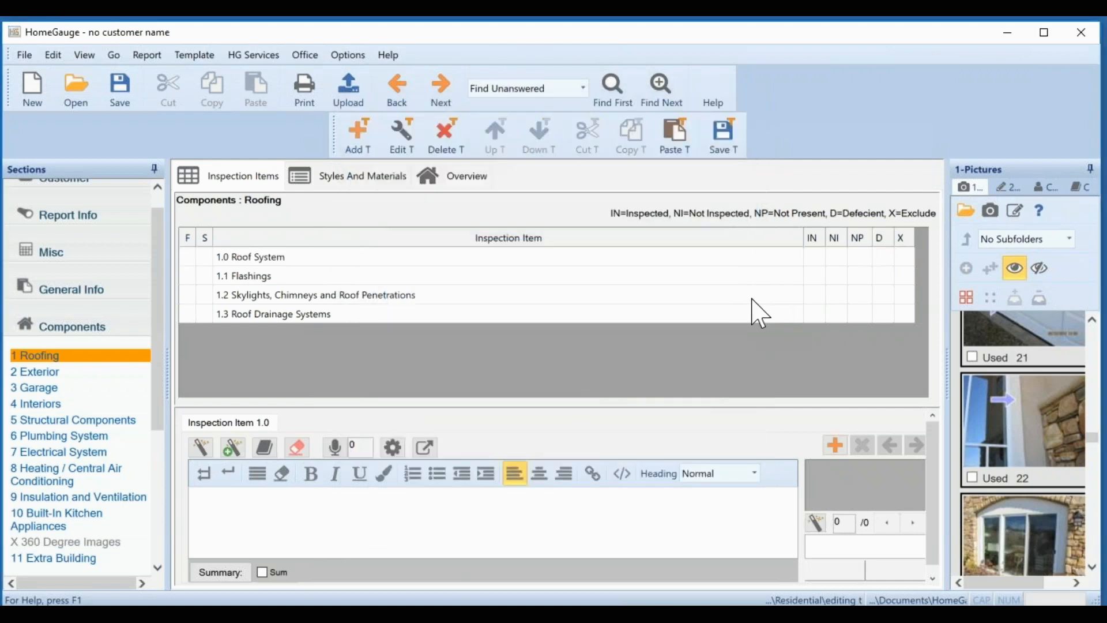
- Test the D column by marking it for Roof System and clearing the mark again
left_click(275, 263)
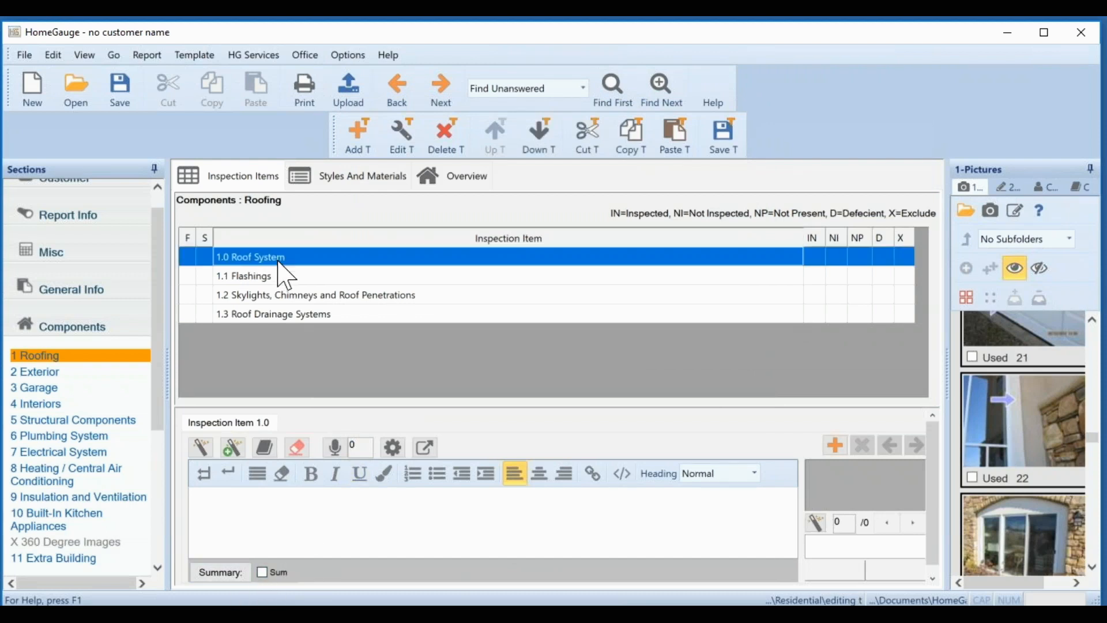
left_click(882, 257)
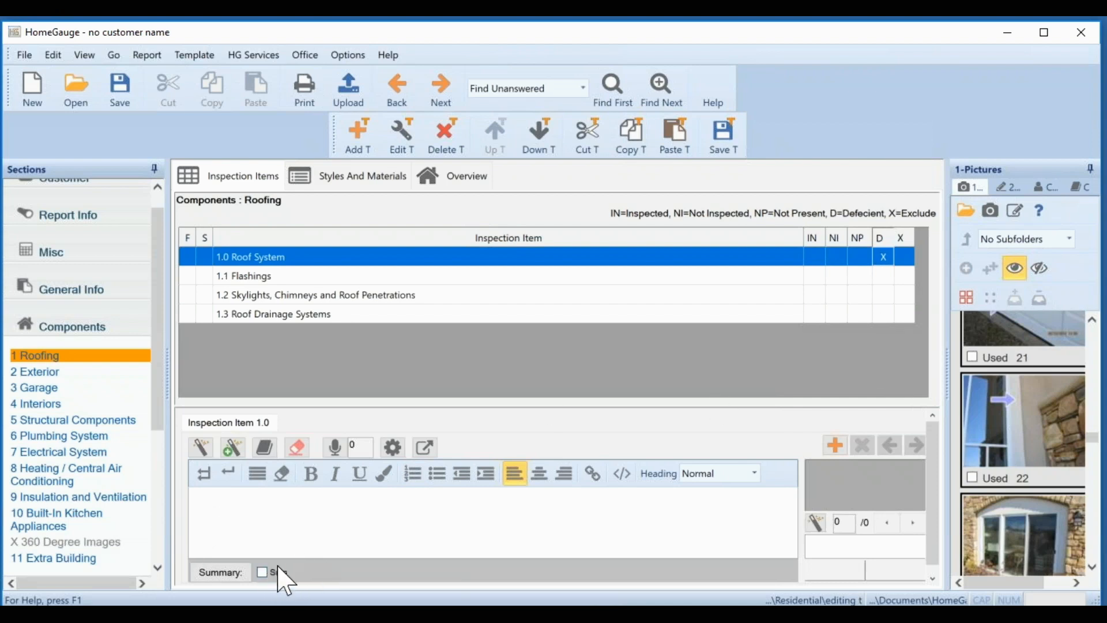
left_click(882, 257)
- In the report's summary editing area, define an additional summary named "Elecrical summary" with the abbreviation Elec
left_click_drag(164, 404, 164, 536)
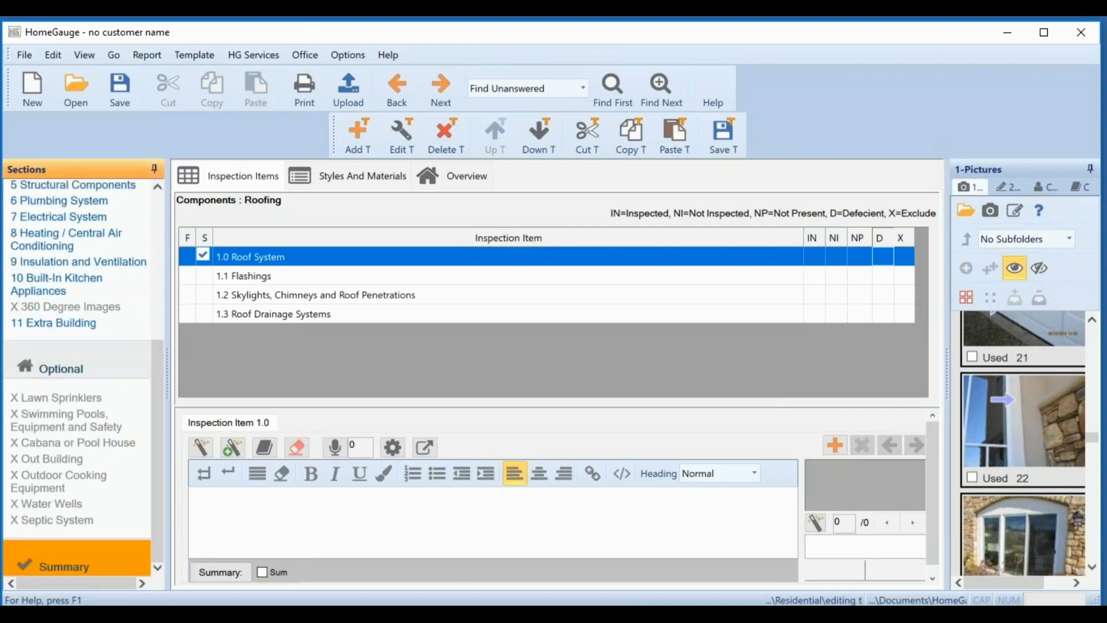
left_click(64, 574)
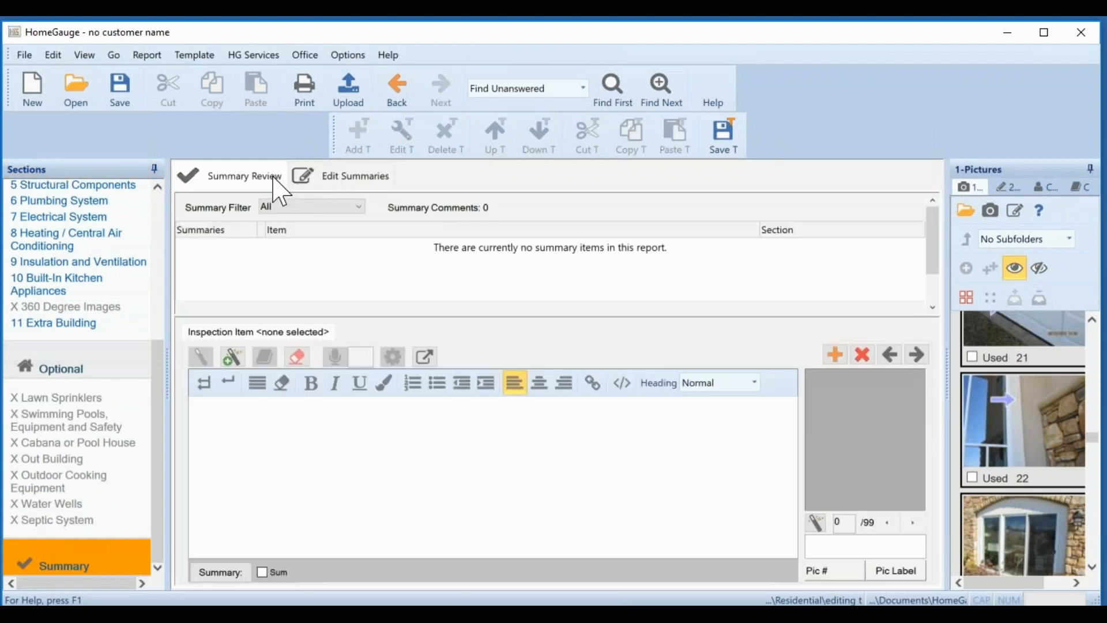
left_click(330, 177)
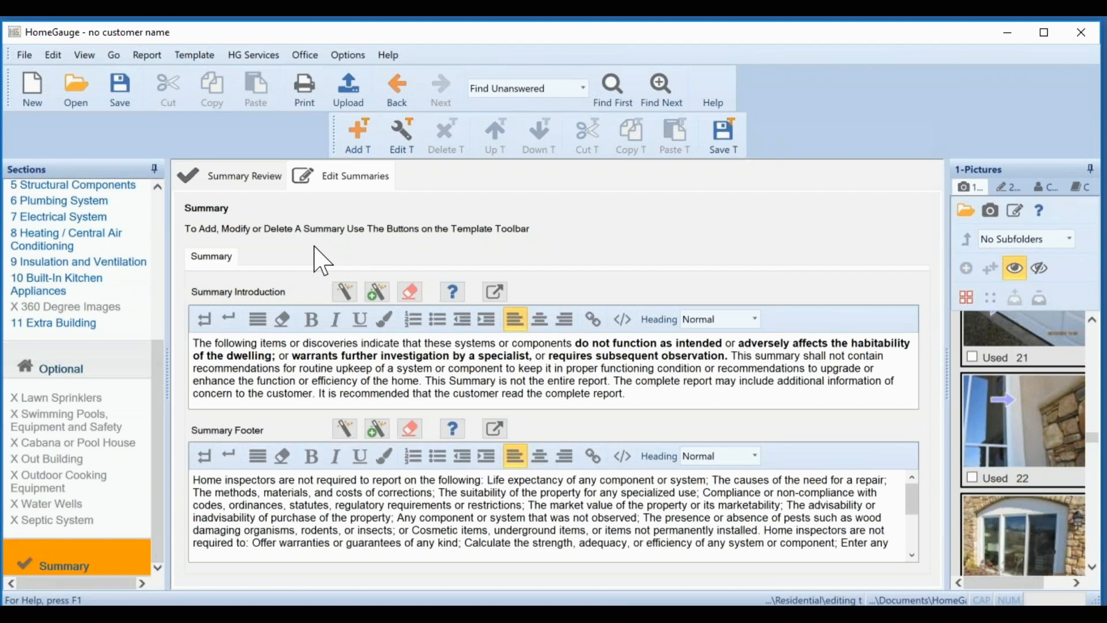
left_click(371, 153)
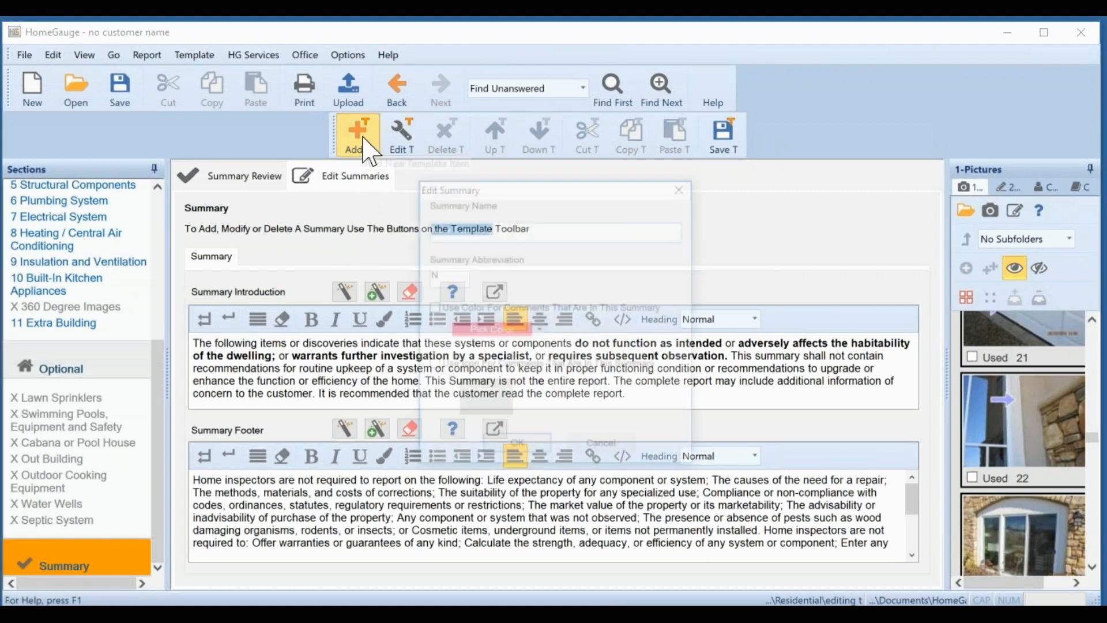
type("Elecrical summary")
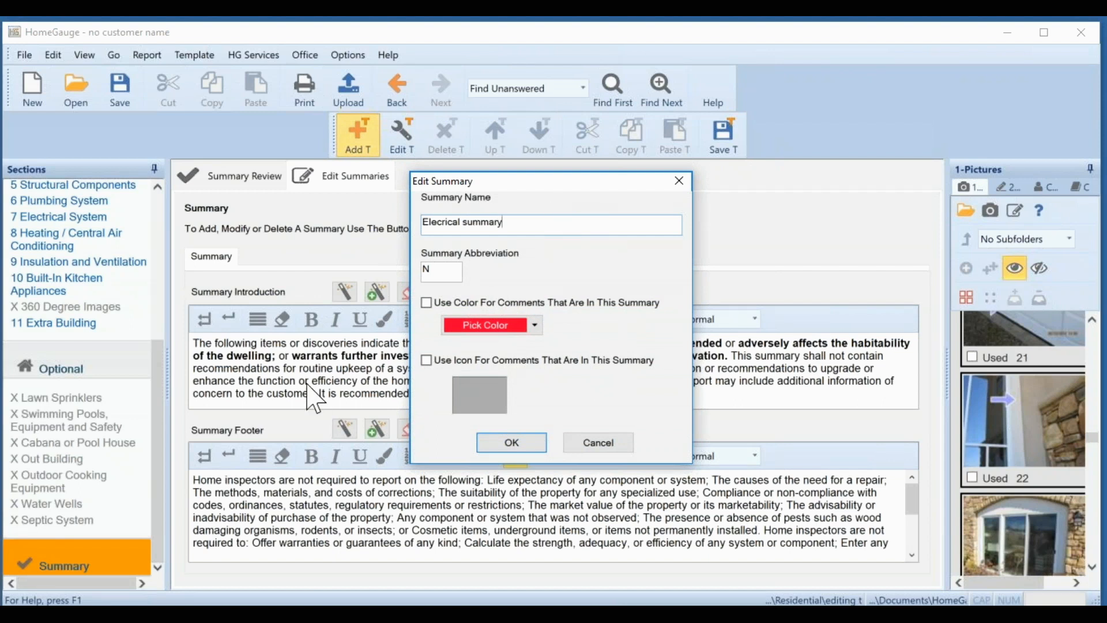
key("Tab")
left_click(444, 223)
type("t")
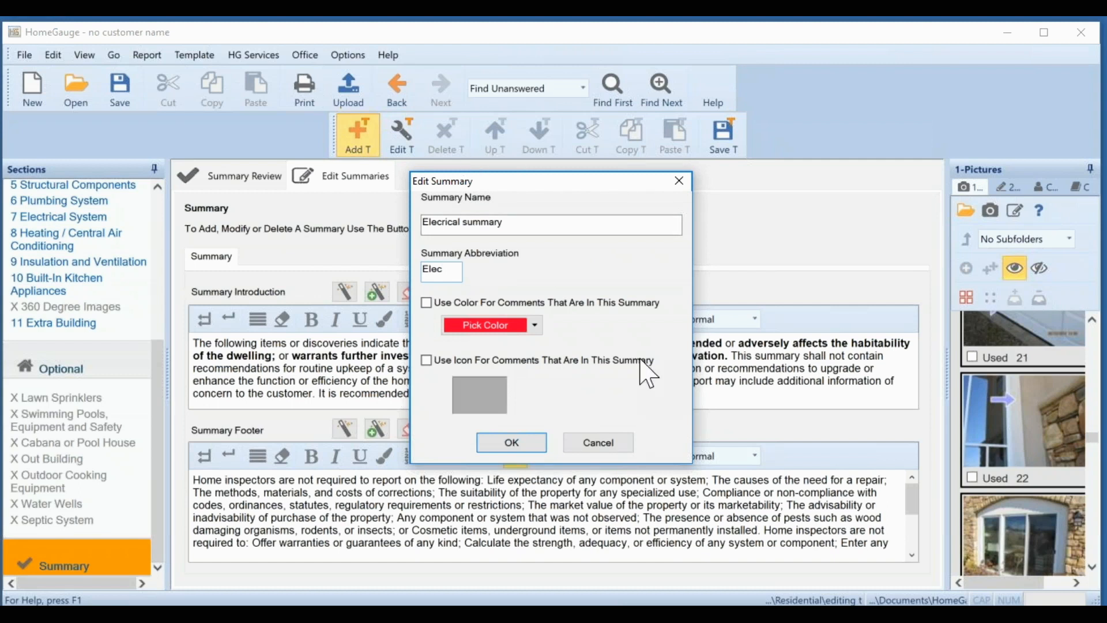
- Try out the summary's comment color and browse the html5 icon images without choosing one, leaving the color option off
left_click(426, 304)
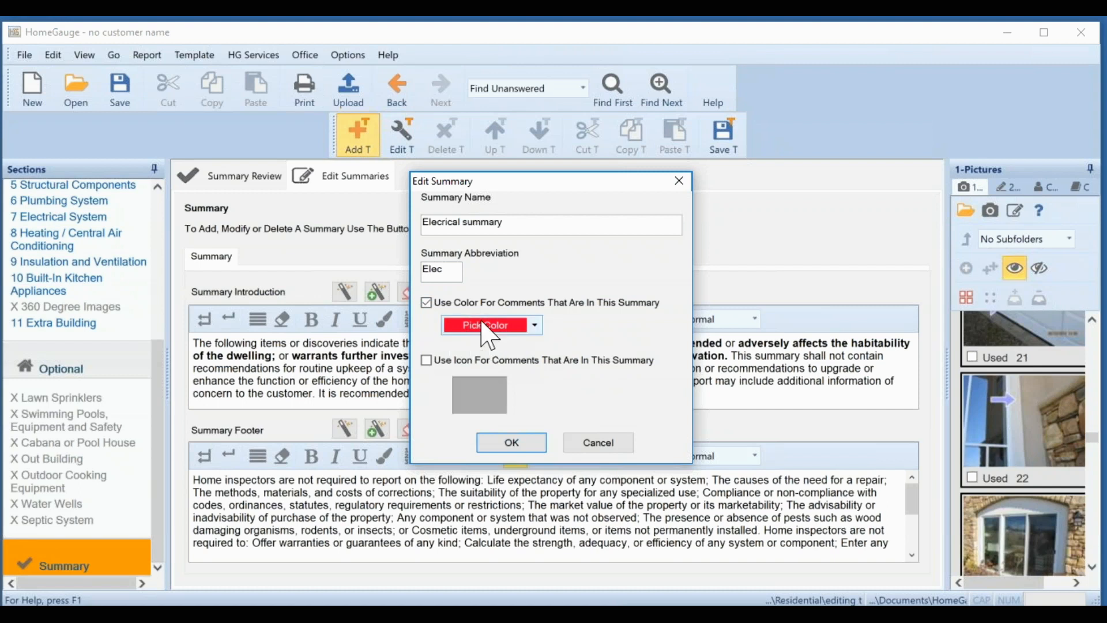
left_click(535, 324)
left_click(535, 323)
left_click(479, 400)
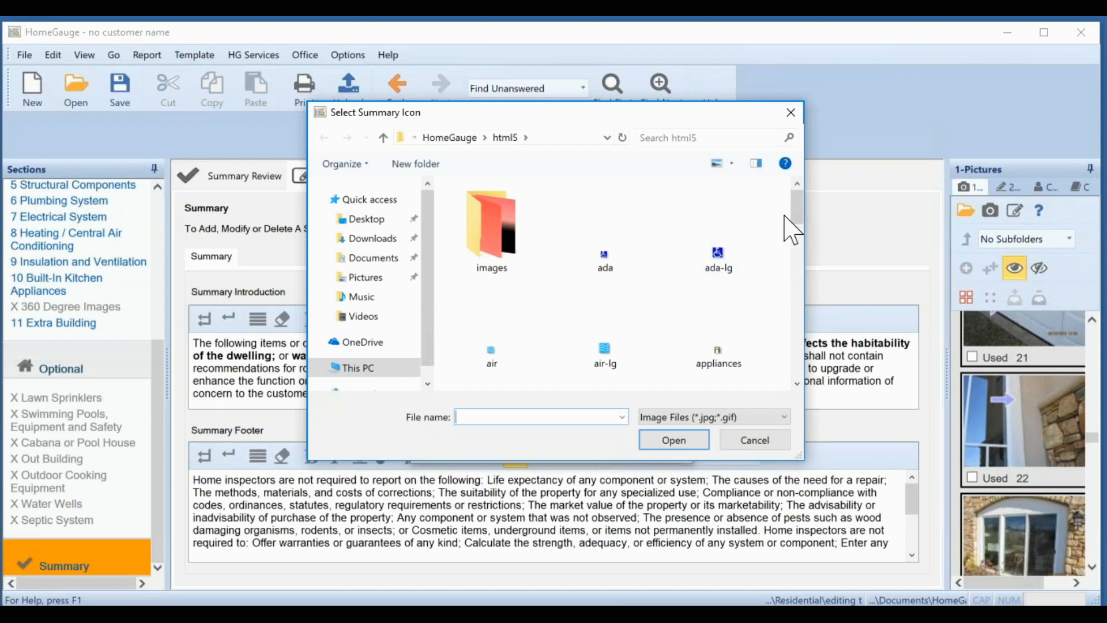
left_click_drag(800, 231, 786, 279)
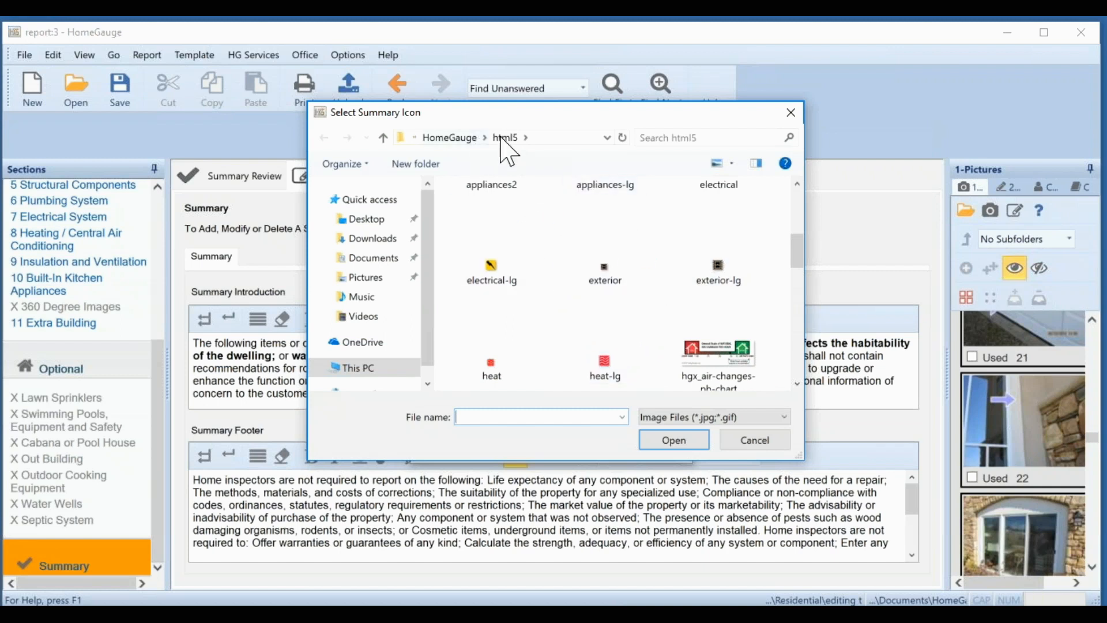
left_click(758, 444)
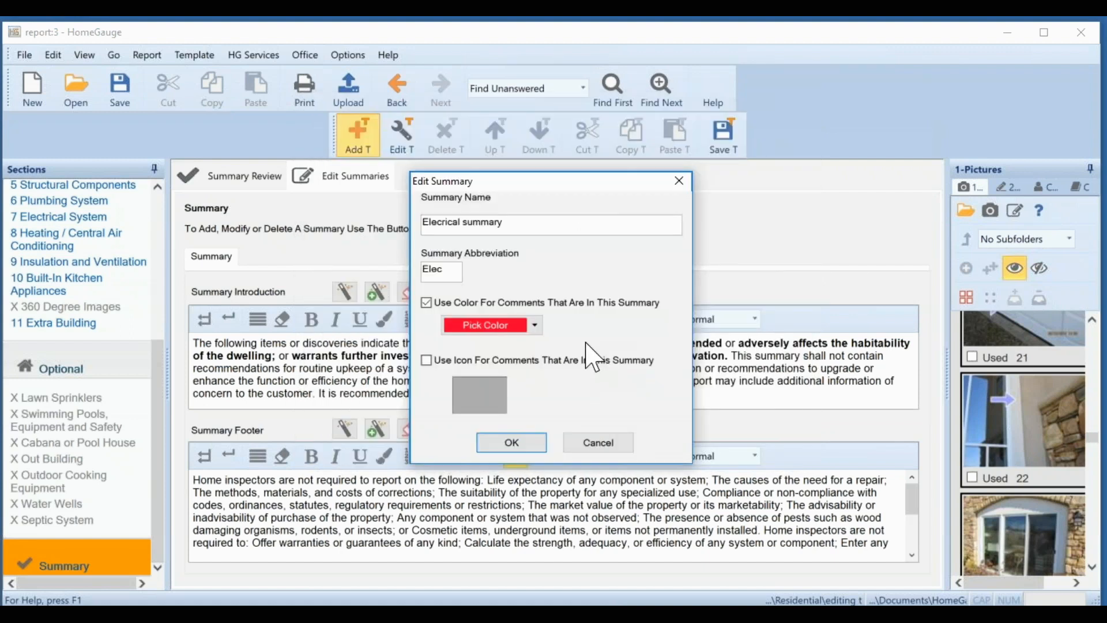
left_click(427, 304)
- Add the new electrical summary to the report and correct its name to "Electrical summary"
left_click(522, 449)
left_click(207, 261)
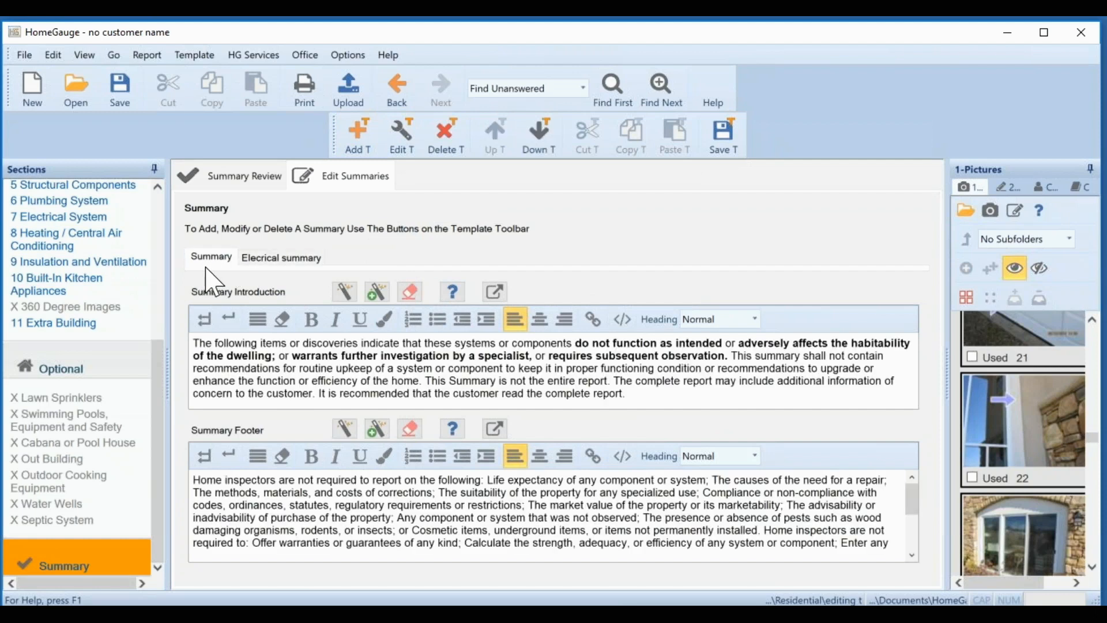
left_click(276, 258)
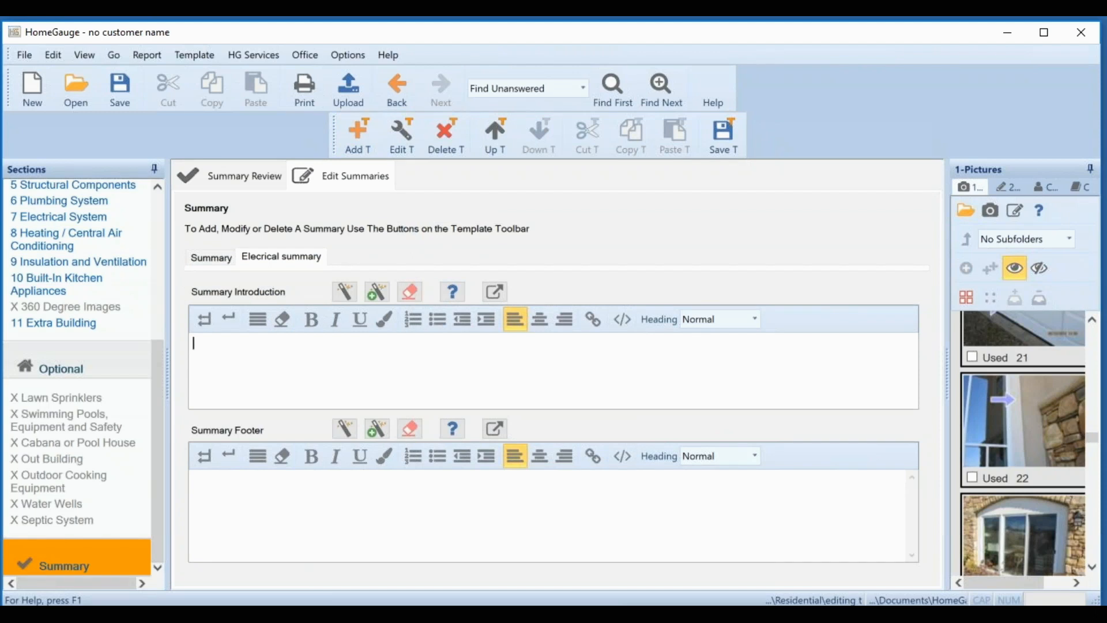
left_click(402, 136)
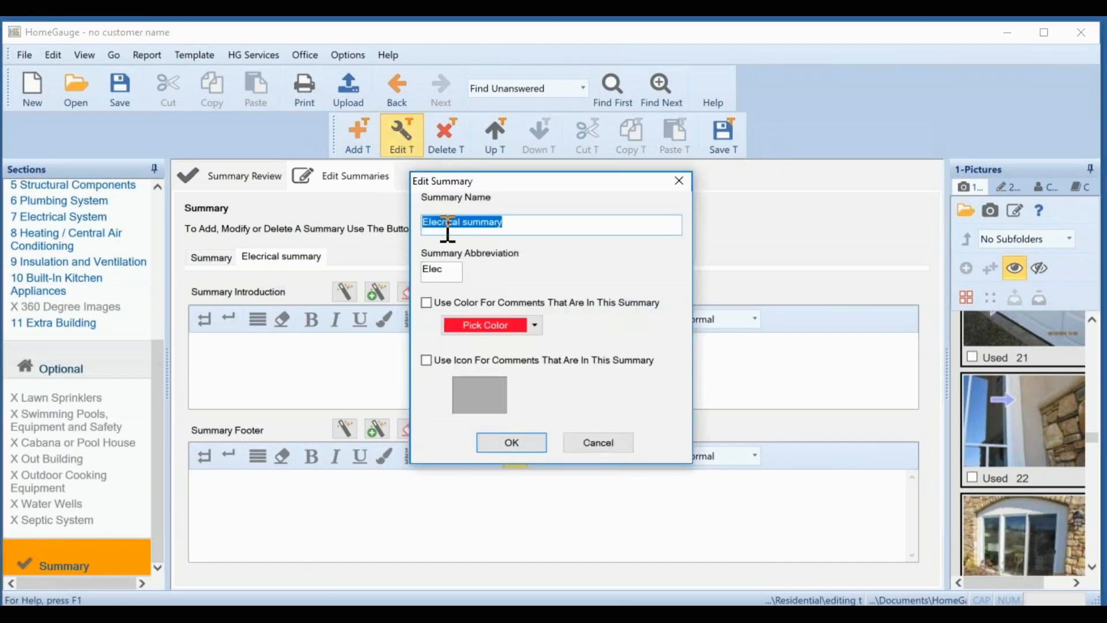
left_click(448, 224)
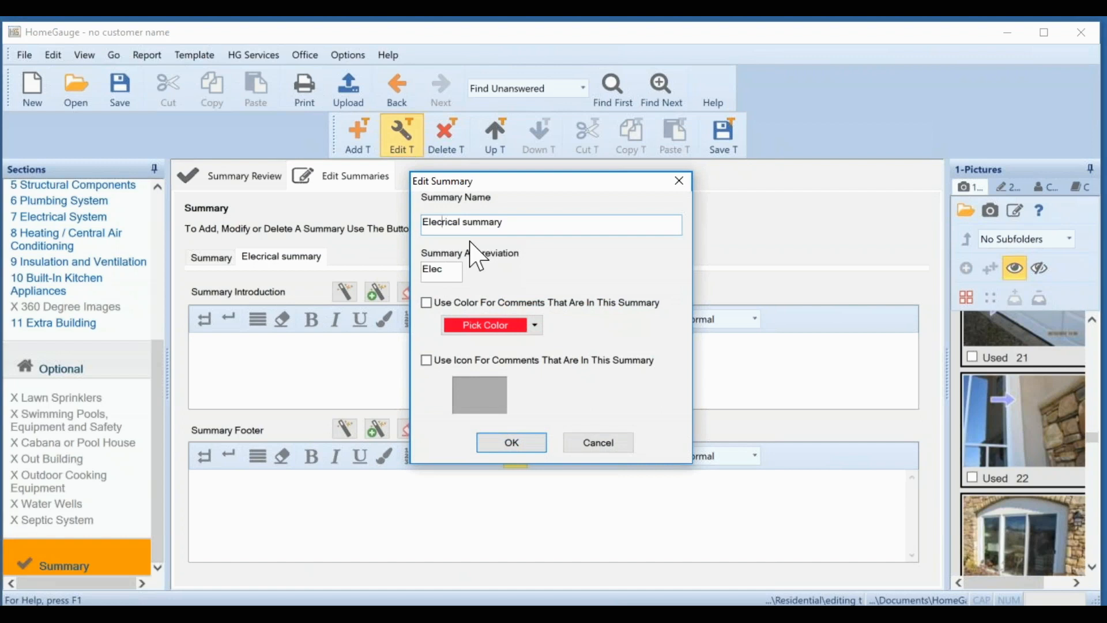
type("t")
left_click(533, 442)
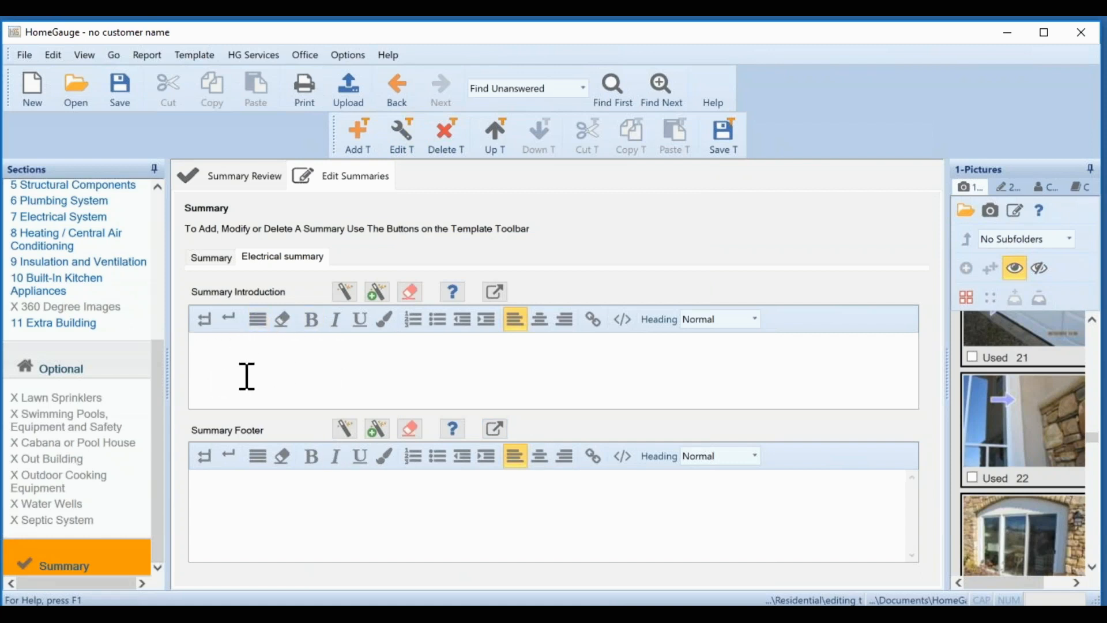
- Rename the original summary as "General summary" and set its abbreviation to Gen
left_click(210, 260)
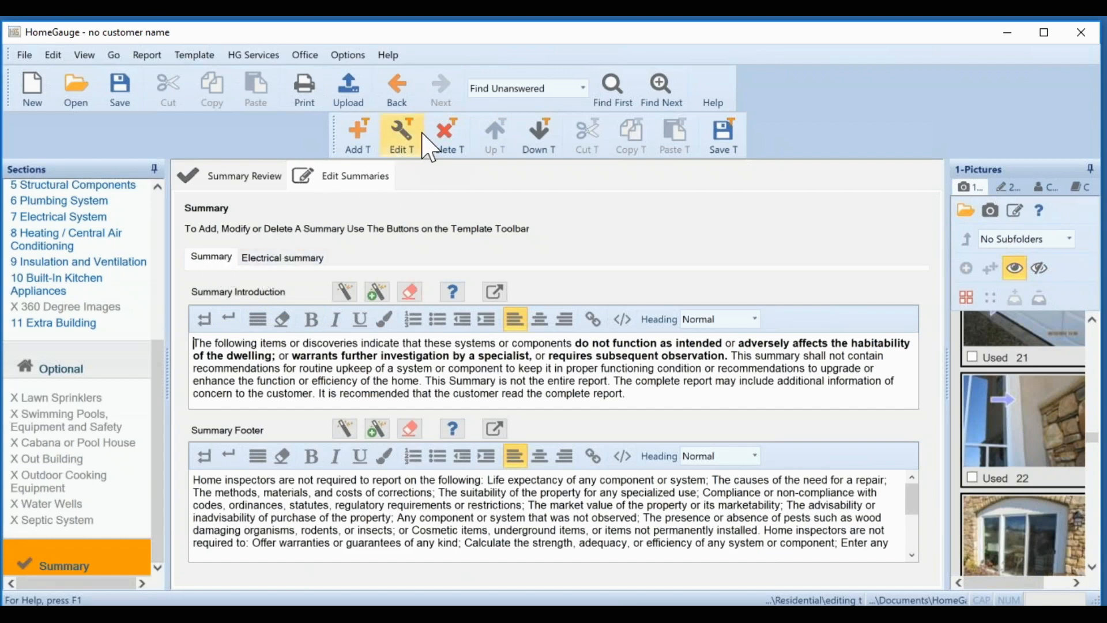
left_click(403, 139)
left_click(427, 222)
type("General summary")
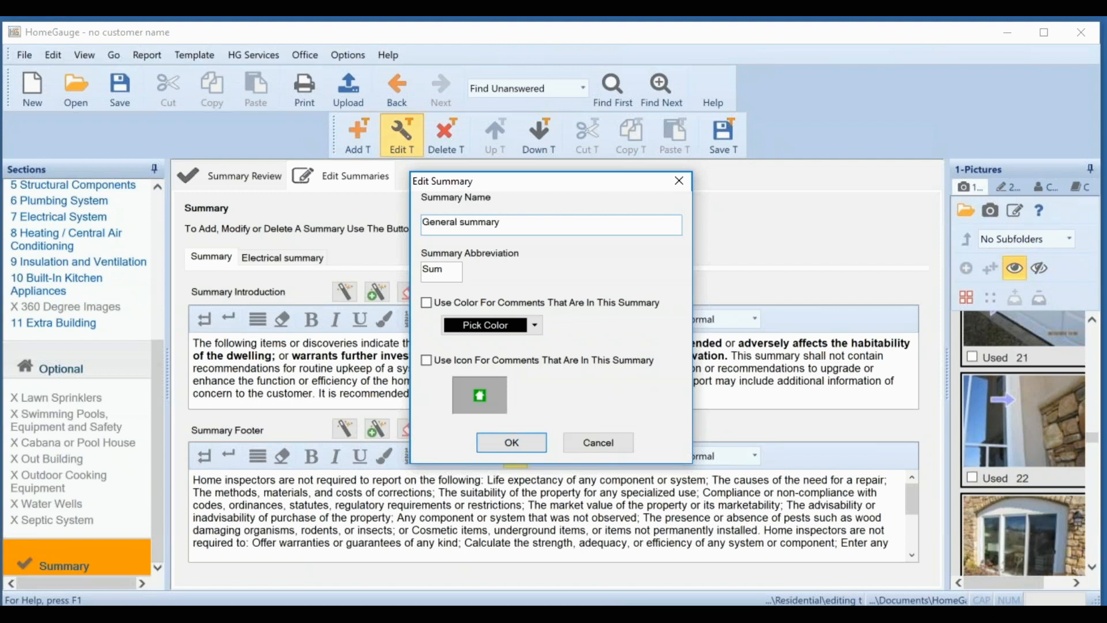
double_click(431, 271)
left_click(512, 443)
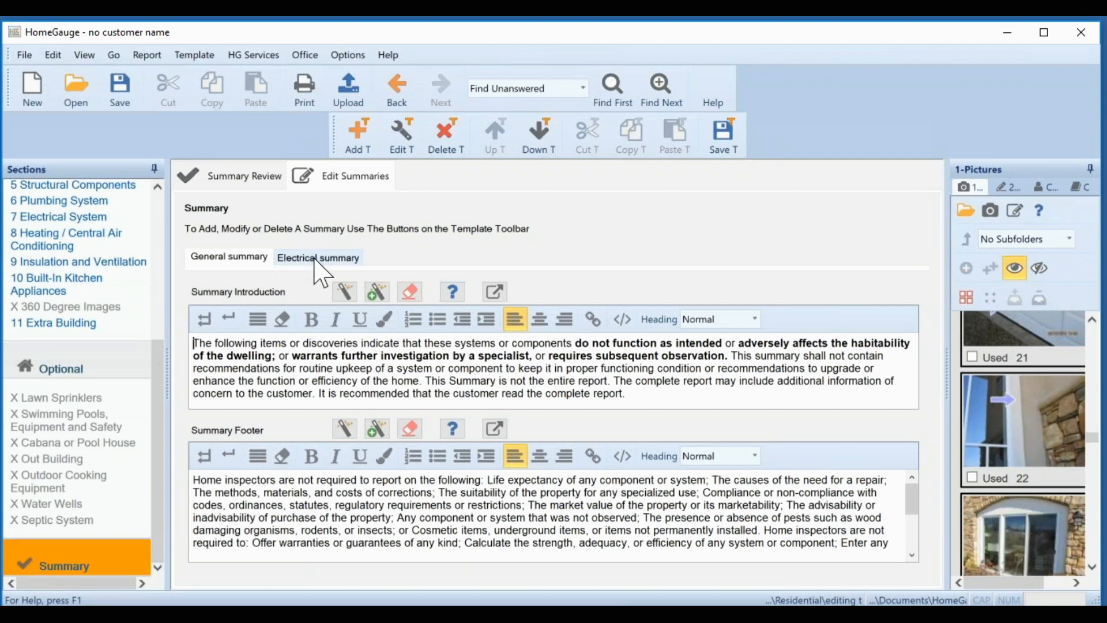
- In the Electrical System section, mark item 7.2 Branch Circuit Conductors in the D column
left_click_drag(158, 358, 159, 271)
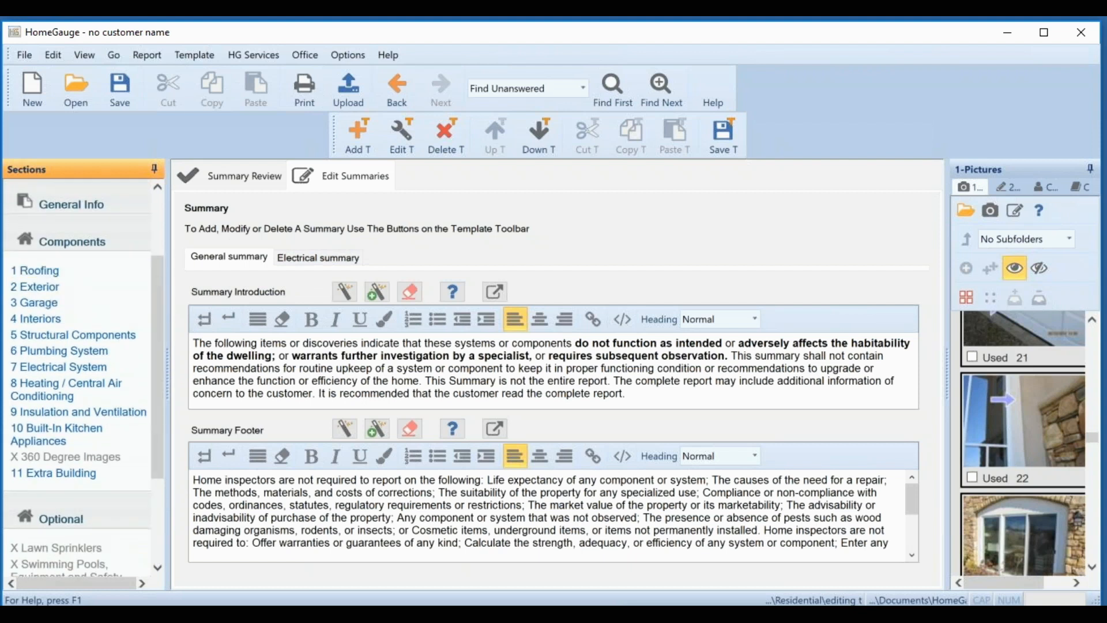
left_click(47, 370)
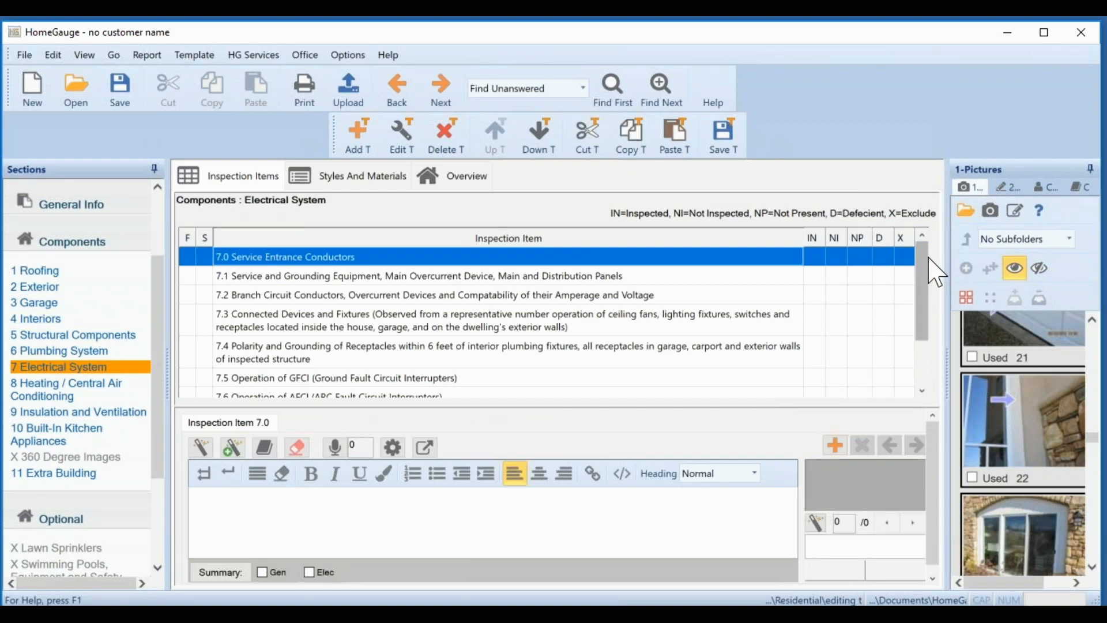
scroll(753, 339, "down", 1)
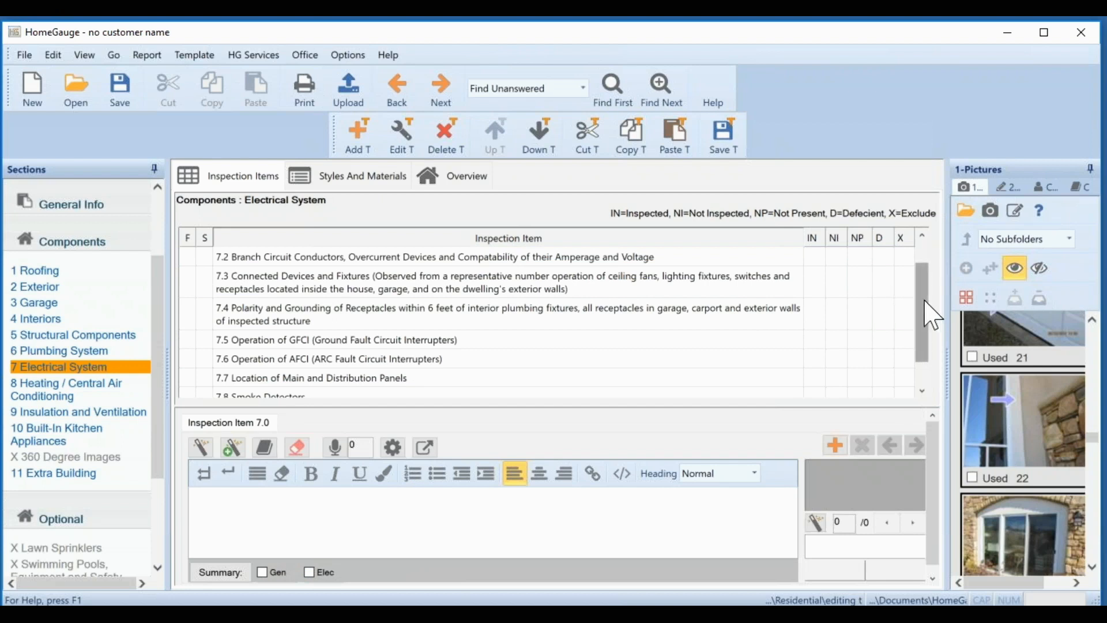
left_click(884, 260)
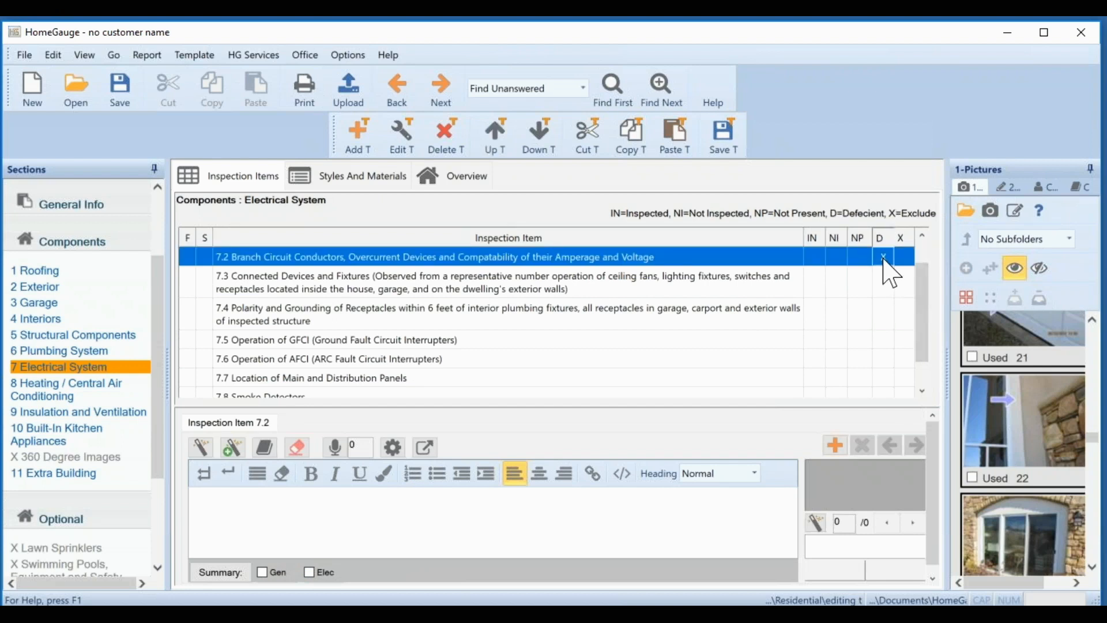
- Try out the Elec and Gen summary selections for item 7.2, leaving both cleared
left_click(310, 573)
left_click(310, 573)
left_click(264, 573)
left_click(263, 571)
left_click(310, 572)
left_click(263, 573)
left_click(263, 571)
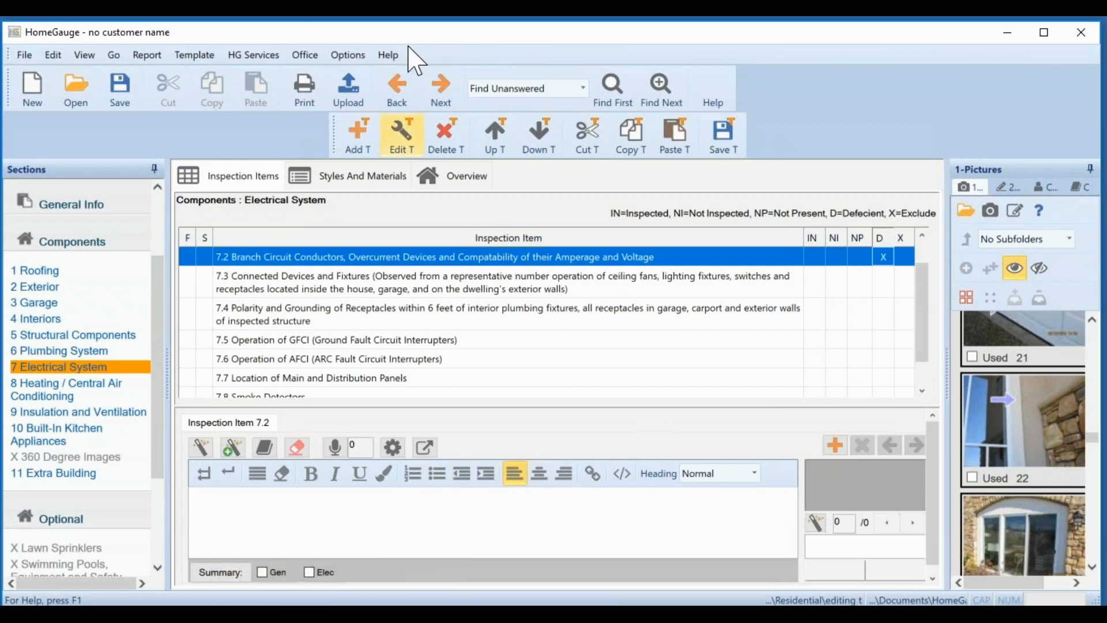
- Try turning on "Quick Set" and "Unset" summary selections for the D column in the default headers of all sections
left_click(192, 55)
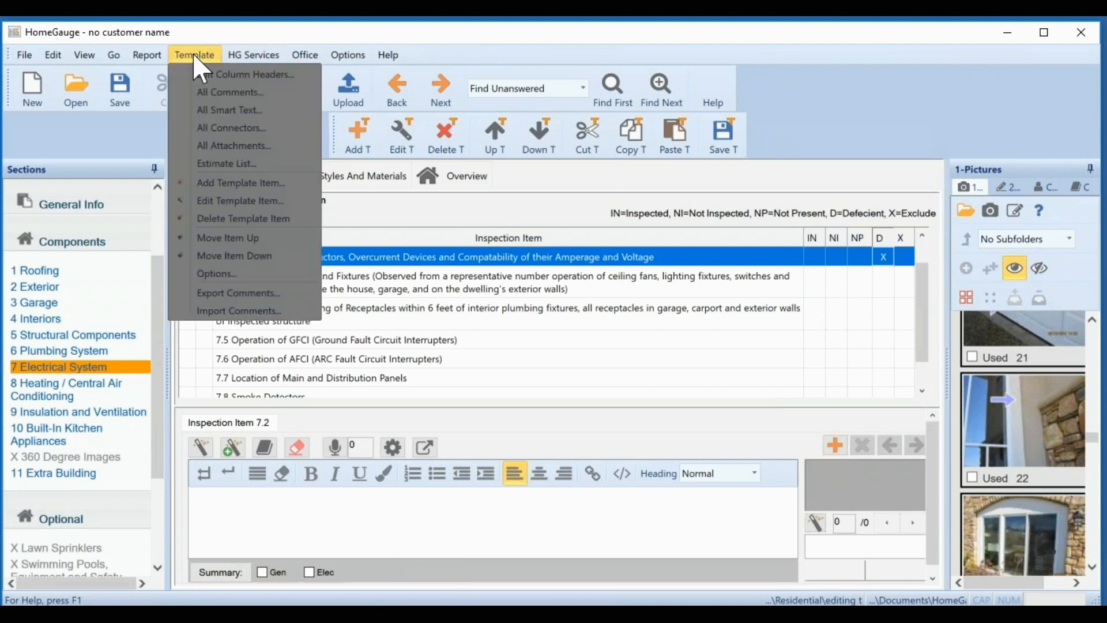
left_click(219, 74)
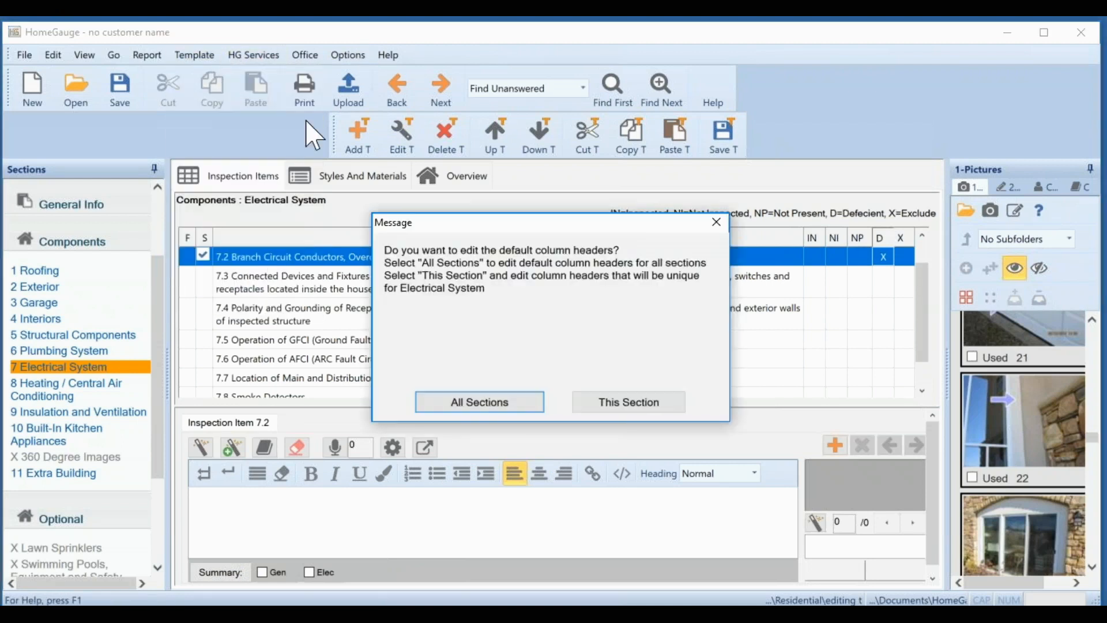
left_click(479, 413)
left_click(699, 374)
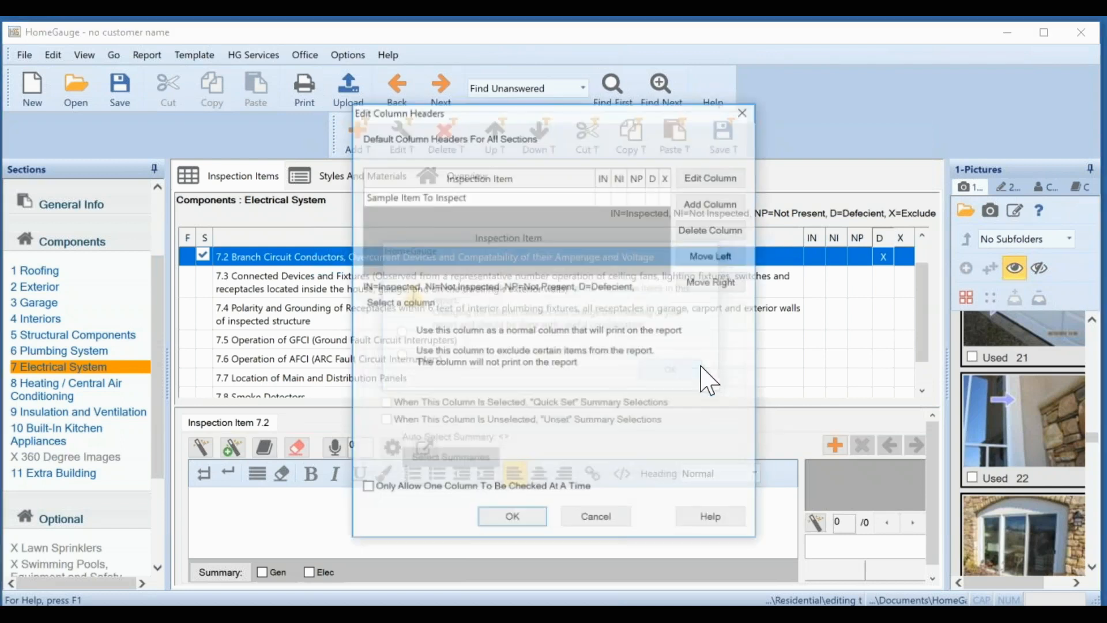
left_click(649, 192)
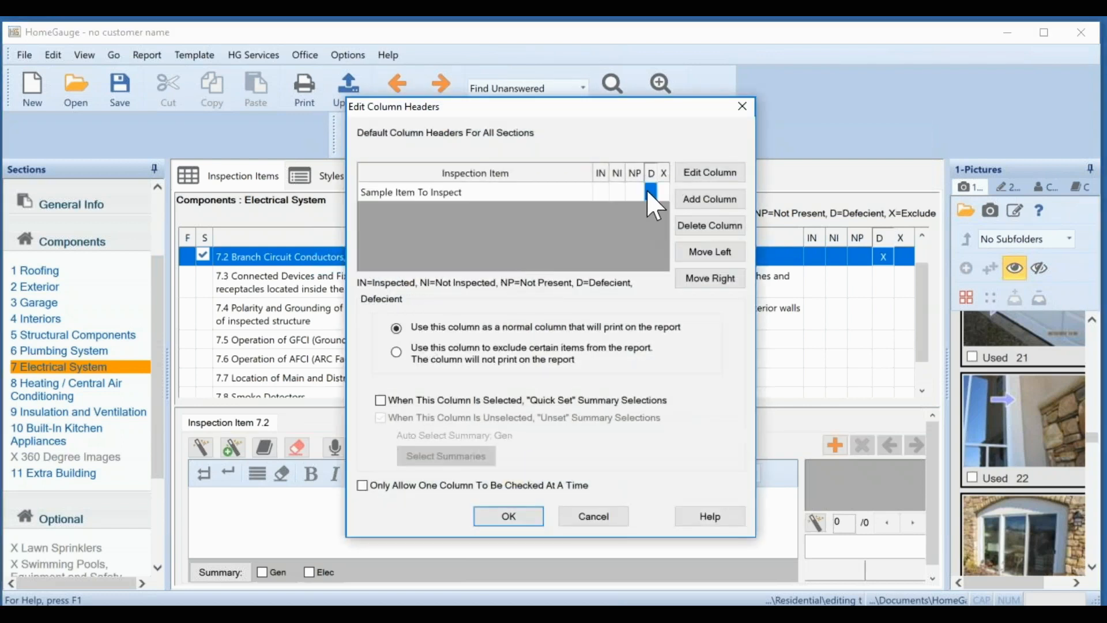
left_click(381, 401)
left_click(381, 418)
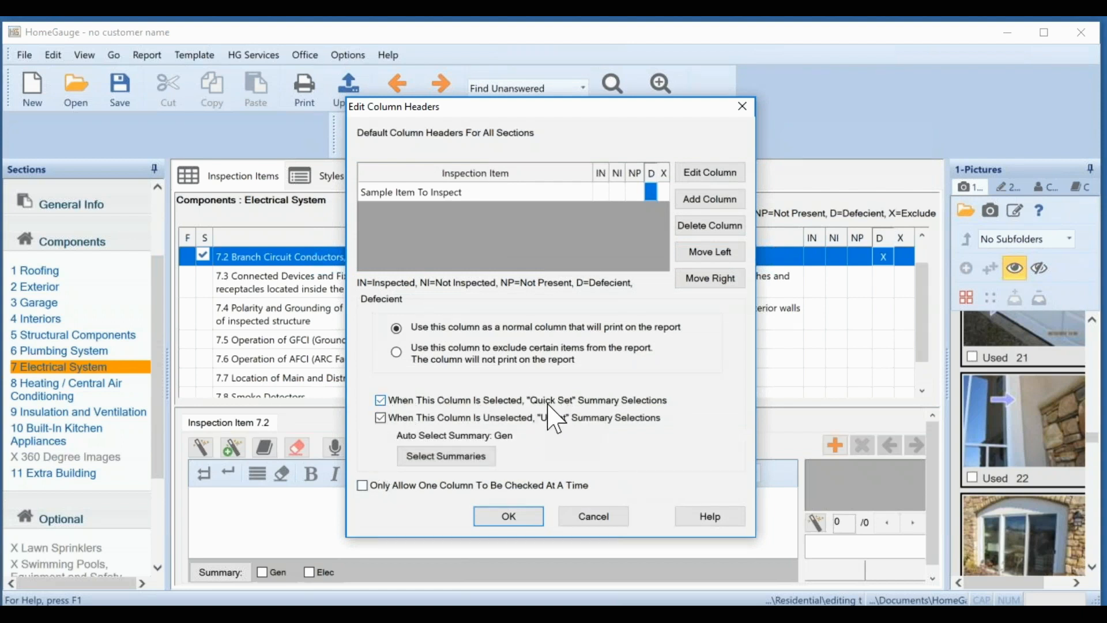
- Try adding and removing Electrical summary in the D column's auto-selected summaries, keeping only General summary
left_click(443, 457)
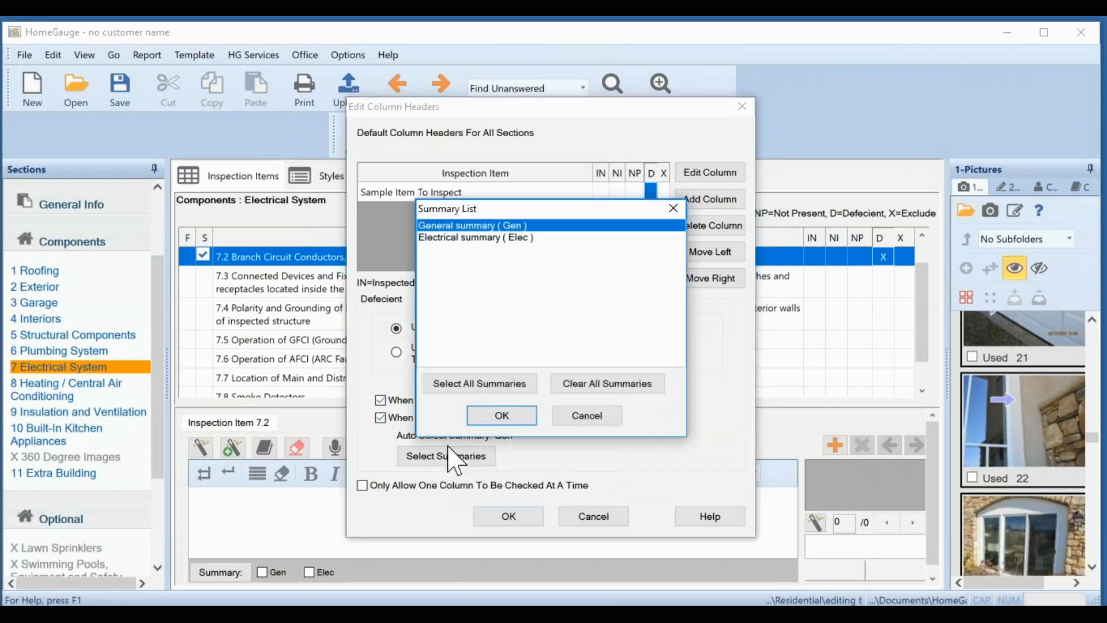
left_click(442, 237)
left_click(443, 238)
left_click(522, 415)
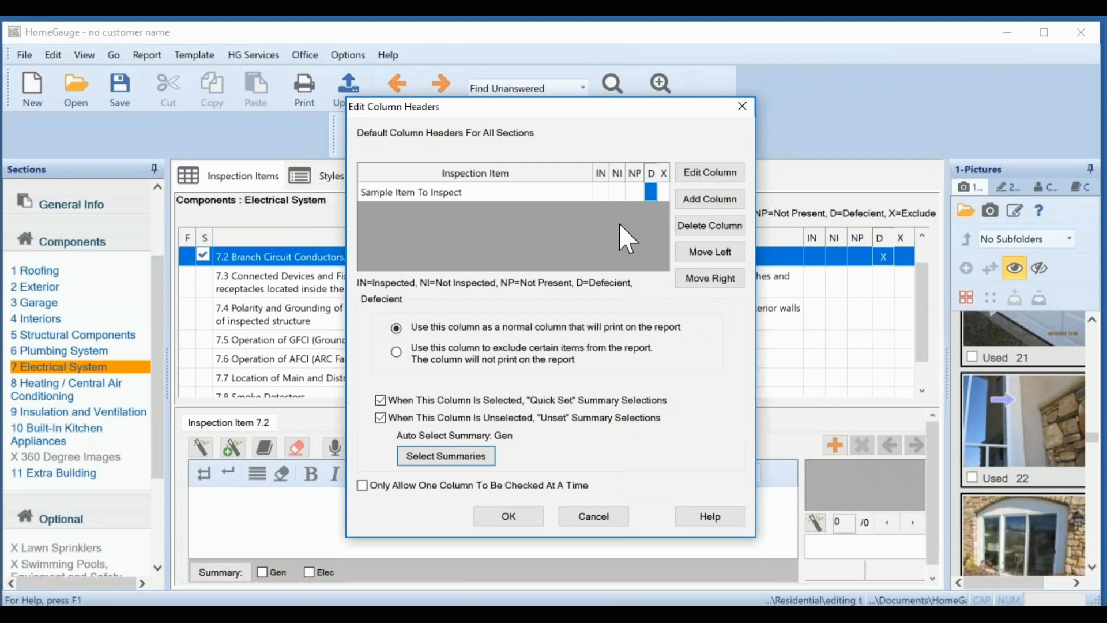
- Try out adding a column and viewing the D column's summary list, and discard all column header changes
left_click(708, 216)
left_click(600, 378)
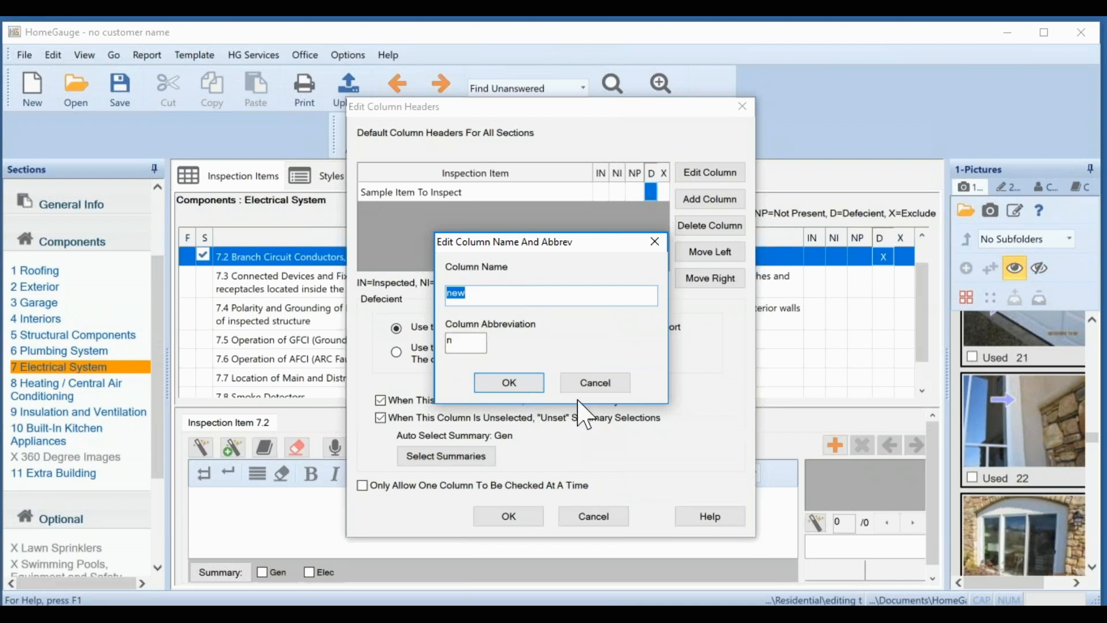
left_click(596, 383)
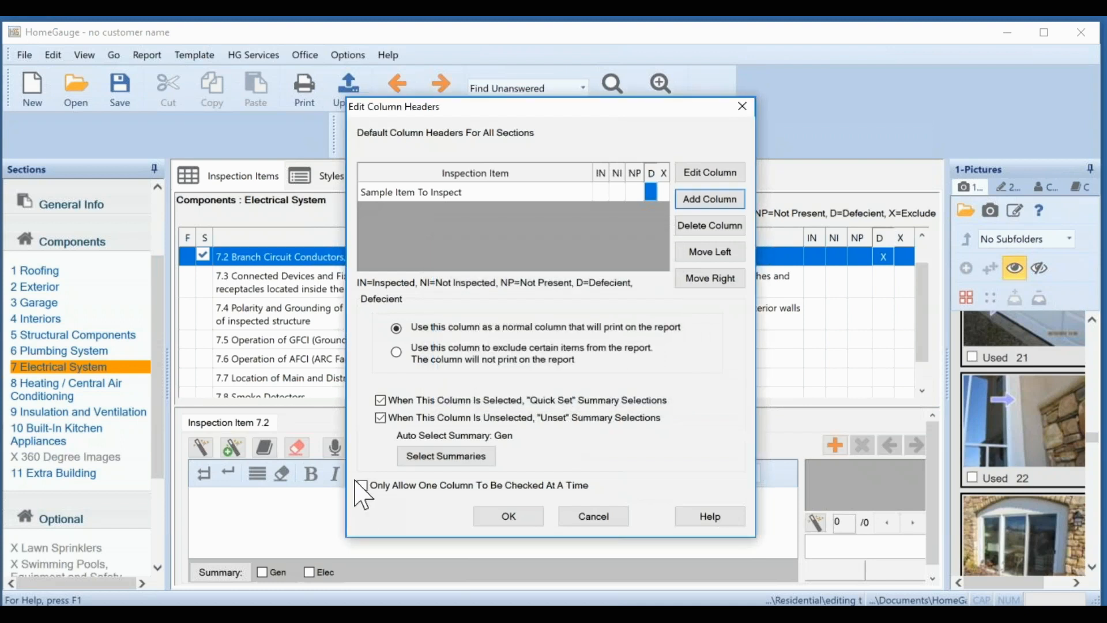
left_click(434, 457)
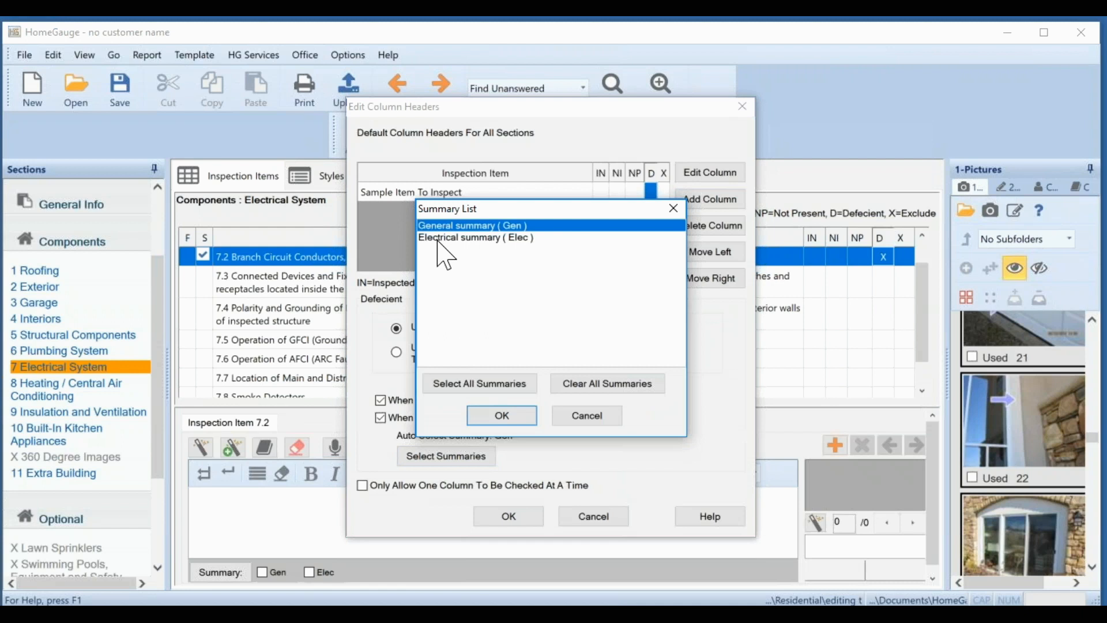
left_click(588, 416)
left_click(594, 517)
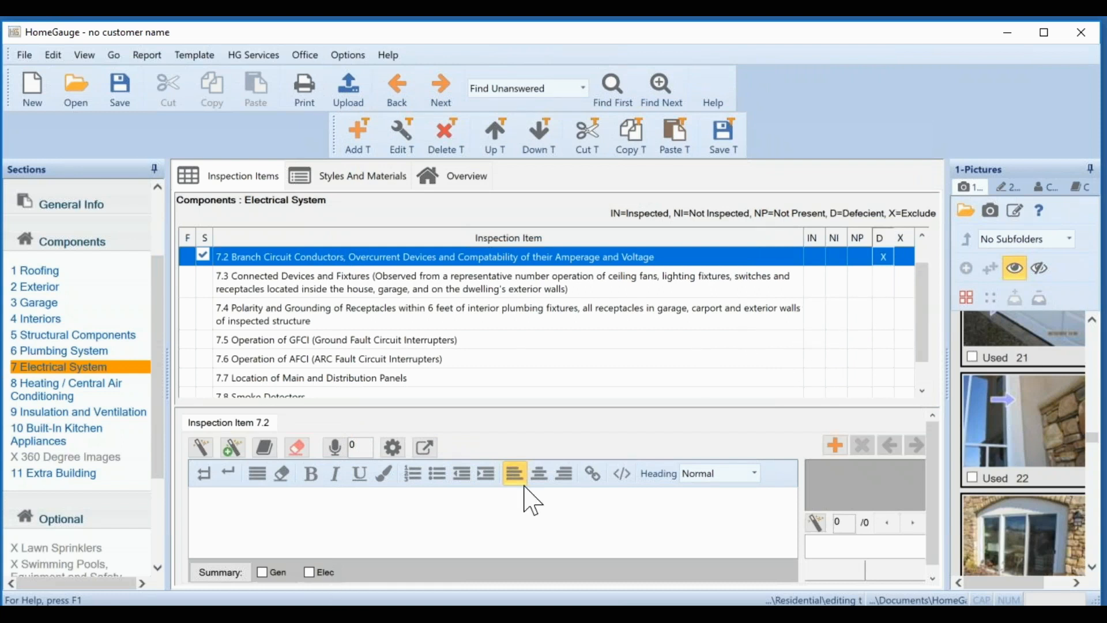
- Set the "Alum wiring long desc" comment of item 7.2 to automatically select the Electrical summary, without inserting the comment
left_click(201, 449)
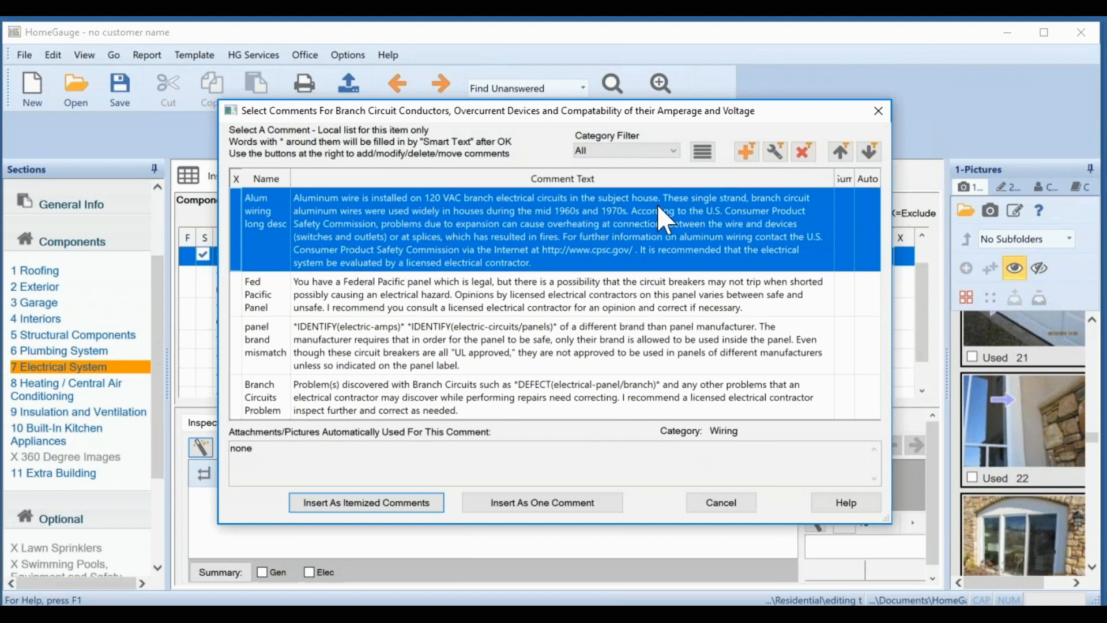
left_click(774, 153)
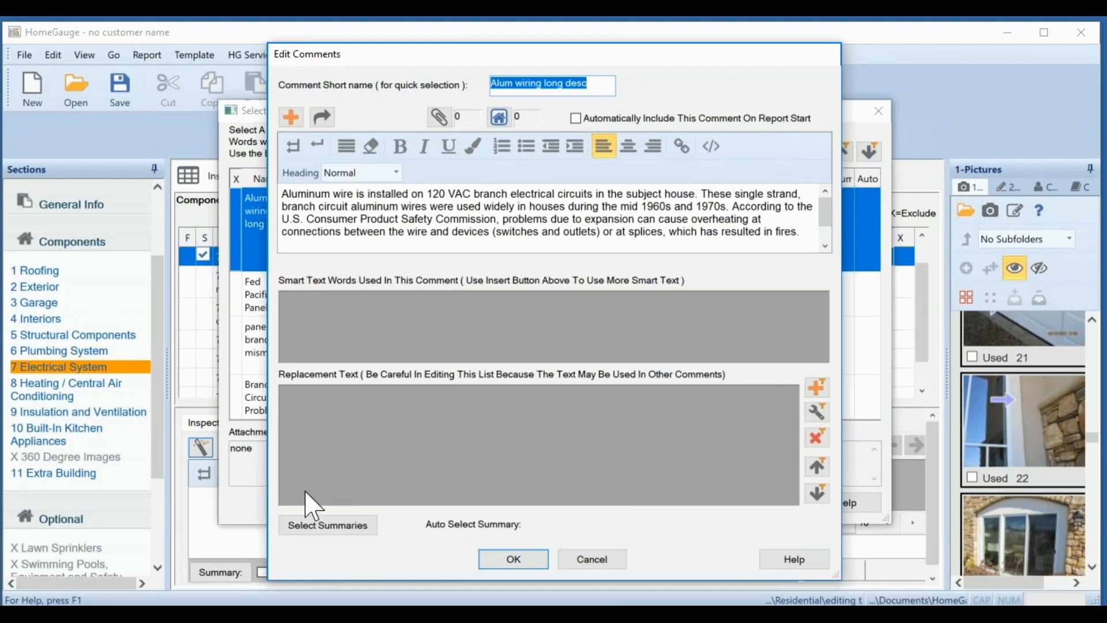
left_click(341, 526)
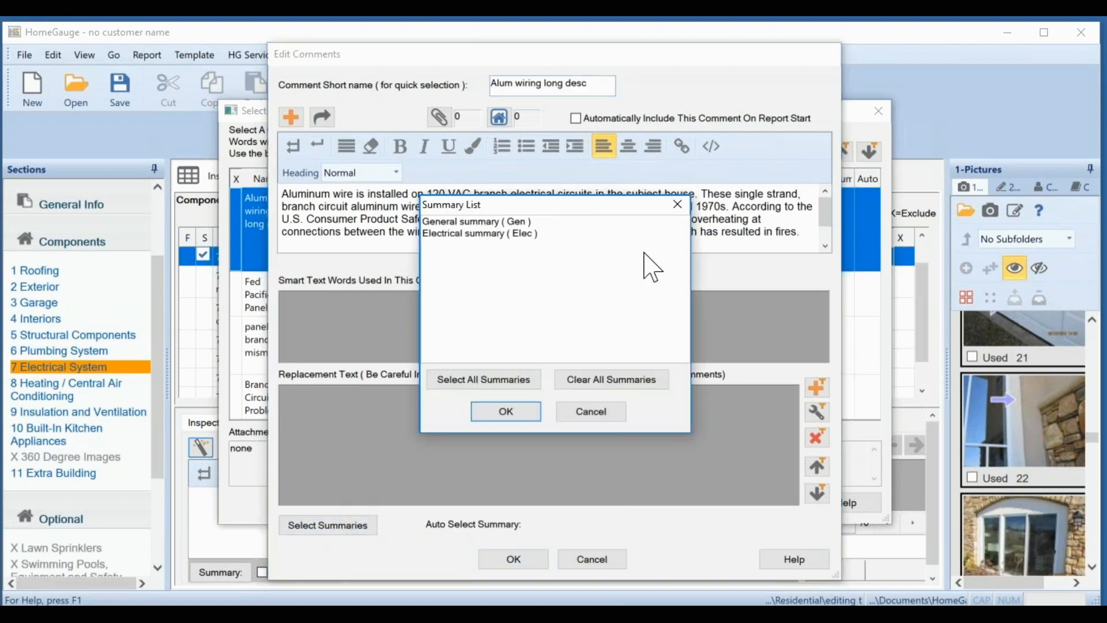
left_click(478, 235)
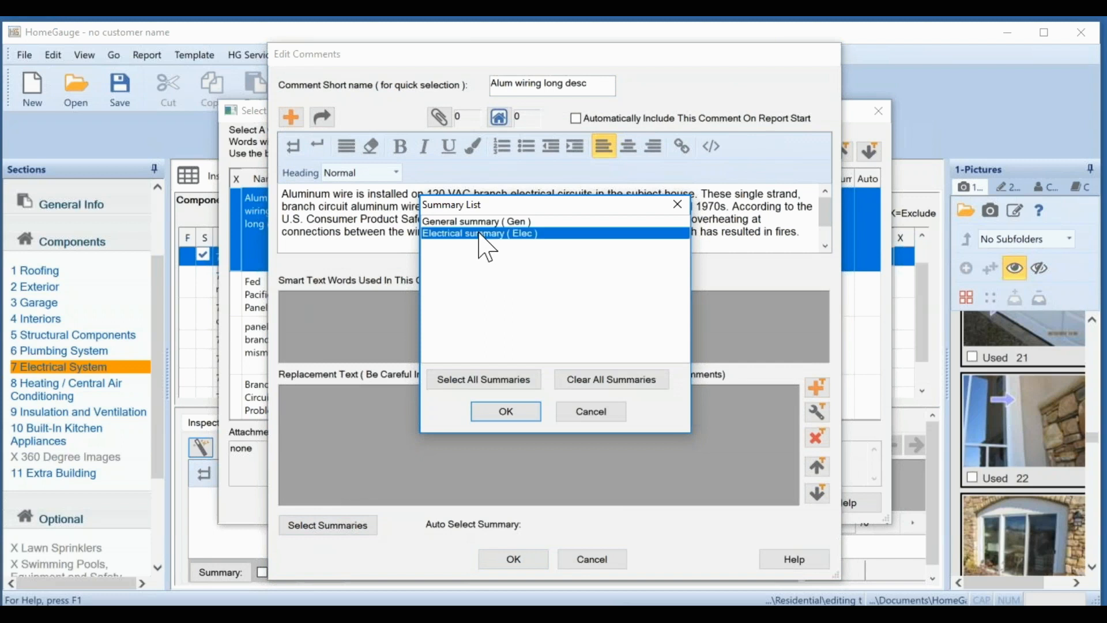
left_click(507, 413)
left_click(513, 559)
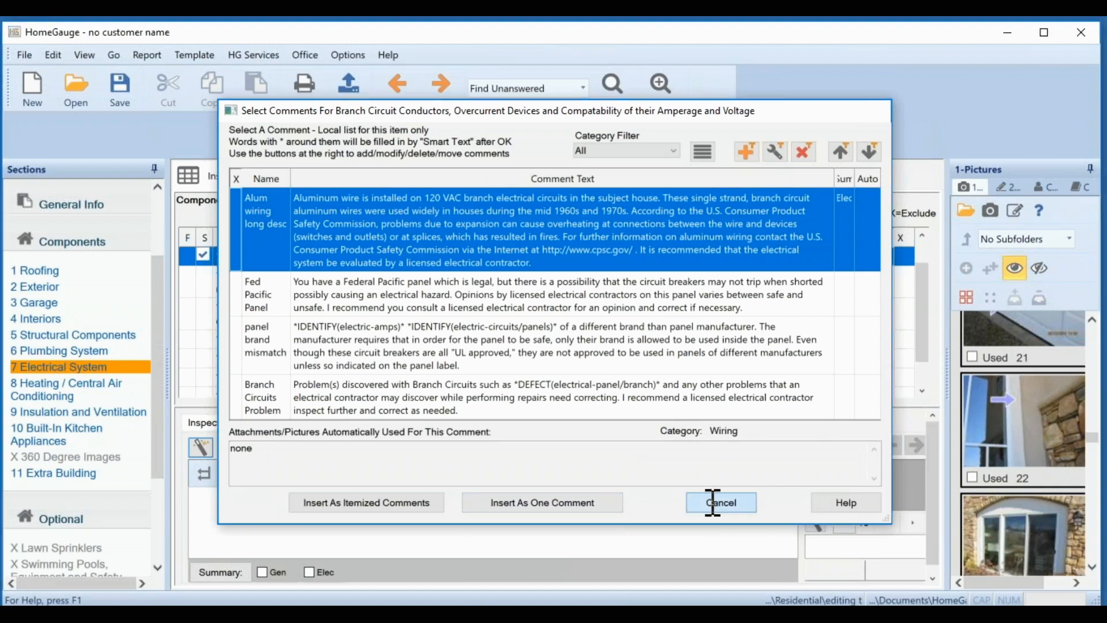
left_click(721, 509)
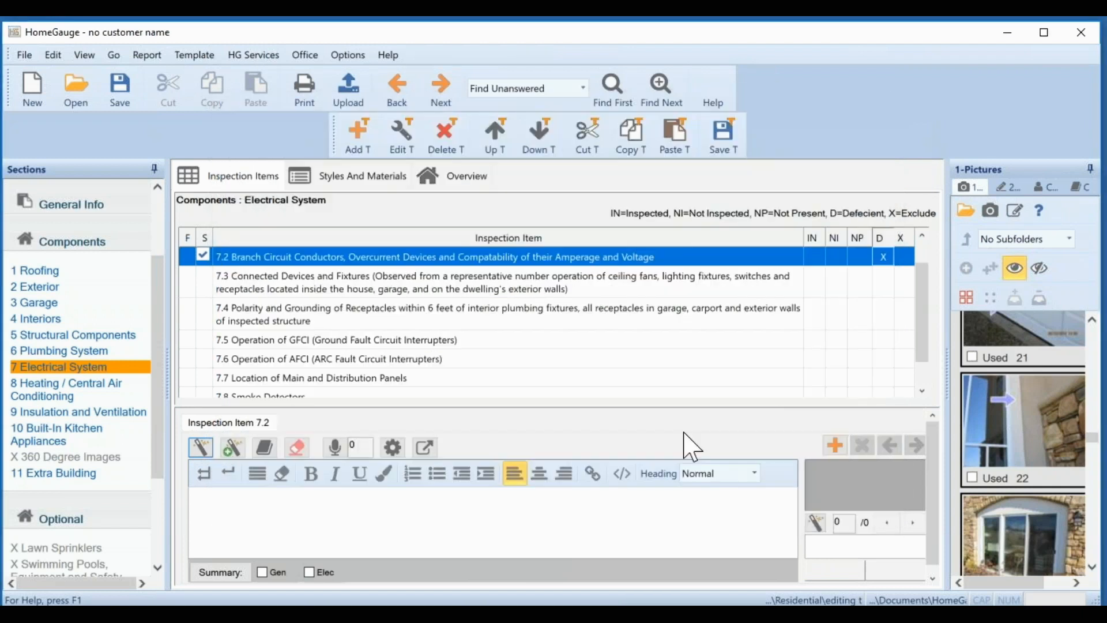
- Save the template and reopen the comment list of item 7.2 to check the comment's summary assignment
left_click(723, 141)
left_click(205, 453)
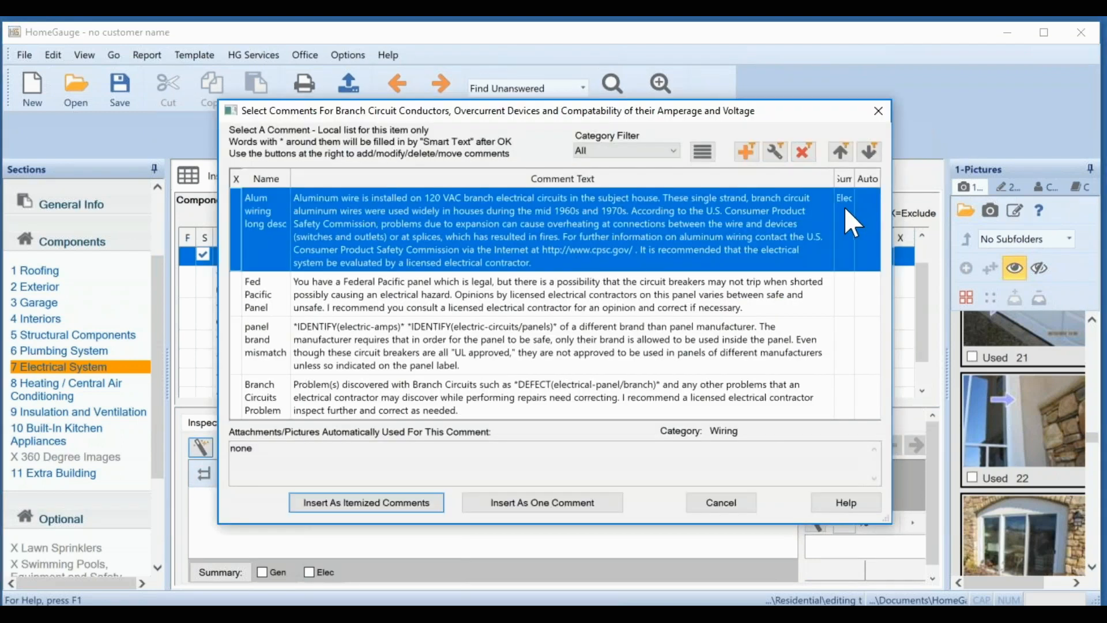
- Widen the Sum column and insert the aluminum wiring comment into item 7.2 as one comment
mouse_move(835, 176)
left_mouse_down()
mouse_move(817, 176)
mouse_move(854, 178)
left_mouse_up()
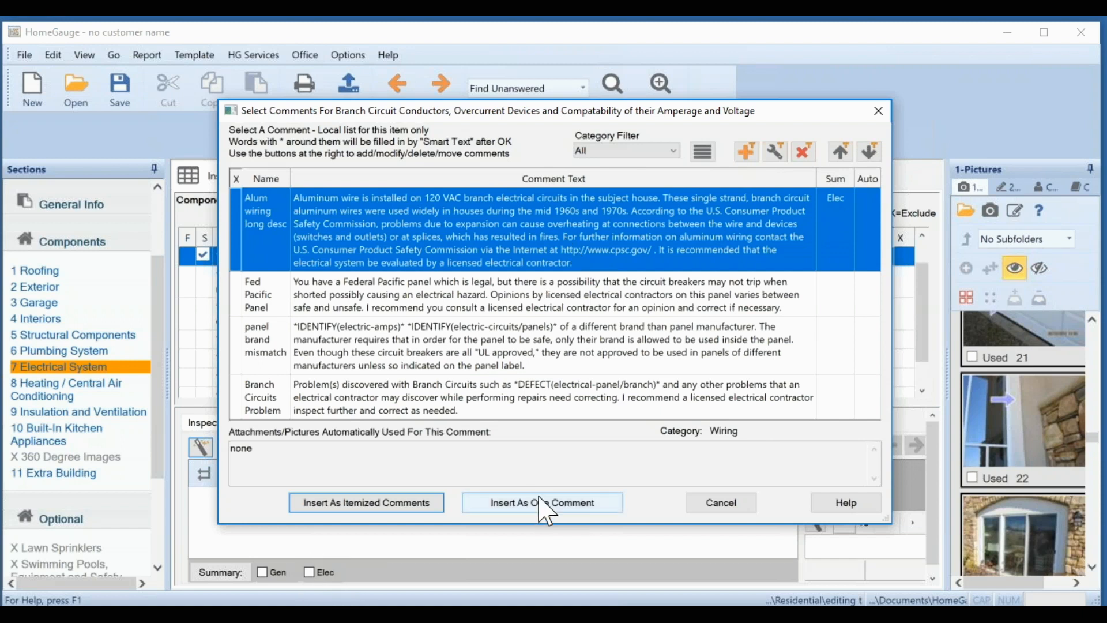
left_click(237, 215)
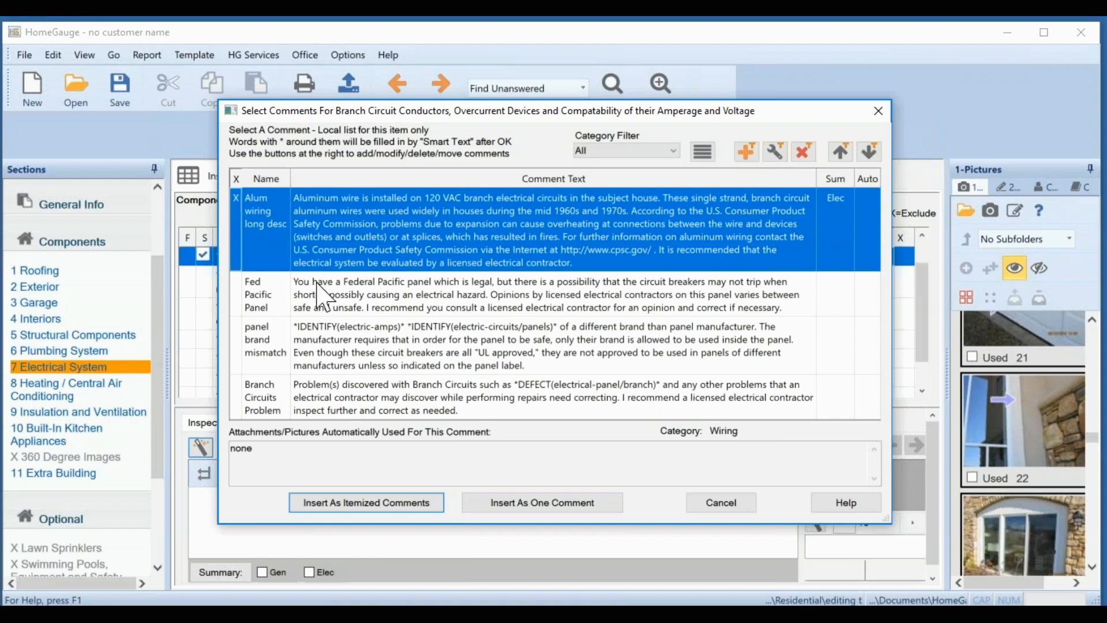
left_click(545, 503)
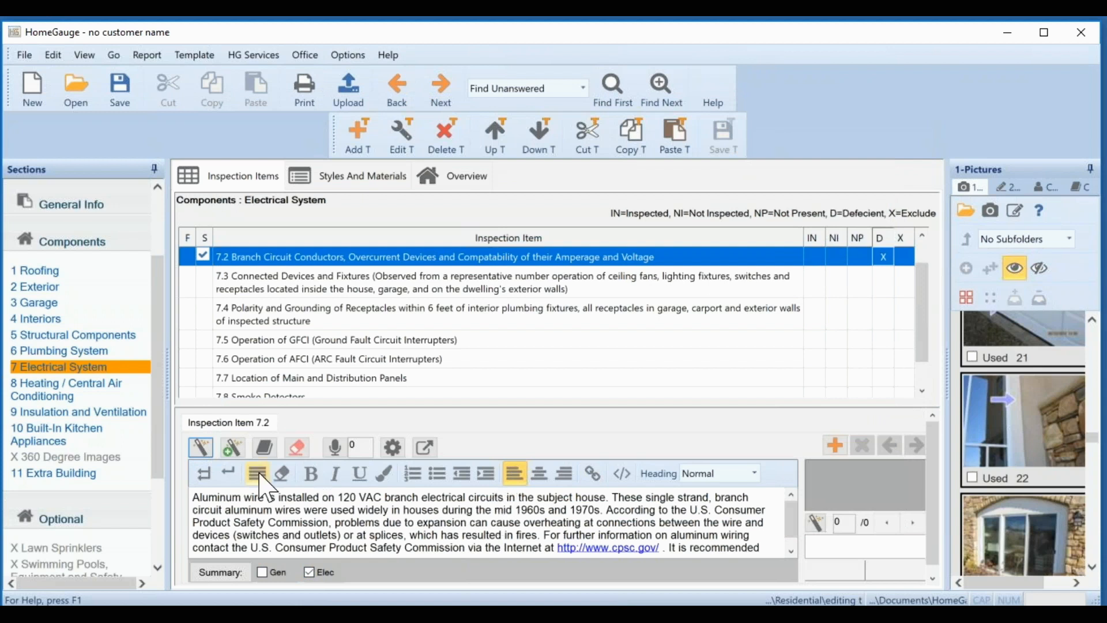
- Examine the summary options of the Roof System comment "roof life gone 1-2 yrs or less" and leave them unchanged
left_click(44, 271)
left_click(199, 453)
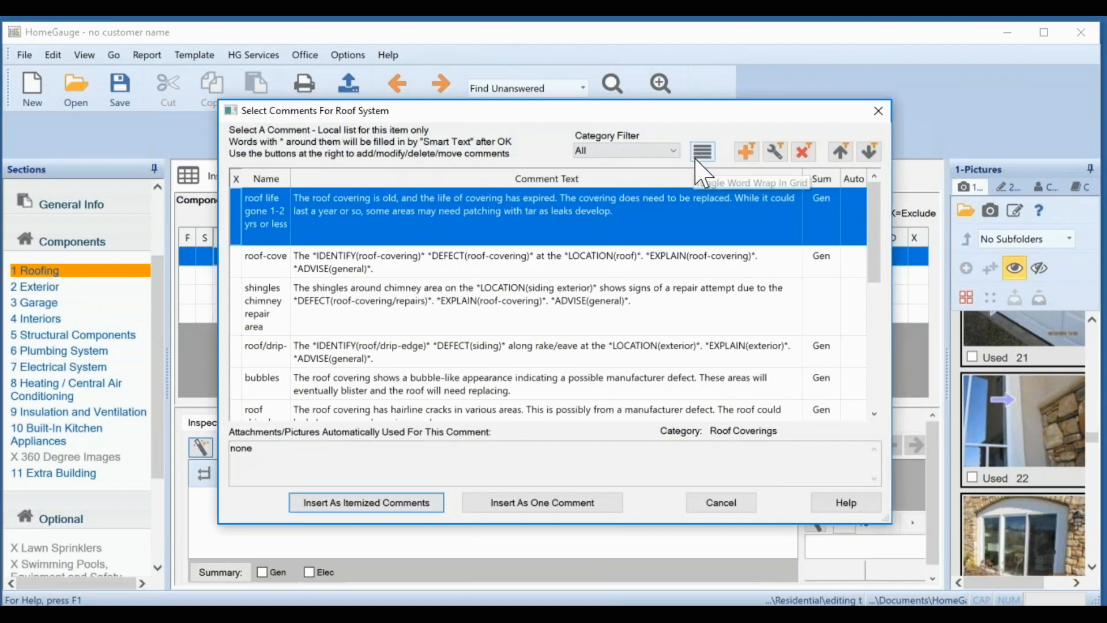
scroll(876, 224, "down", 1)
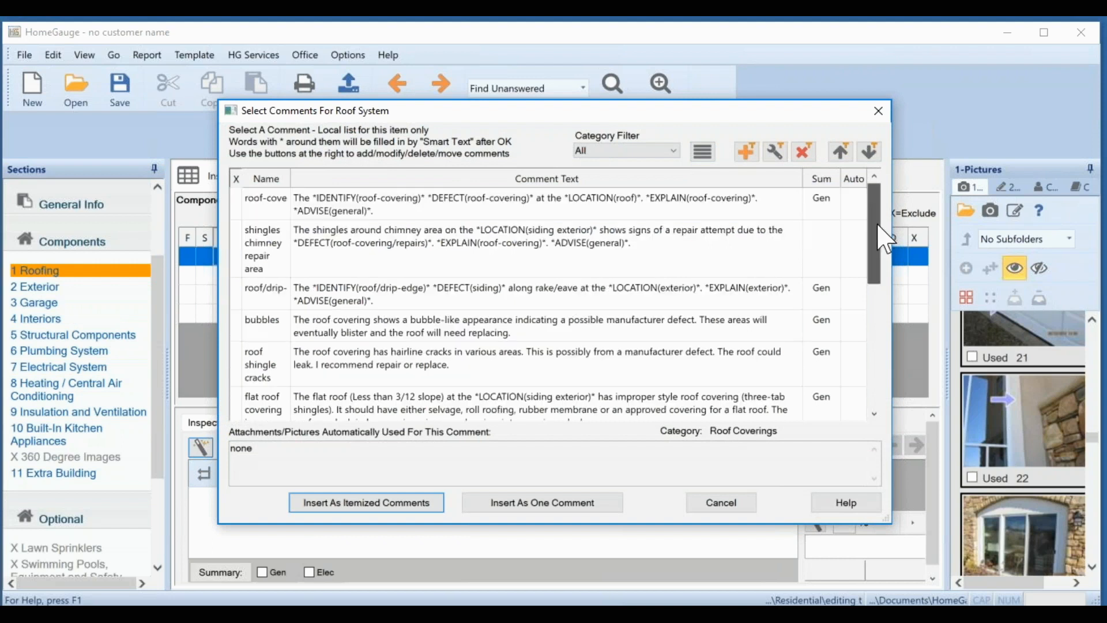
left_click_drag(880, 226, 809, 222)
left_click(774, 153)
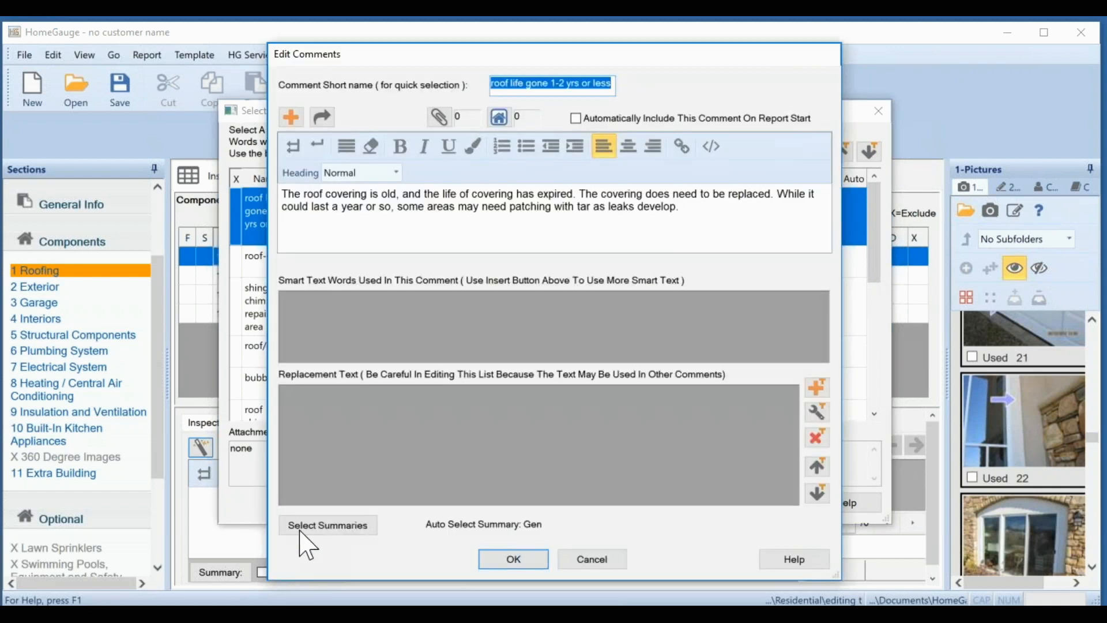
left_click(298, 528)
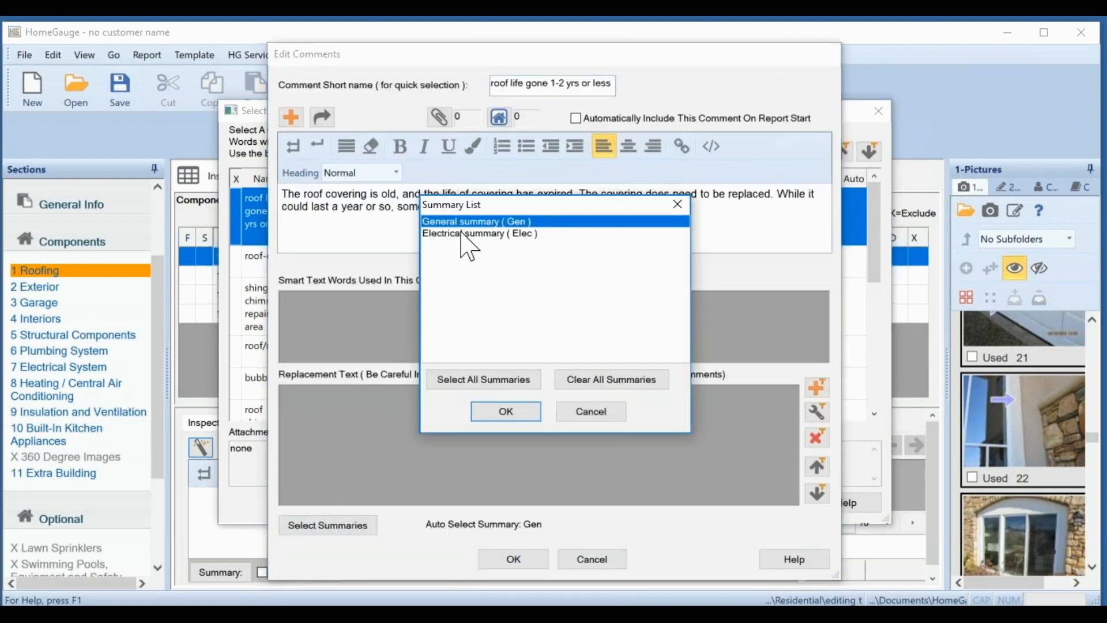
left_click(600, 417)
left_click(571, 562)
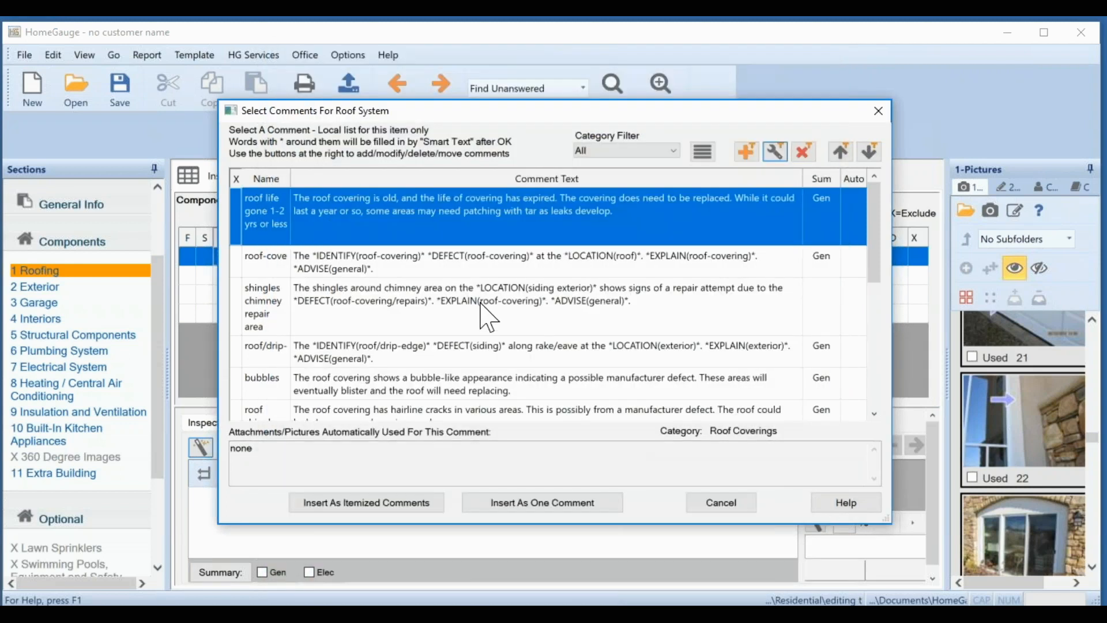
- Look through the Roof System comments for their summary assignments, including the chimney shingle repair comment, and close the list
left_click(482, 315)
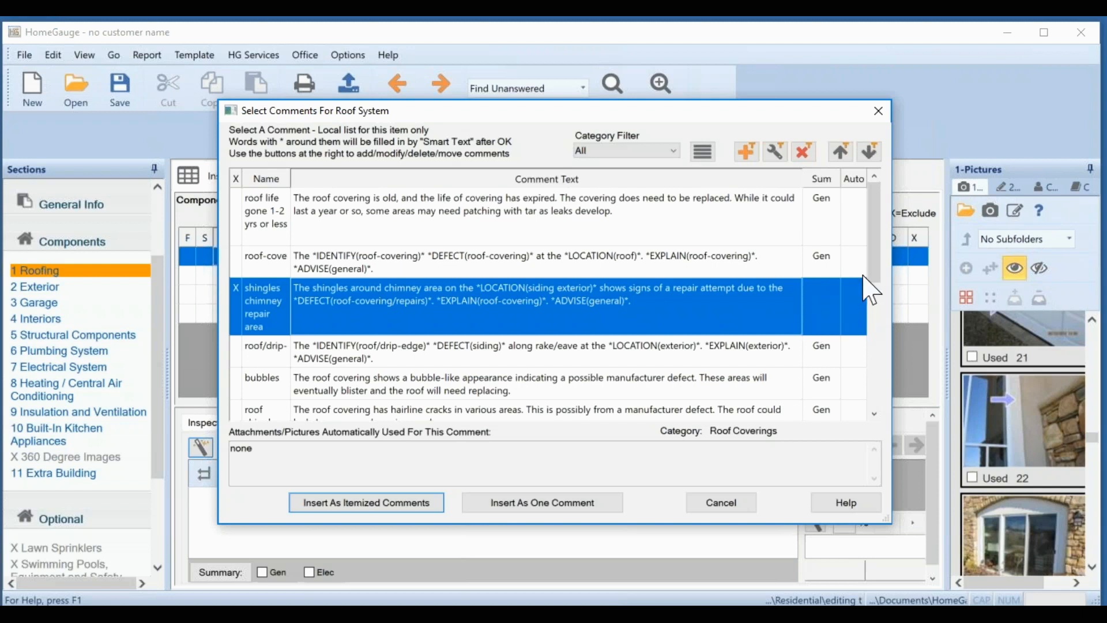
scroll(873, 300, "down", 2)
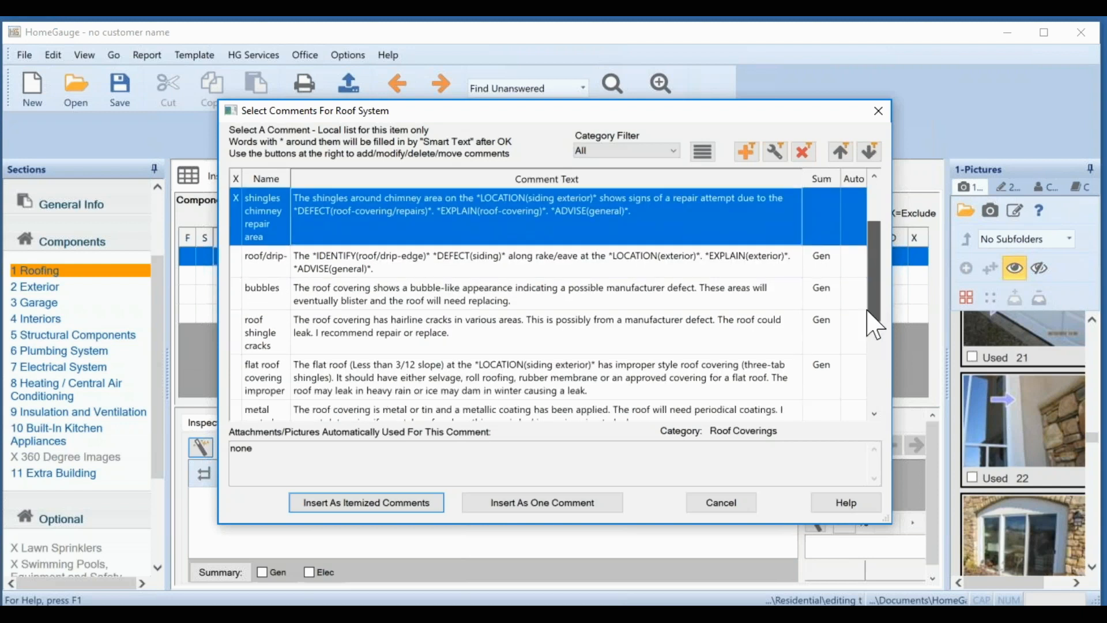
left_click(882, 117)
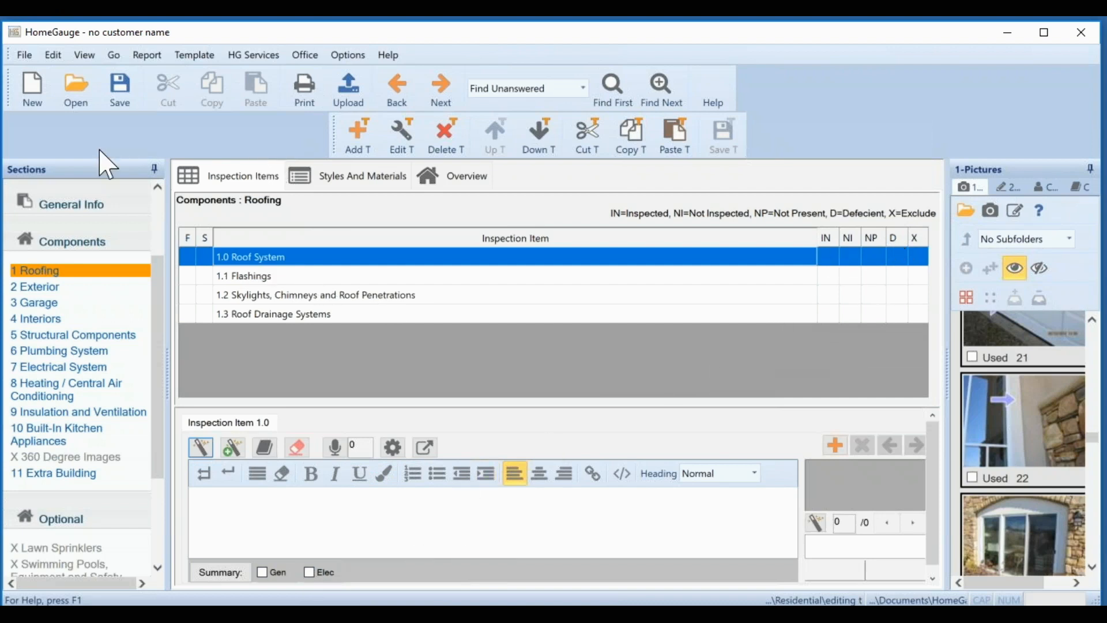
- Start a new report without saving the current one, using the Advanced-users template "Rooms to Systems Summary (fast-template).ht5"
left_click(36, 99)
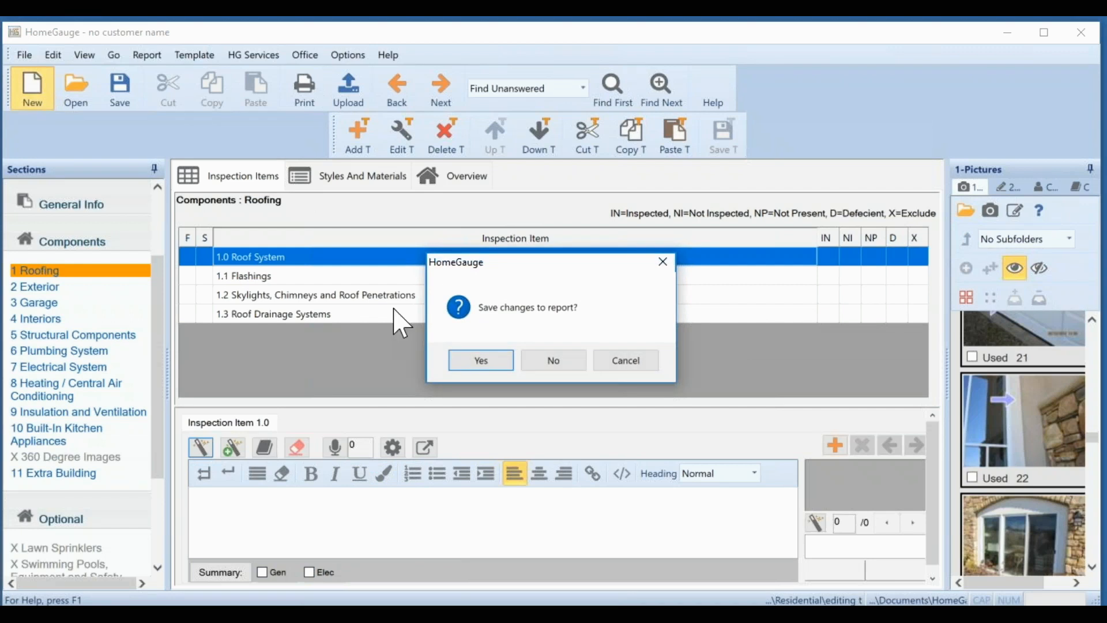
left_click(563, 364)
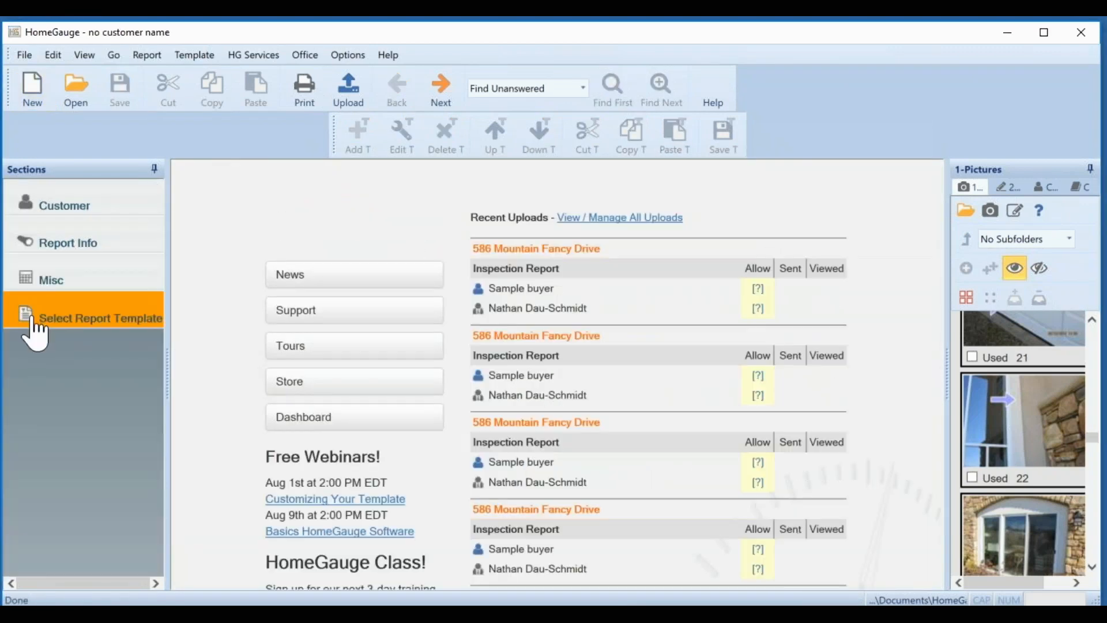
left_click(87, 320)
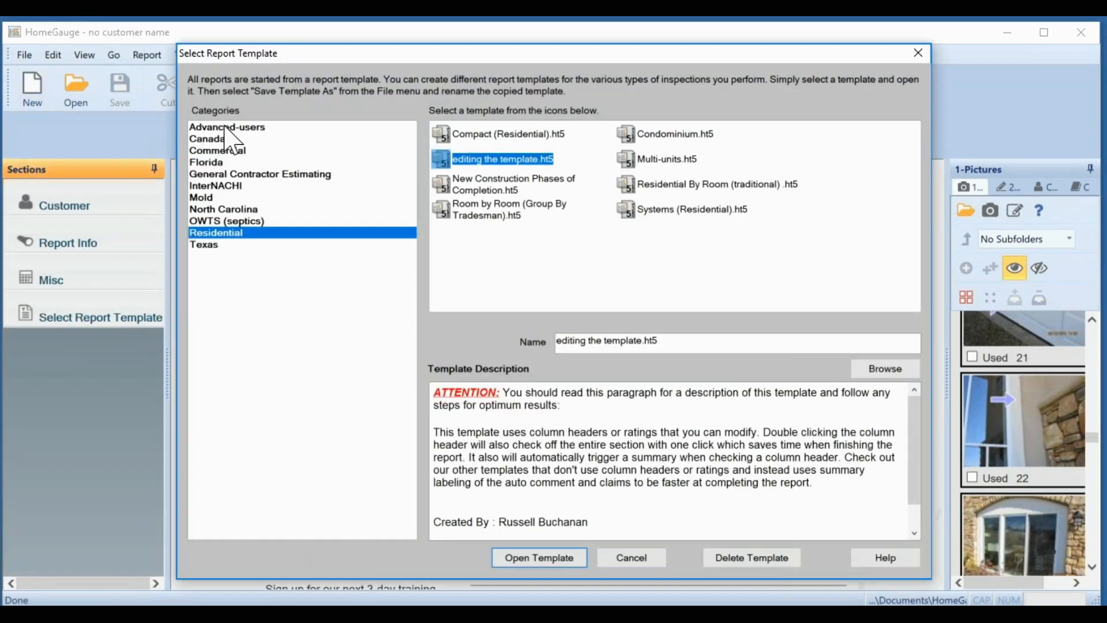
left_click(226, 128)
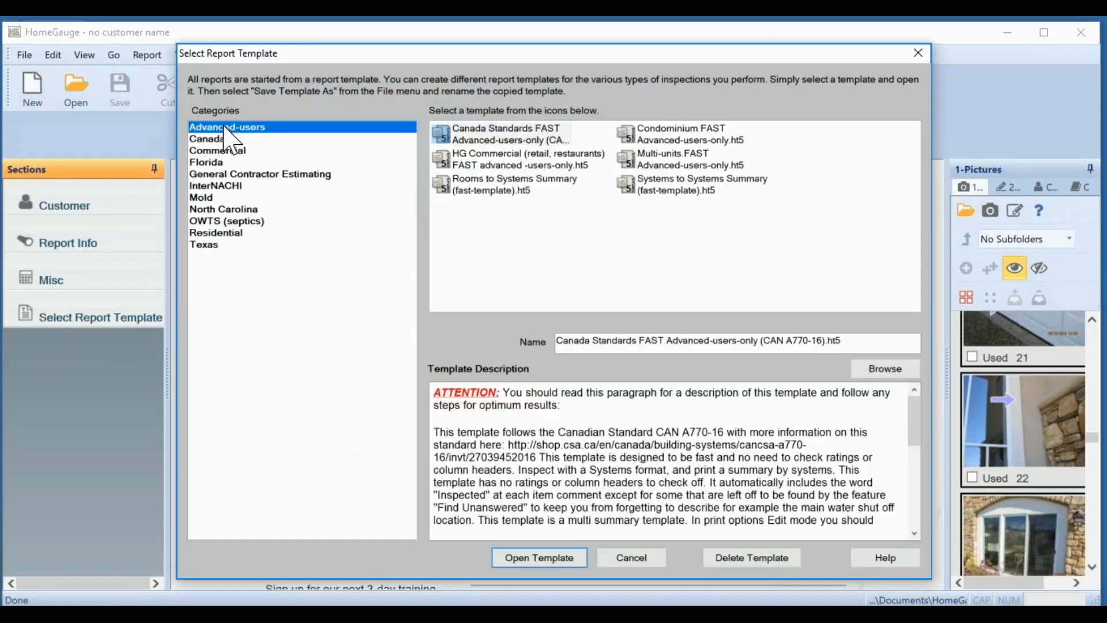
left_click(503, 191)
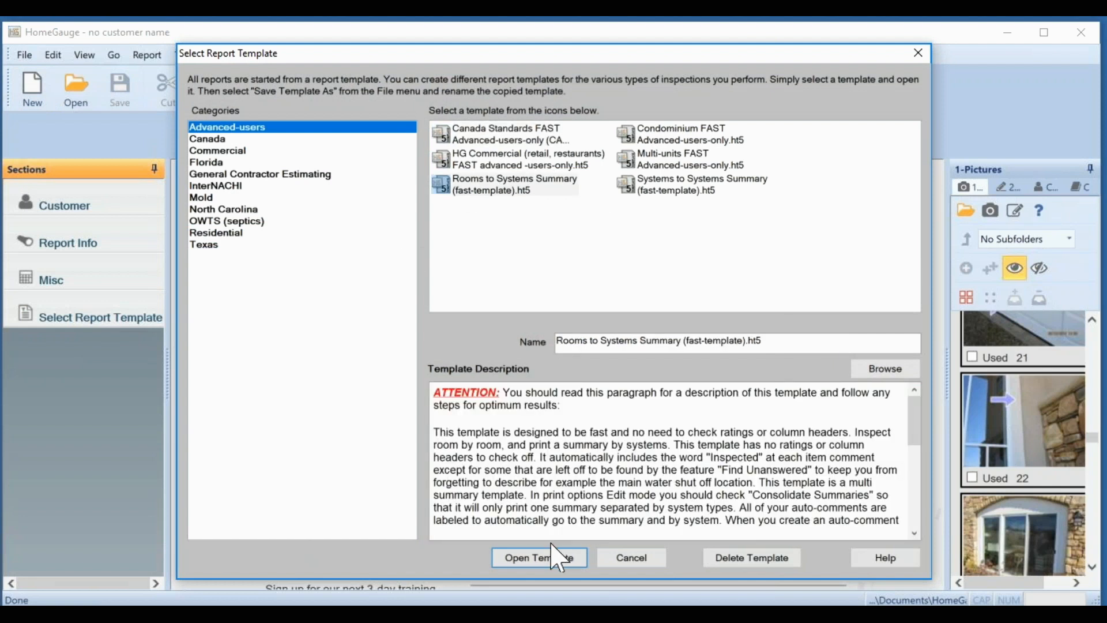
left_click(542, 557)
- Insert the "roof life gone 1-2 yrs or less" comment into item 1.0 Roof Coverings as one comment
left_click(71, 392)
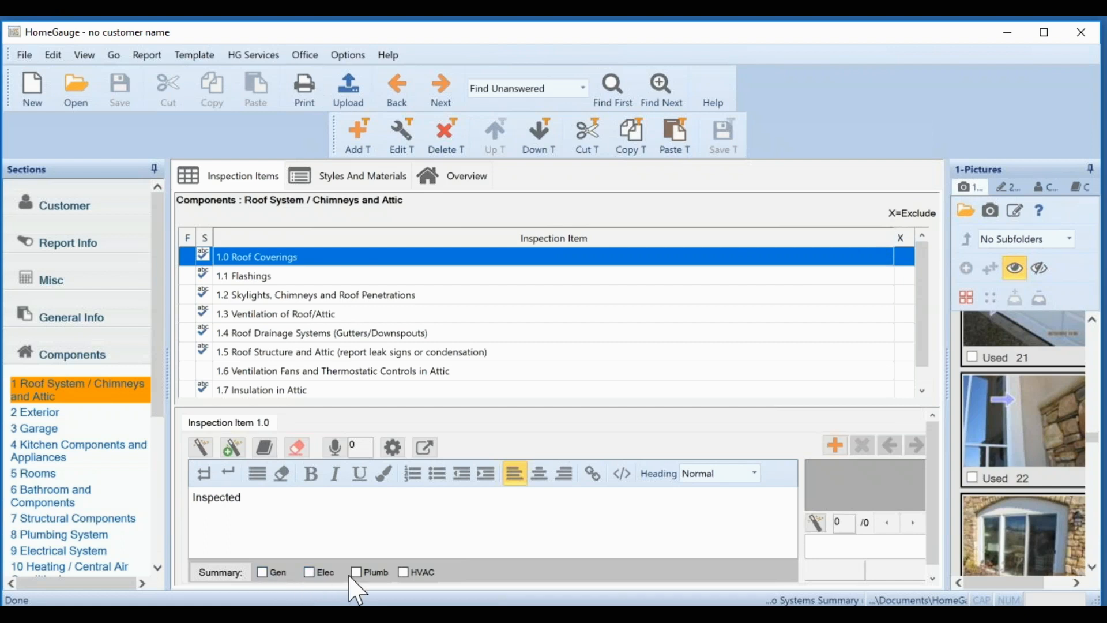
left_click(203, 450)
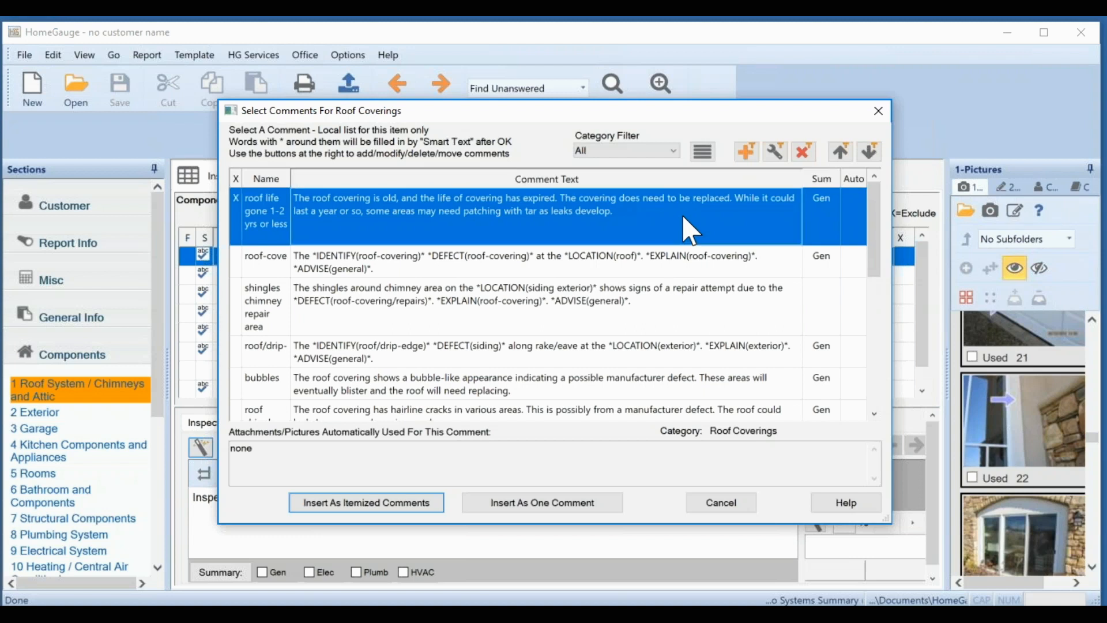
left_click(528, 503)
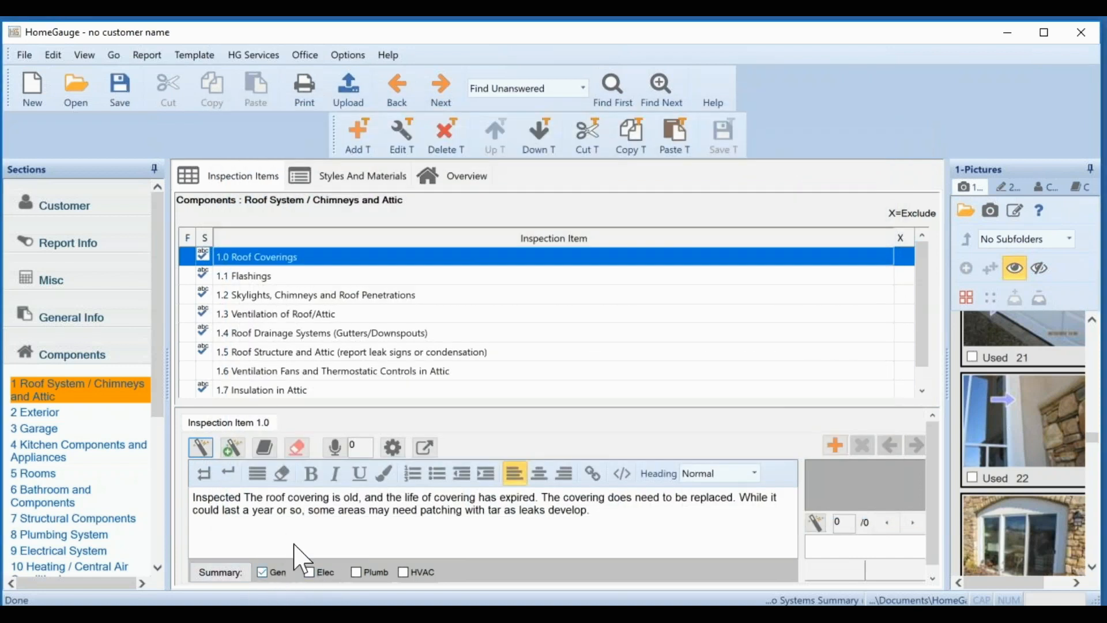
- Insert the "Knockout cover" comment into item 8.0 Plumbing Drain, Waste and Vent Systems as one comment
left_click(82, 536)
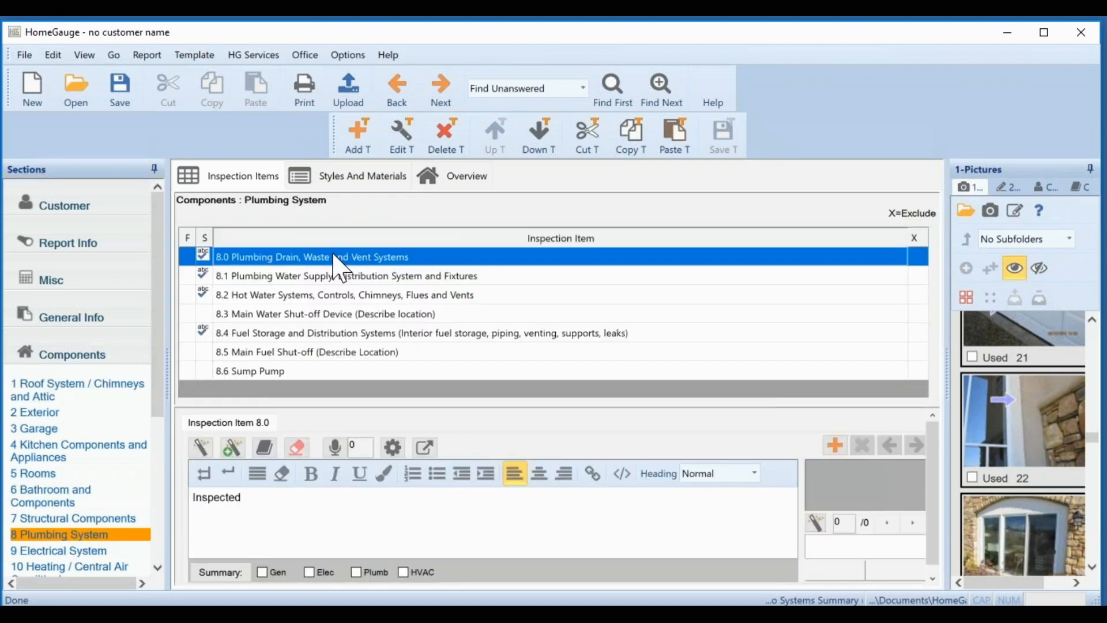
left_click(206, 454)
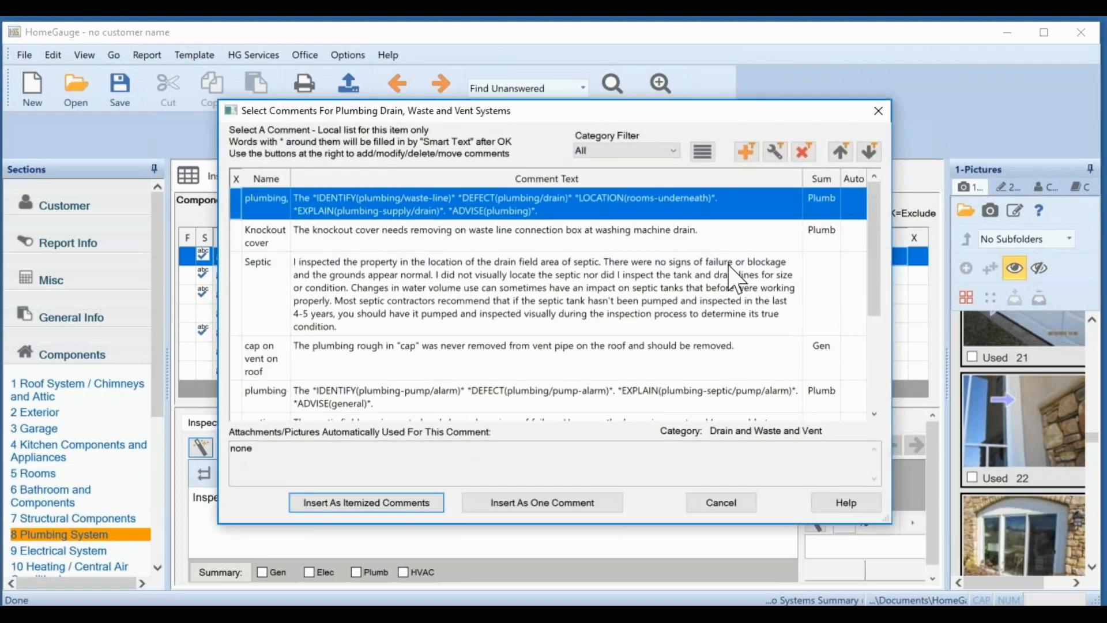
left_click(619, 247)
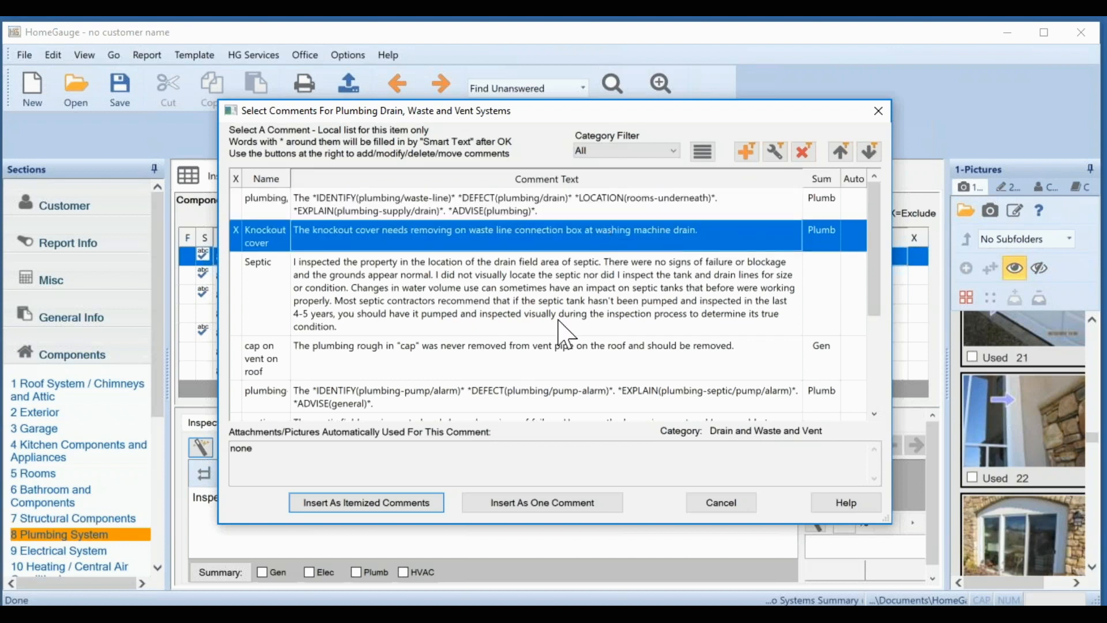
left_click(536, 516)
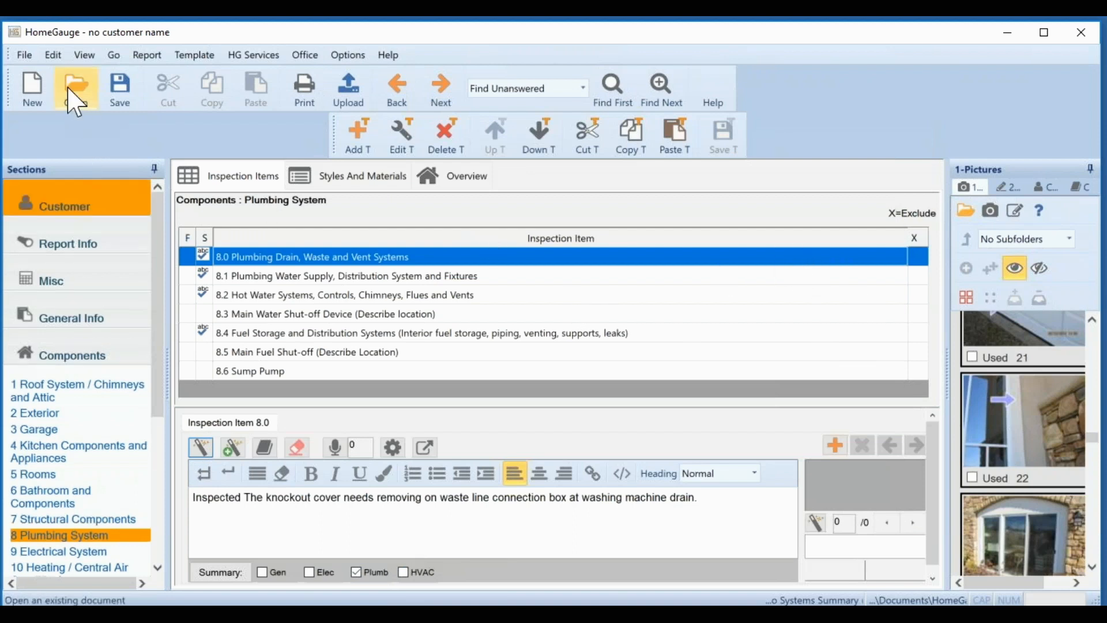
- Start a new report without saving the current one, using the Residential template "editing the template.ht5"
left_click(32, 97)
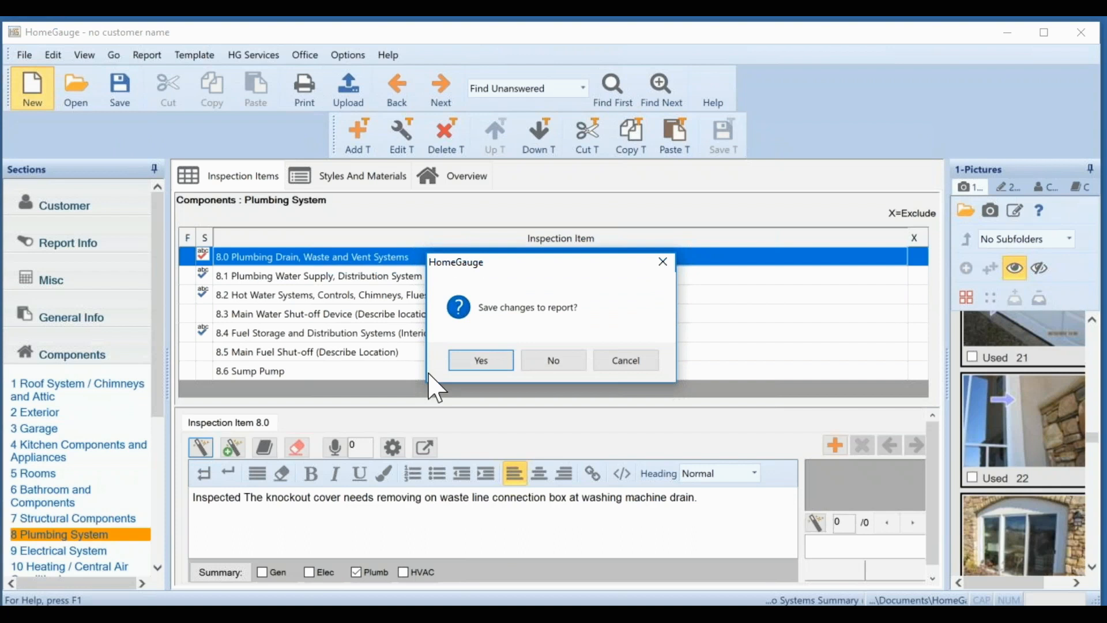
left_click(572, 358)
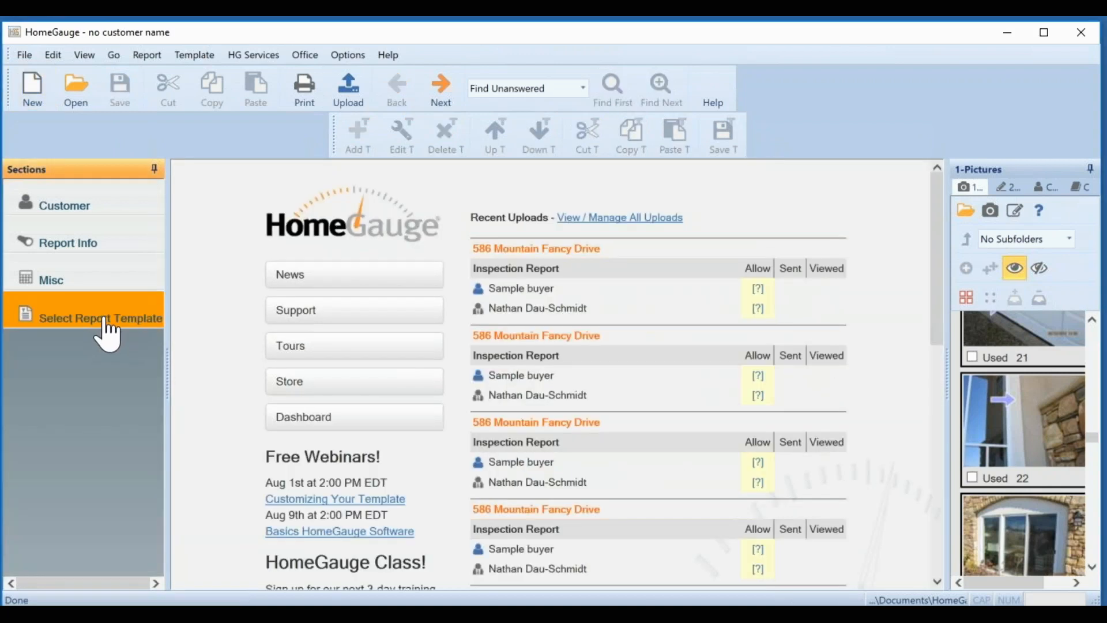
left_click(104, 318)
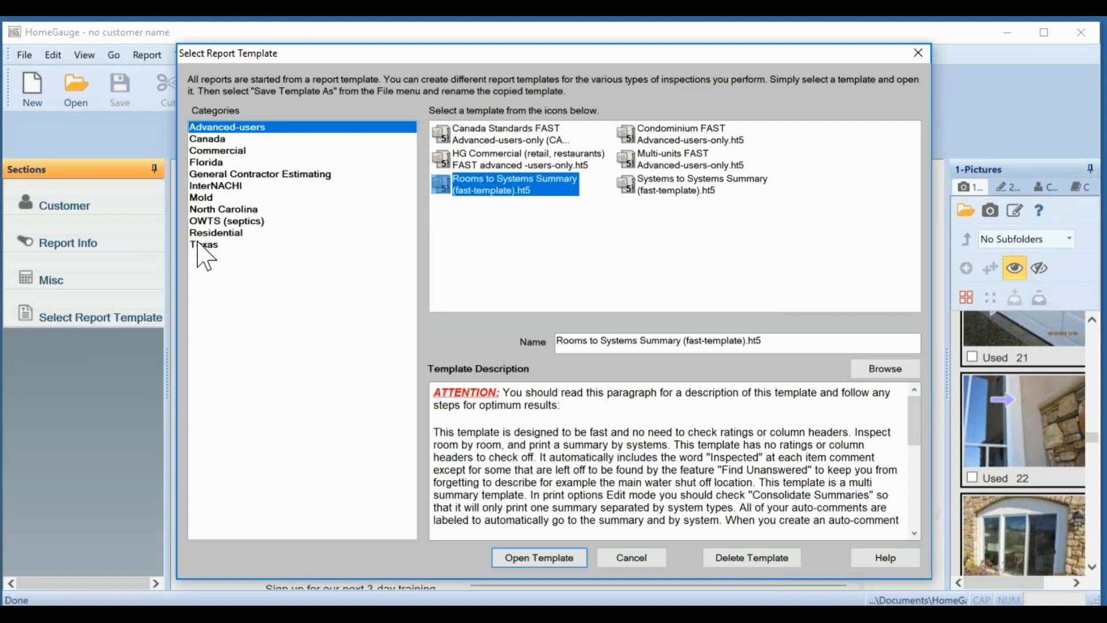
left_click(209, 233)
left_click(466, 159)
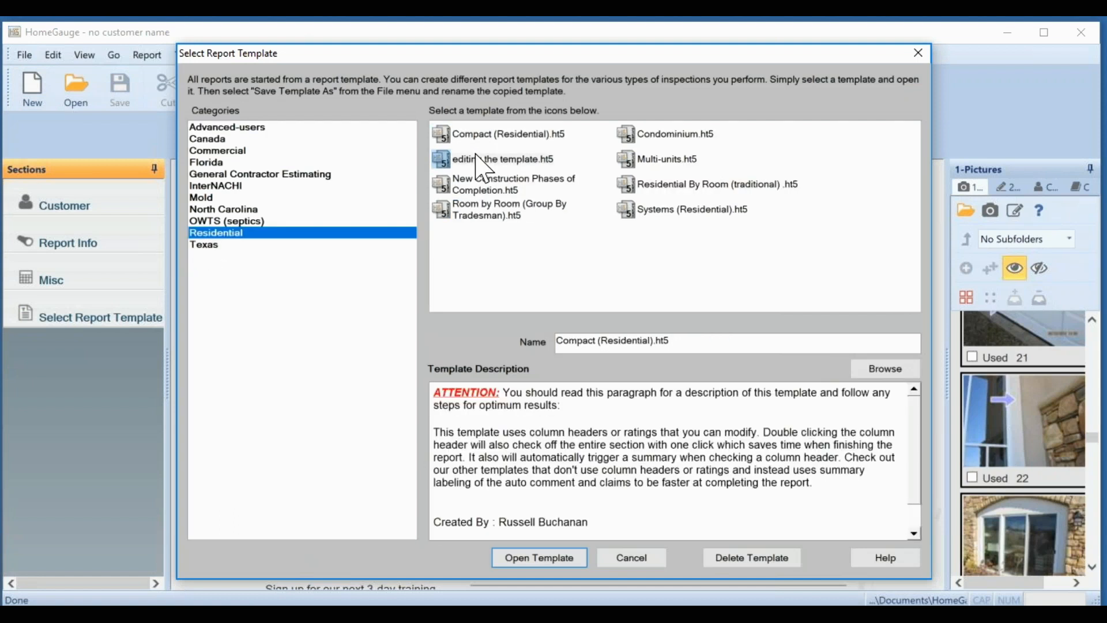
left_click(531, 558)
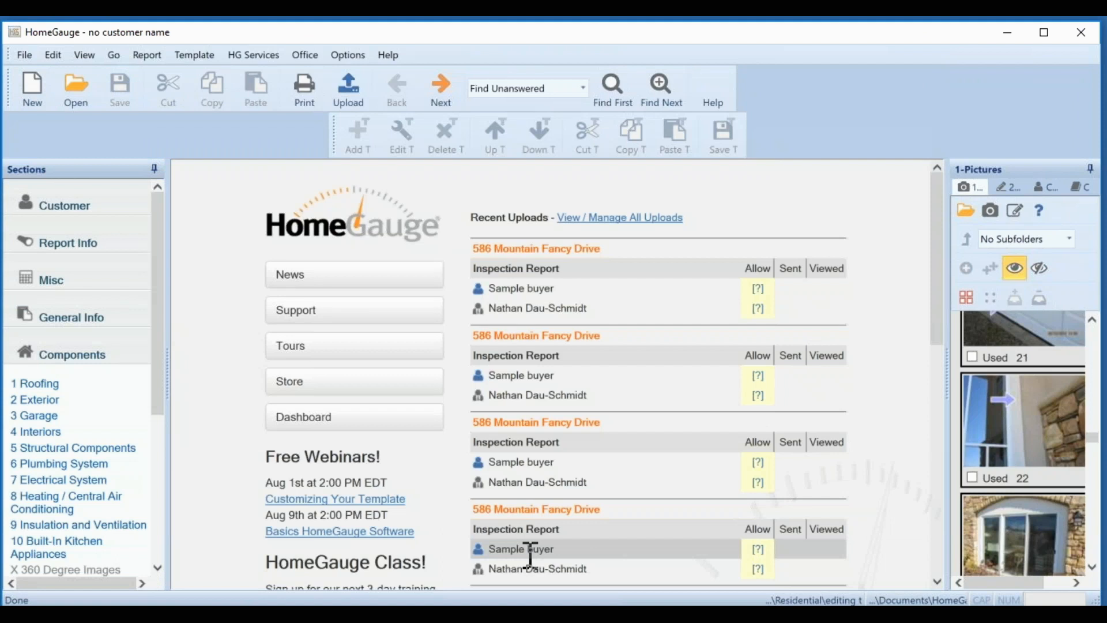
- Open the "T&P piping need 6 inches" comment of Plumbing System item 6.2 Hot Water Systems for editing
left_click_drag(158, 383, 157, 433)
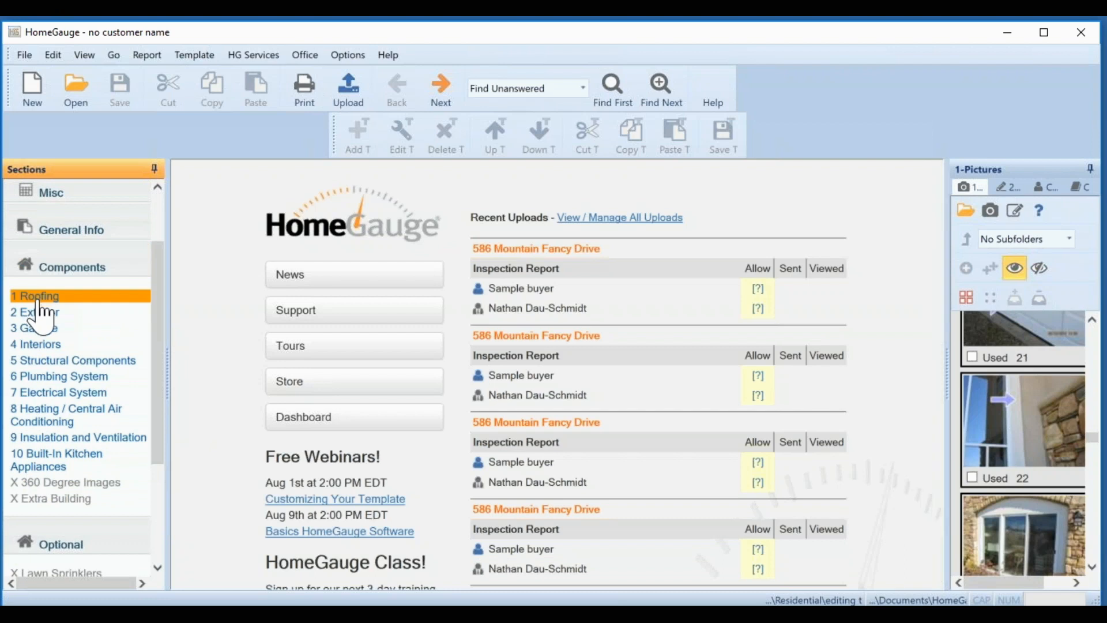
left_click(48, 383)
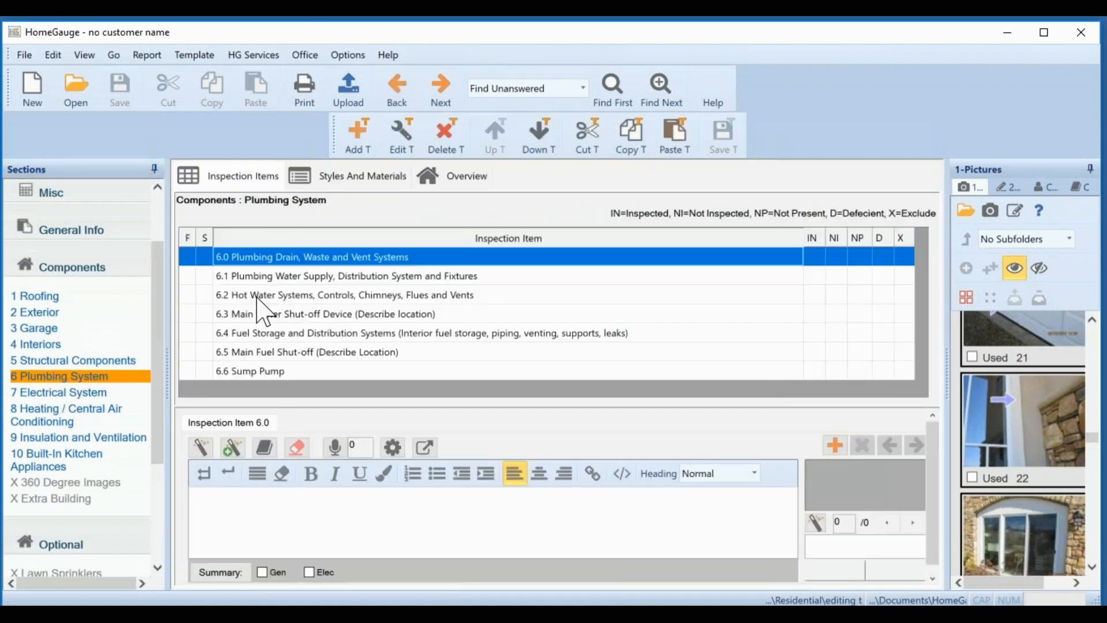
left_click(261, 296)
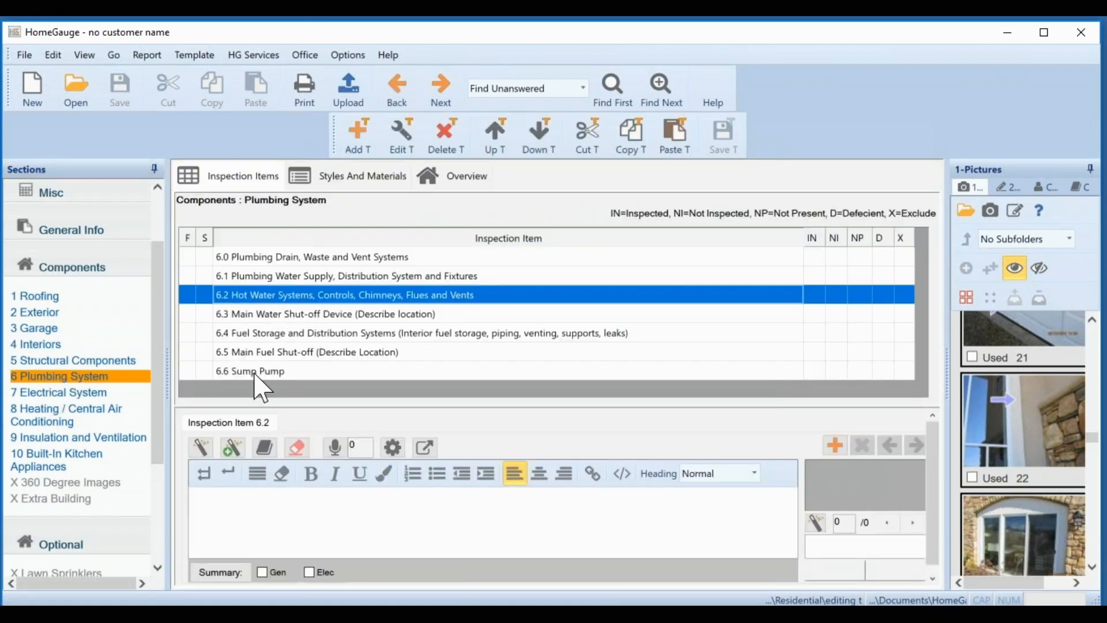
left_click(203, 449)
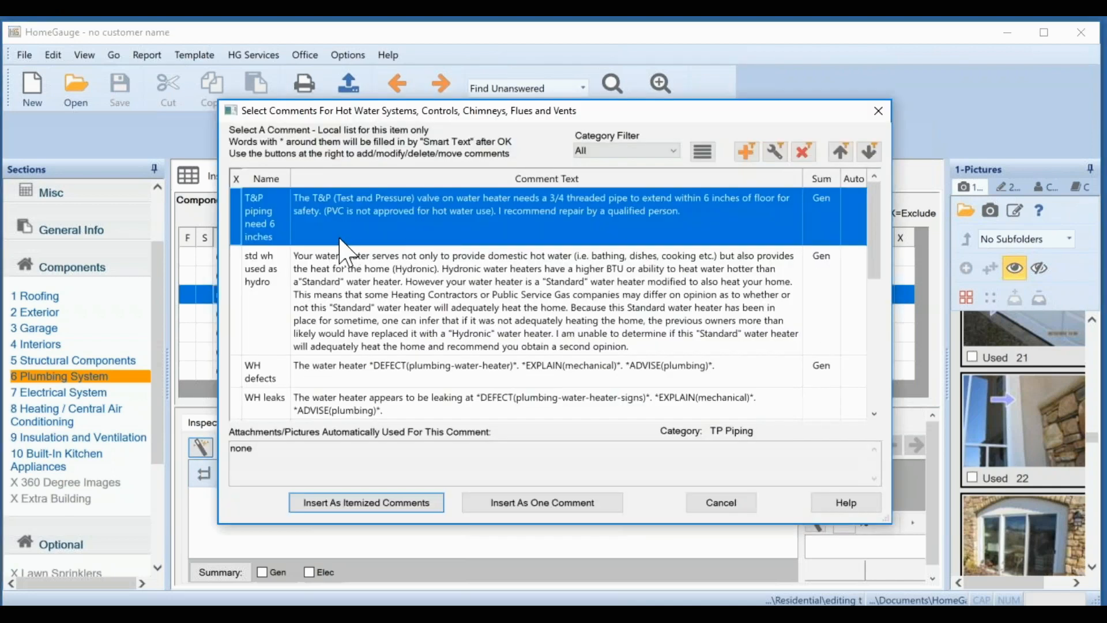
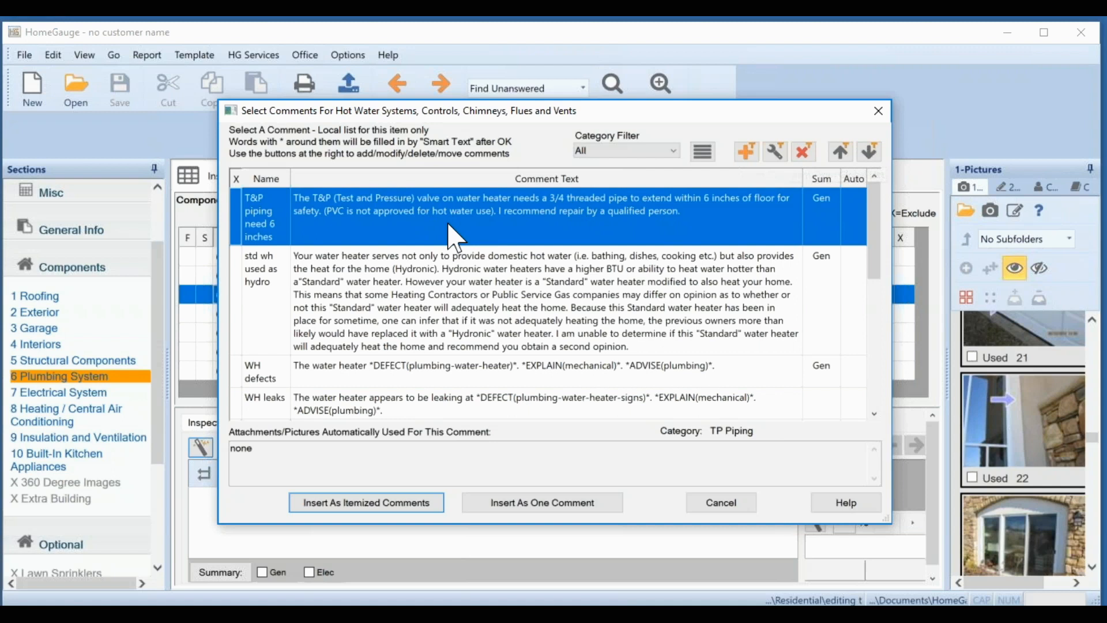
left_click(774, 151)
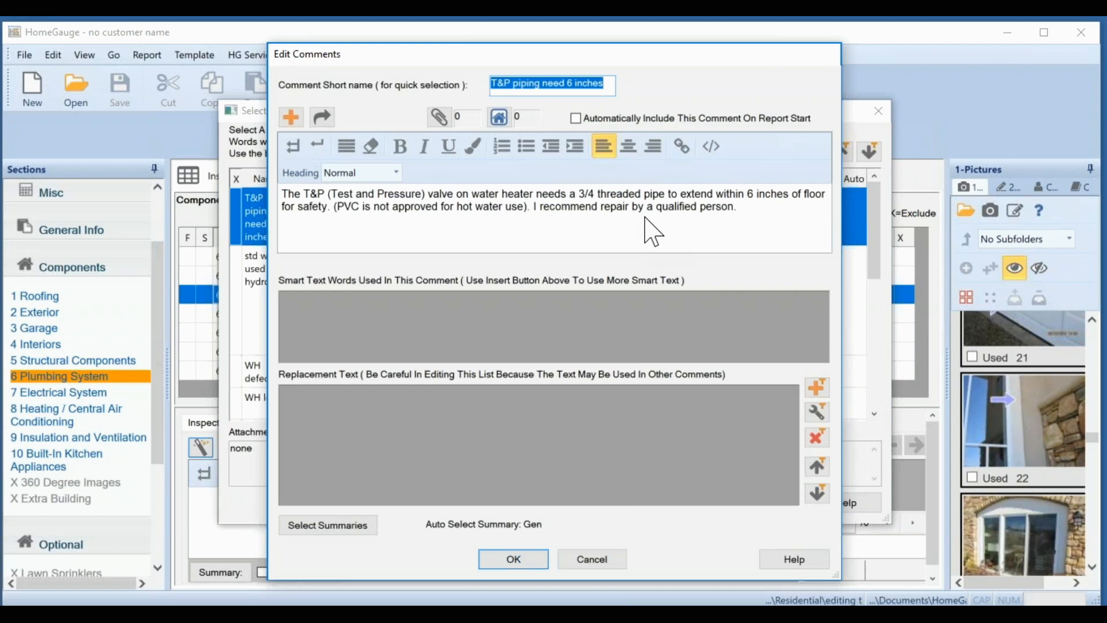
left_click(743, 200)
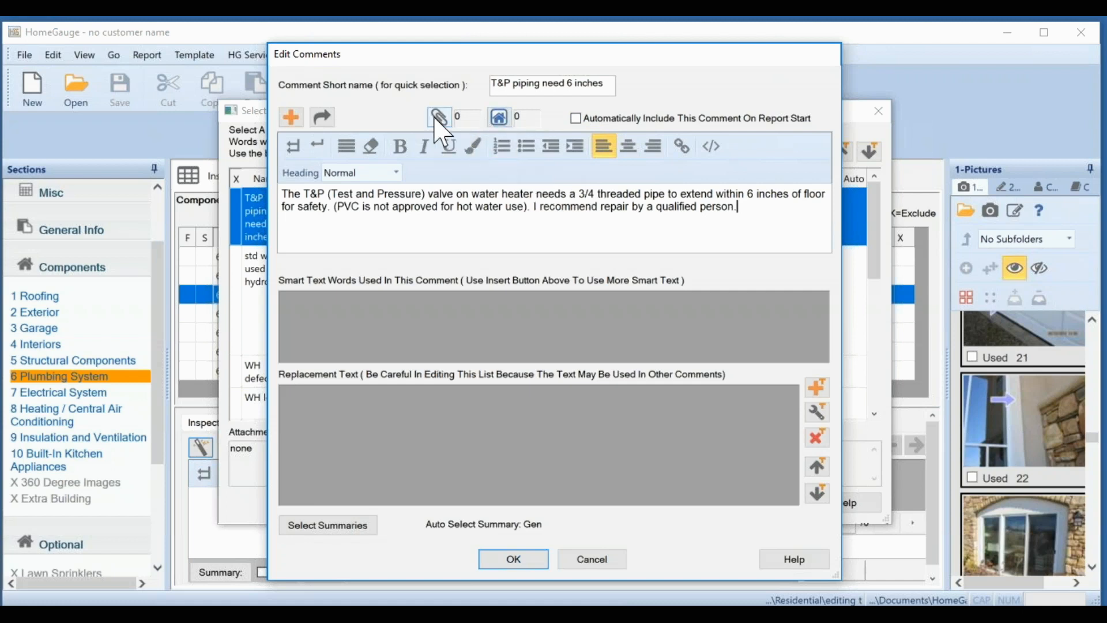
- Add the drawing 2B---ELECTRIC-WATER-HEATER-TP-VALVE.jpg from HomeGauge's Drawings\Plumbing folder as an automatic picture for the comment
left_click(499, 119)
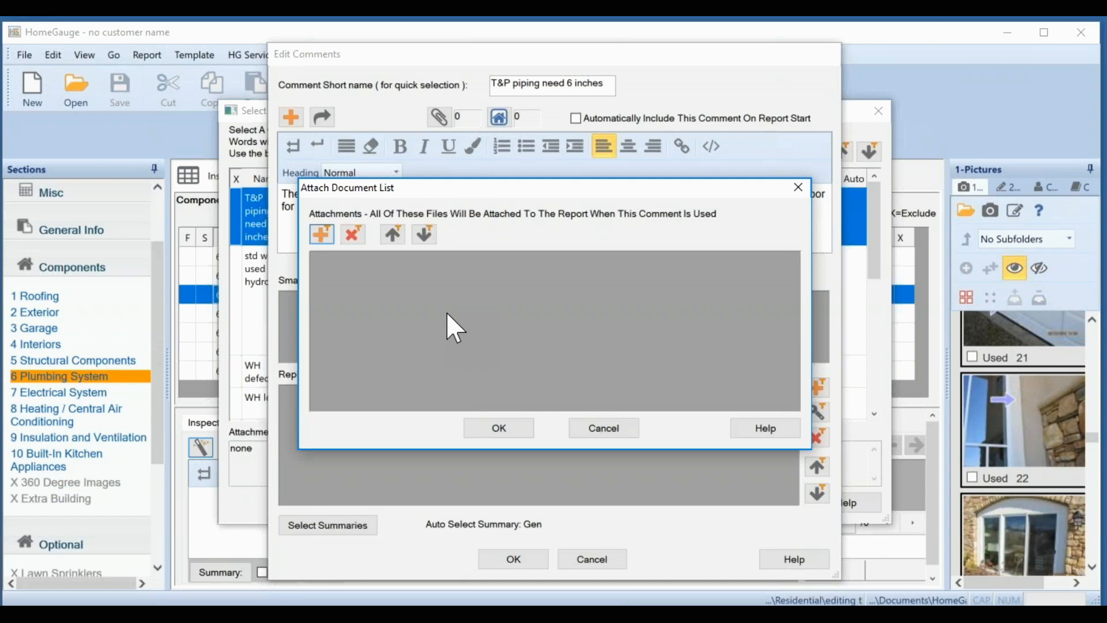
left_click(321, 236)
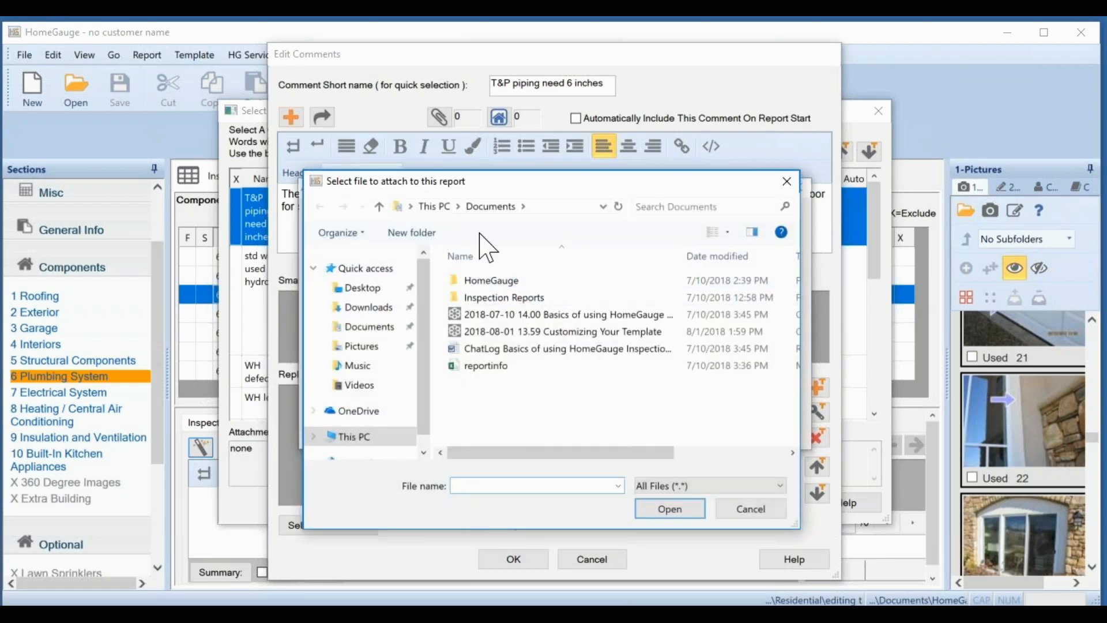
double_click(473, 280)
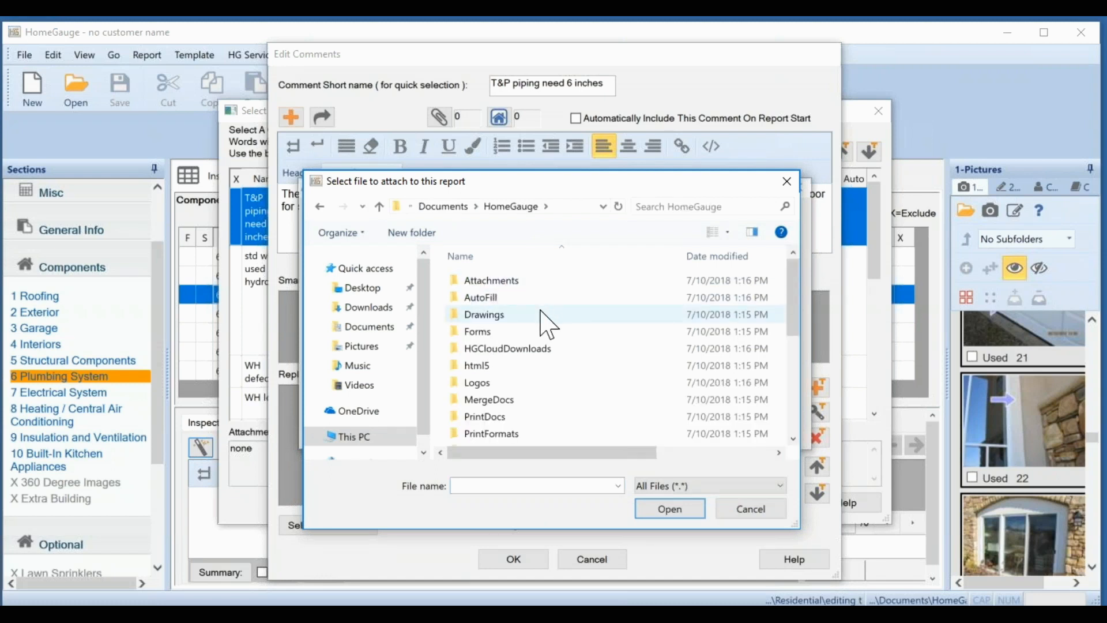
double_click(494, 316)
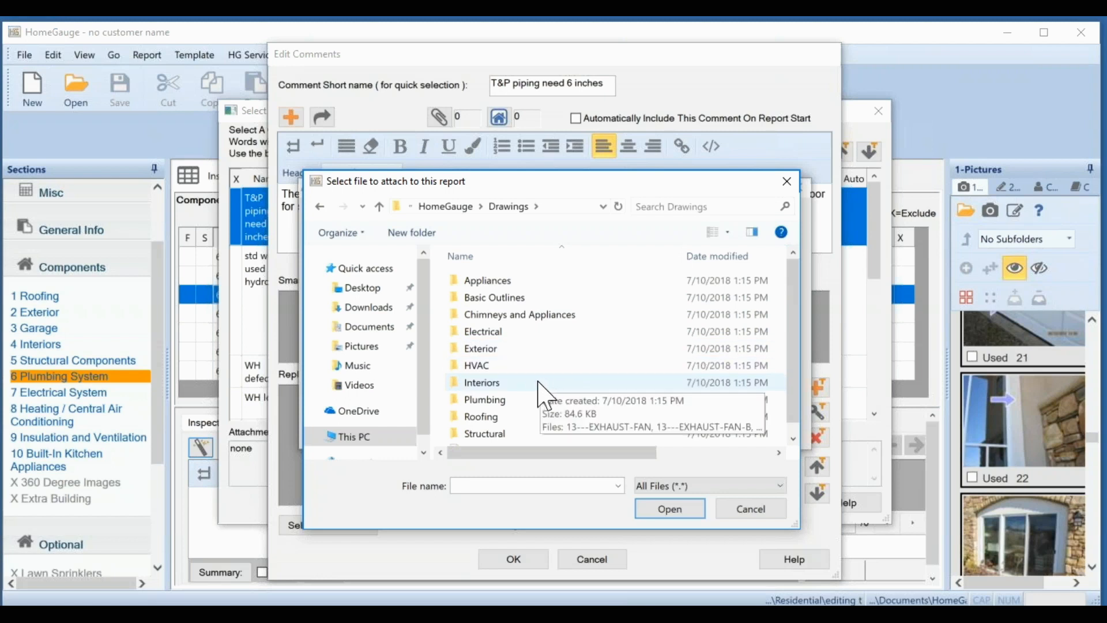
left_click_drag(797, 394, 791, 414)
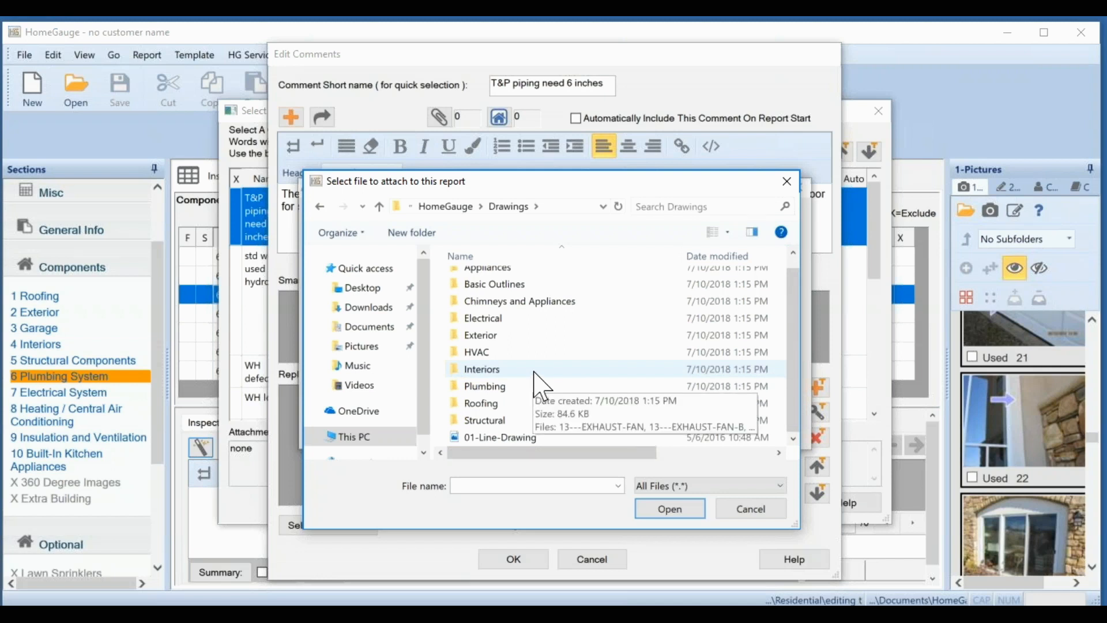
double_click(481, 386)
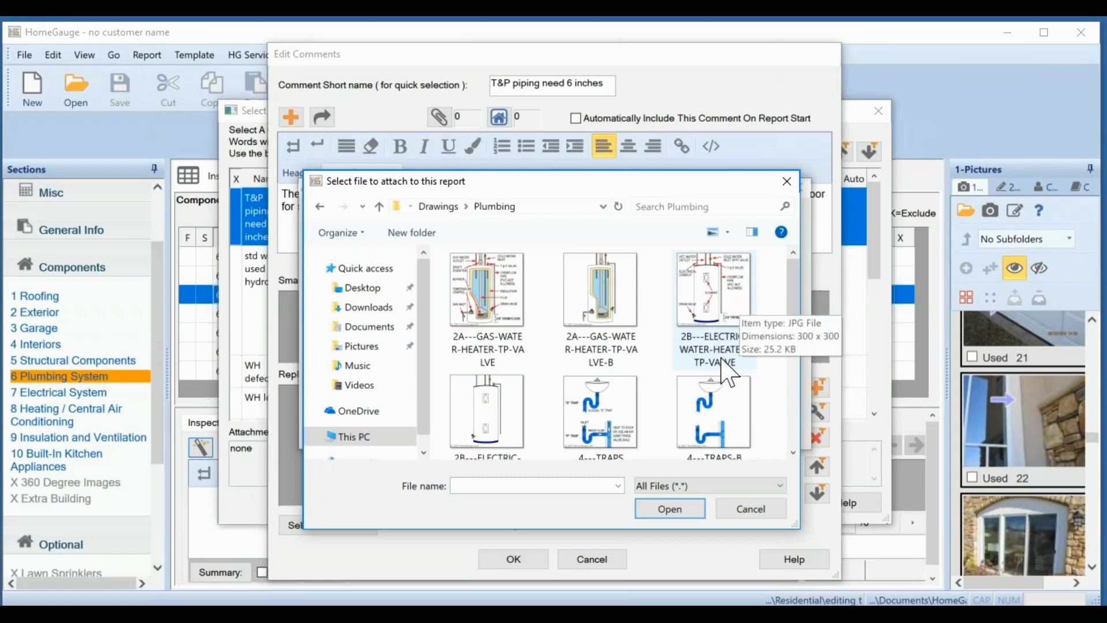
left_click(713, 326)
left_click(670, 508)
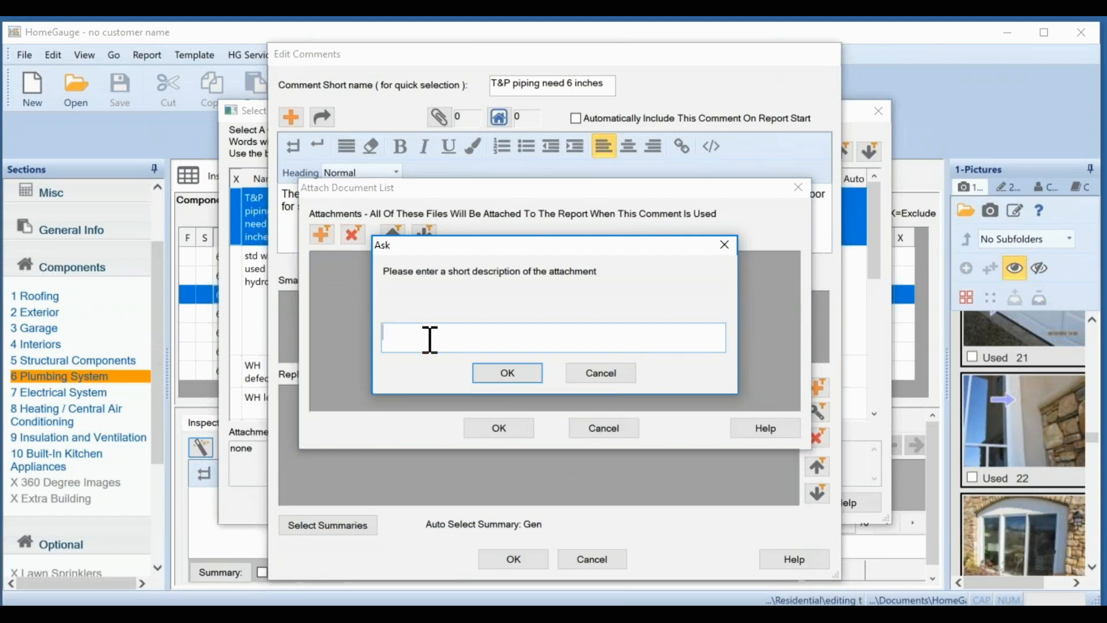
- Describe the attached drawing as "Water heater electric" and save the edited comment
type("Water heater electr")
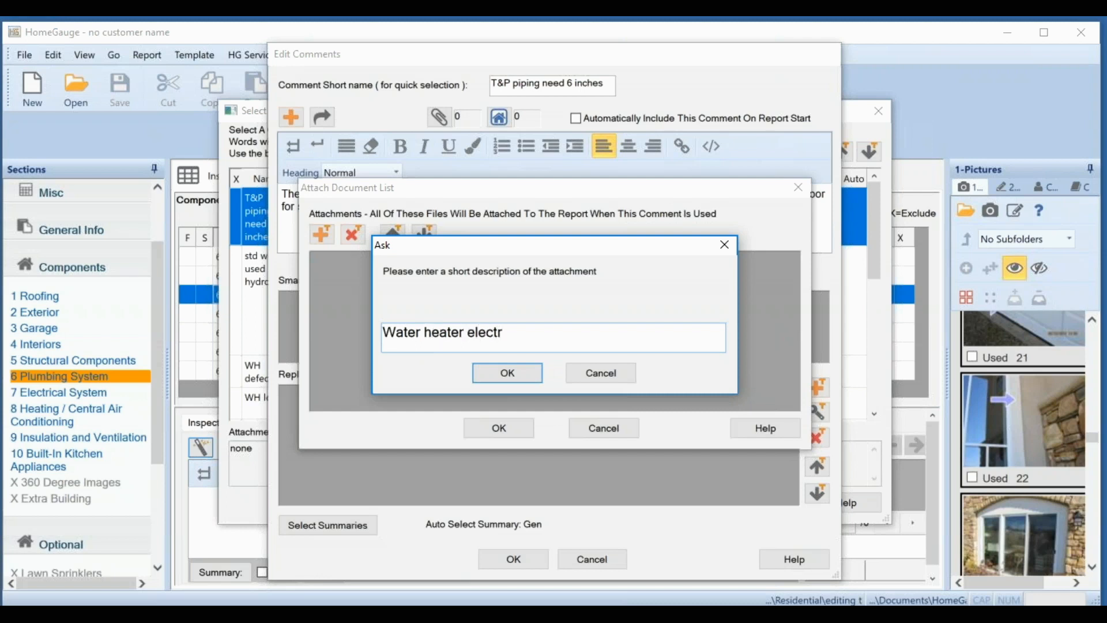
left_click(522, 372)
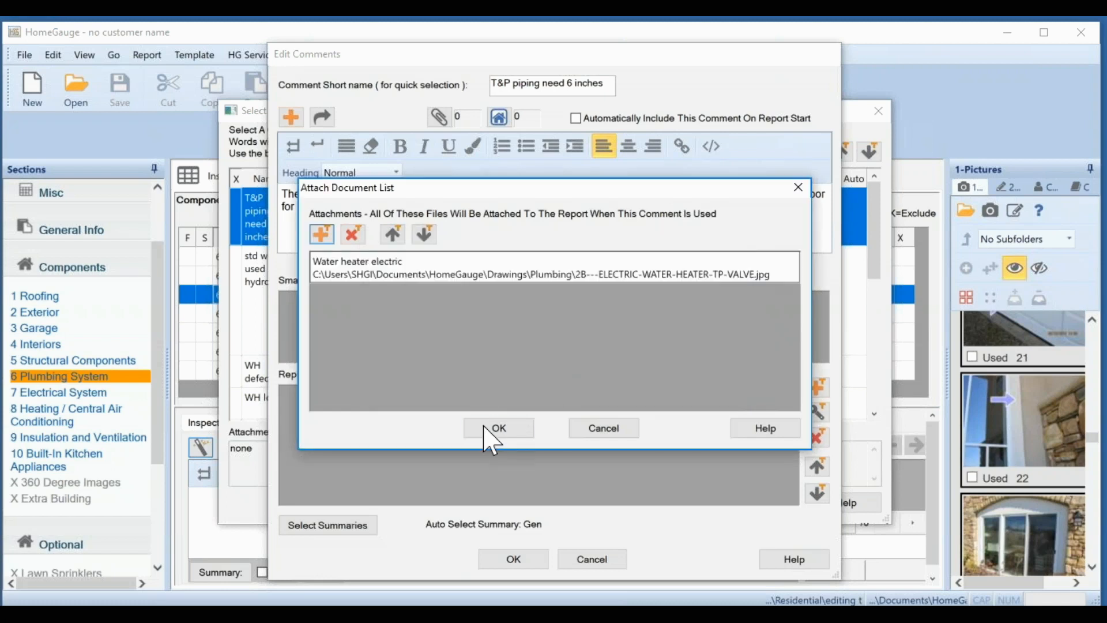
left_click(497, 429)
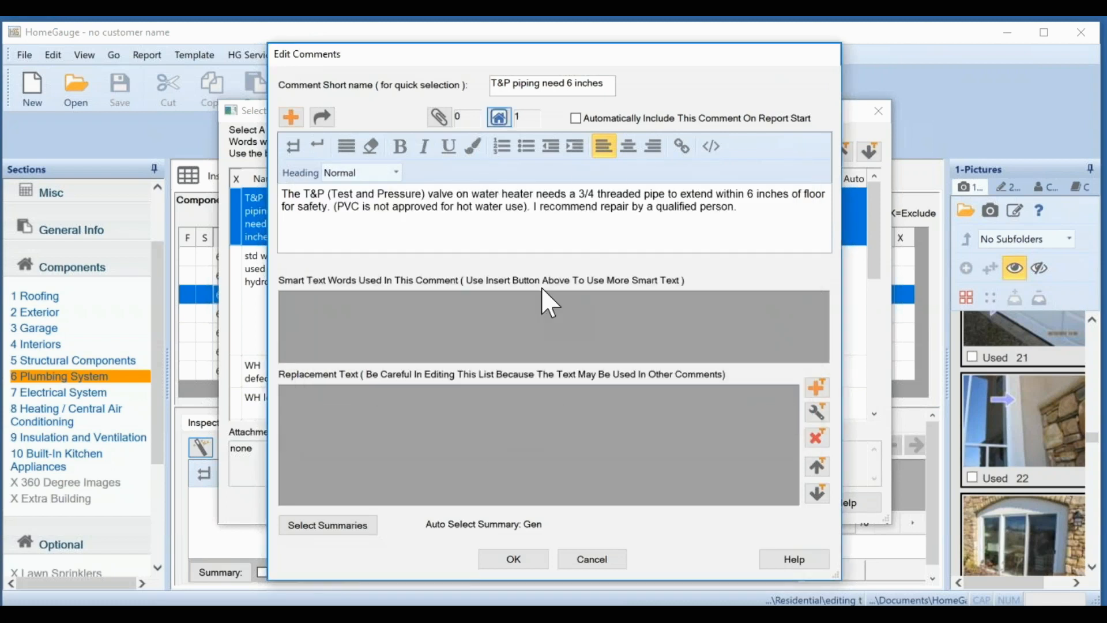
left_click(508, 558)
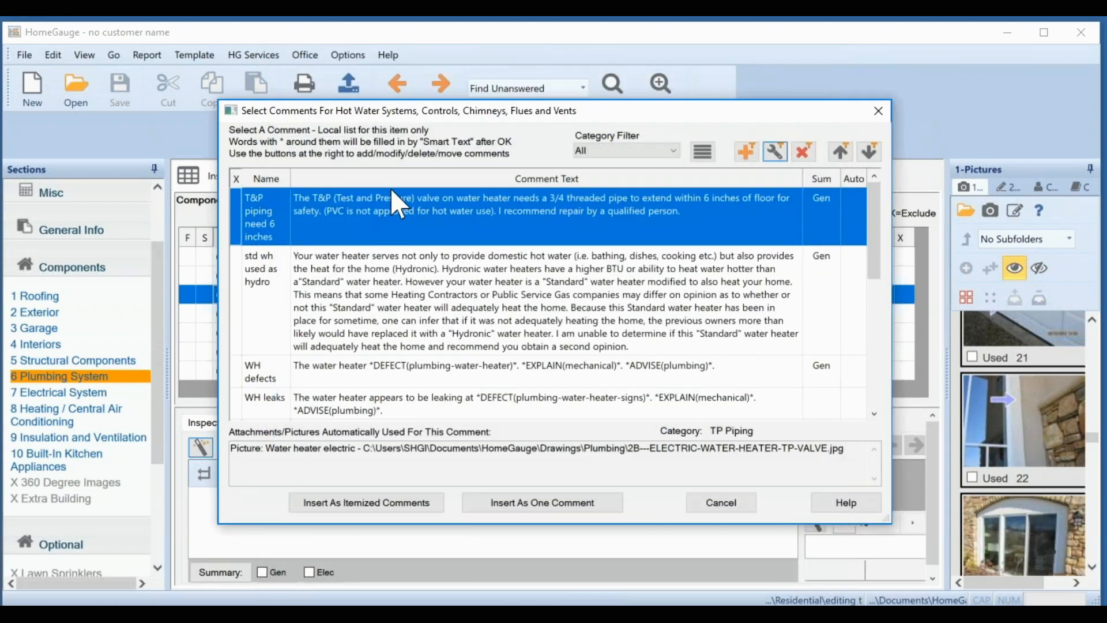
- Insert the "std wh used as hydro" and "T&P piping need 6 inches" comments as one comment, accepting the picture and suppressing future picture edit warnings
left_click(384, 281)
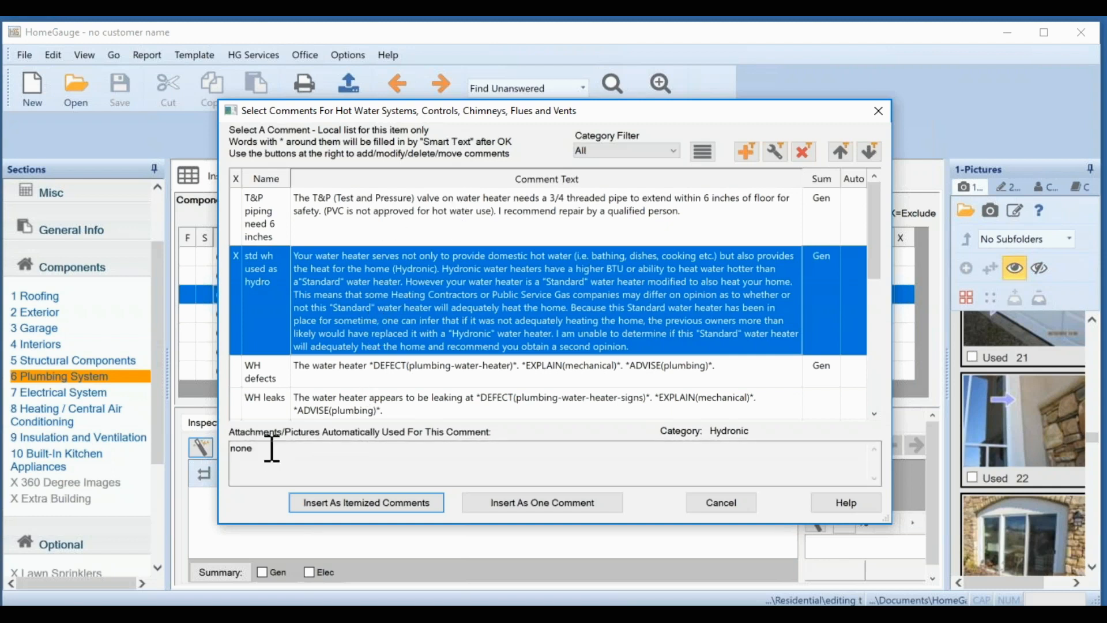
left_click(412, 228)
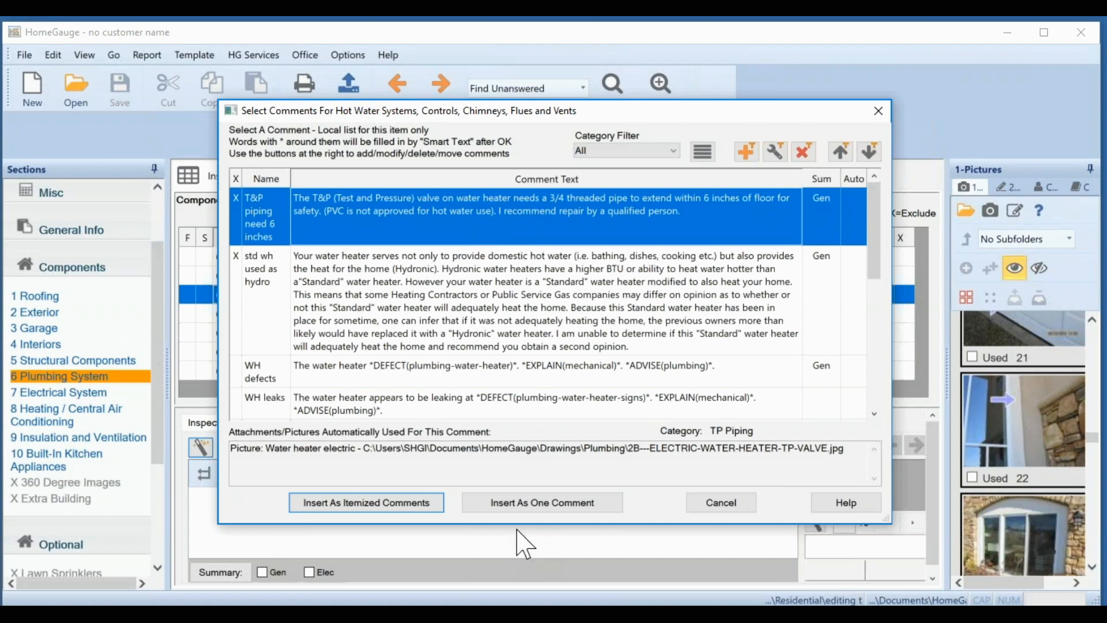
left_click(528, 505)
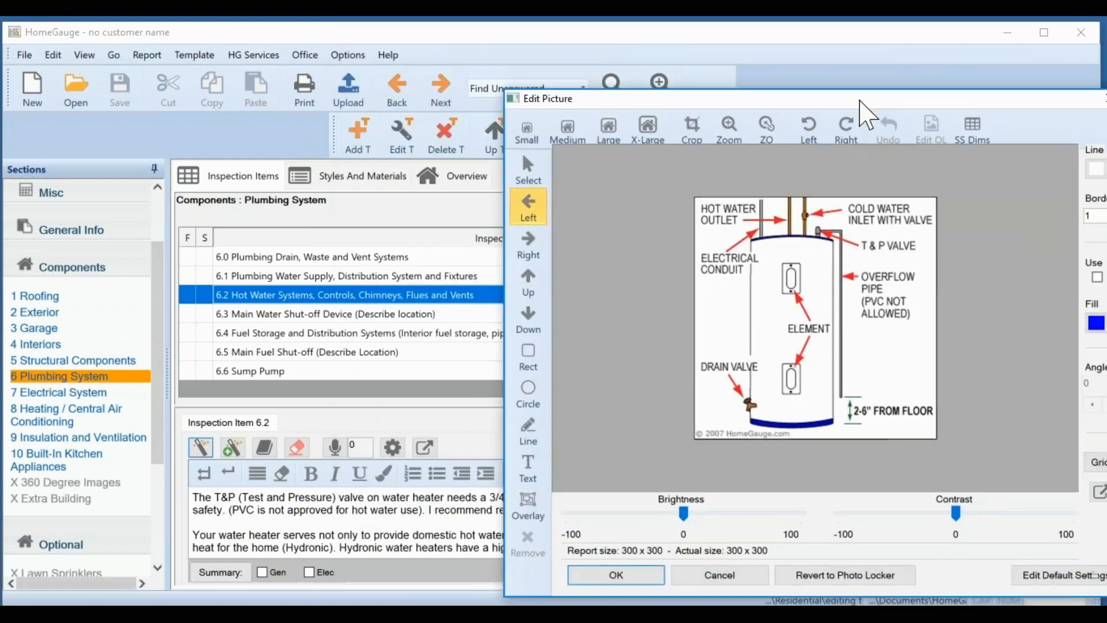
left_click_drag(860, 102, 687, 57)
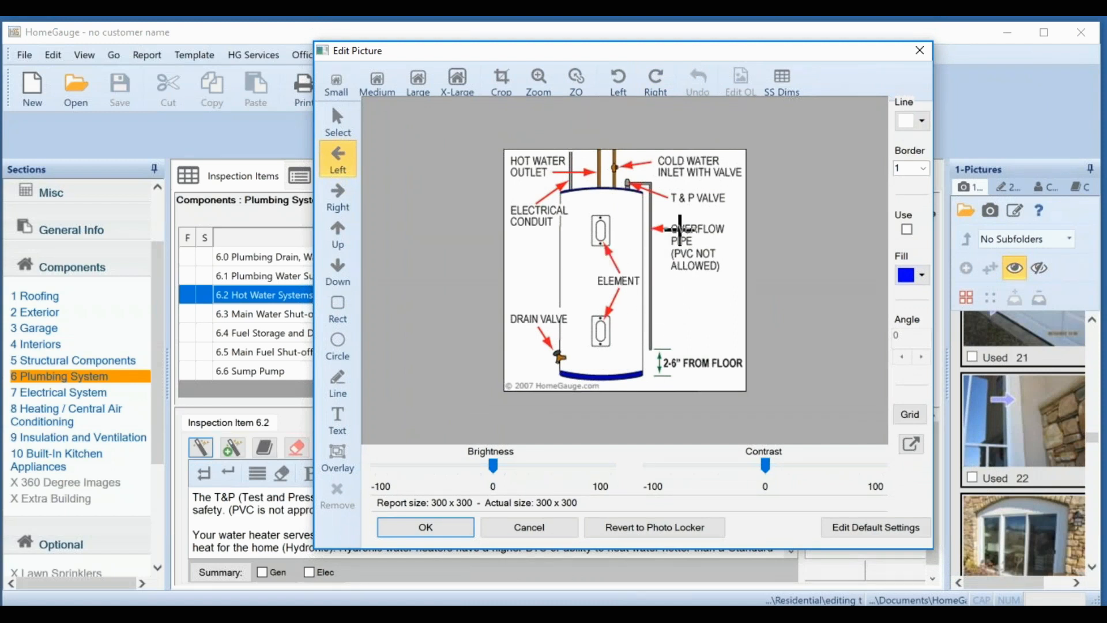
left_click(427, 529)
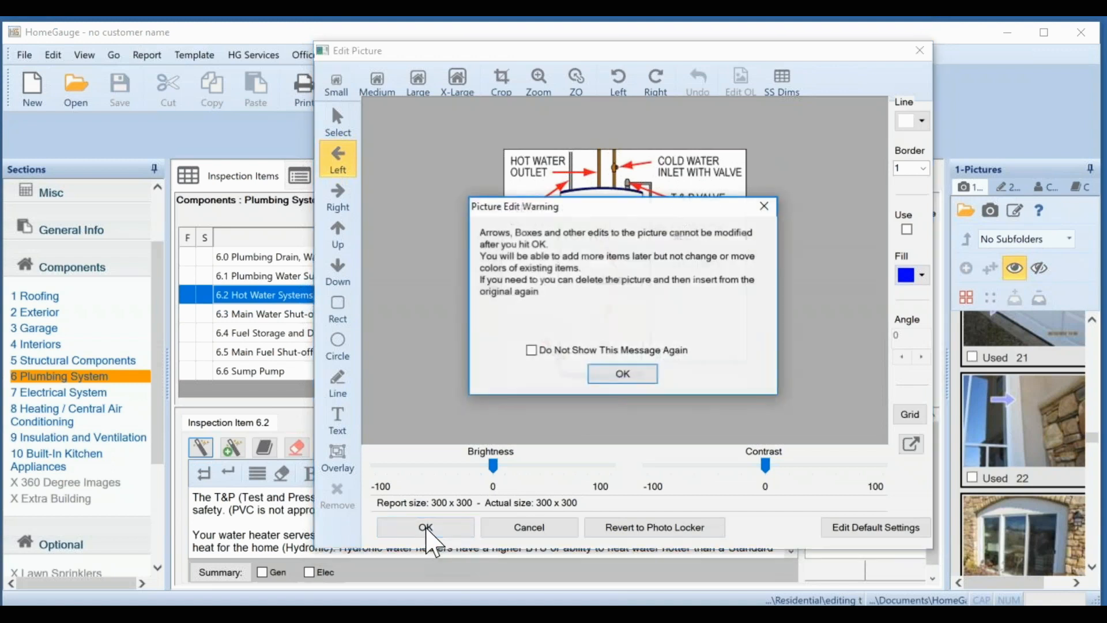
left_click(531, 350)
left_click(621, 373)
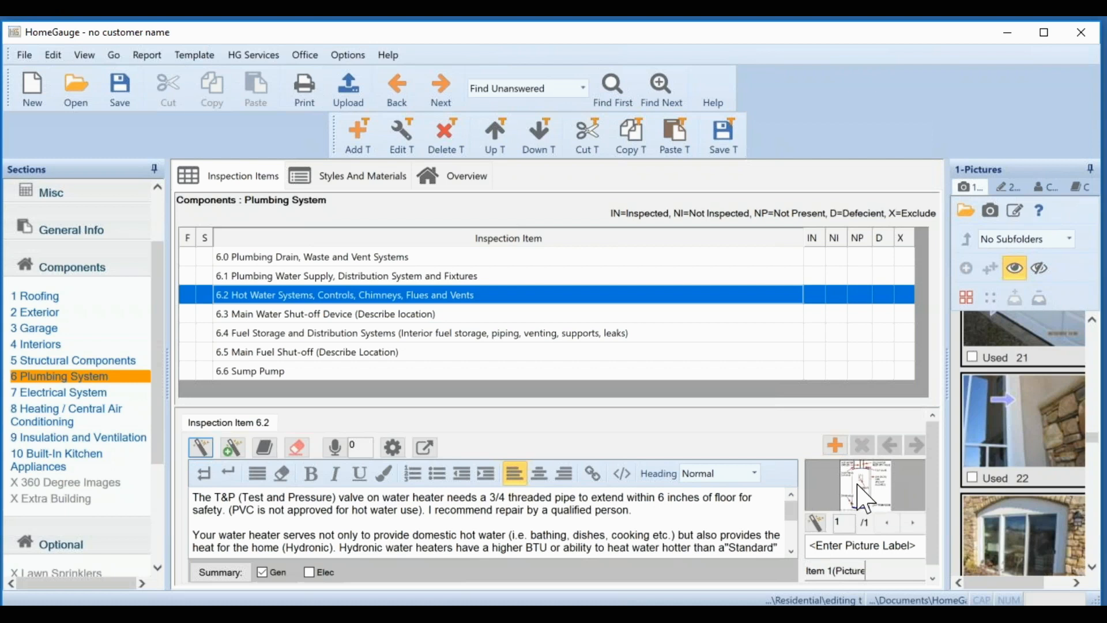
- Save the template, then start a new report from the Residential template "editing the template.ht5" without saving the current report
left_click(732, 144)
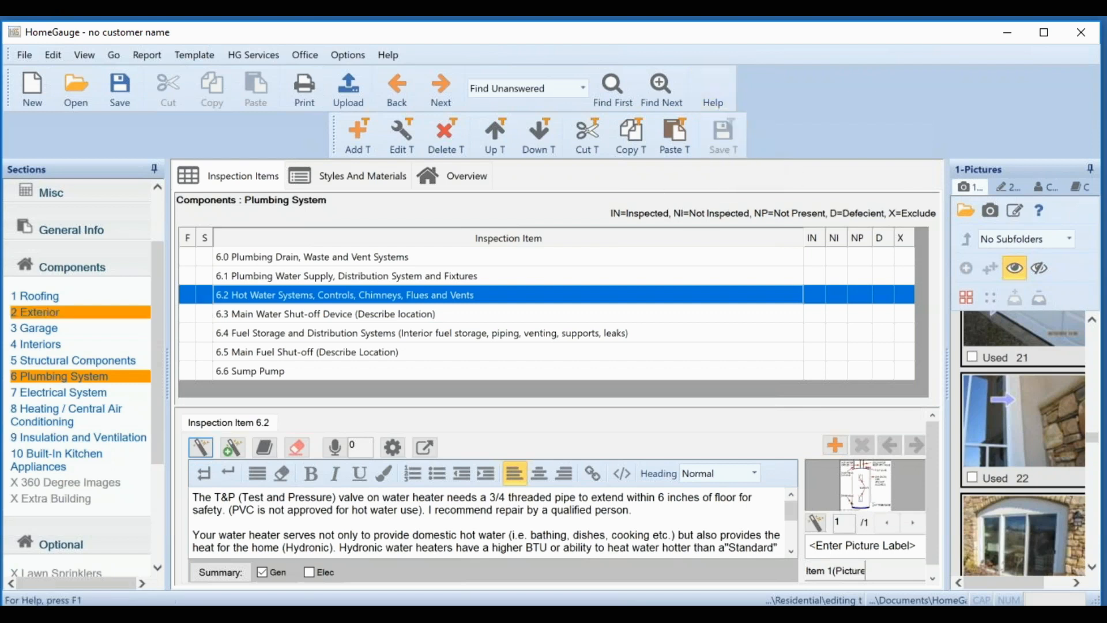
left_click(35, 90)
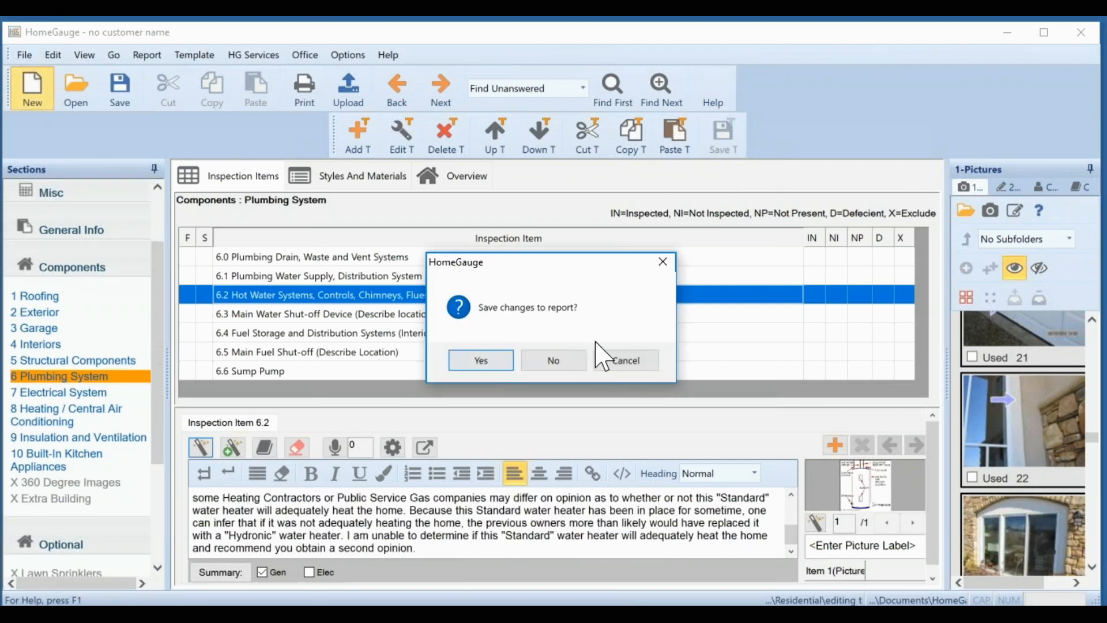
left_click(555, 361)
left_click(119, 320)
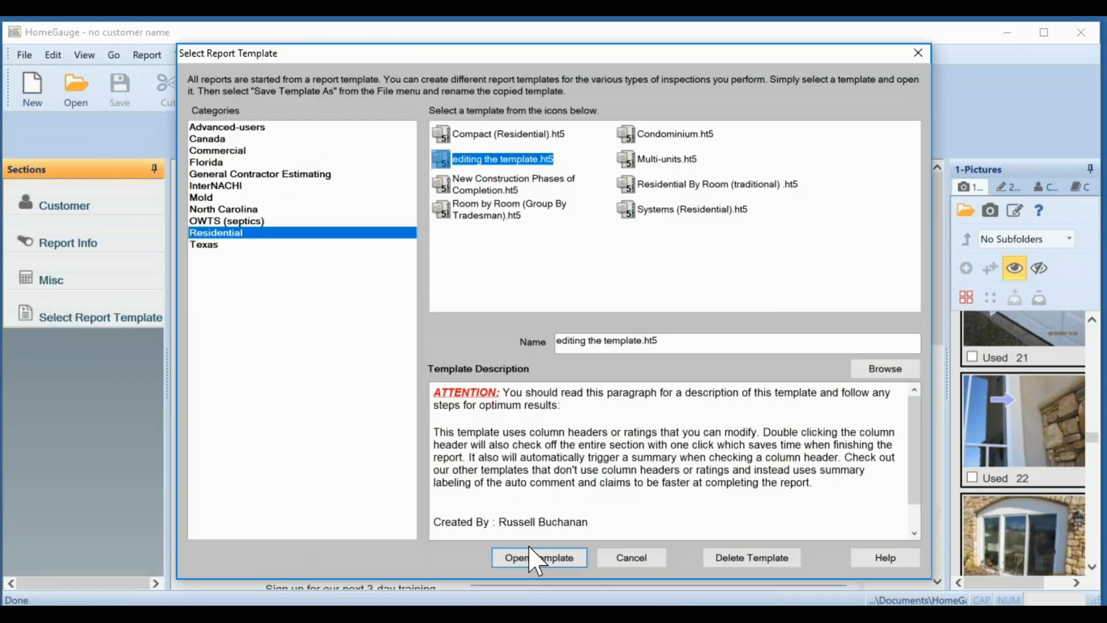
left_click(532, 557)
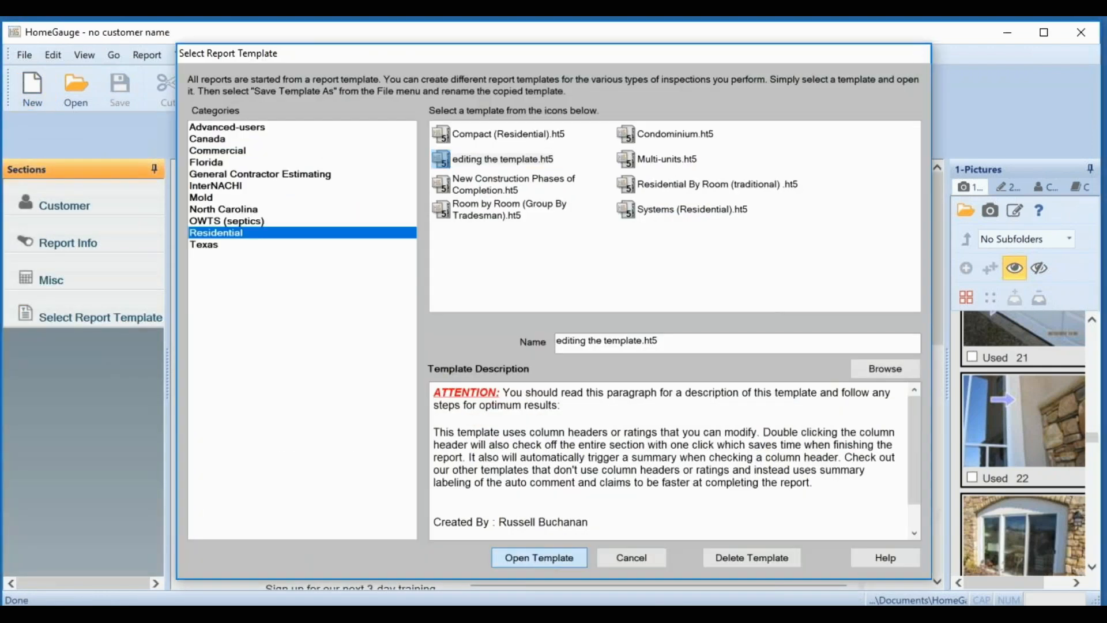
- Mark Plumbing System item 6.2 Hot Water Systems as deficient and insert the "T&P piping need 6 inches" comment as one comment with its picture
scroll(116, 458, "down", 2)
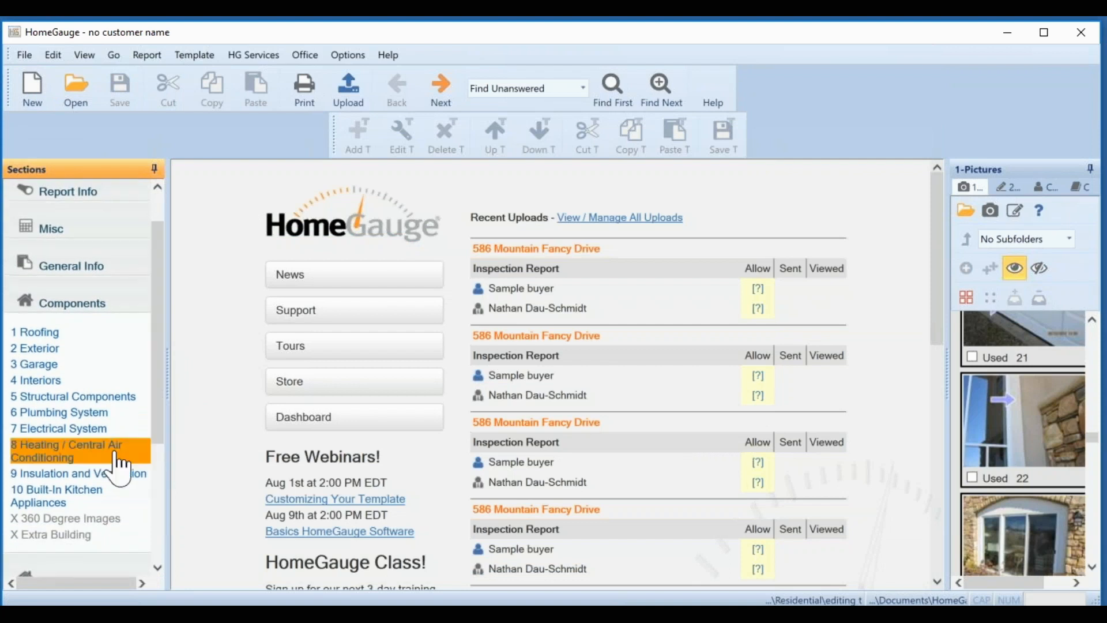
left_click(95, 417)
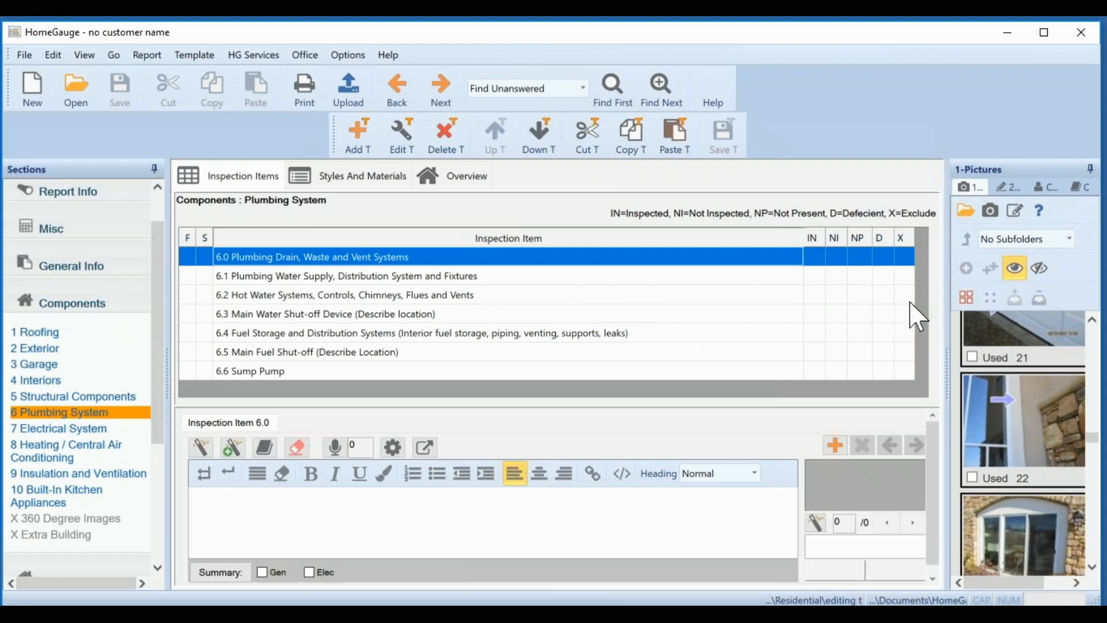
left_click(882, 295)
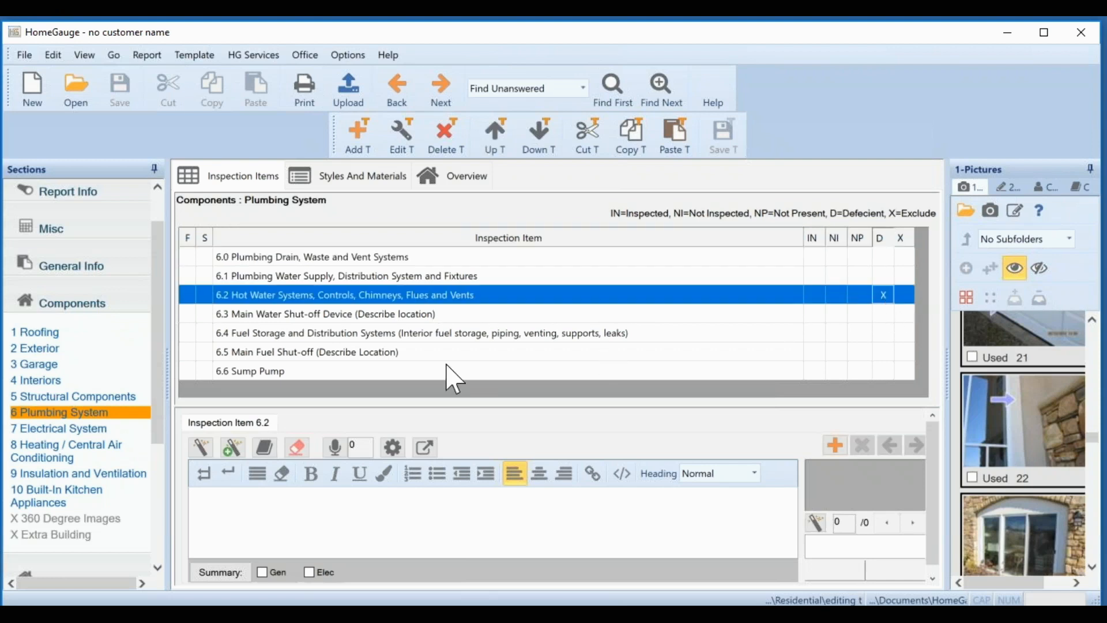
left_click(202, 448)
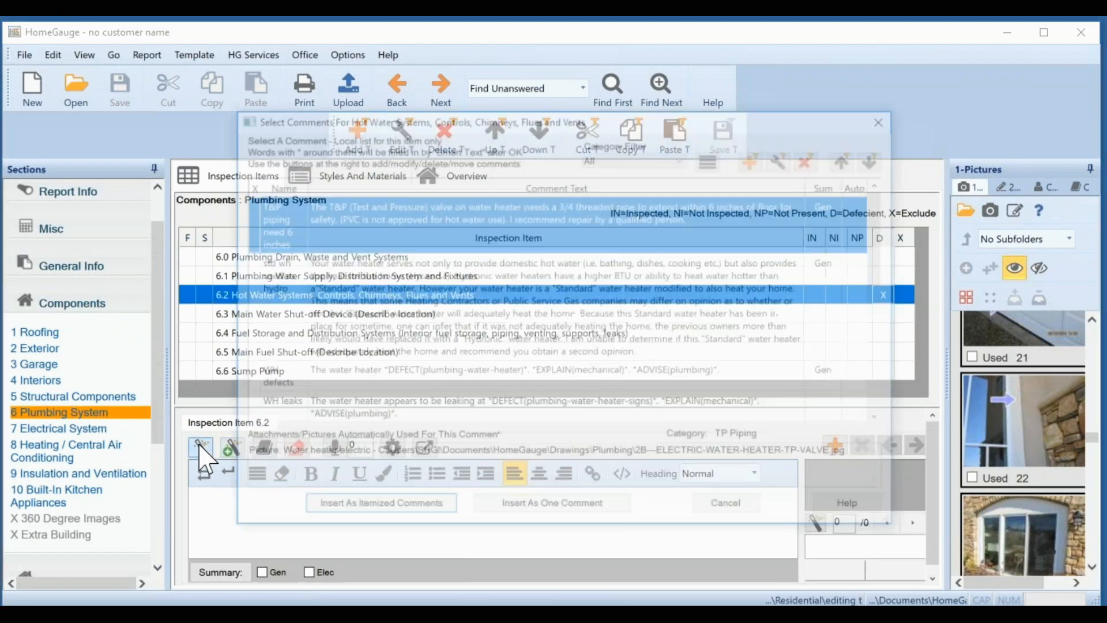
left_click(459, 218)
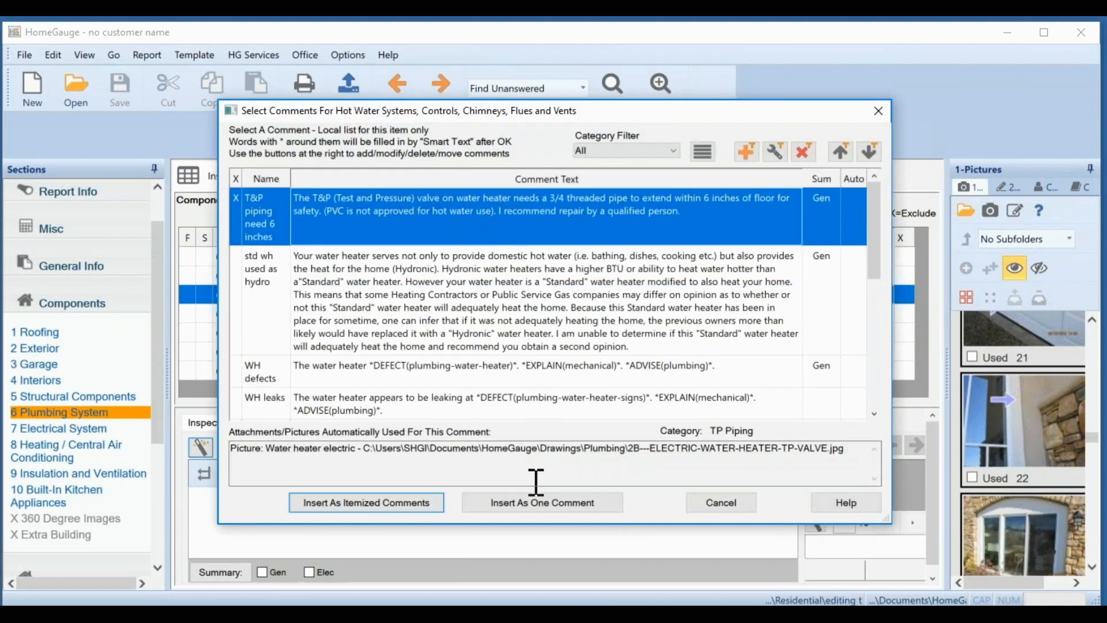
left_click(525, 501)
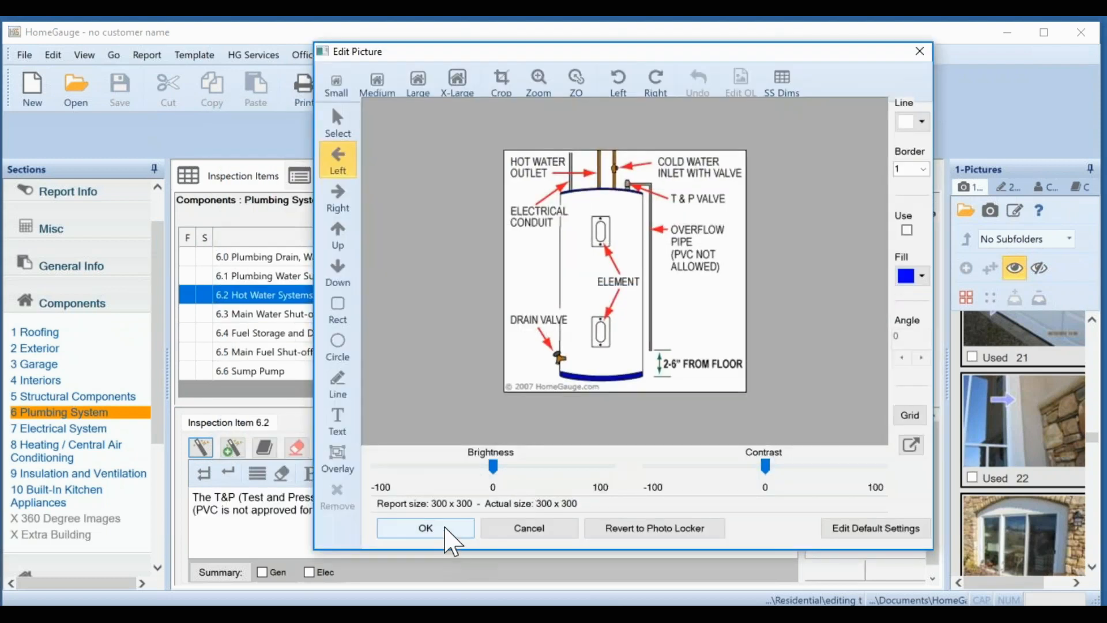
left_click(438, 528)
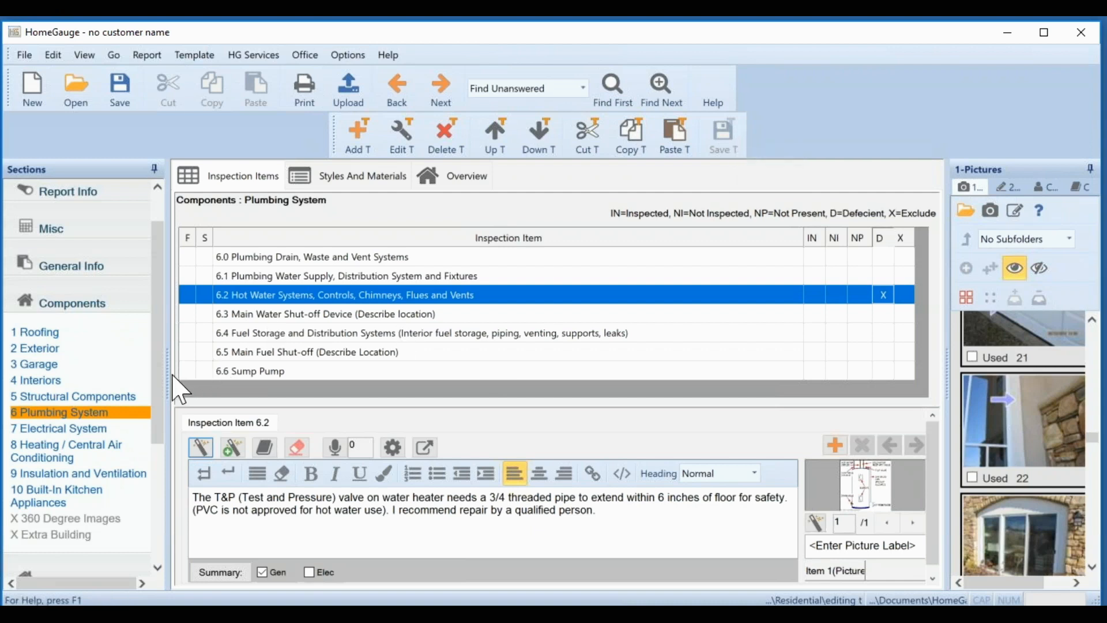
- Open the "Fed Pacific Panel" comment of Electrical System item 7.2 Branch Circuit Conductors for editing
left_click(61, 431)
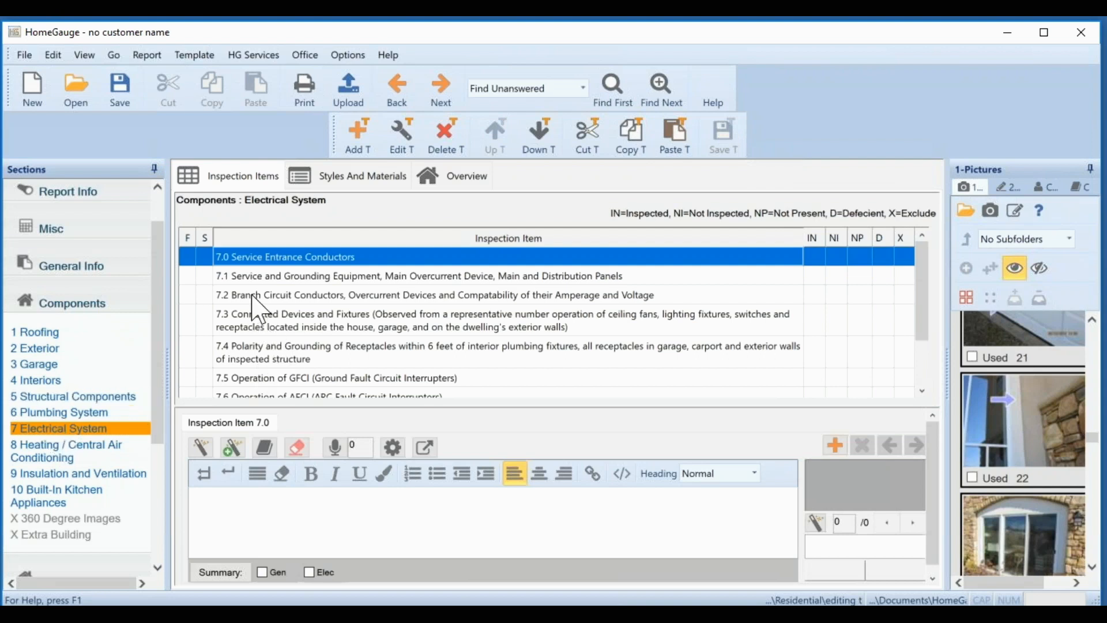
left_click(262, 308)
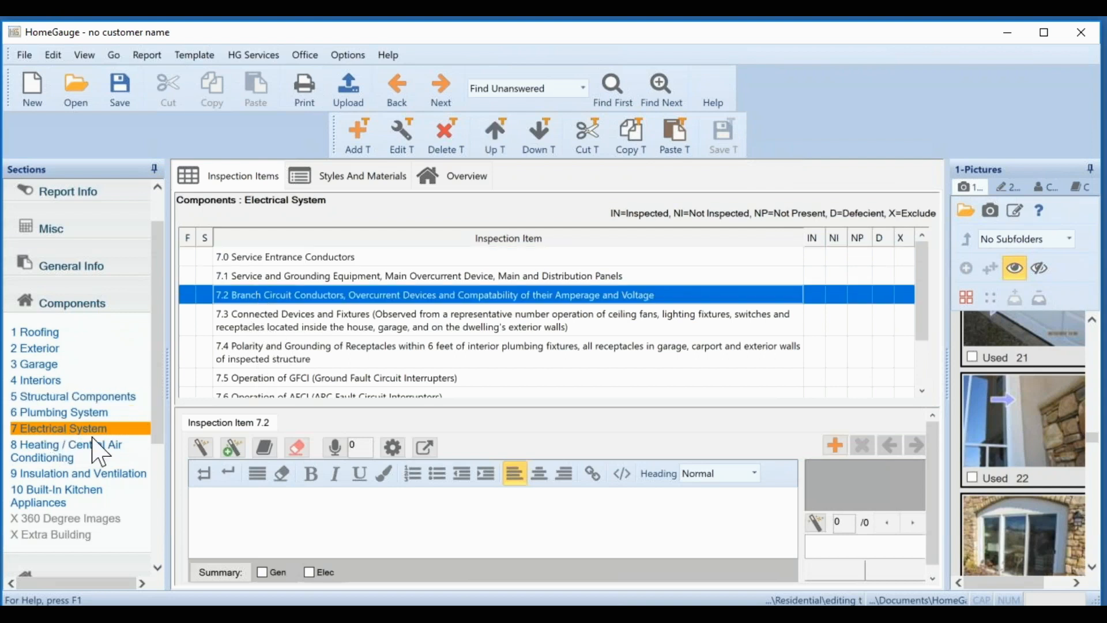
left_click(201, 448)
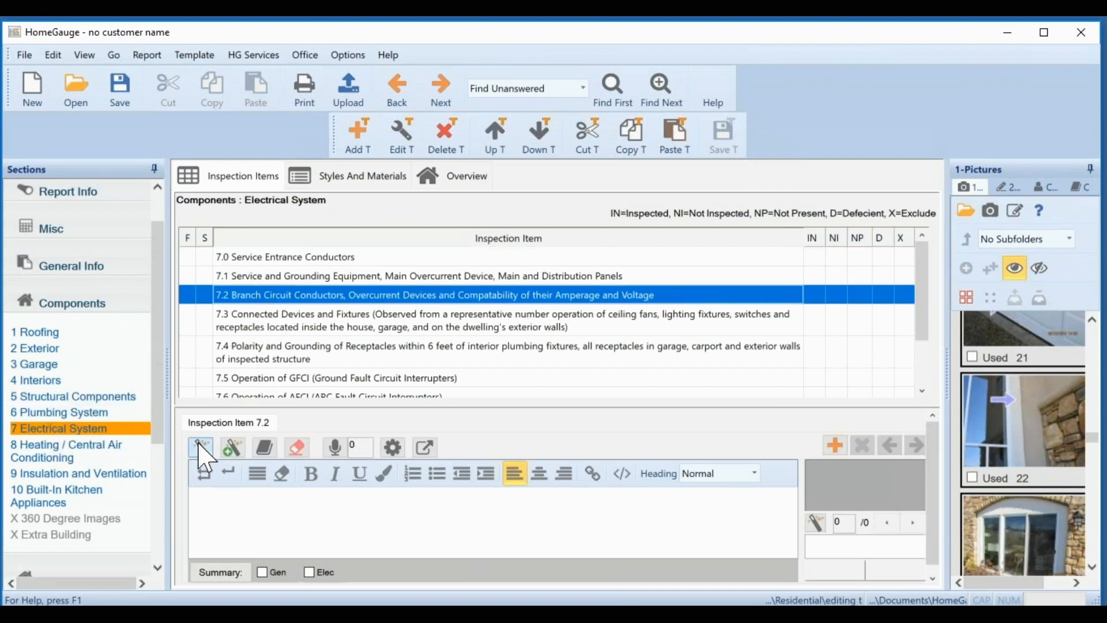
left_click(410, 323)
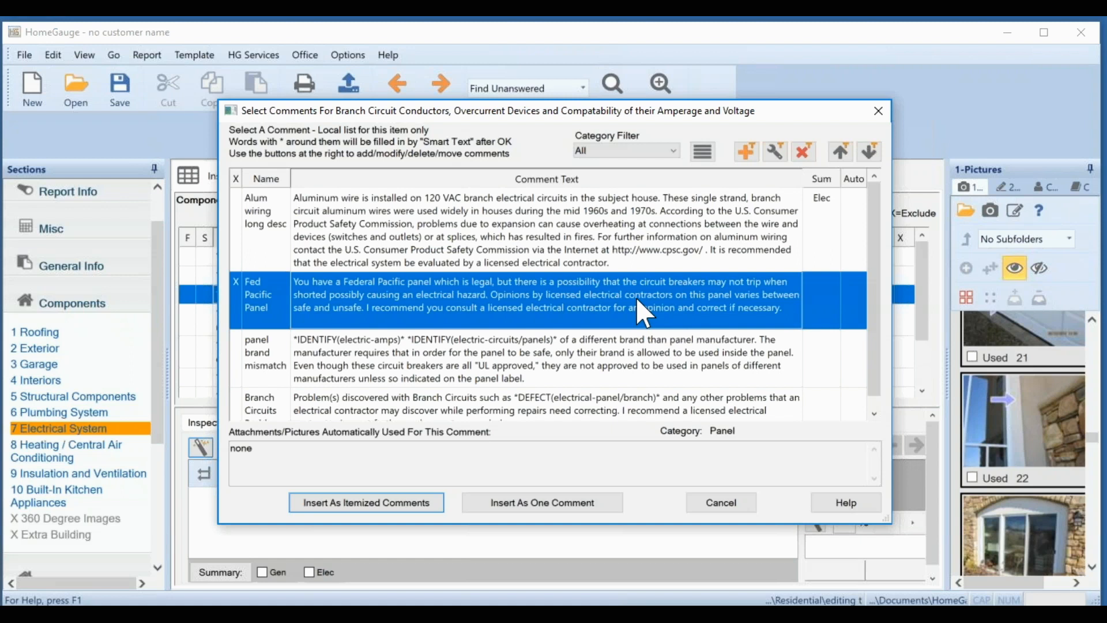
left_click(779, 154)
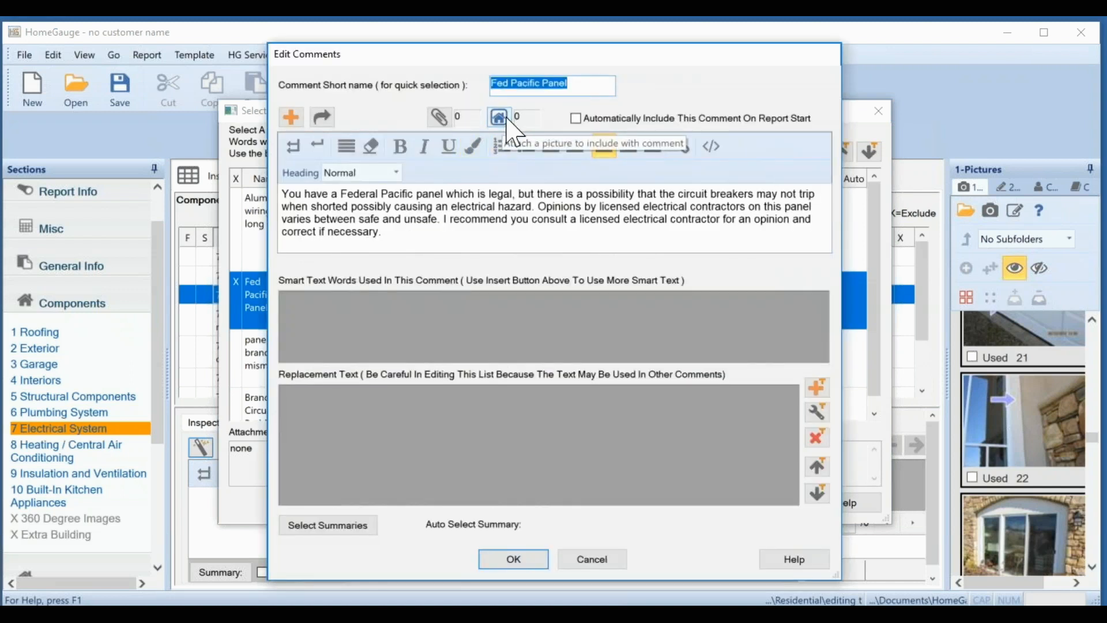
- Browse the HomeGauge and References folders for a document to attach to the comment, leaving the attachment list, comment editor and comment selection without changes
left_click(441, 120)
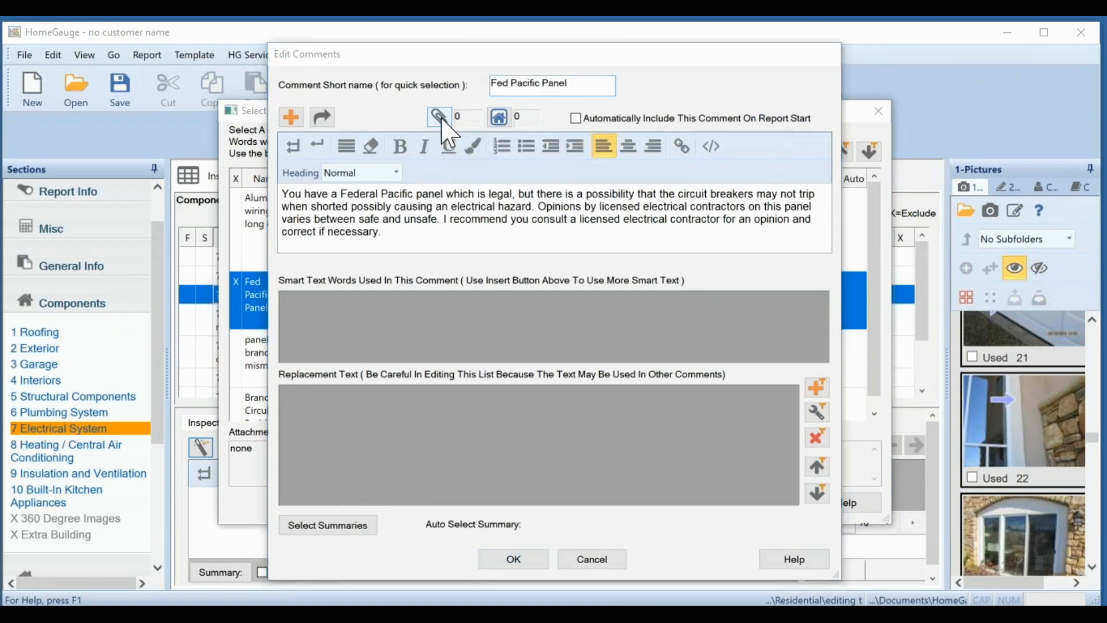
left_click(320, 239)
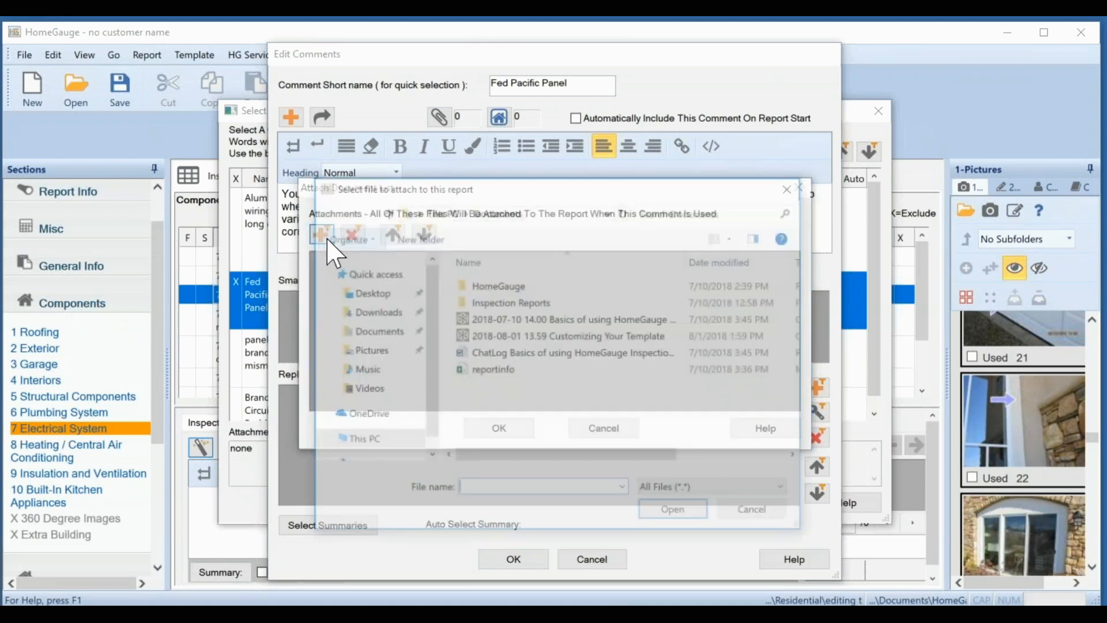
double_click(492, 282)
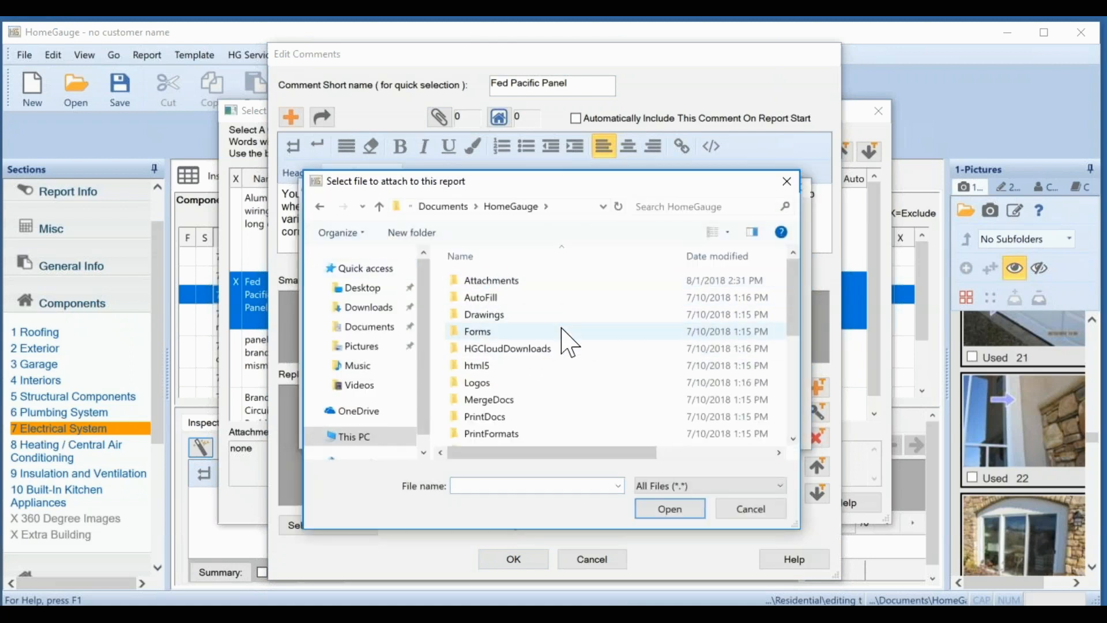
scroll(568, 346, "down", 4)
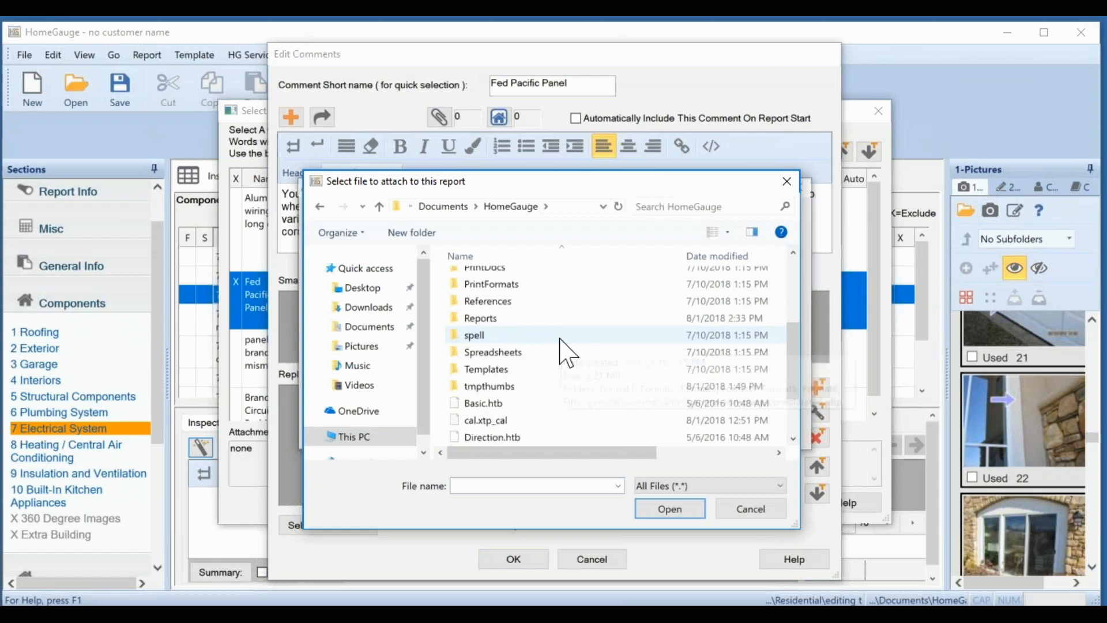
scroll(559, 341, "down", 1)
scroll(562, 345, "up", 1)
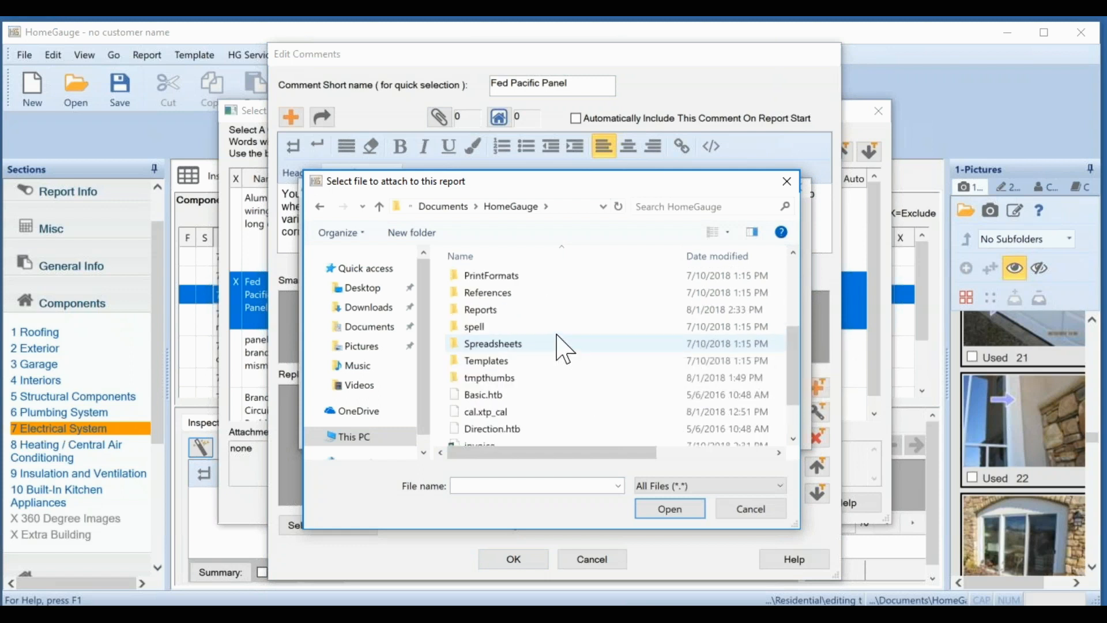
left_click(514, 297)
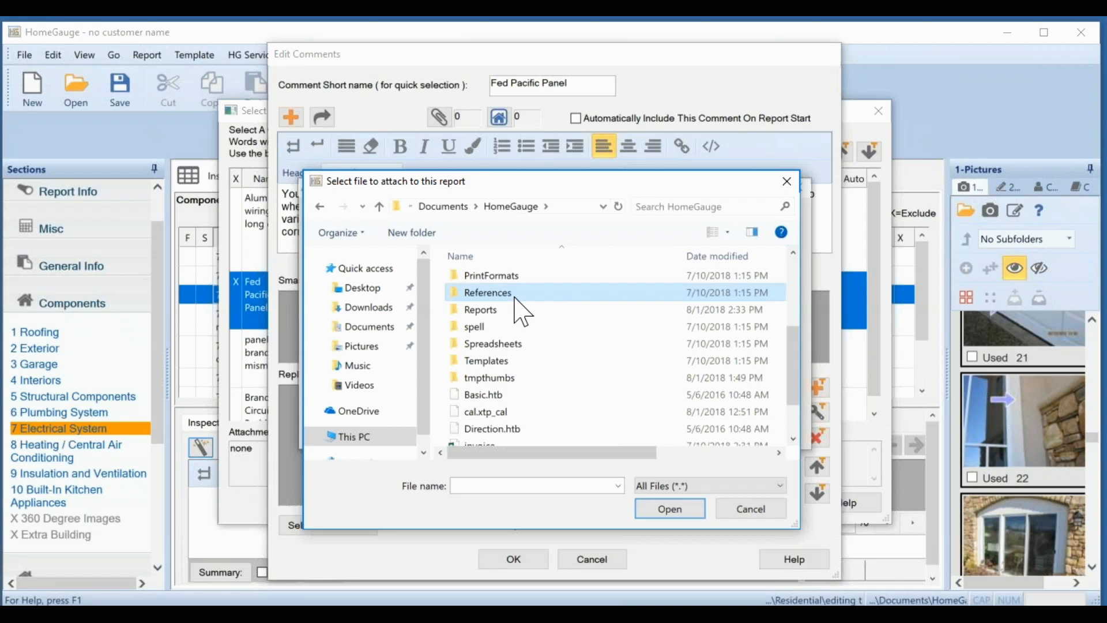
double_click(476, 293)
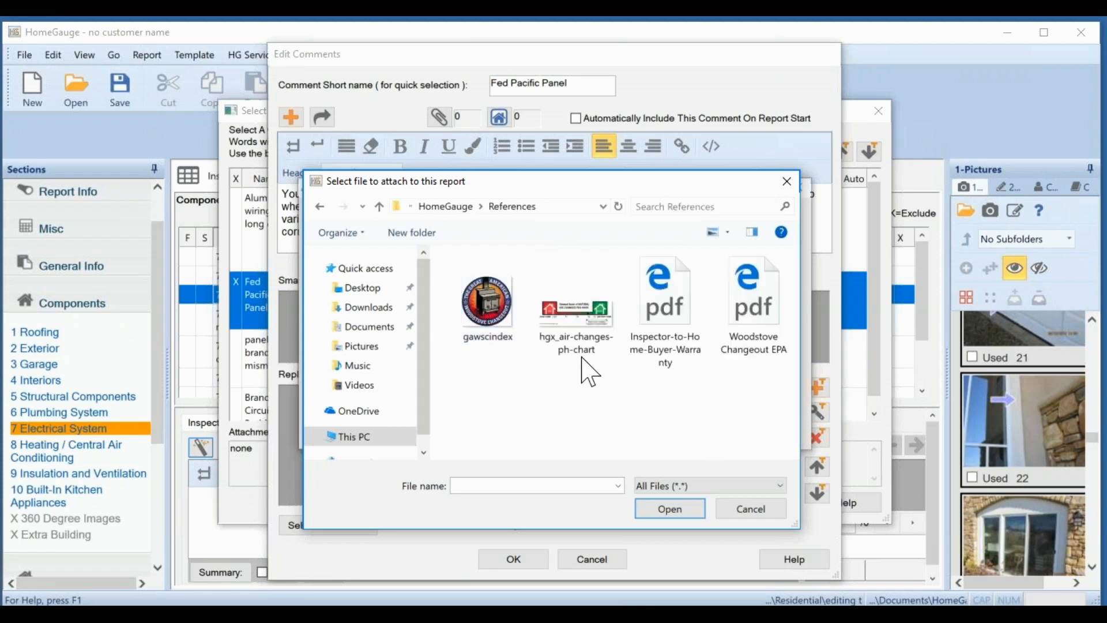
left_click(318, 207)
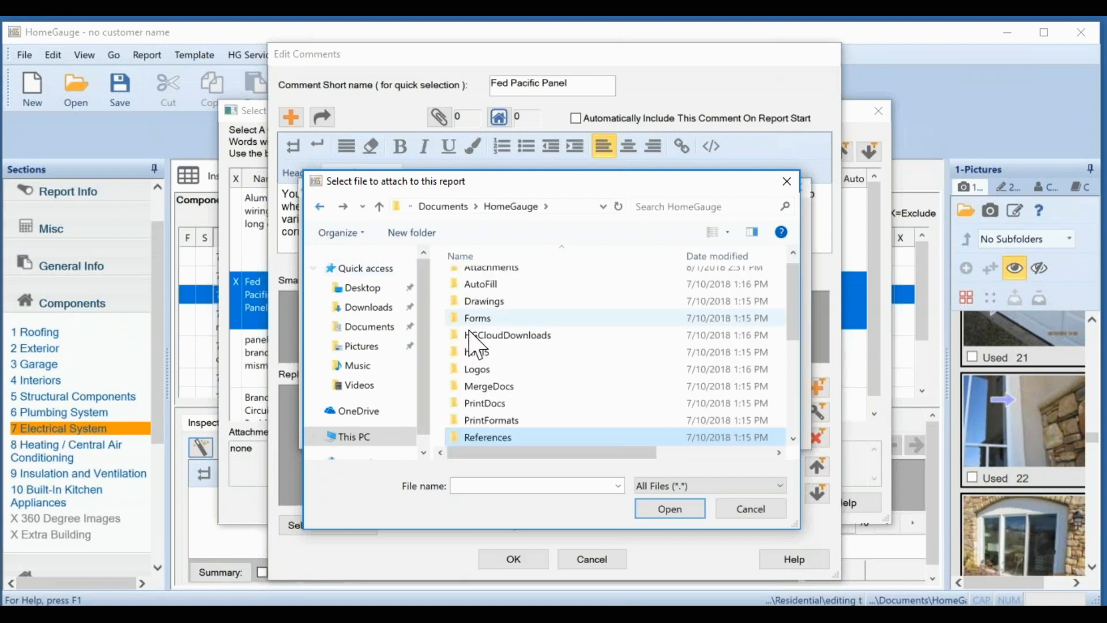
scroll(518, 385, "down", 2)
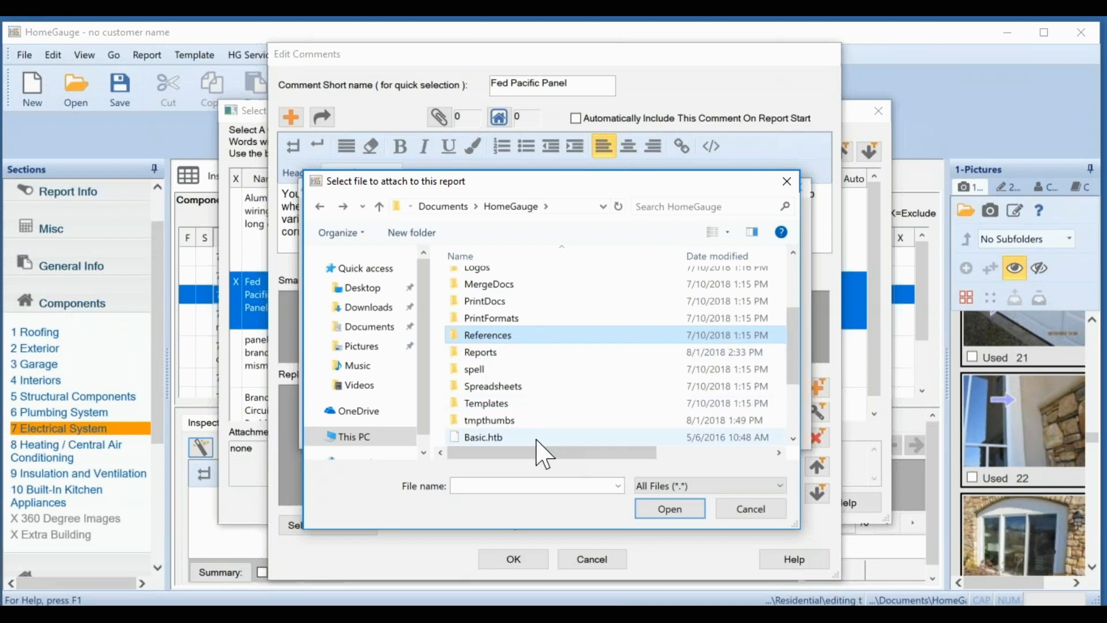
left_click(753, 512)
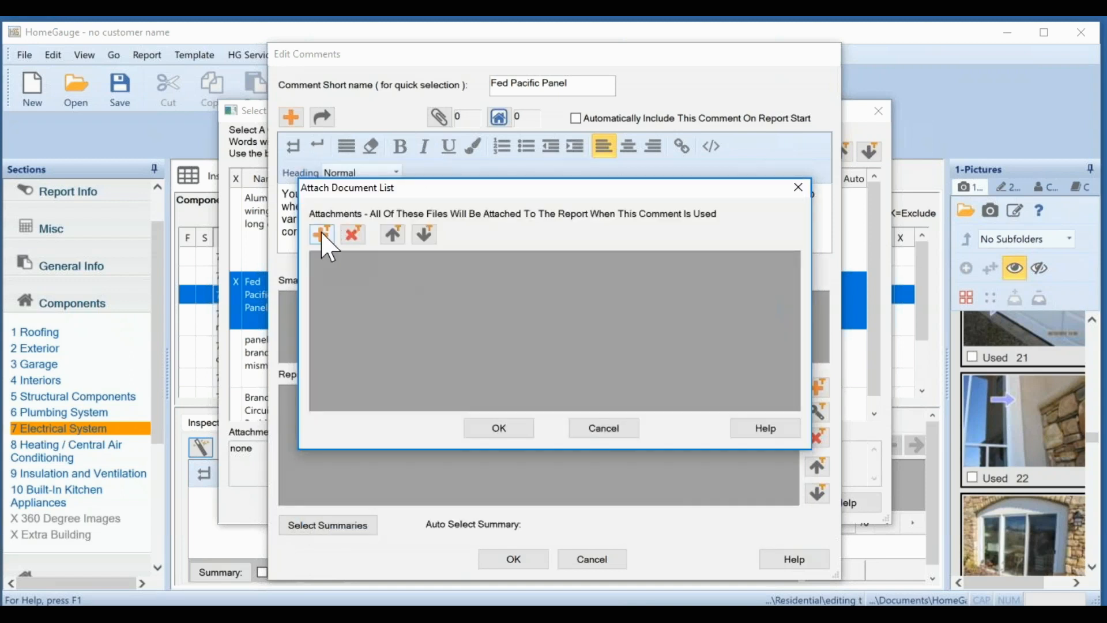
left_click(609, 434)
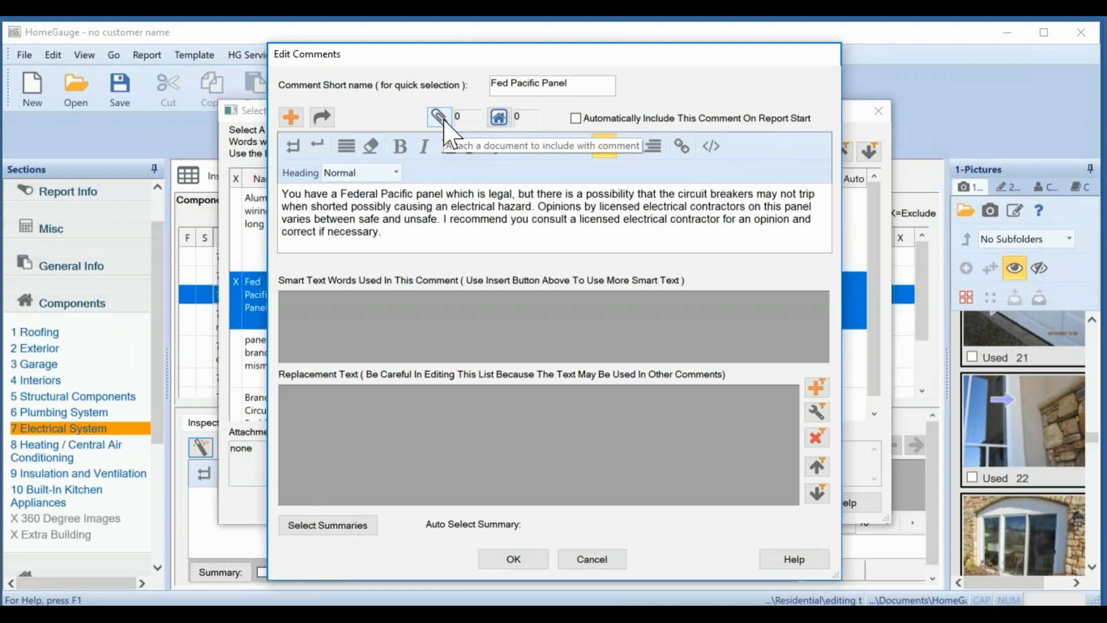
left_click(594, 561)
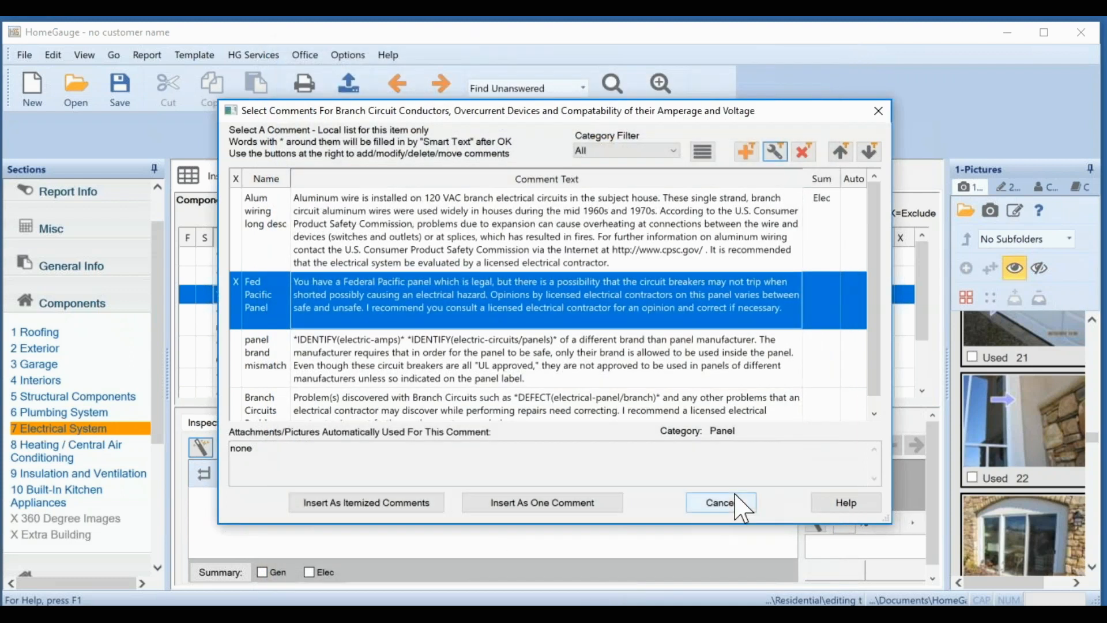
left_click(722, 503)
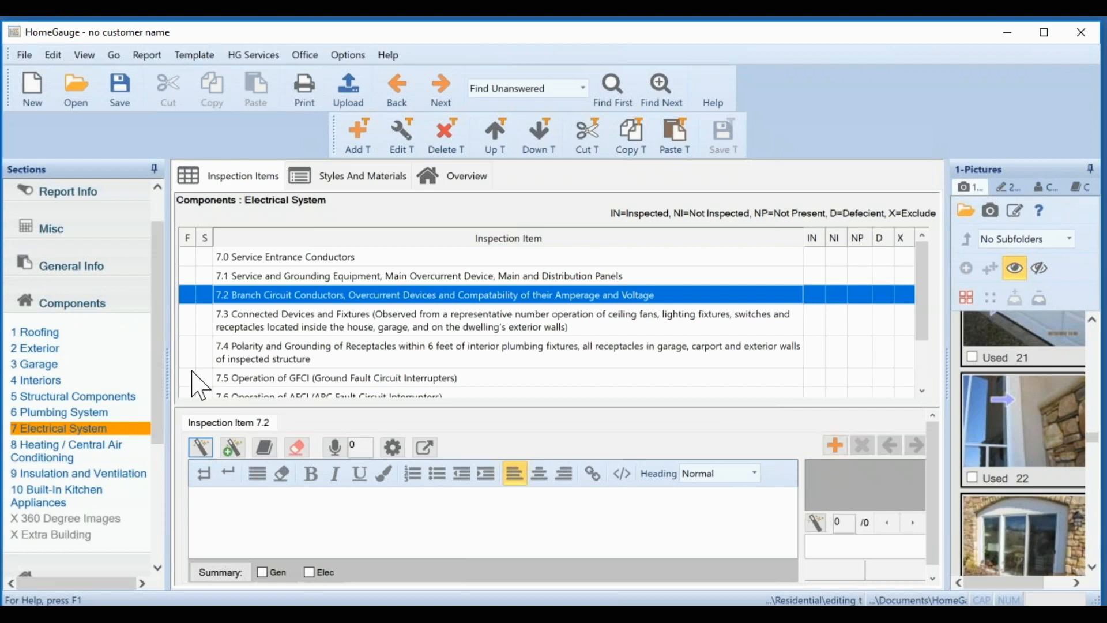
- Open the comment list for Plumbing System item 6.1 Plumbing Water Supply, Distribution System and Fixtures
left_click(64, 412)
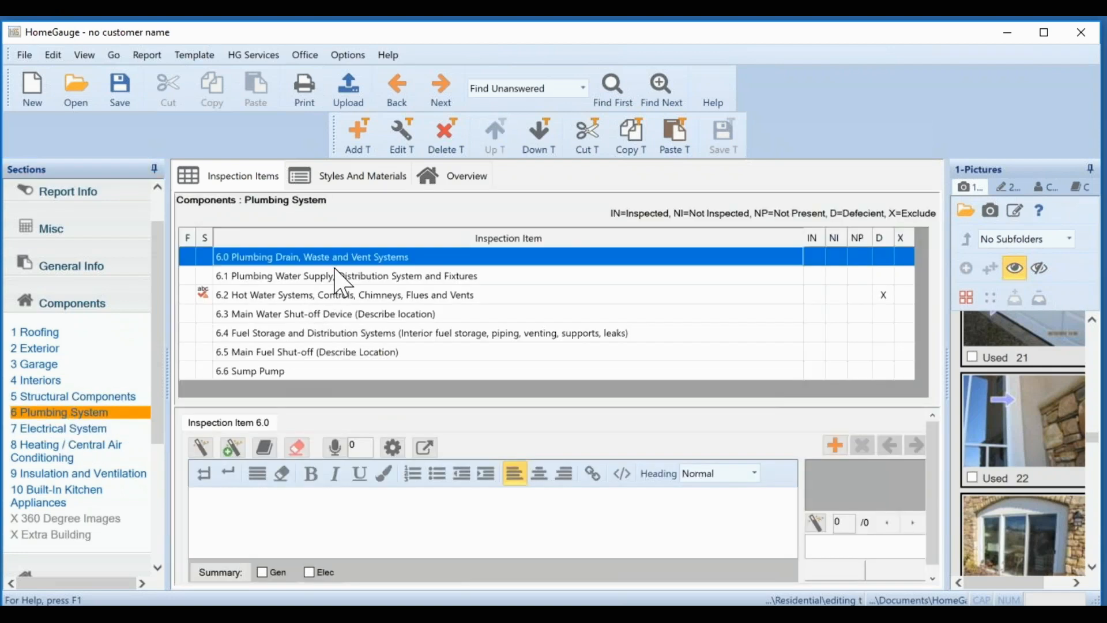
left_click(338, 275)
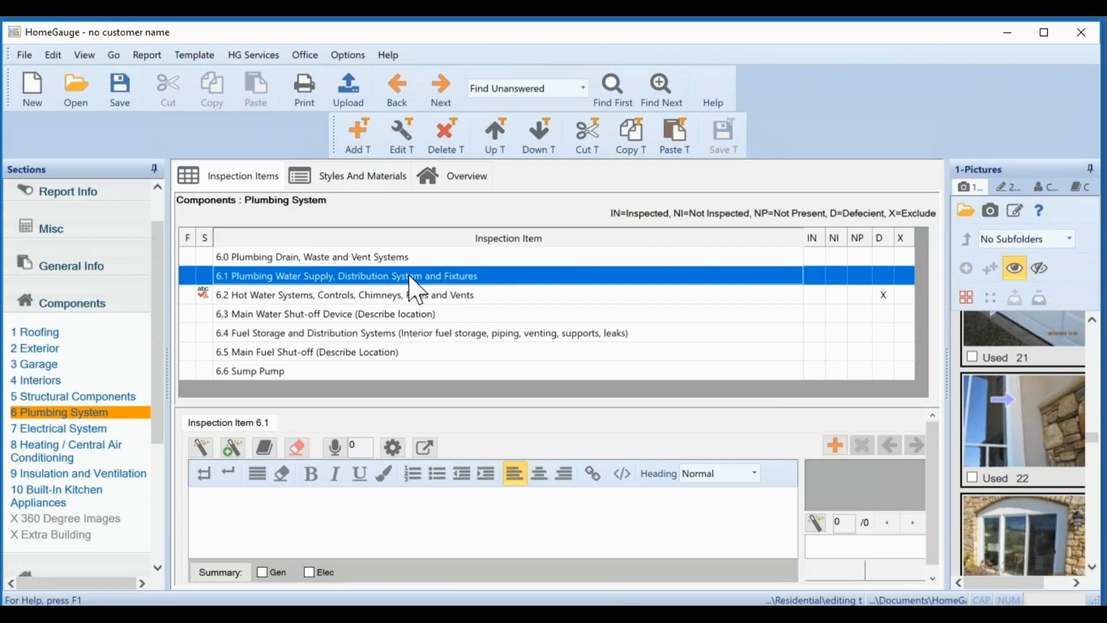
left_click(202, 450)
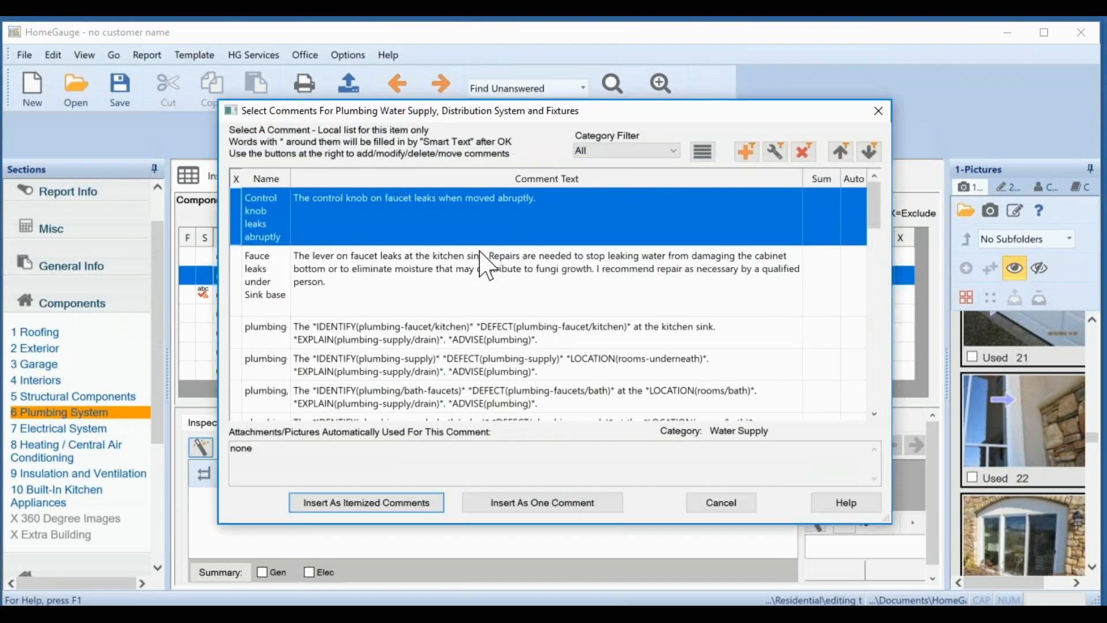
- Filter the plumbing water supply comments by the Sinks, Toilet and Bathtub shower categories in turn
left_click(672, 151)
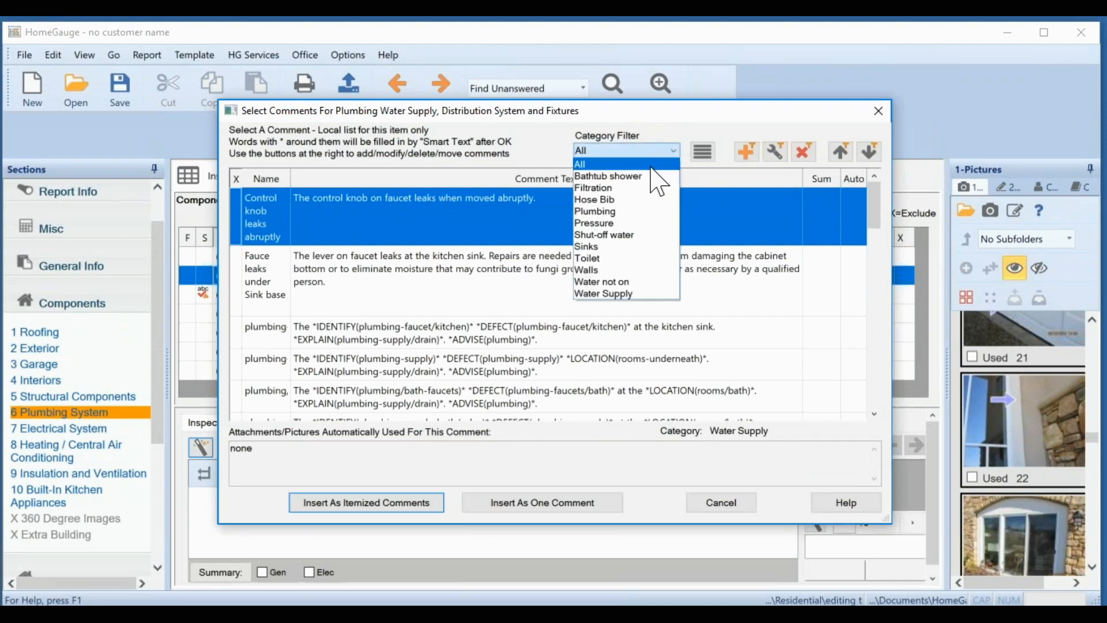
left_click(594, 247)
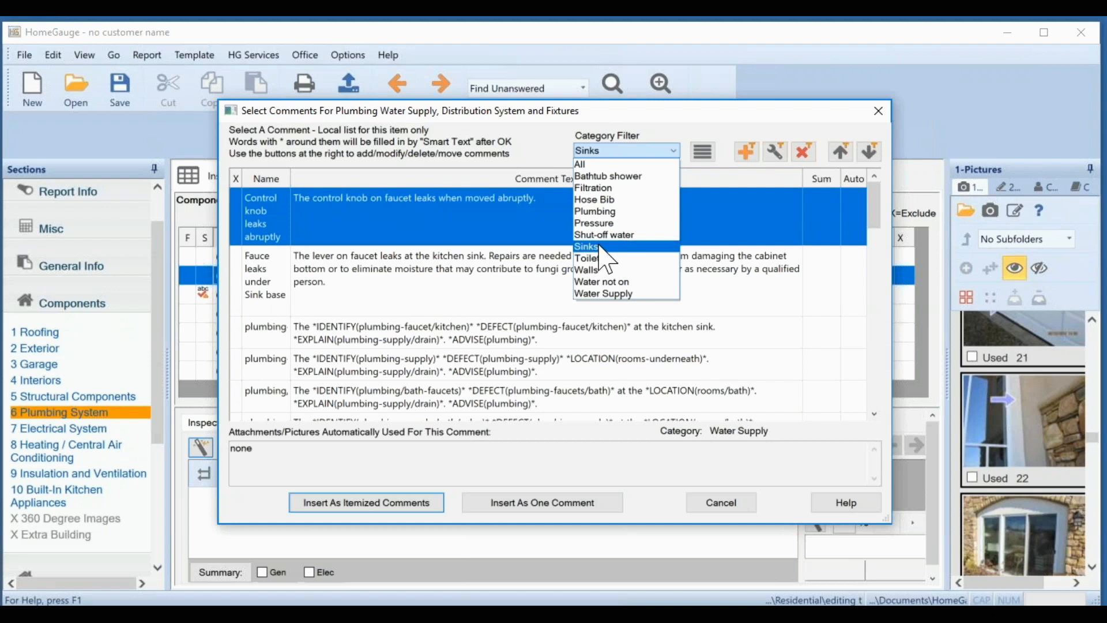
left_click(672, 151)
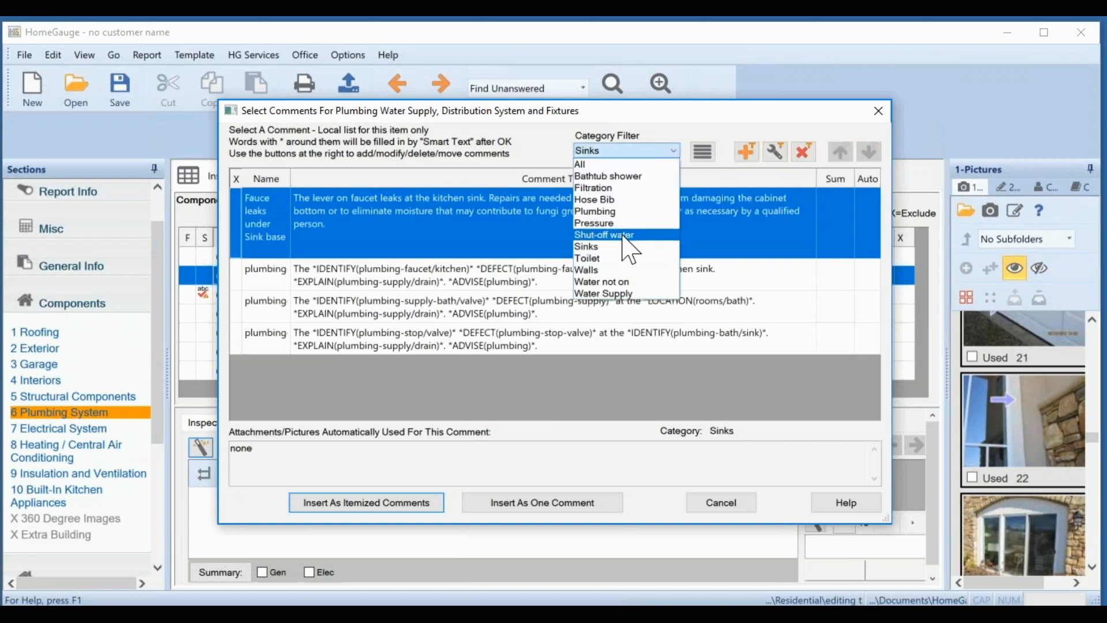
left_click(614, 257)
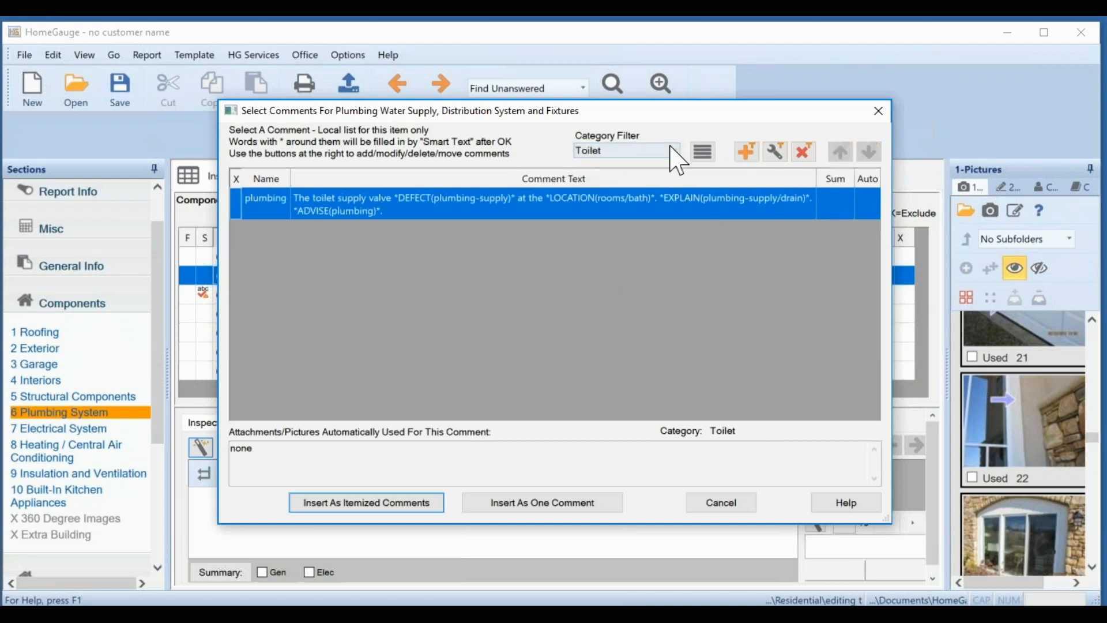
left_click(672, 150)
scroll(675, 167, "up", 1)
left_click(662, 177)
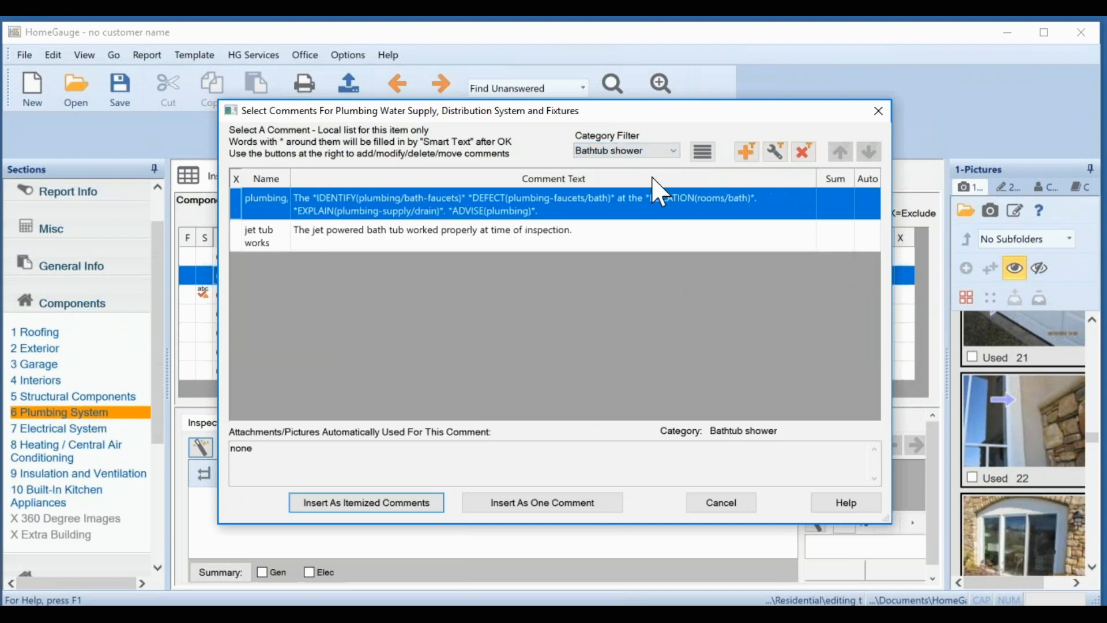
- Open the global list of all template comments and expand the Drain and Waste and Vent category under Plumbing
left_click(672, 151)
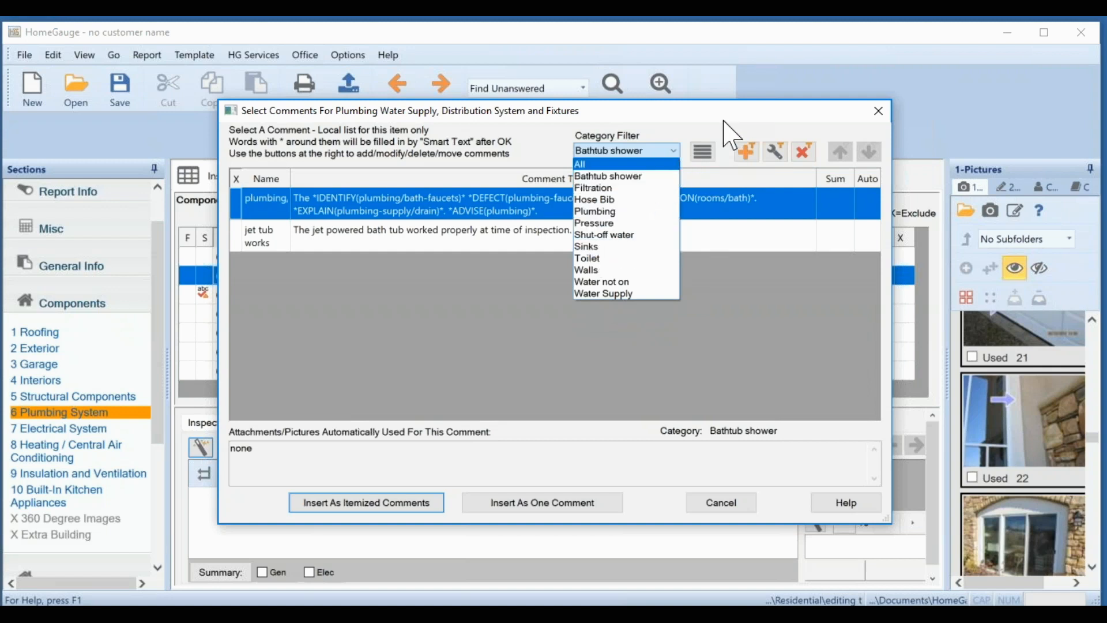
left_click(746, 152)
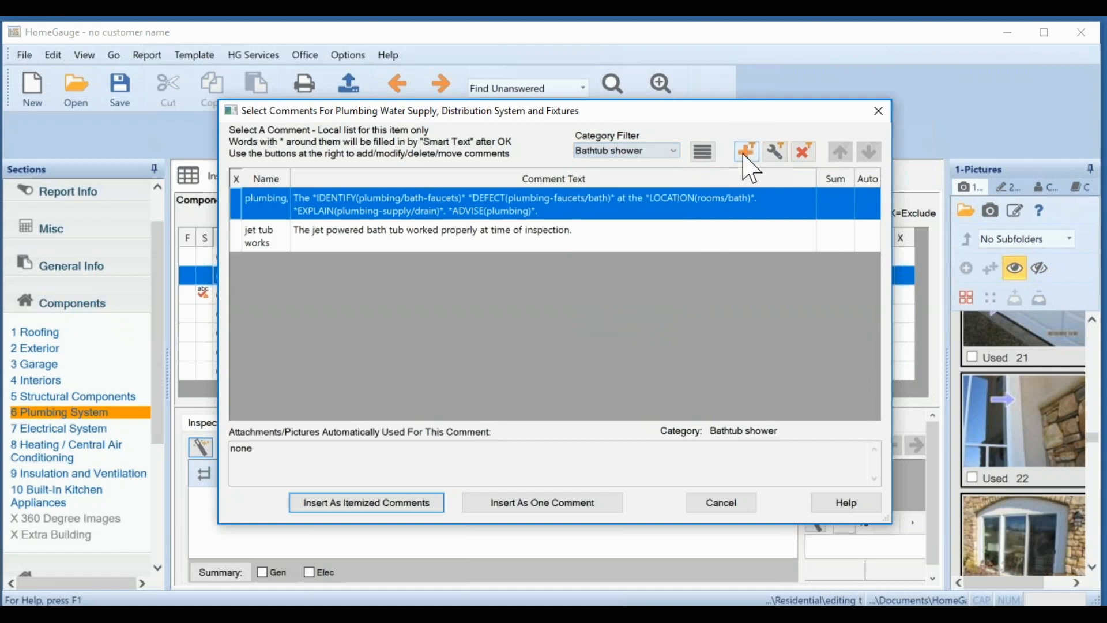
left_click(745, 155)
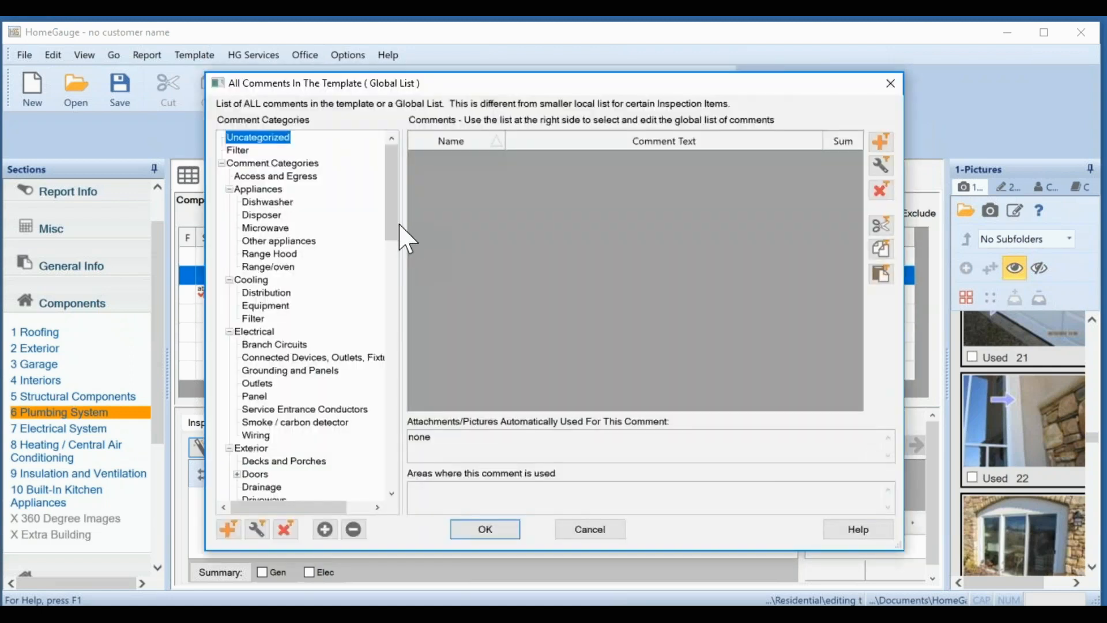
left_click_drag(395, 233, 400, 437)
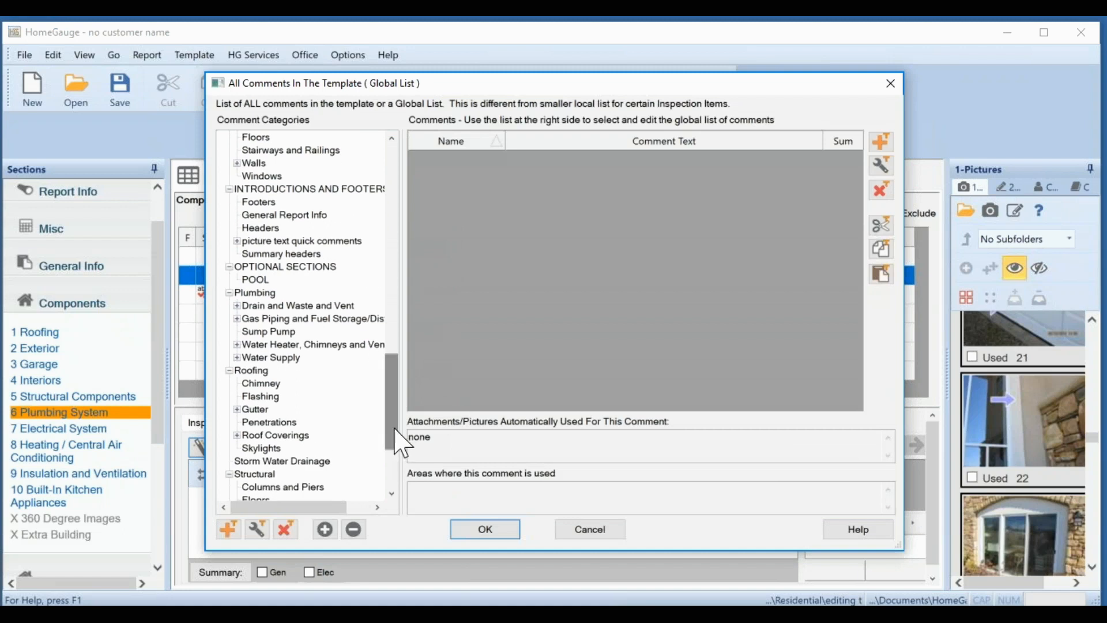
left_click(236, 306)
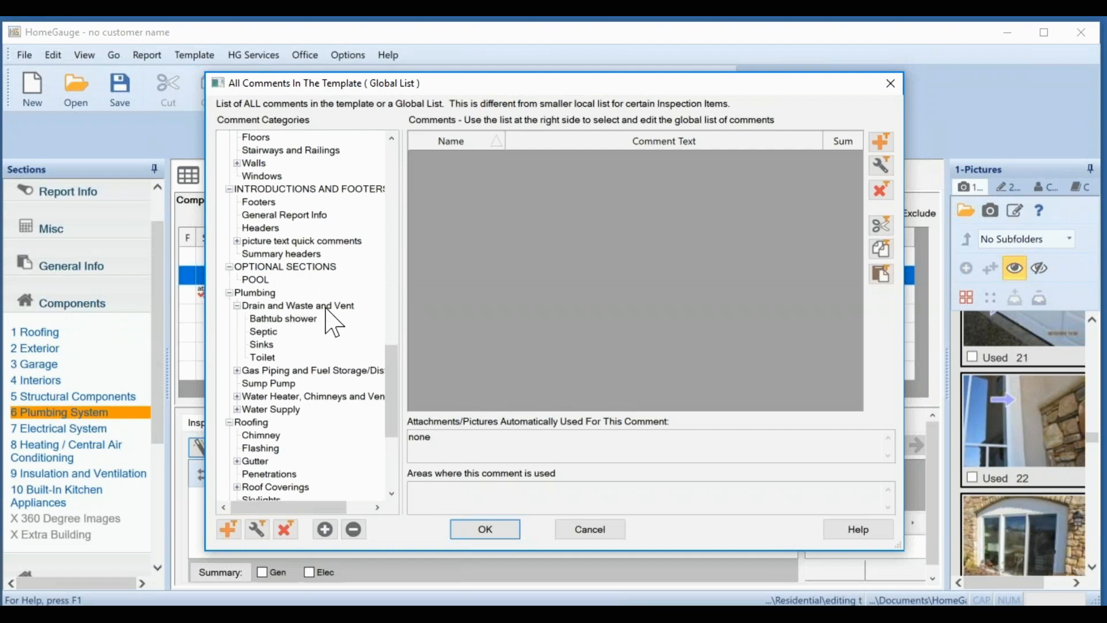
- Add a new comment category named "sink and faucets" under Plumbing's Drain and Waste and Vent category
left_click(256, 307)
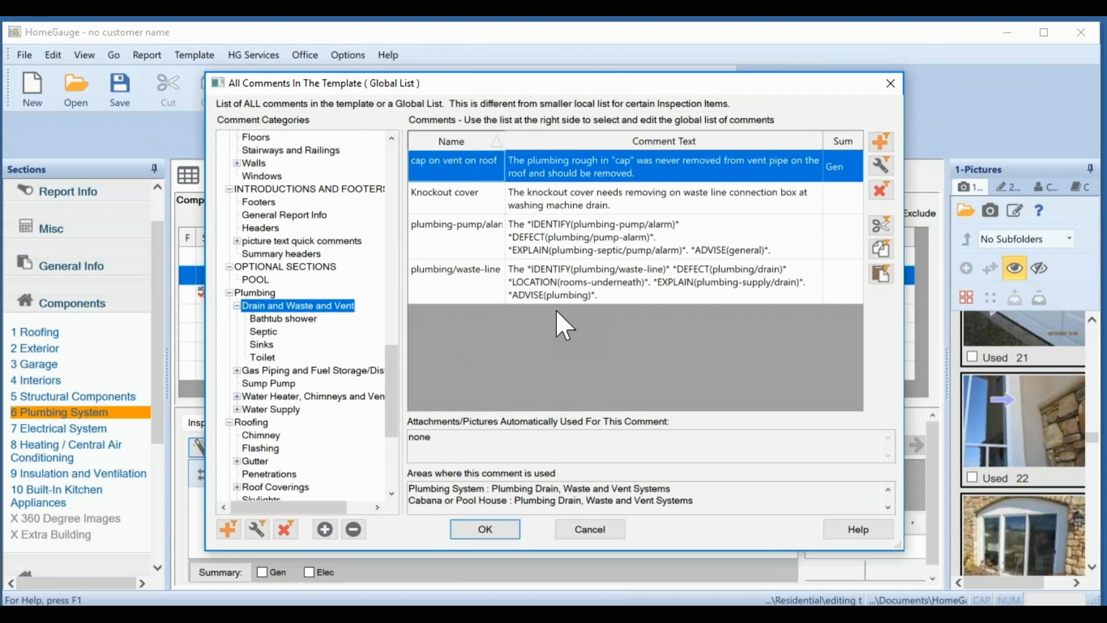
left_click(257, 294)
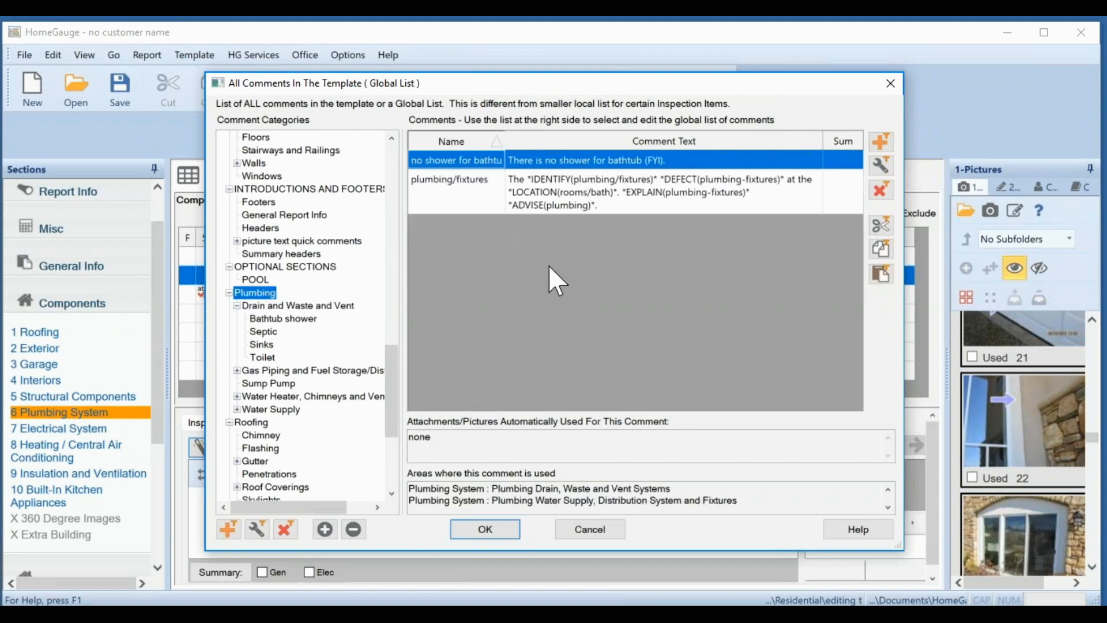
left_click(257, 306)
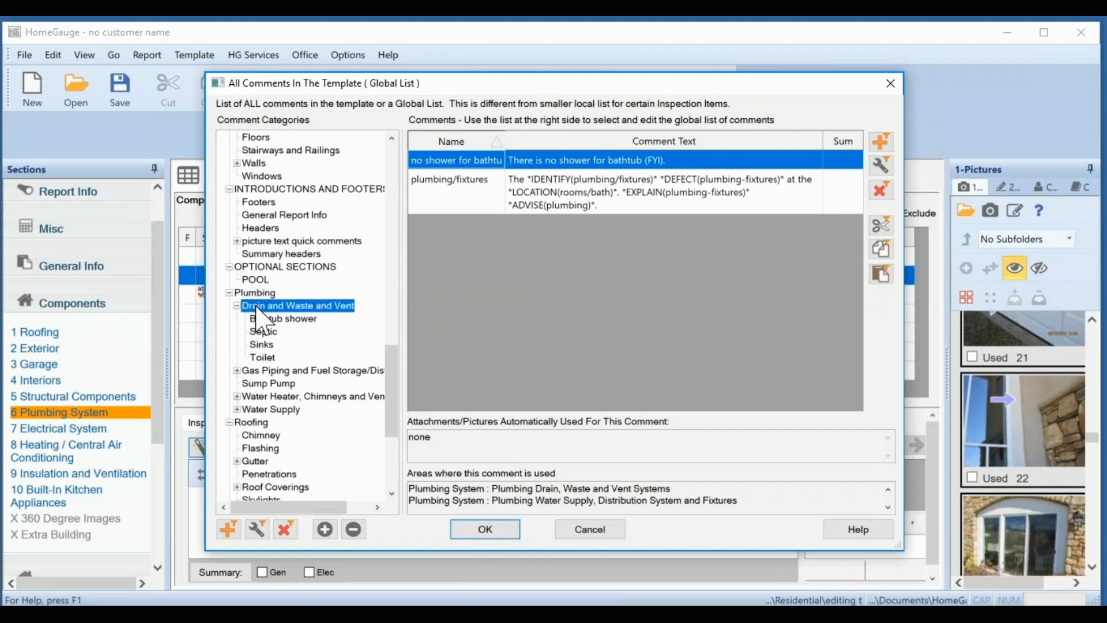
left_click(229, 529)
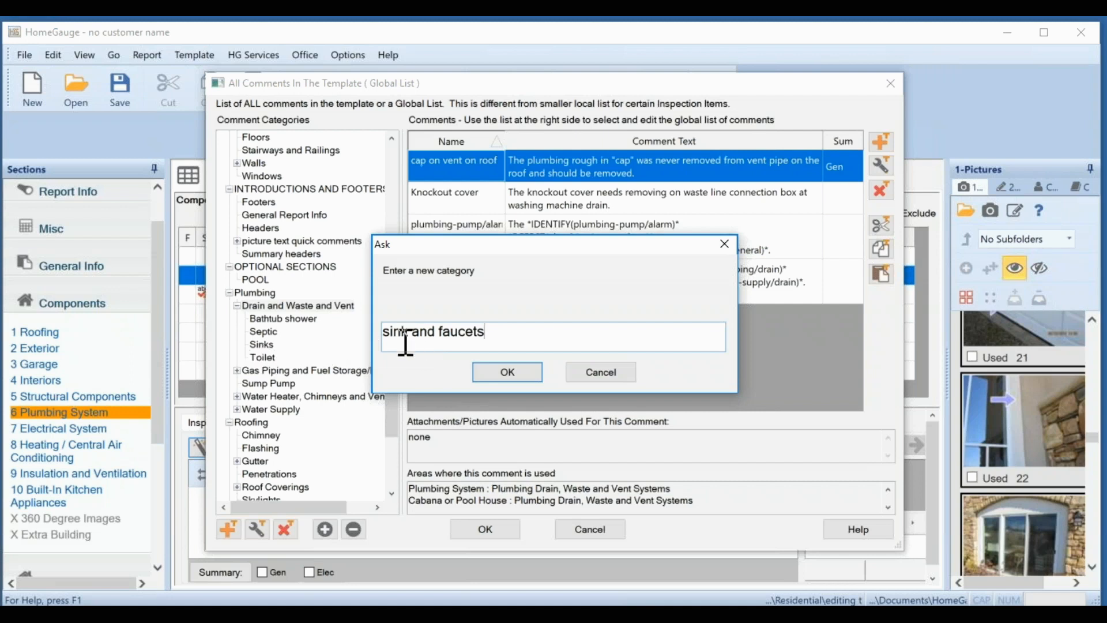
left_click(513, 376)
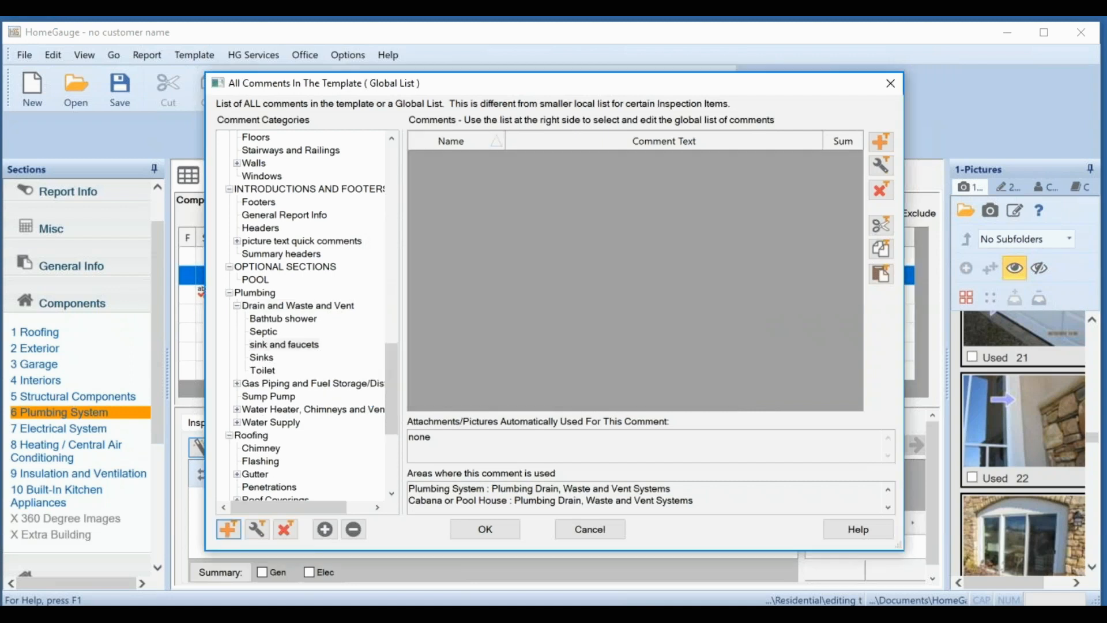
- Move every comment from the Sinks category under Drain and Waste and Vent into the sink and faucets category
left_click(261, 332)
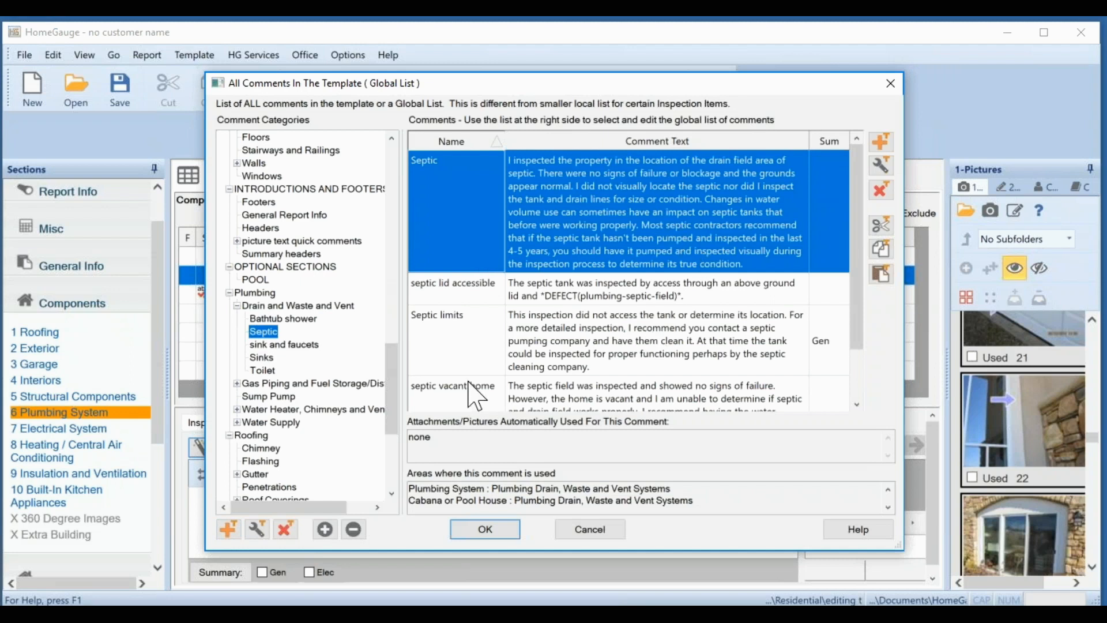
left_click(263, 358)
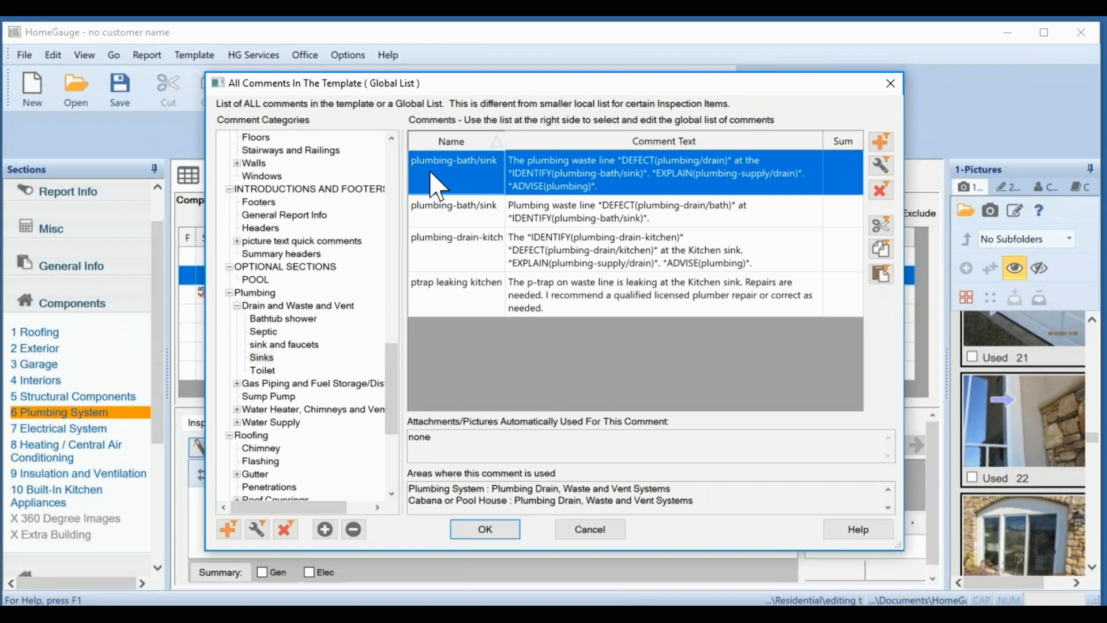
left_click_drag(427, 171, 264, 331)
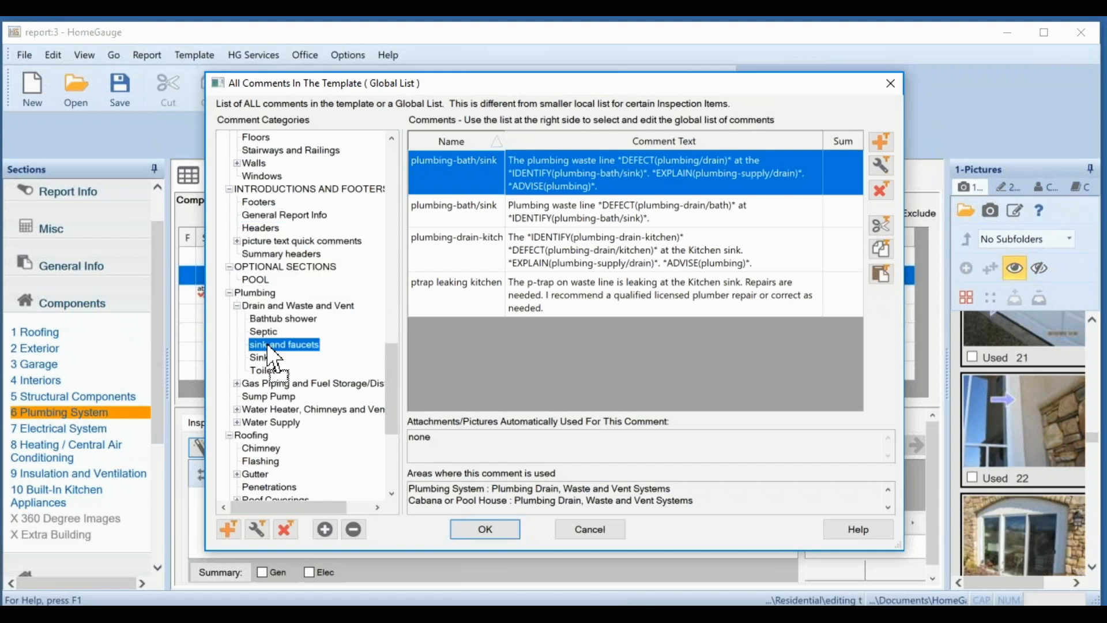
mouse_move(266, 343)
left_mouse_down()
mouse_move(271, 355)
mouse_move(275, 344)
left_mouse_up()
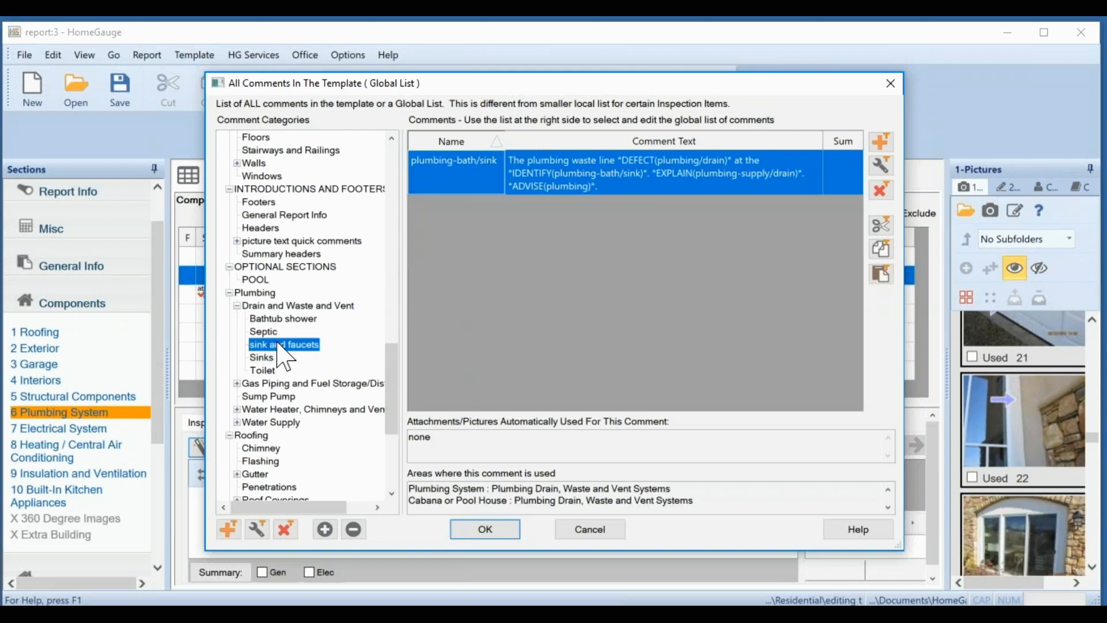
left_click(262, 357)
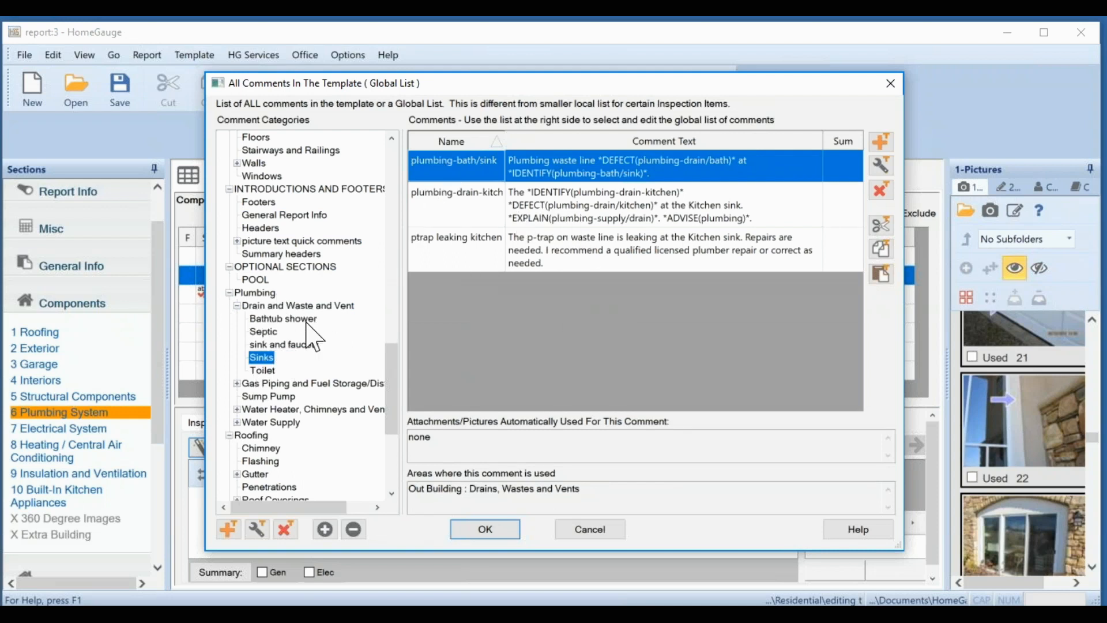
left_click_drag(429, 172, 259, 357)
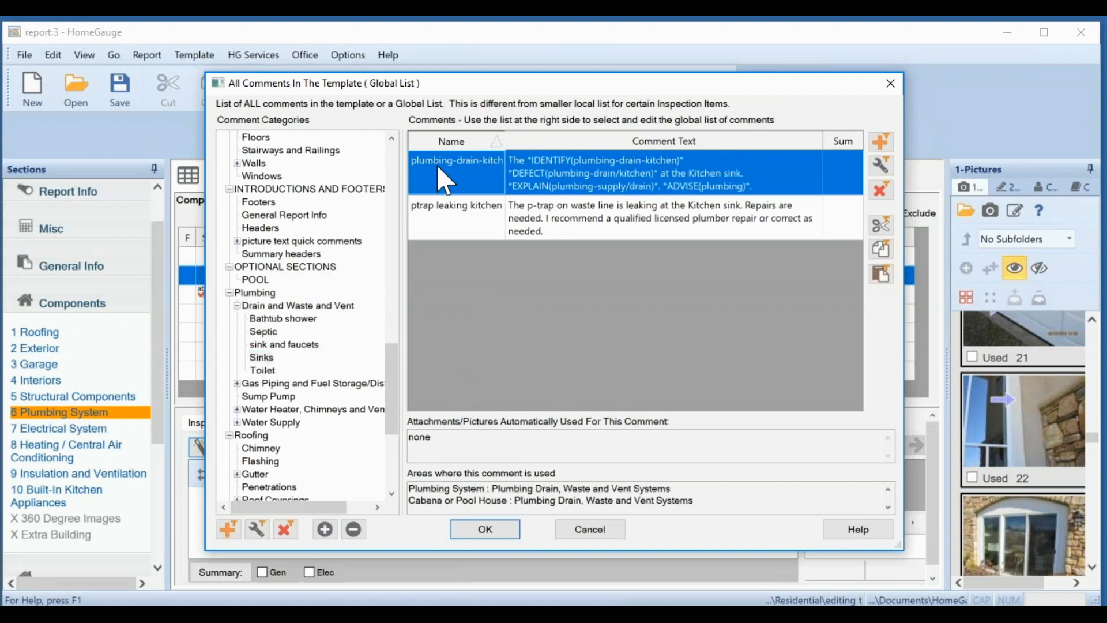
left_click_drag(438, 167, 271, 345)
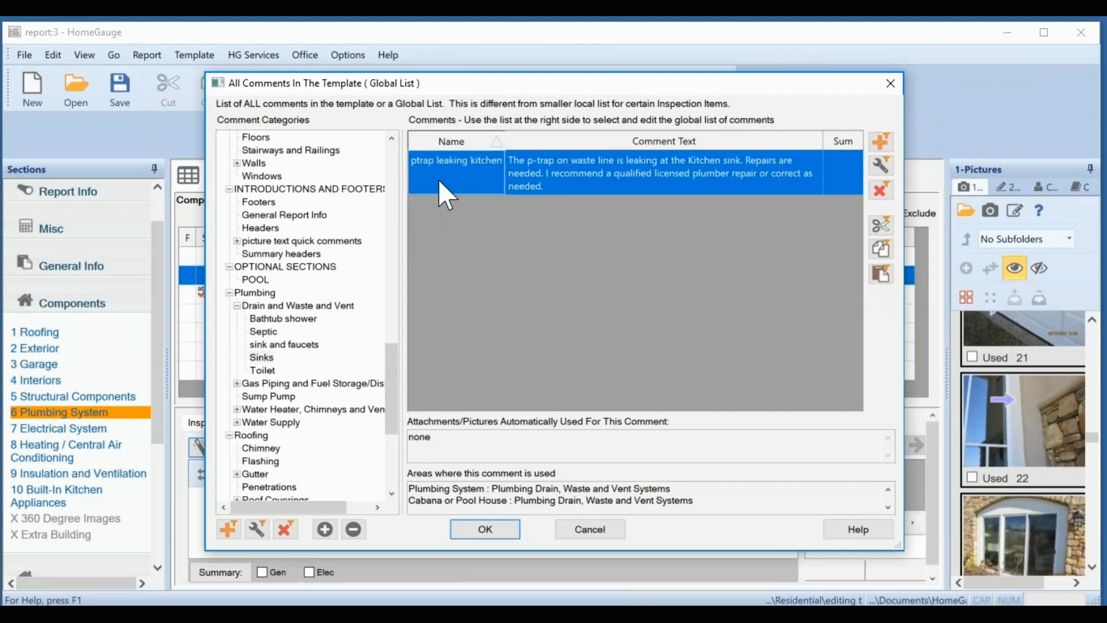
left_click_drag(423, 183, 284, 347)
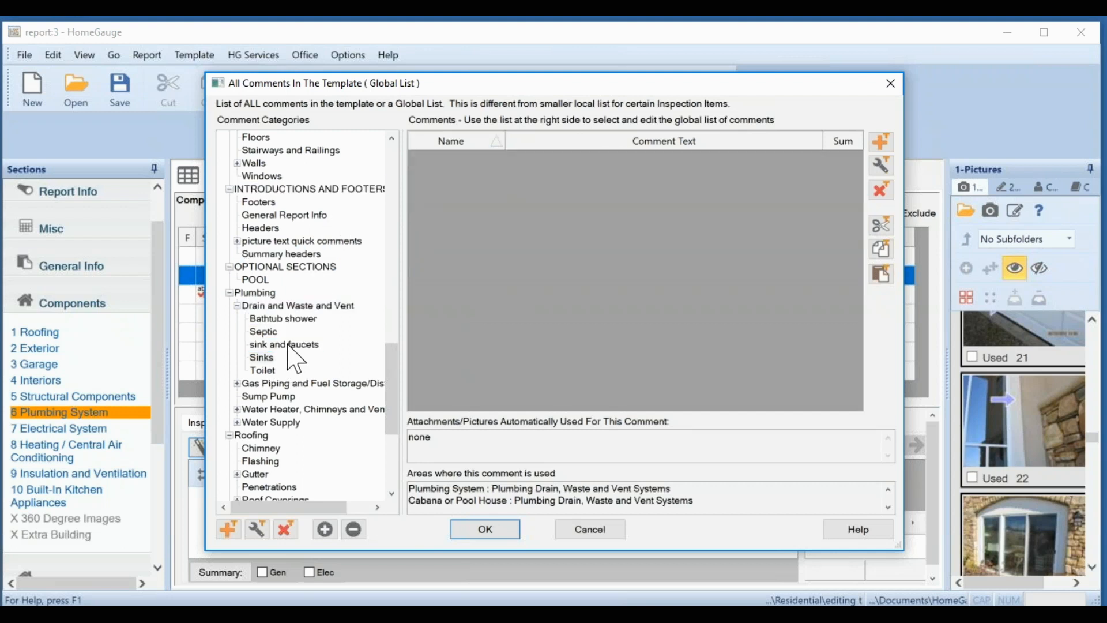
- Delete the emptied Sinks category under Drain and Waste and Vent
left_click(259, 357)
left_click(286, 529)
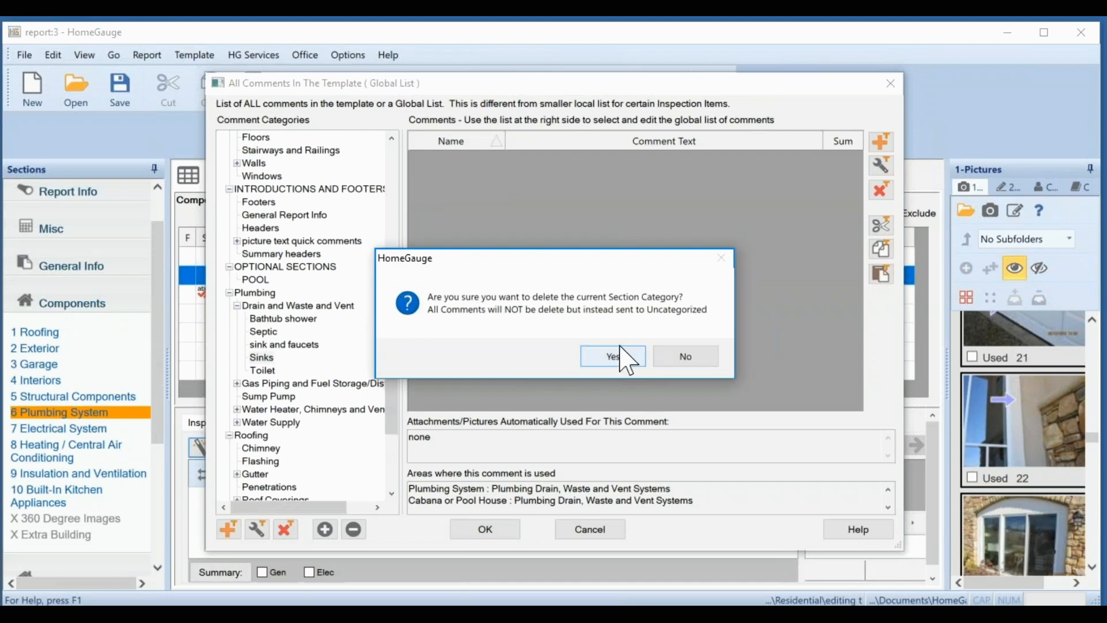
left_click(622, 352)
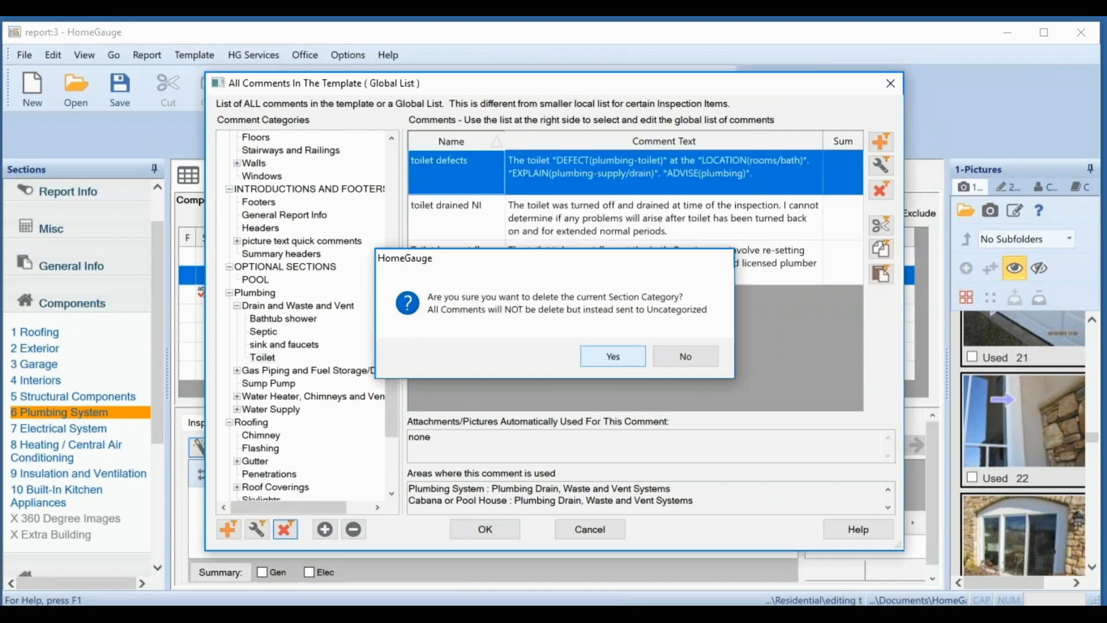
- Rename the sink and faucets category as "Sink and faucets" and return to the plumbing item's local comment list
left_click(286, 345)
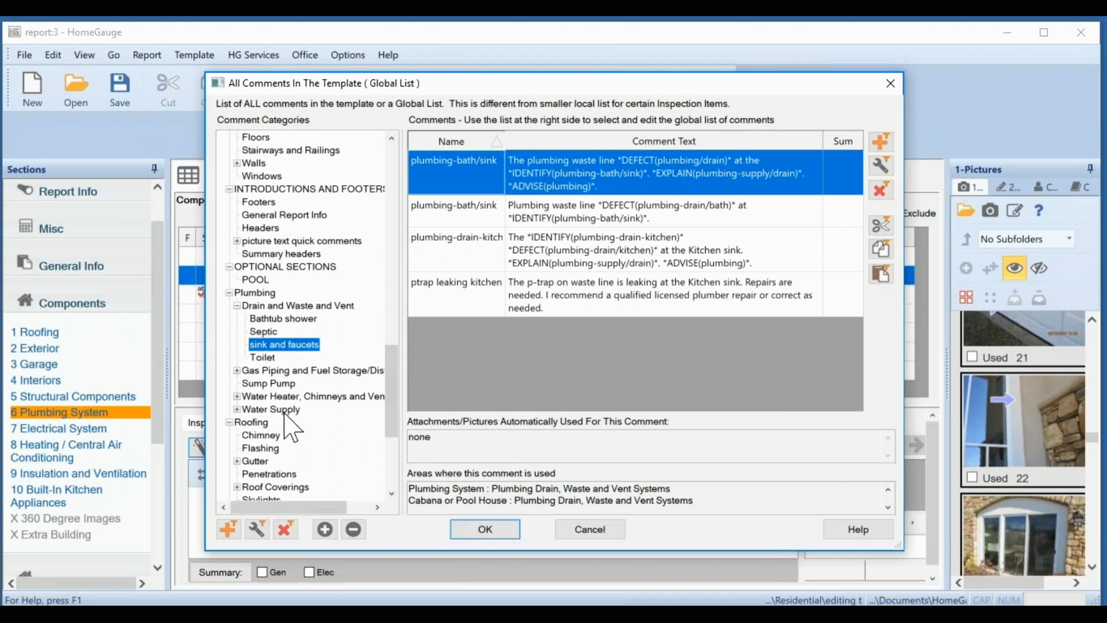
left_click(256, 528)
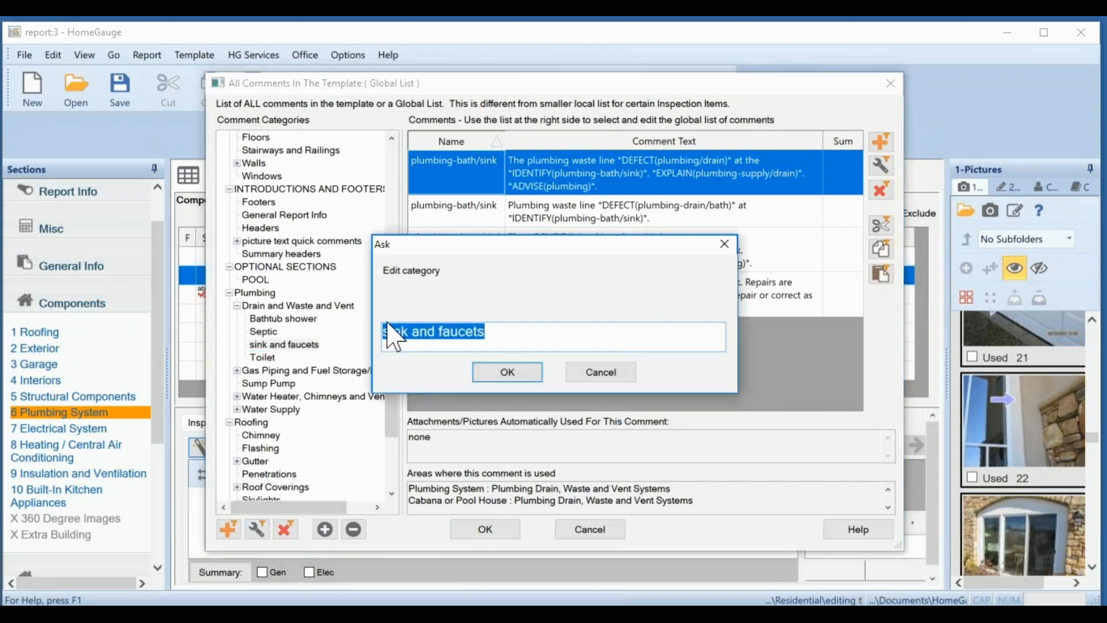
left_click_drag(384, 331, 369, 341)
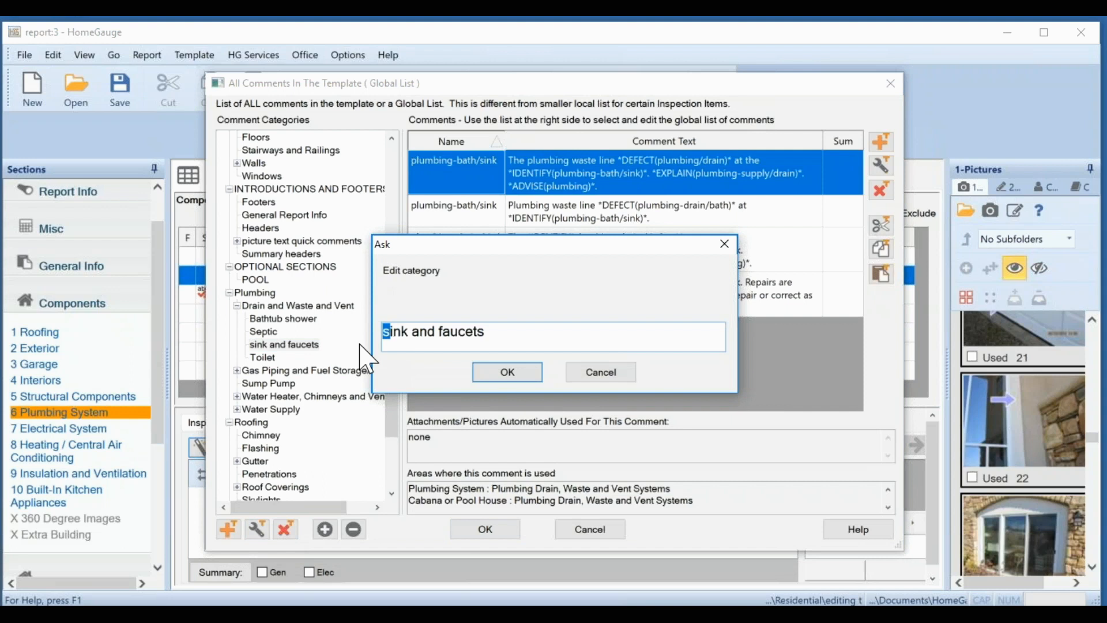
type("S")
left_click(515, 374)
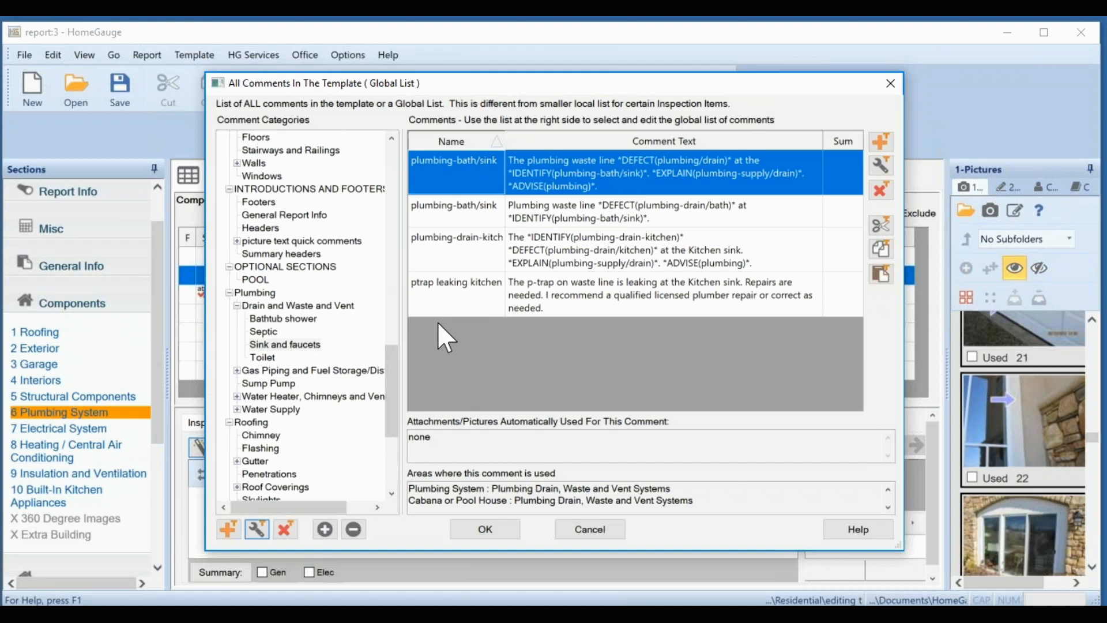
left_click(605, 536)
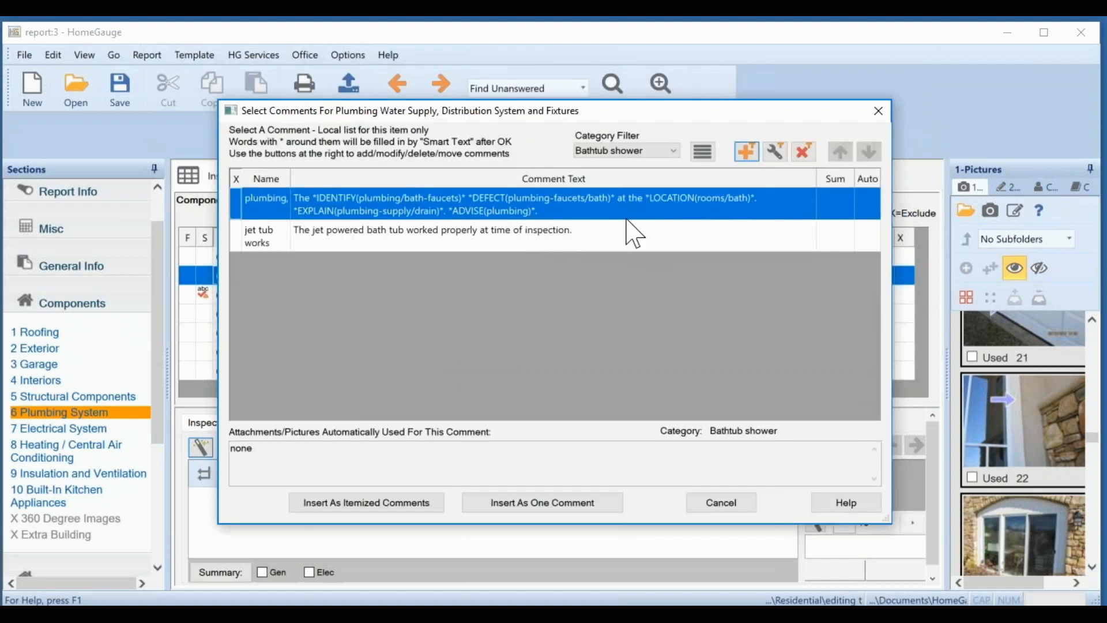
- Show the plumbing water supply comments for all categories, and view only those in the Toilet category
left_click(675, 151)
scroll(681, 164, "up", 1)
left_click(664, 163)
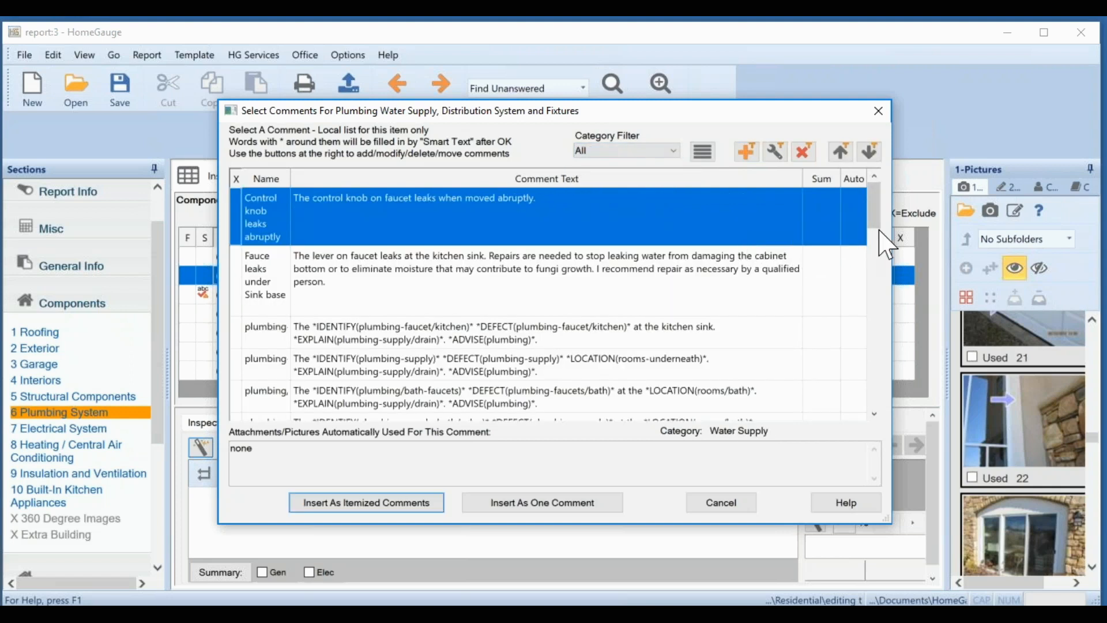
mouse_move(876, 212)
left_mouse_down()
mouse_move(870, 382)
mouse_move(869, 199)
mouse_move(872, 400)
mouse_move(883, 212)
left_mouse_up()
left_click(669, 151)
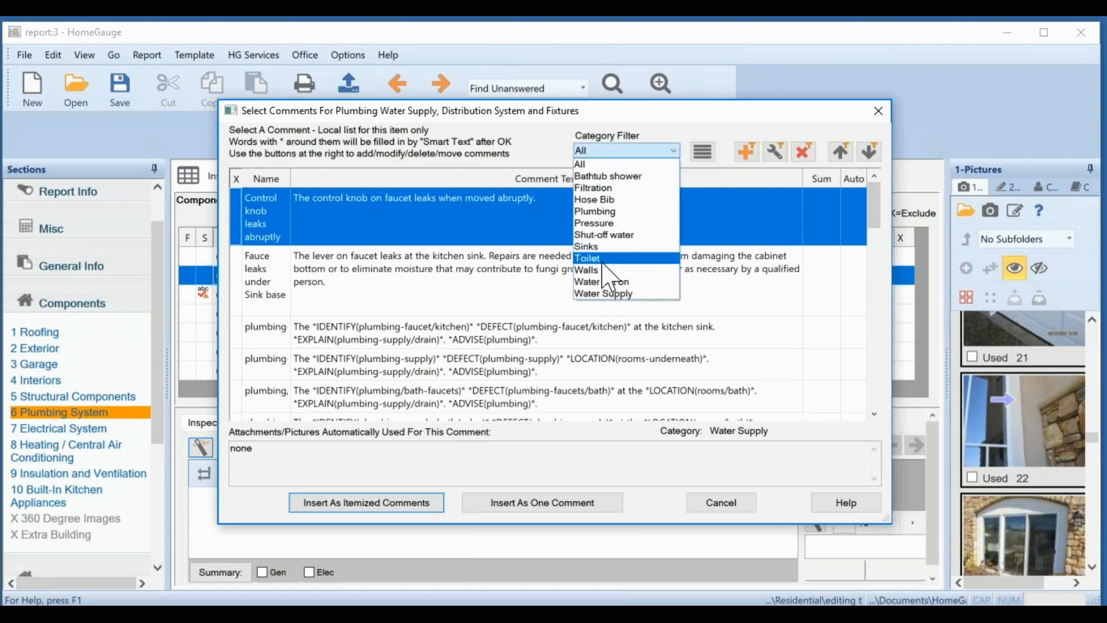
left_click(600, 259)
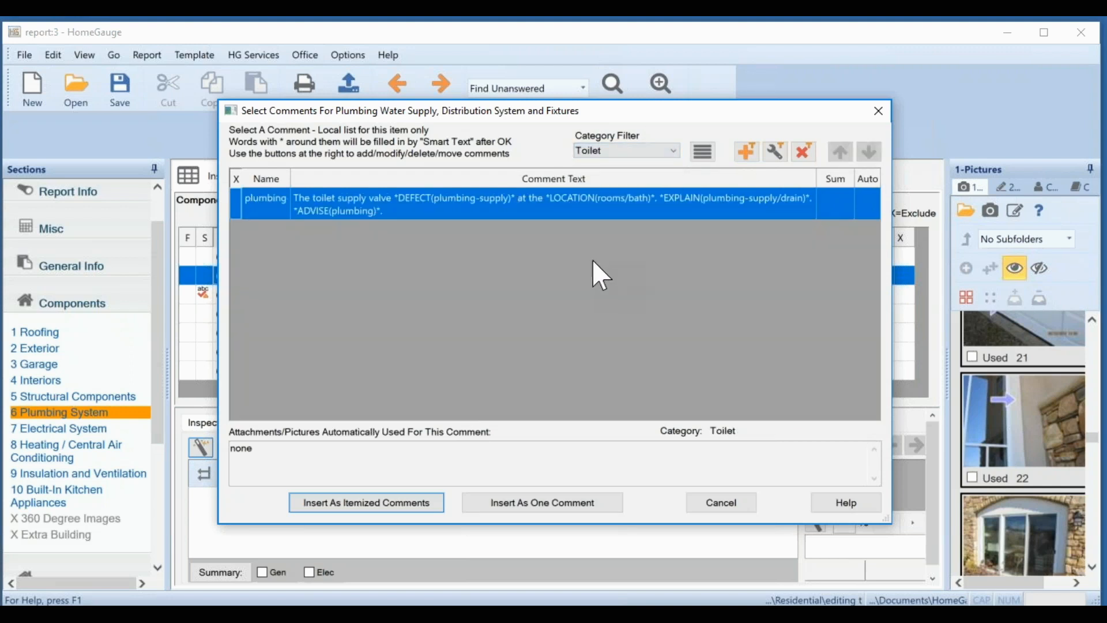
left_click(673, 151)
left_click(757, 254)
- Add all comments of the Exterior category Eaves, Soffits and Fascia from the global list to the plumbing item's local list
left_click(746, 153)
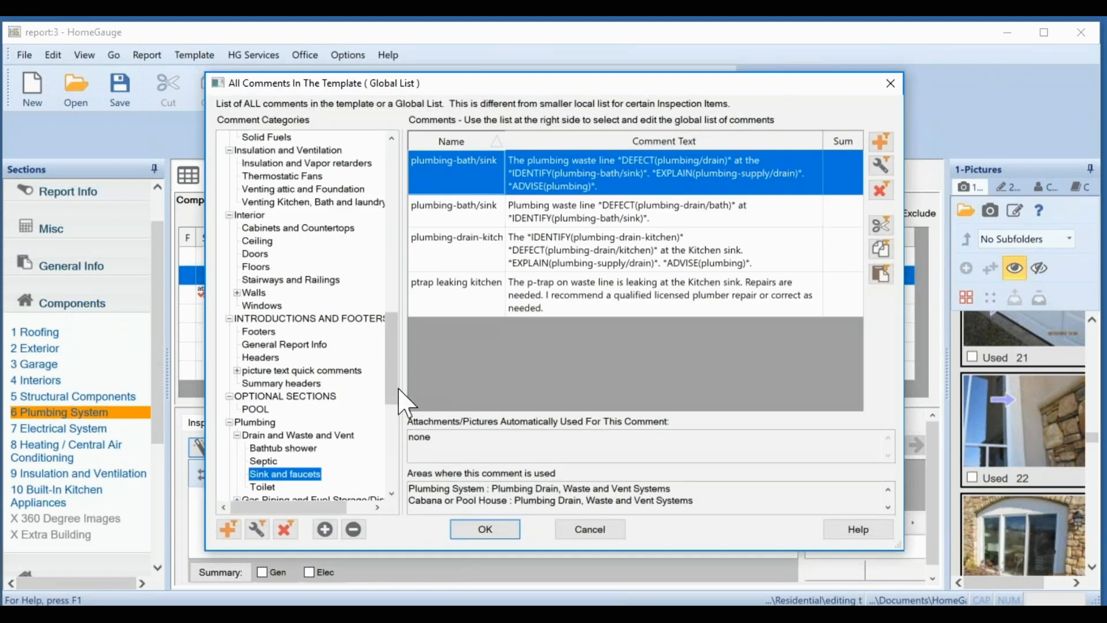
left_click_drag(397, 389, 423, 299)
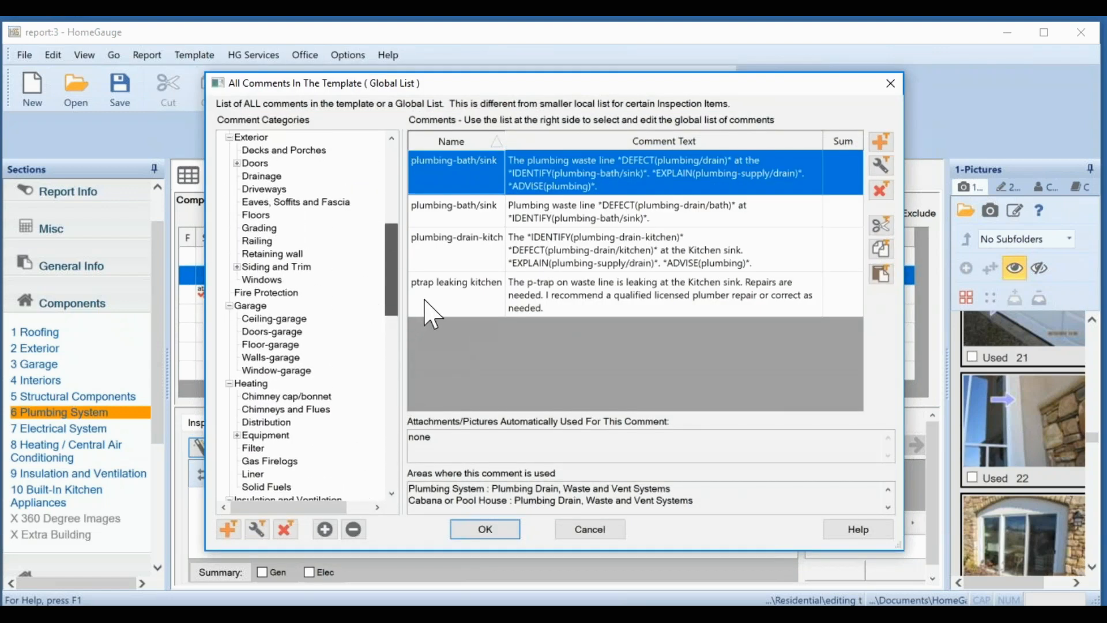
left_click(272, 190)
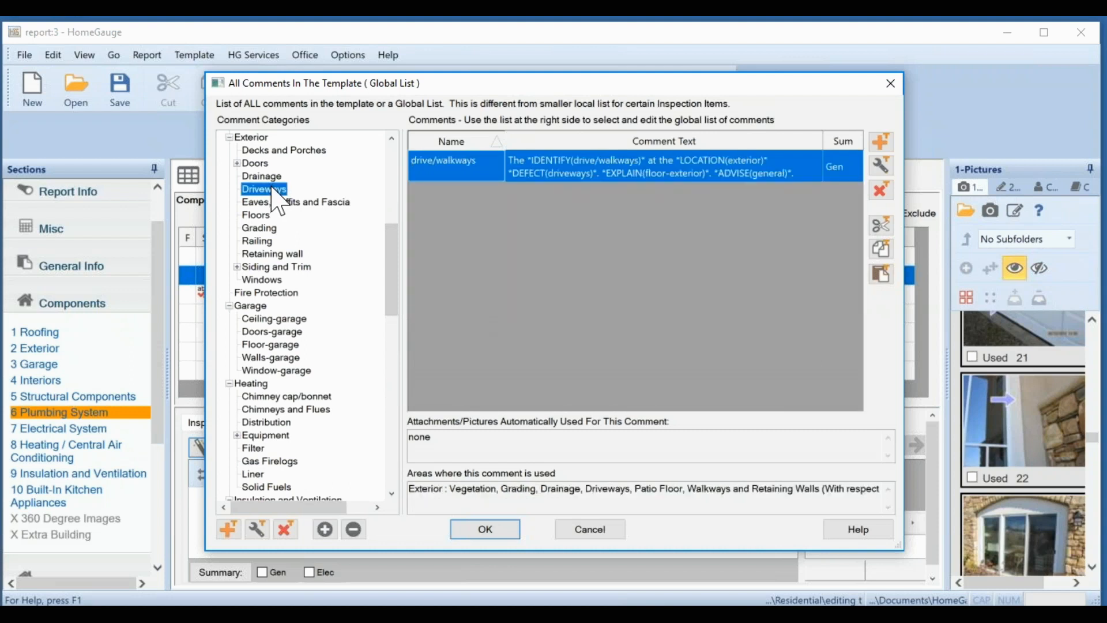
left_click(304, 203)
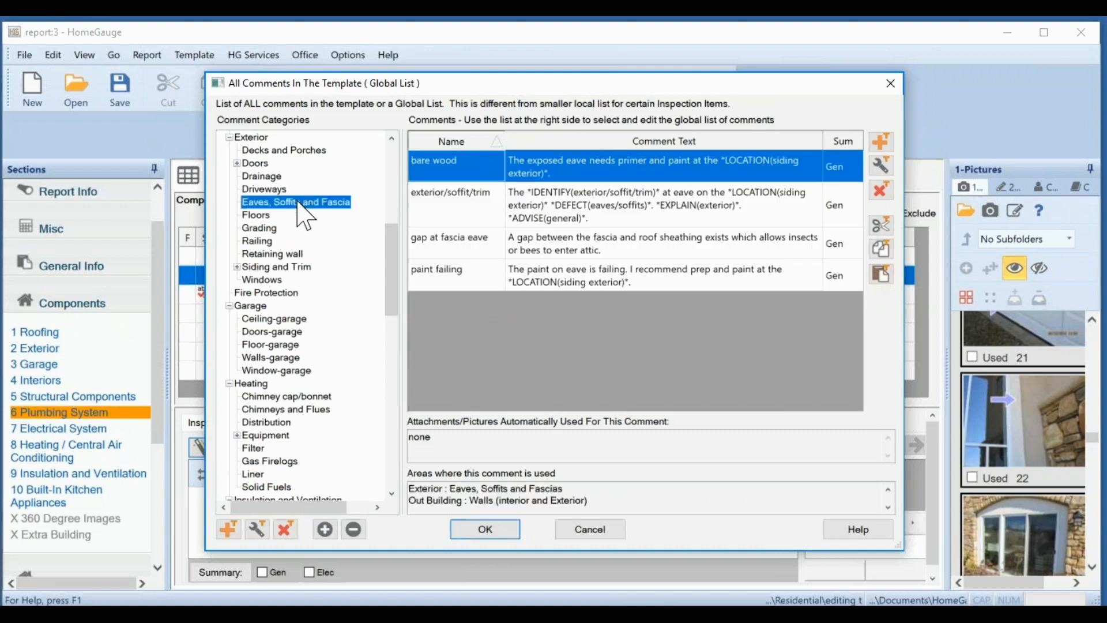
left_click(593, 279, "shift")
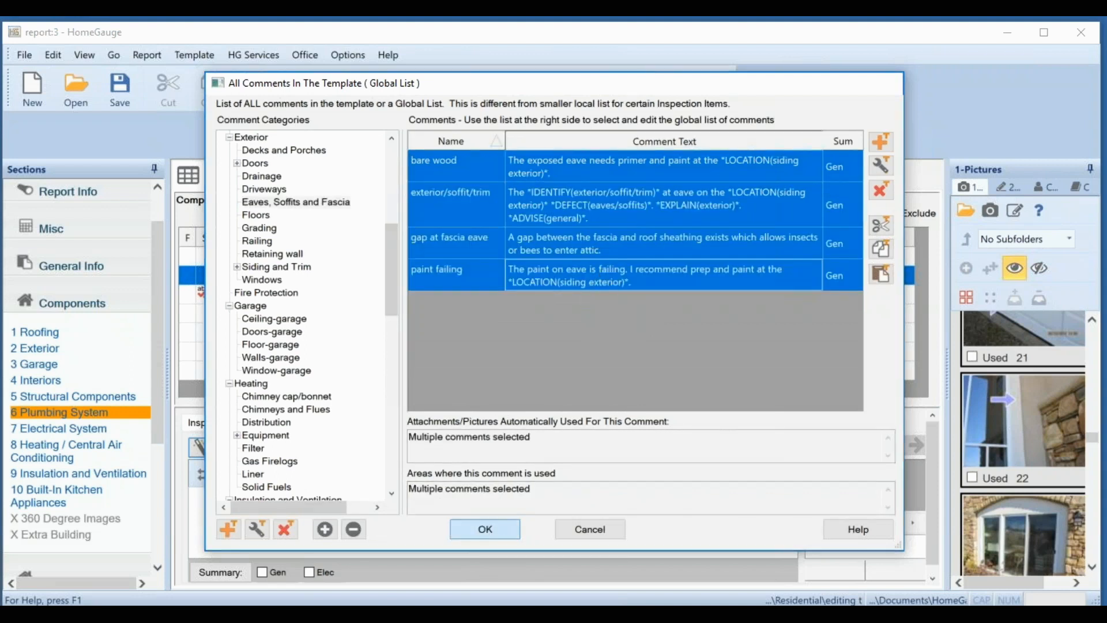
left_click(485, 528)
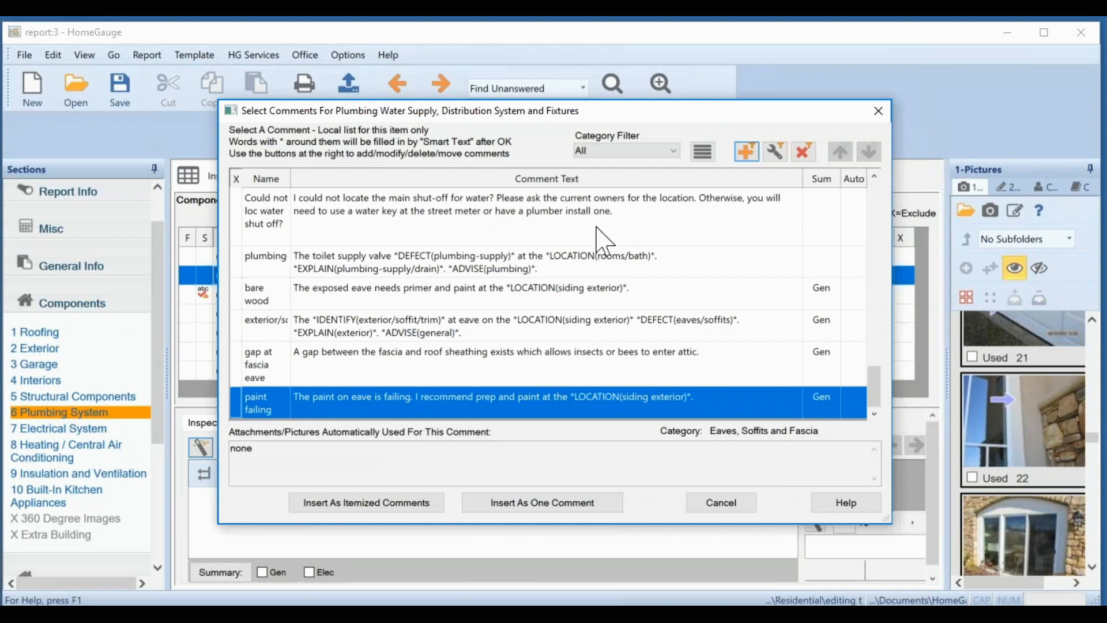
- Filter the plumbing water supply item's local comment list to the Eaves, Soffits and Fascia category
left_click(674, 151)
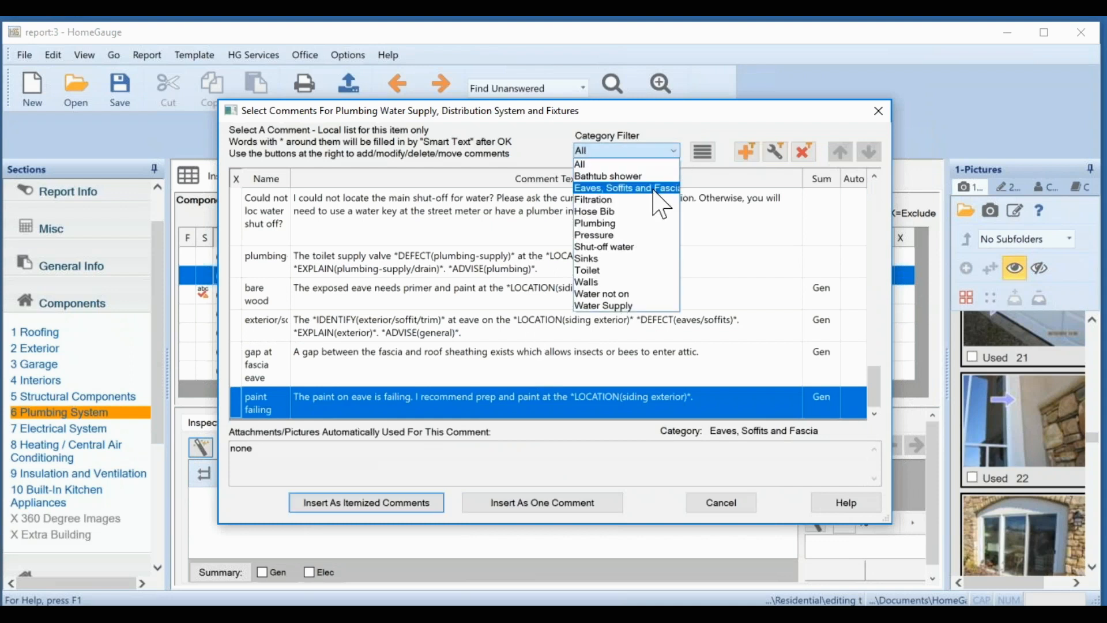
left_click(654, 190)
left_click(676, 151)
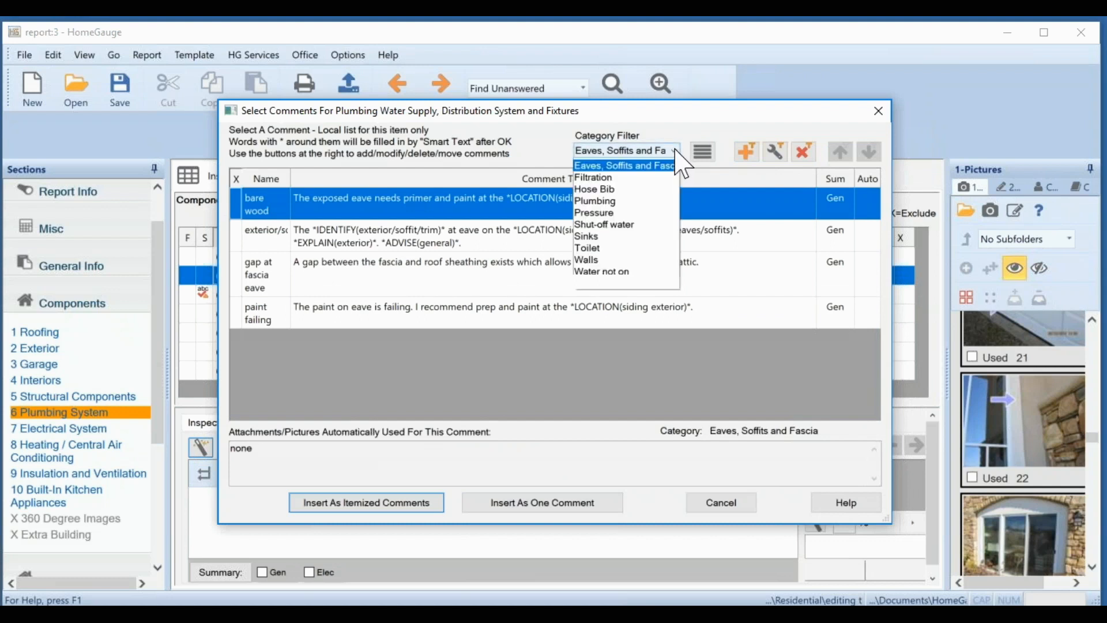
left_click(653, 202)
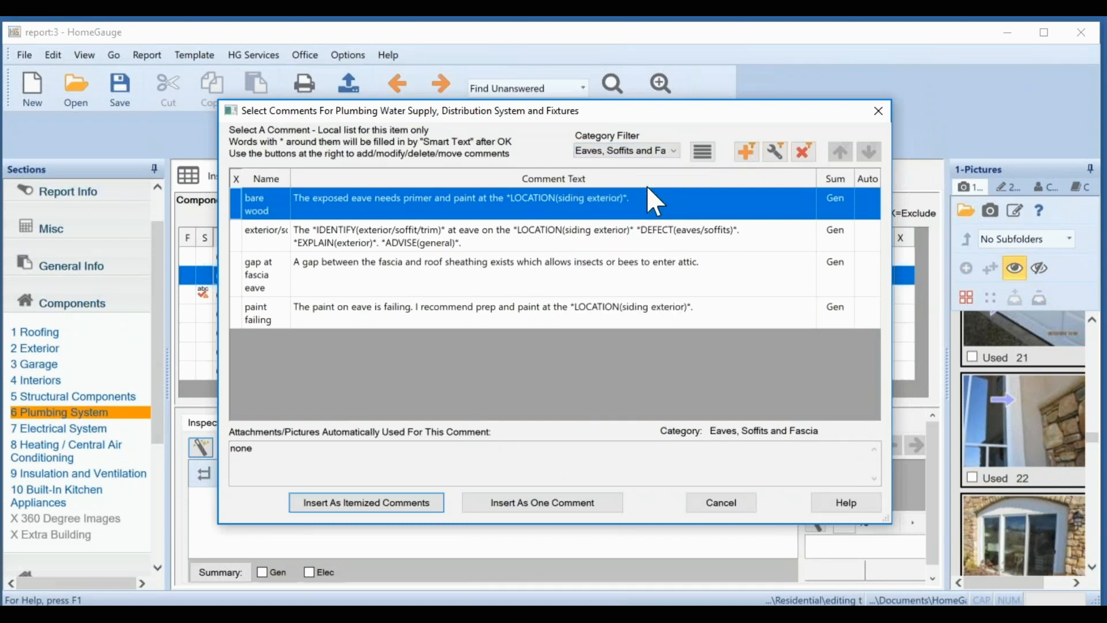
- Select all Eaves, Soffits and Fascia comments, from bare wood to paint failing, and remove them from the local list
left_click(672, 152)
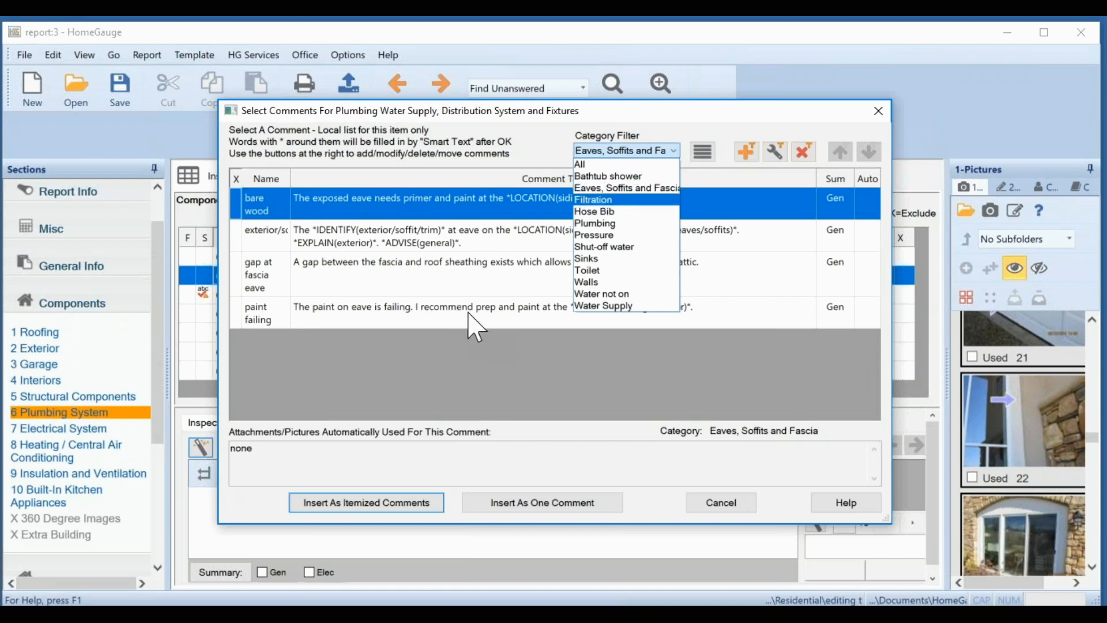
left_click(477, 327)
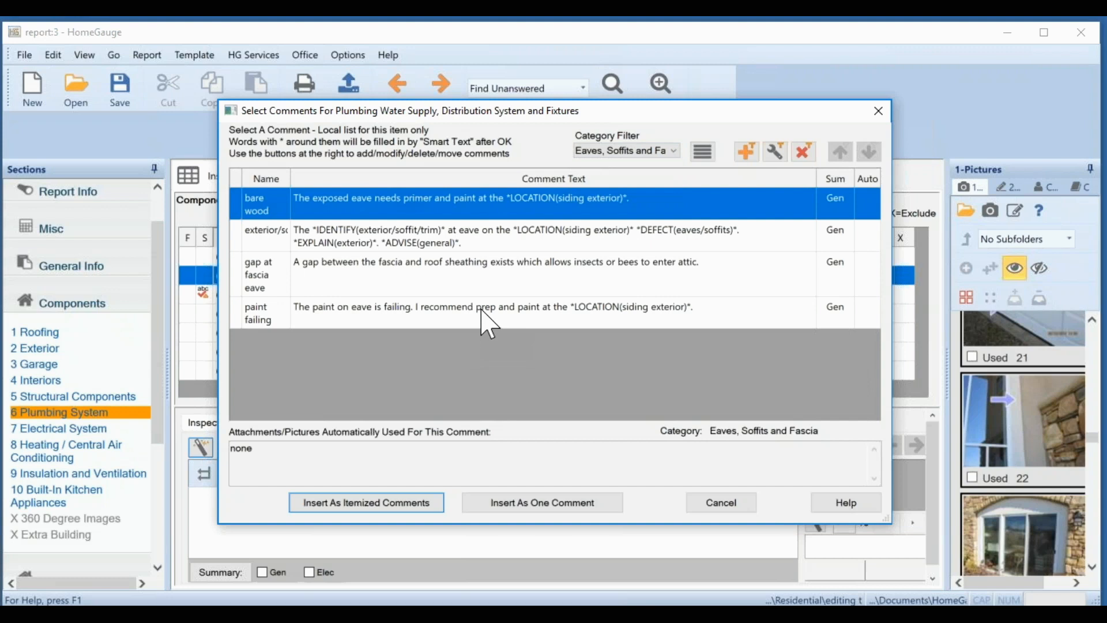
left_click(487, 323, "shift")
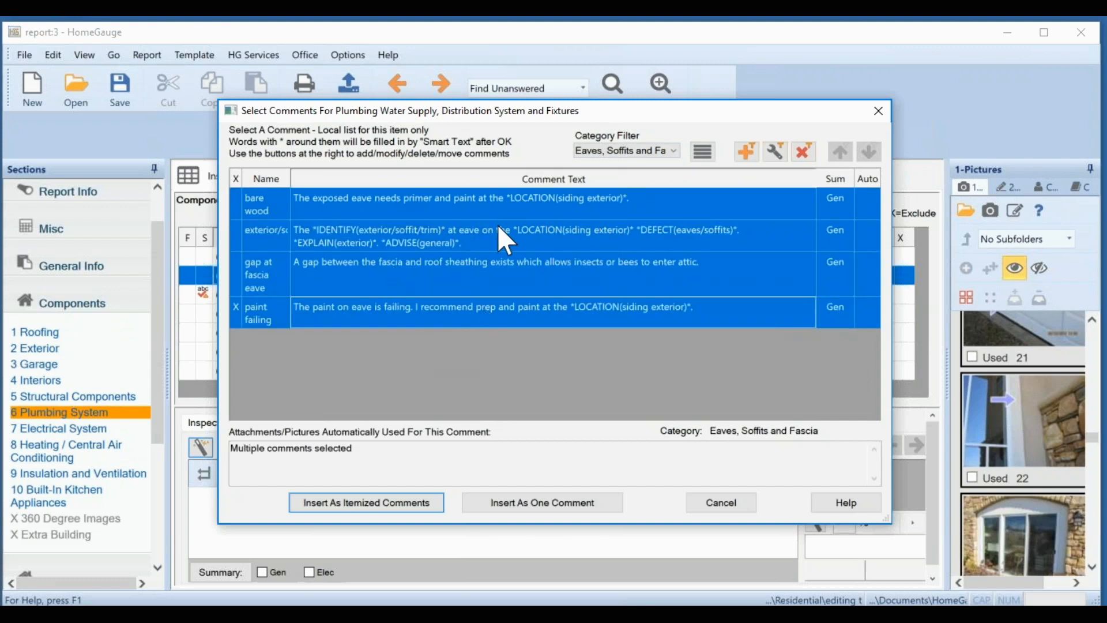
left_click(804, 151)
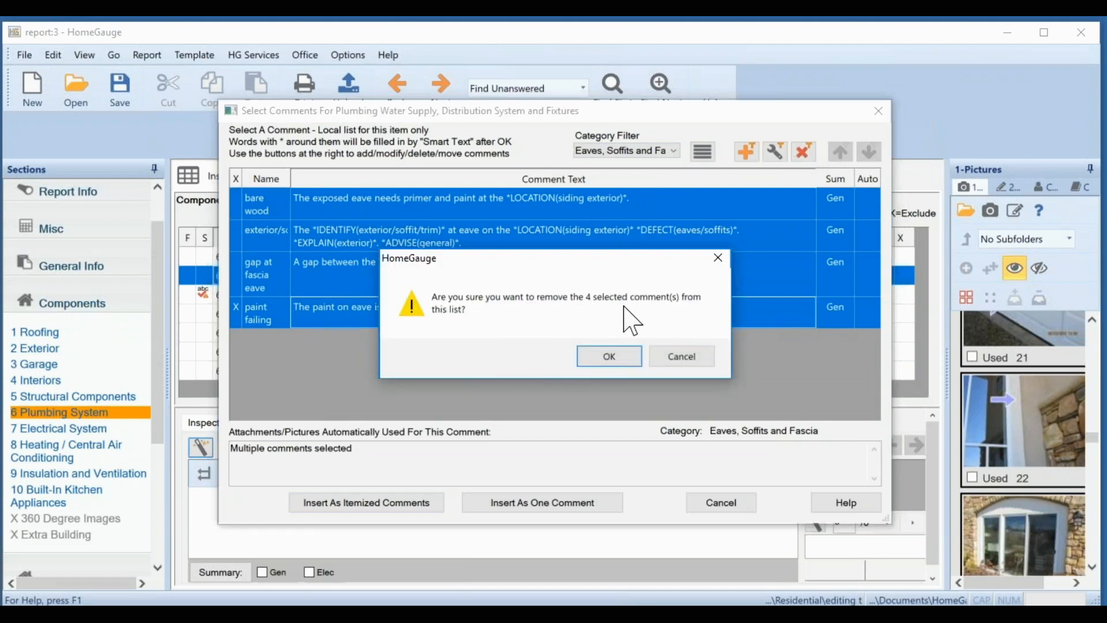
left_click(613, 355)
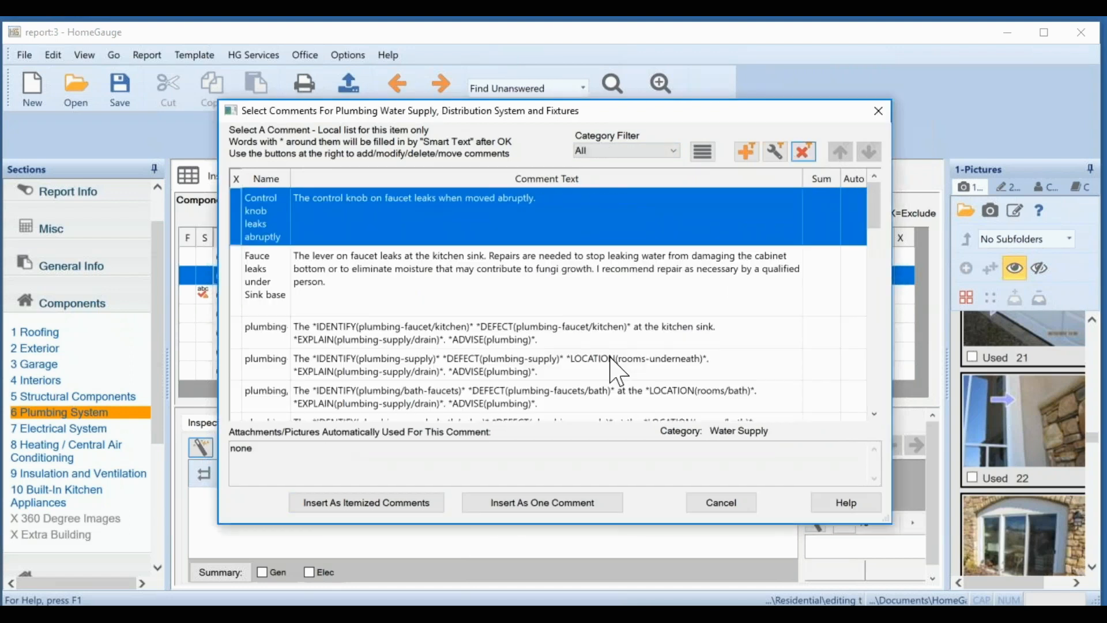
- Check the categories offered for the plumbing item's local comments, and close the local list without inserting anything
left_click(672, 151)
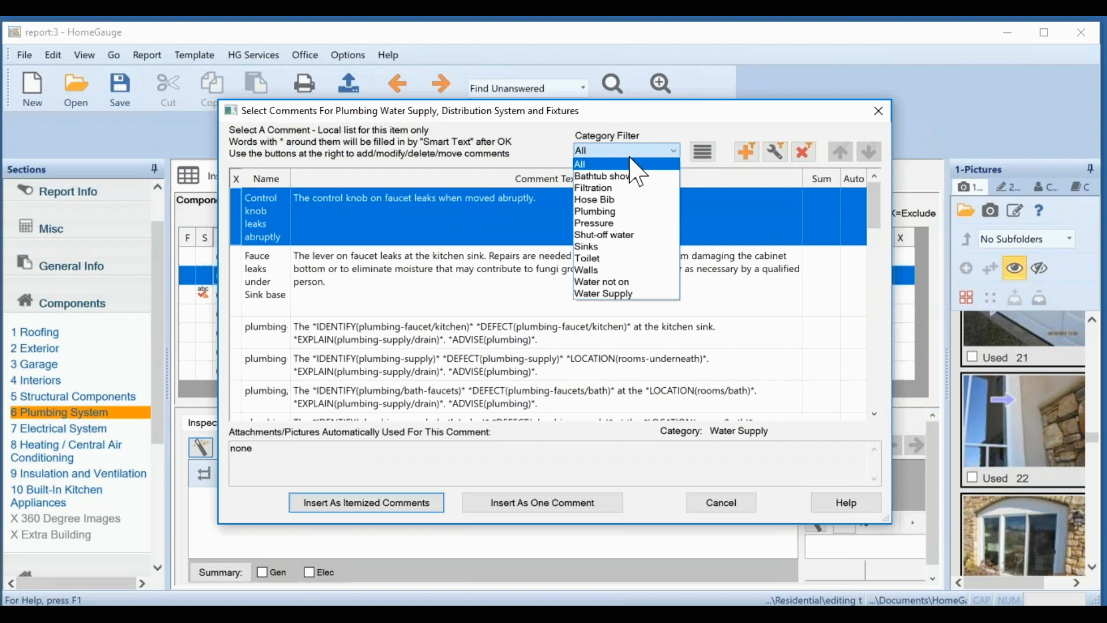
left_click(675, 139)
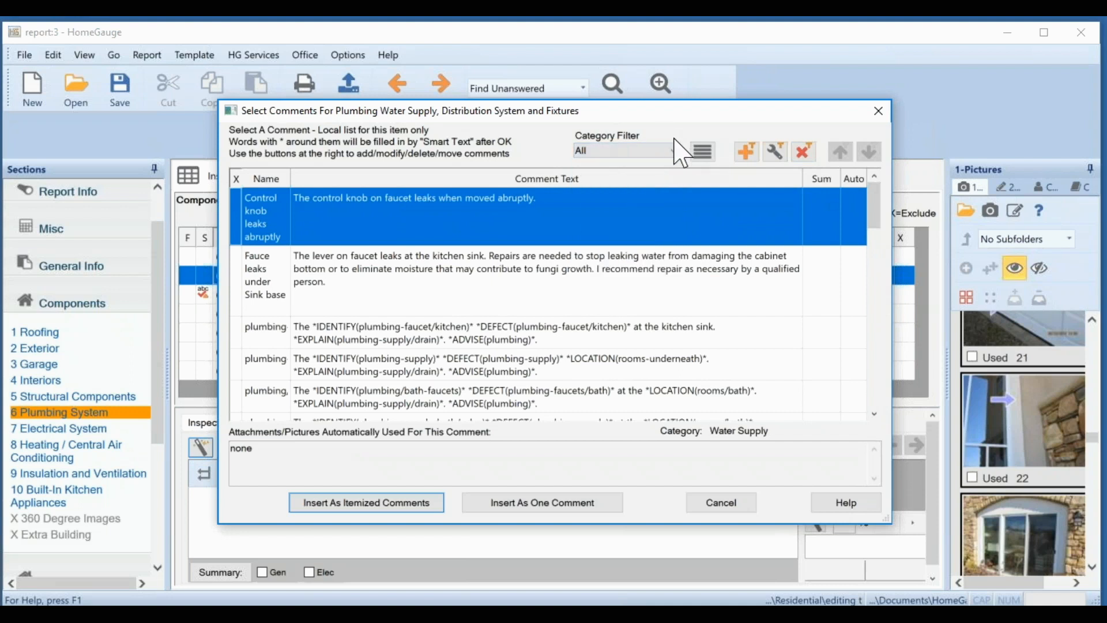
left_click(714, 512)
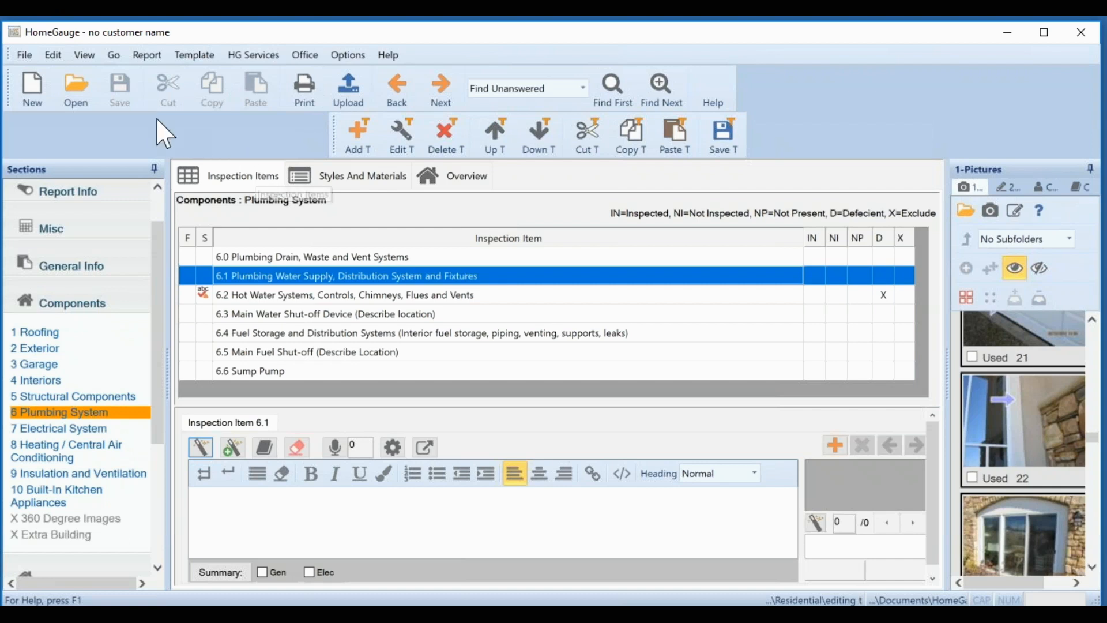
- Add a "DW door" subcategory under Appliances > Dishwasher in the template's global comment list
left_click(201, 53)
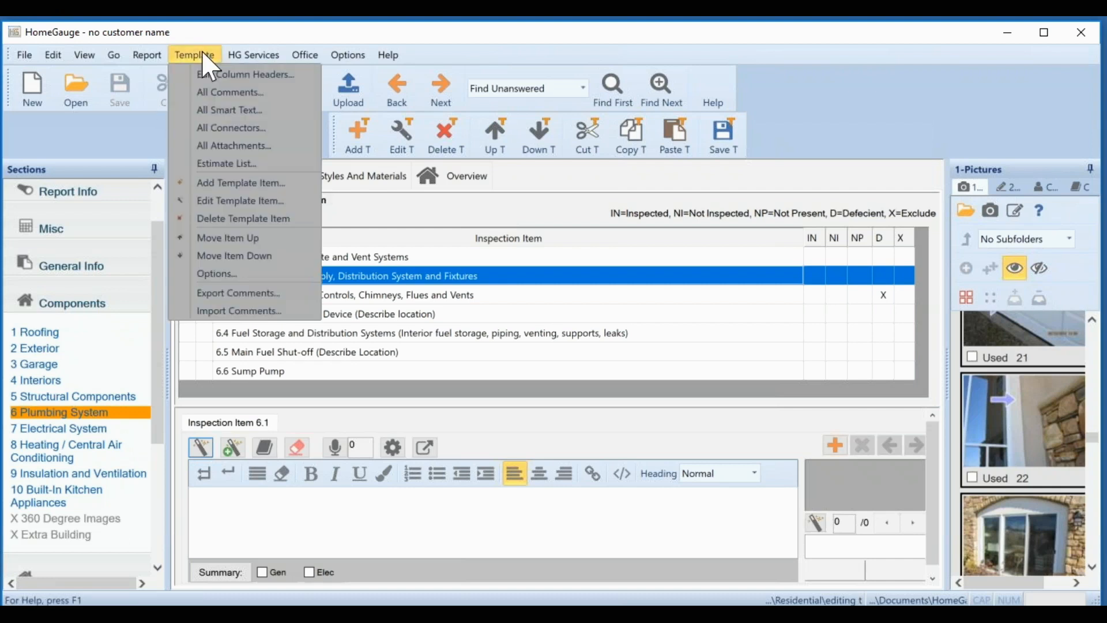
left_click(219, 94)
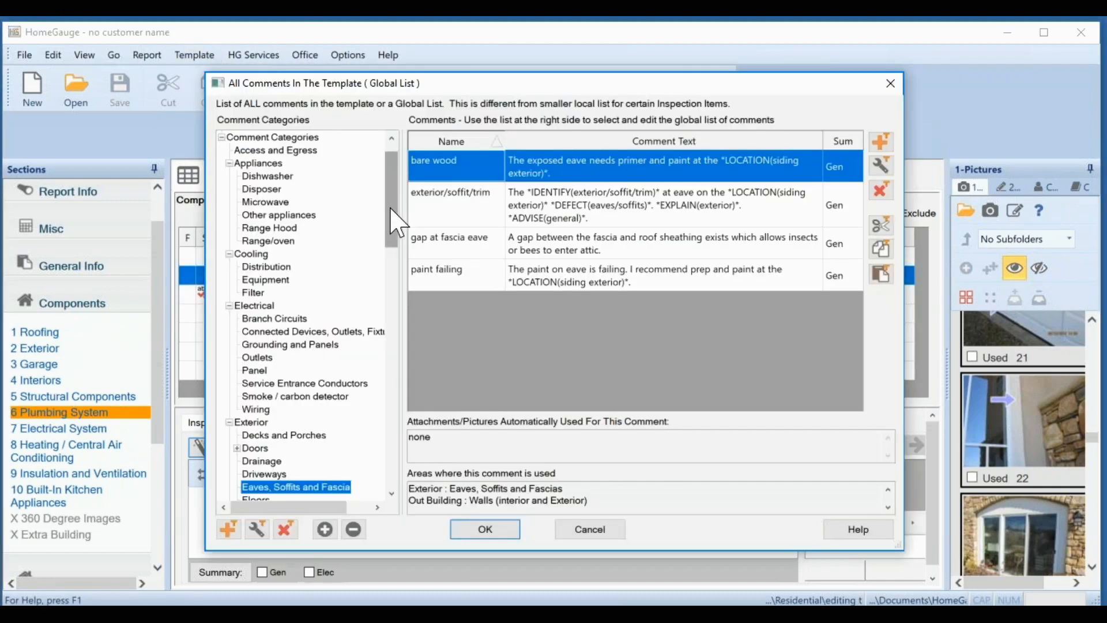
left_click(270, 178)
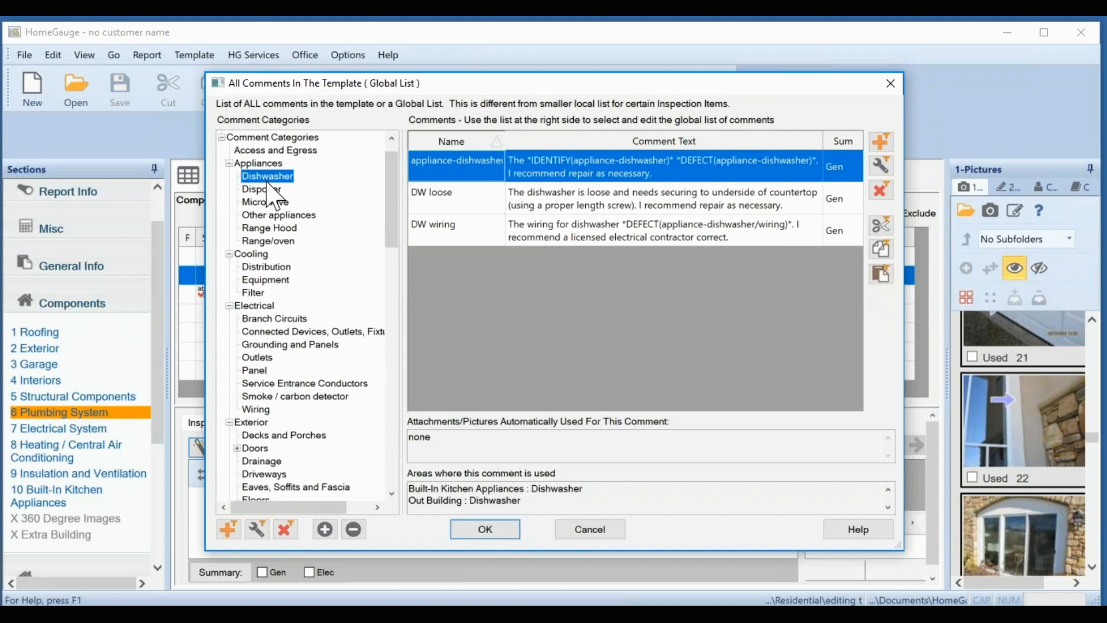
left_click(231, 530)
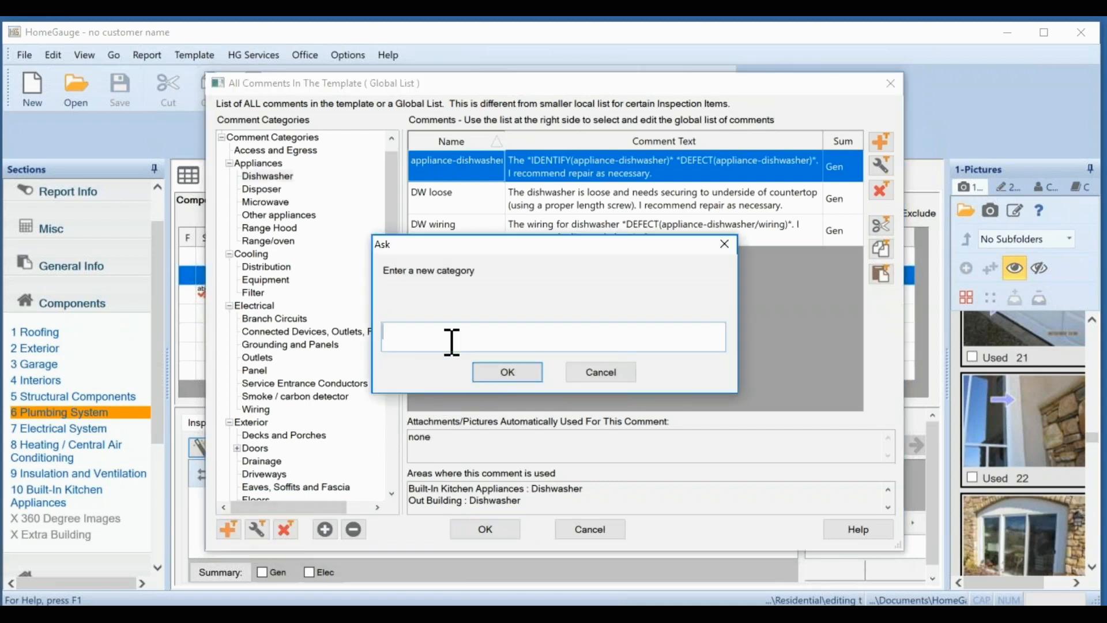
type("DW door")
left_click(495, 377)
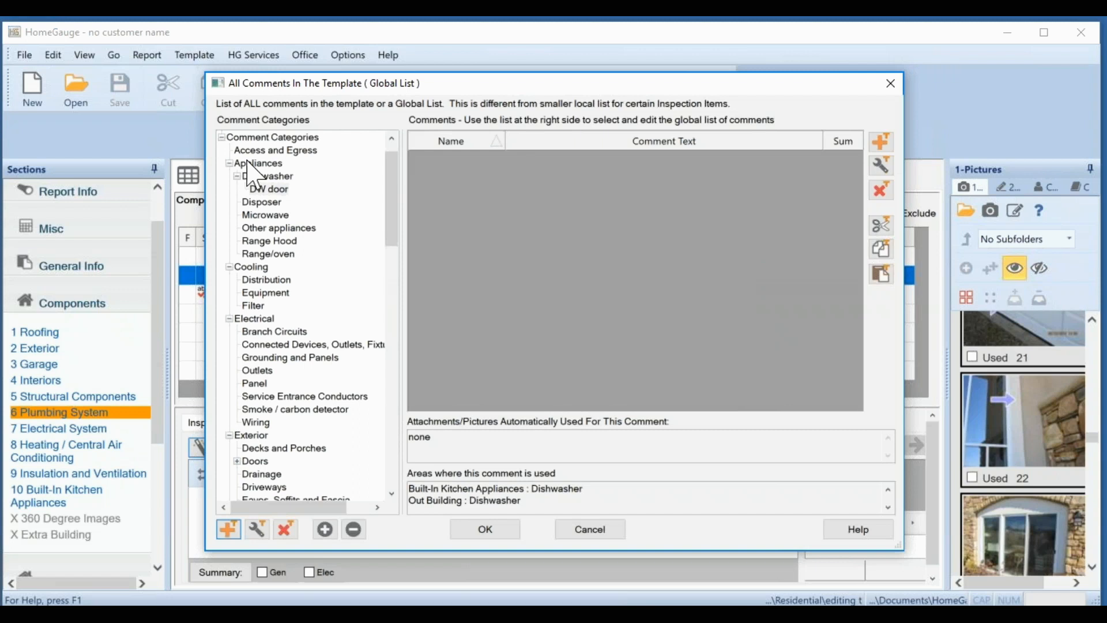
- Add a second Dishwasher subcategory named "DW rack"
left_click(271, 178)
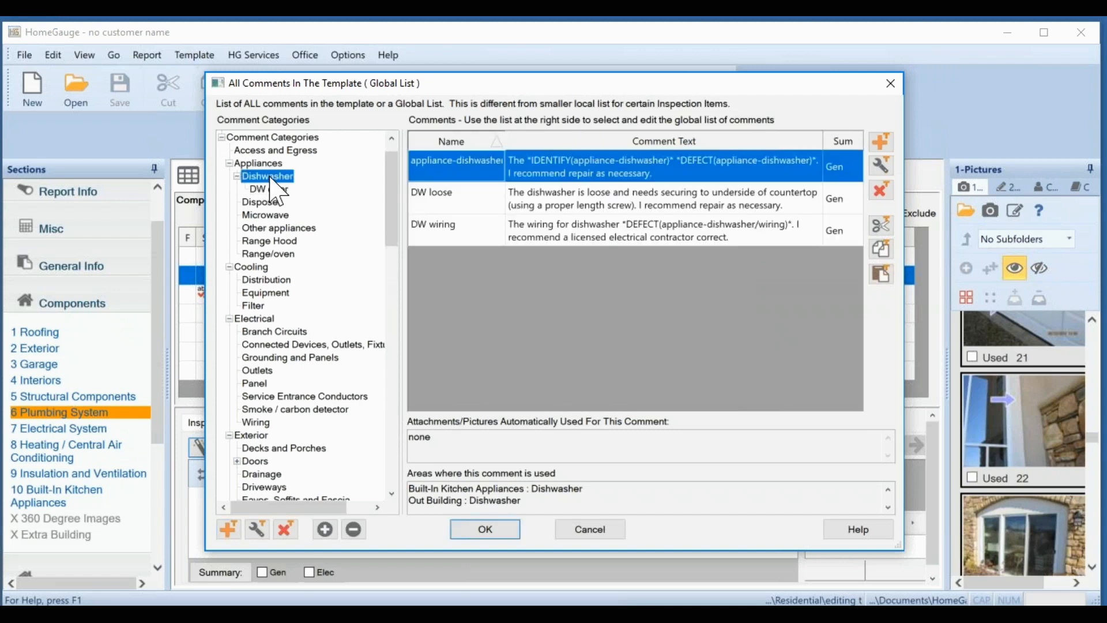
left_click(229, 529)
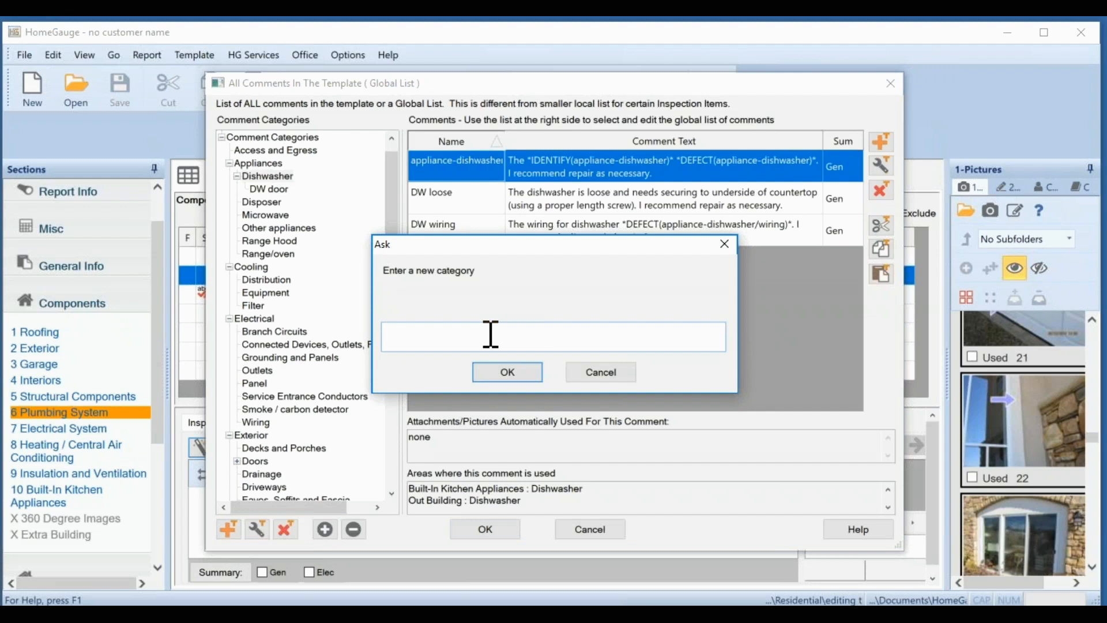
type("DW rack")
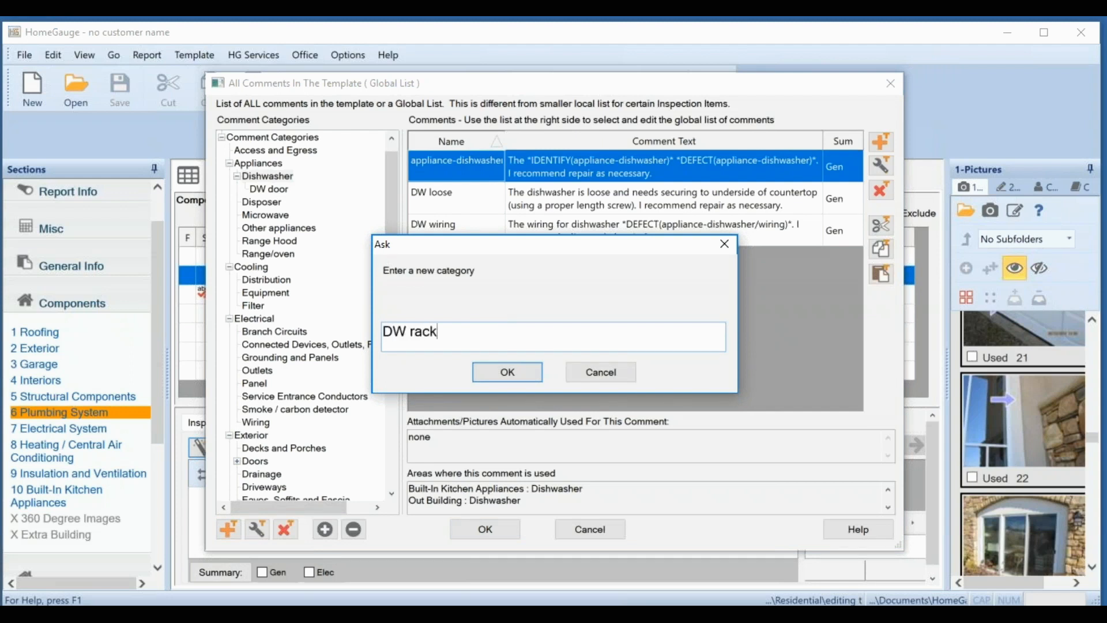
left_click(507, 372)
- Try to move the Dishwasher comment "DW loose" into the DW door subcategory, and cancel the global list changes
left_click(279, 177)
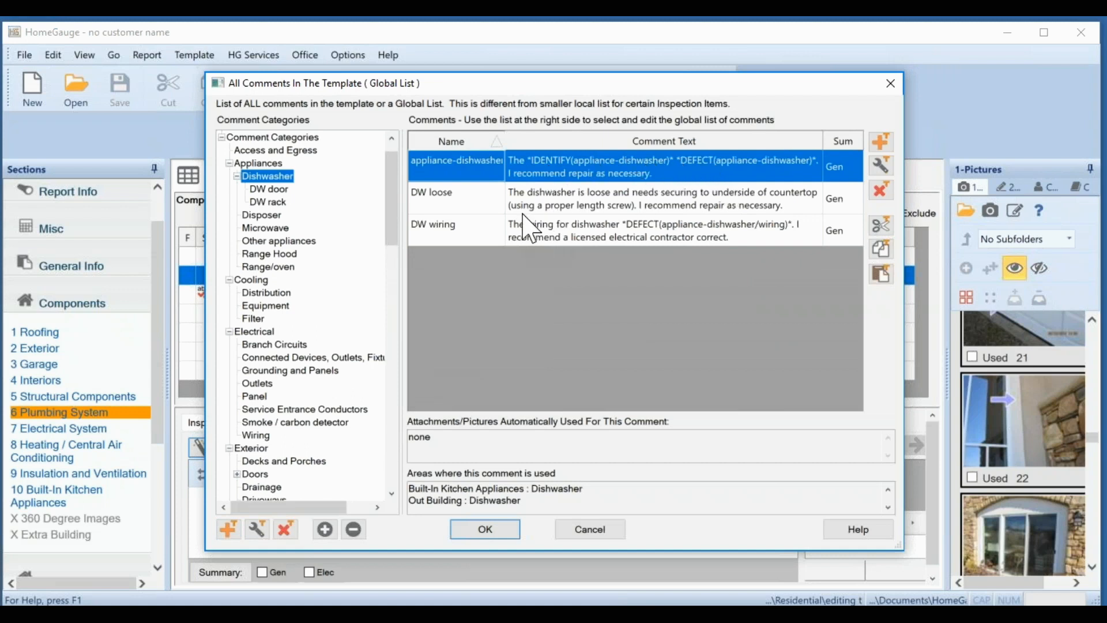
left_click(421, 195)
left_click_drag(419, 192, 271, 191)
left_click_drag(428, 198, 470, 203)
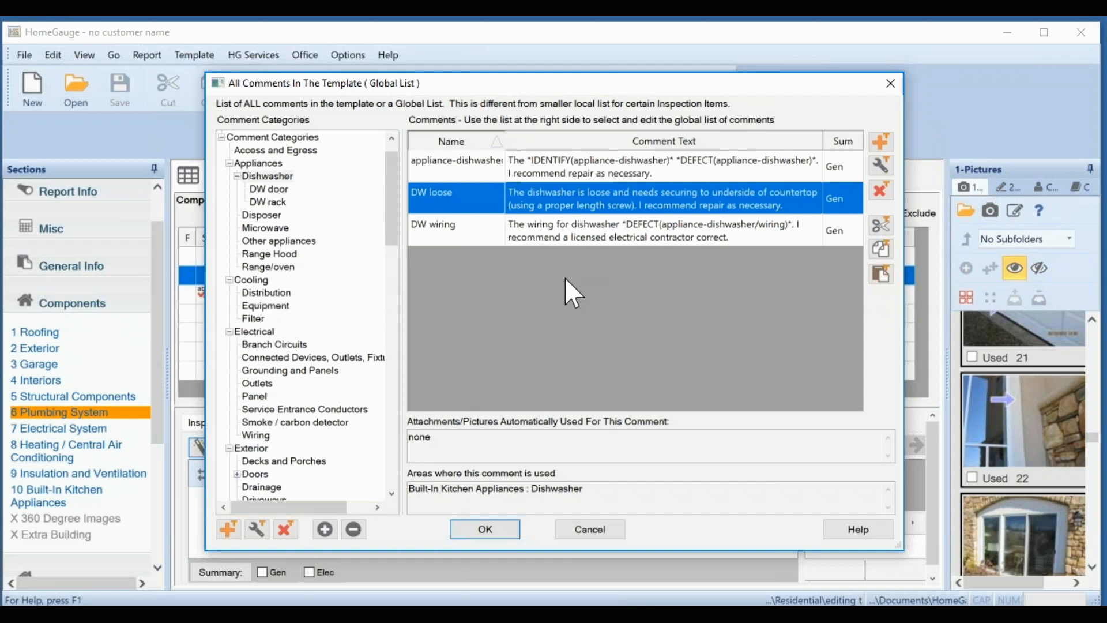
left_click(608, 532)
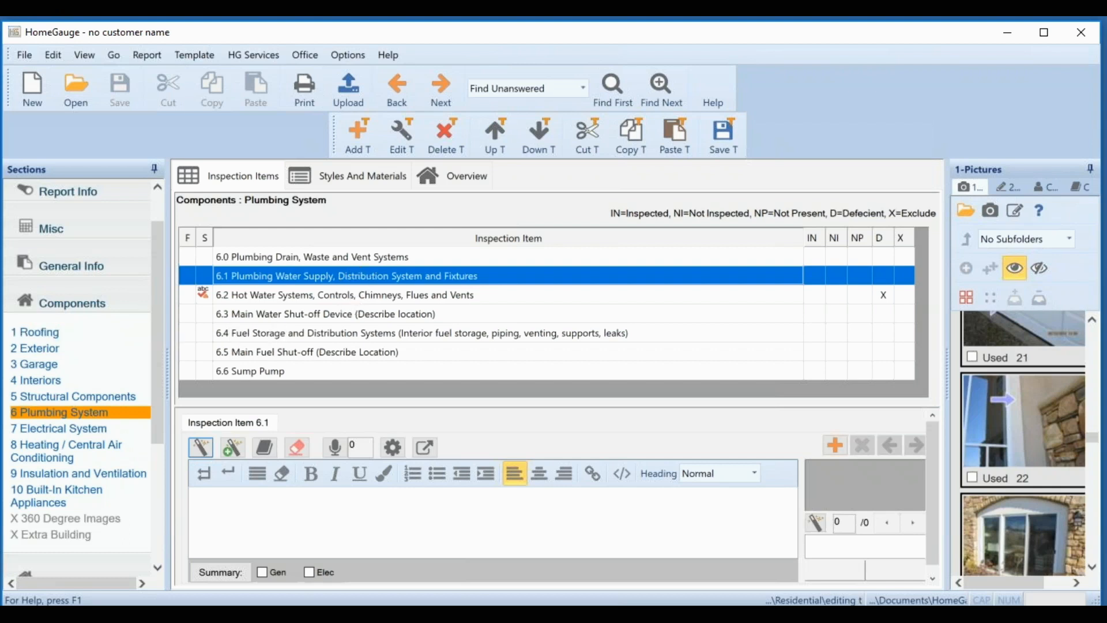
- Insert the "DS needs ext and drain carry" comment as one comment for Roofing item 1.3 Roof Drainage Systems
left_click(38, 335)
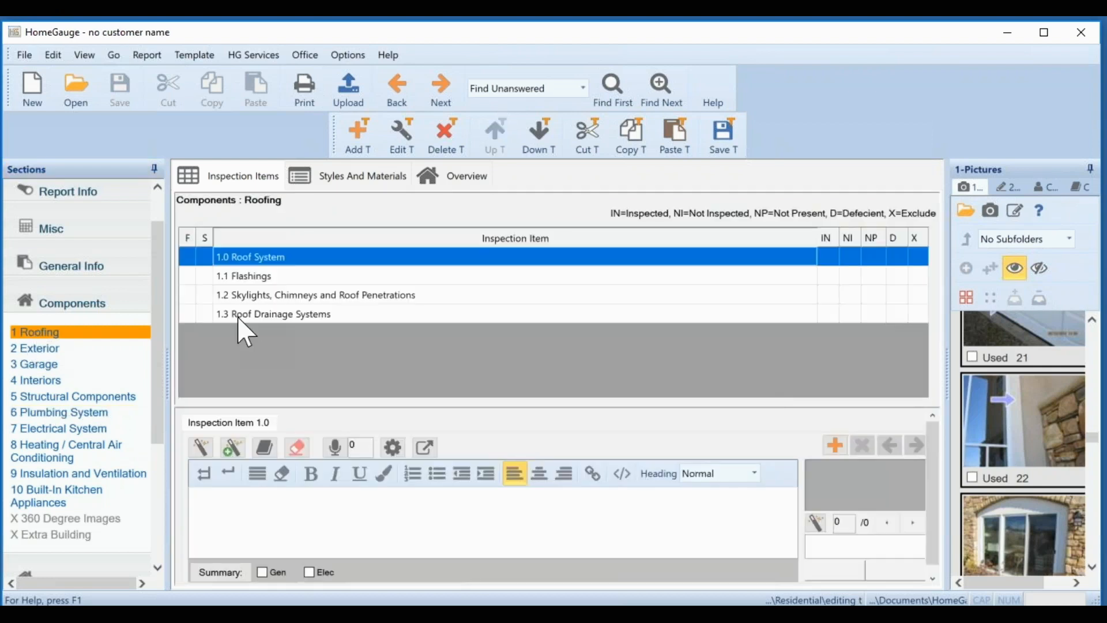
left_click(253, 313)
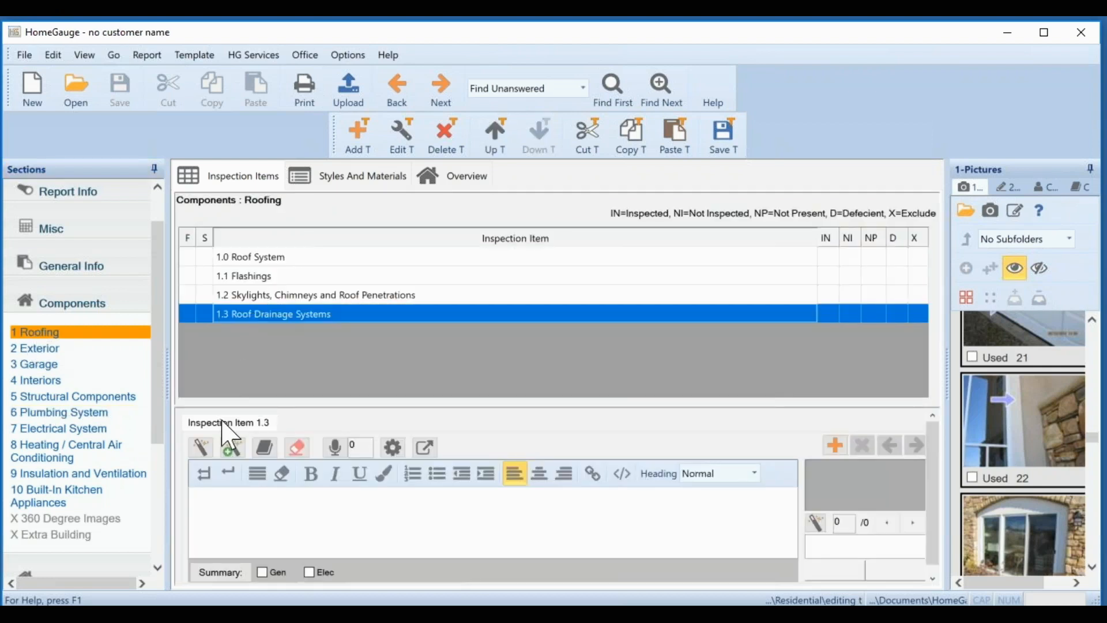
left_click(205, 452)
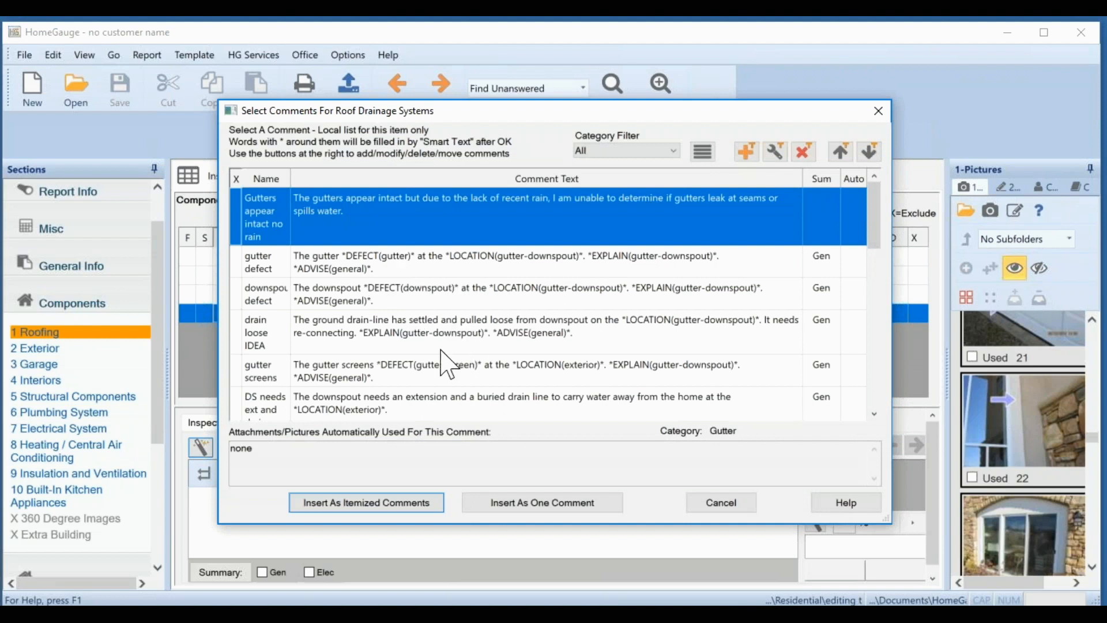
scroll(440, 396, "down", 1)
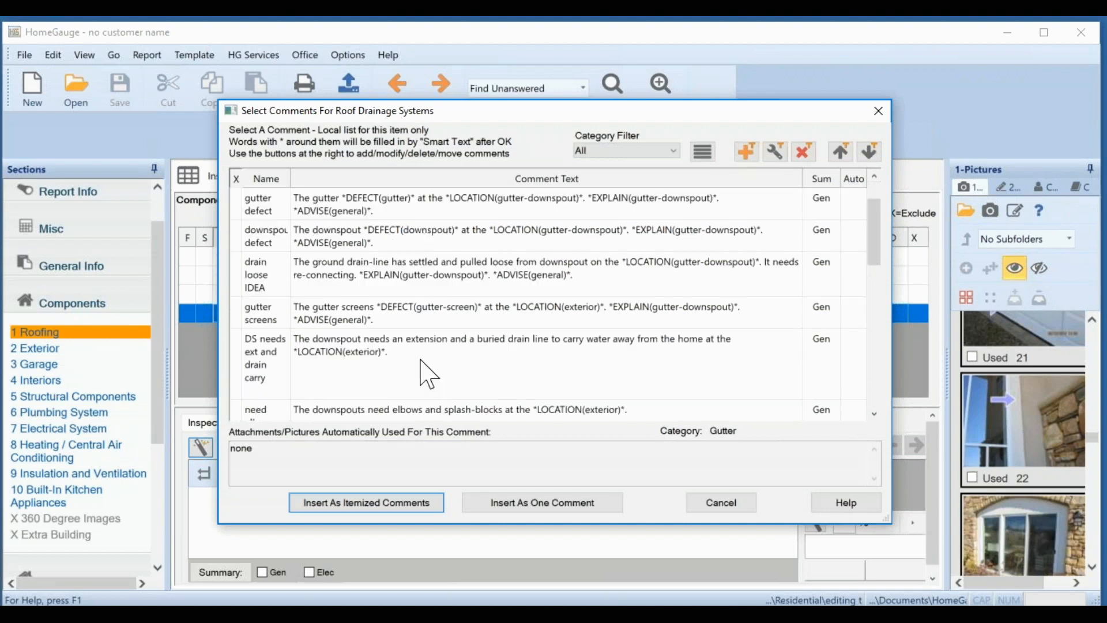
left_click(472, 374)
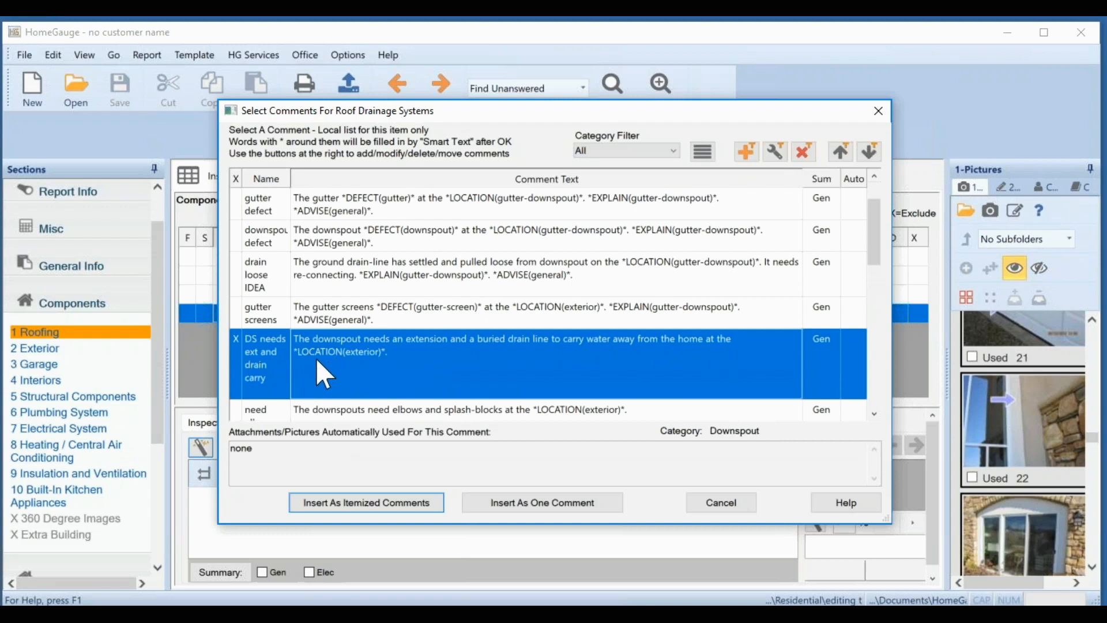
left_click(551, 503)
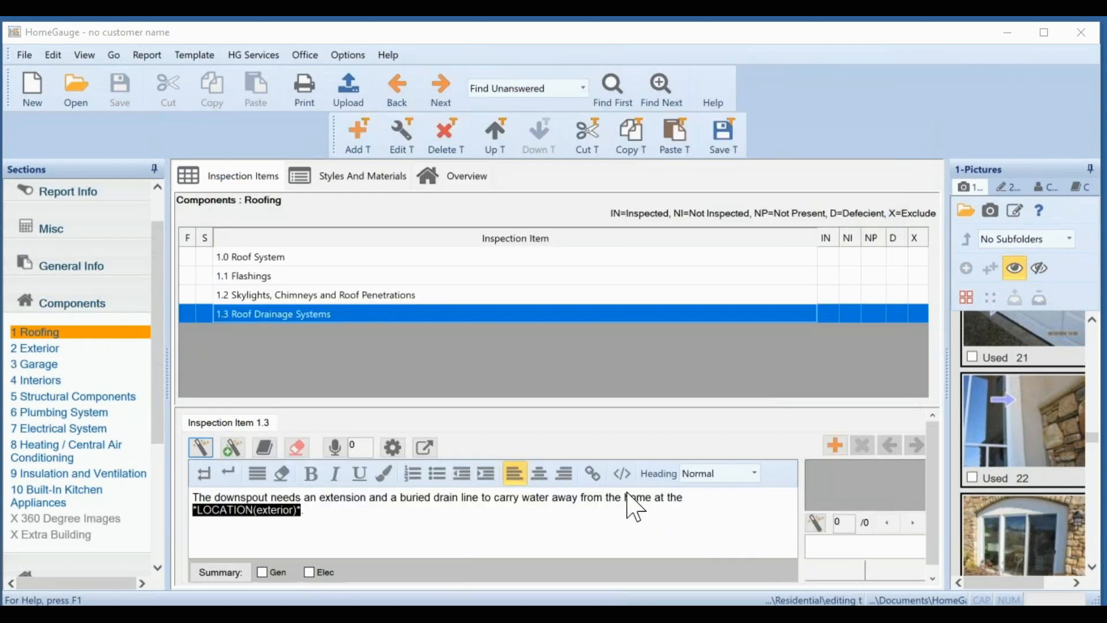
- Replace the downspout comment's LOCATION(exterior) smart text with the free-form text "location x"
left_click_drag(998, 595, 503, 102)
left_click_drag(594, 109, 672, 109)
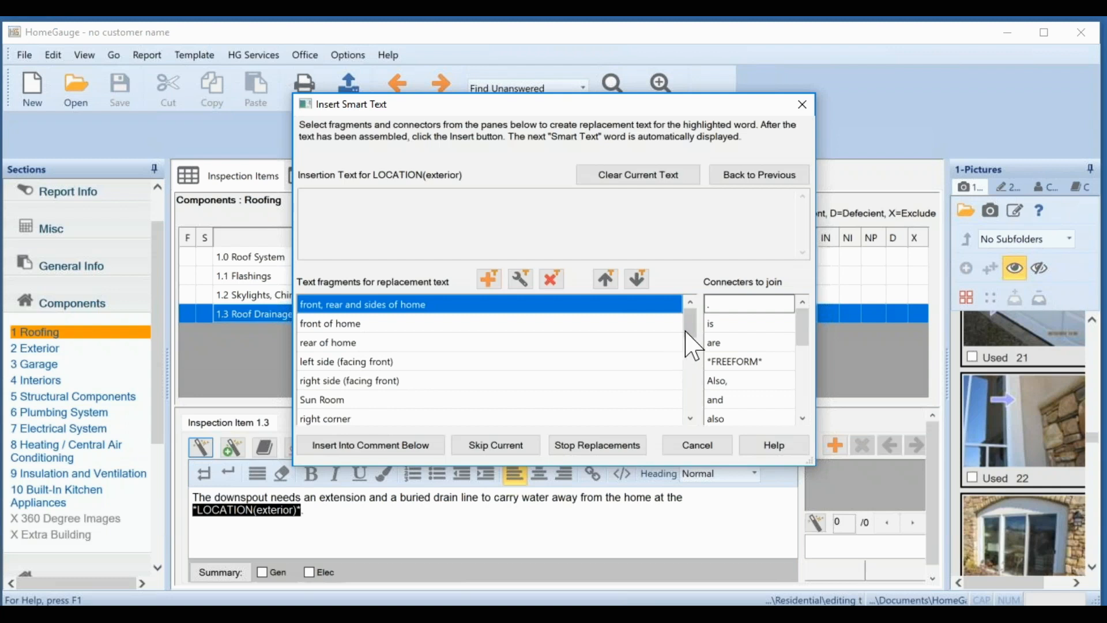
mouse_move(692, 333)
left_mouse_down()
mouse_move(696, 374)
mouse_move(720, 415)
mouse_move(697, 316)
left_mouse_up()
left_click_drag(695, 321, 717, 330)
left_click(736, 361)
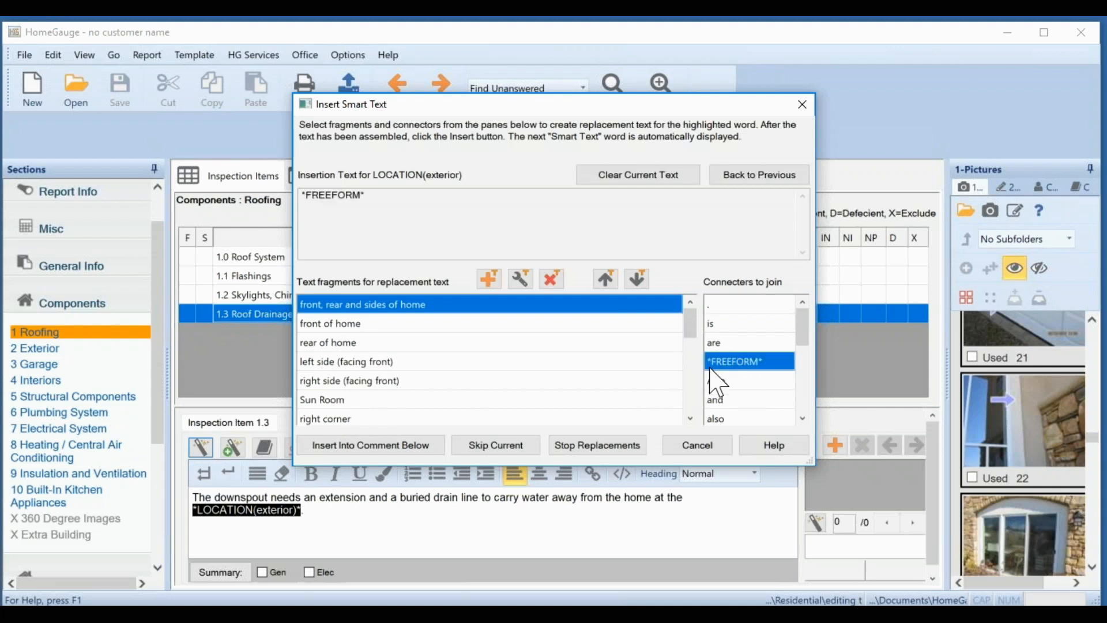
left_click(421, 452)
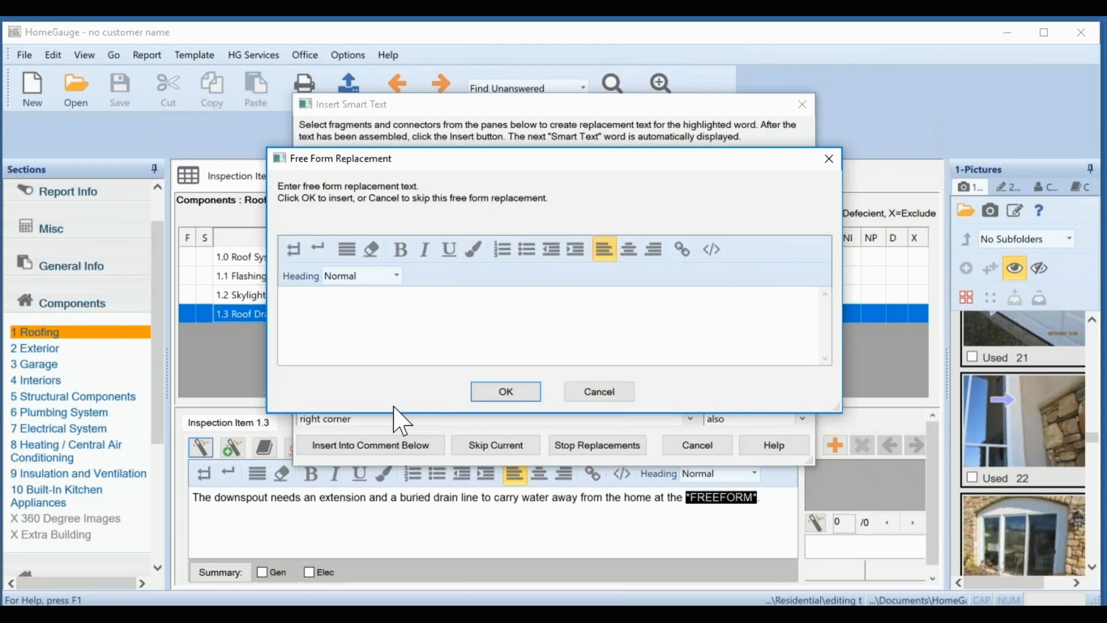
type("location x")
left_click(507, 395)
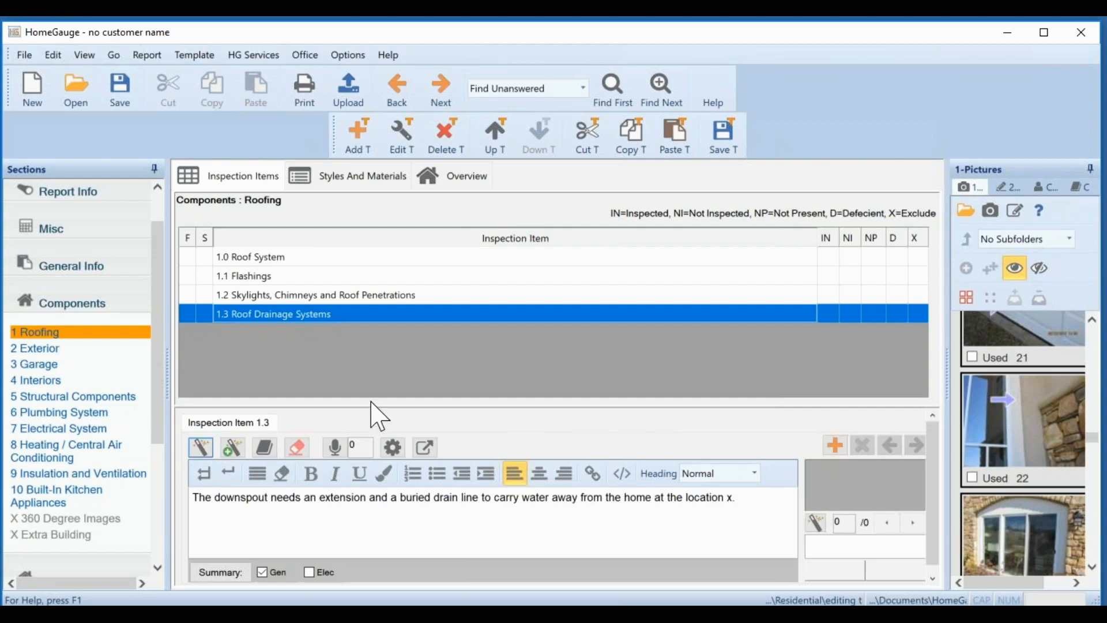
- Insert the "gutter defect" comment as one comment after the downspout text of Roof Drainage Systems
left_click(198, 445)
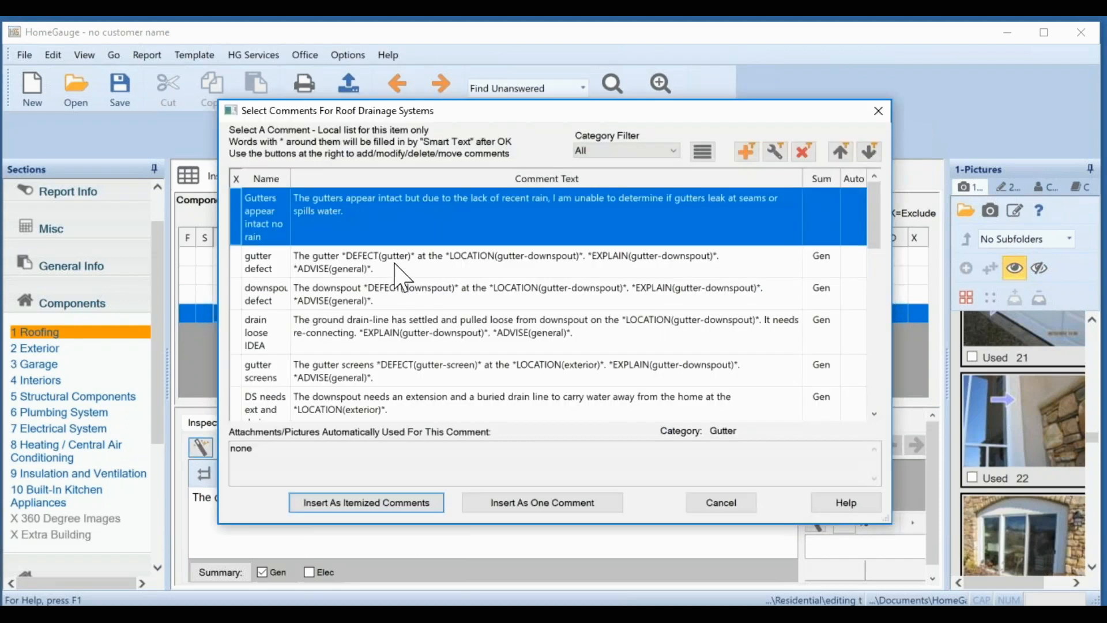
left_click(404, 271)
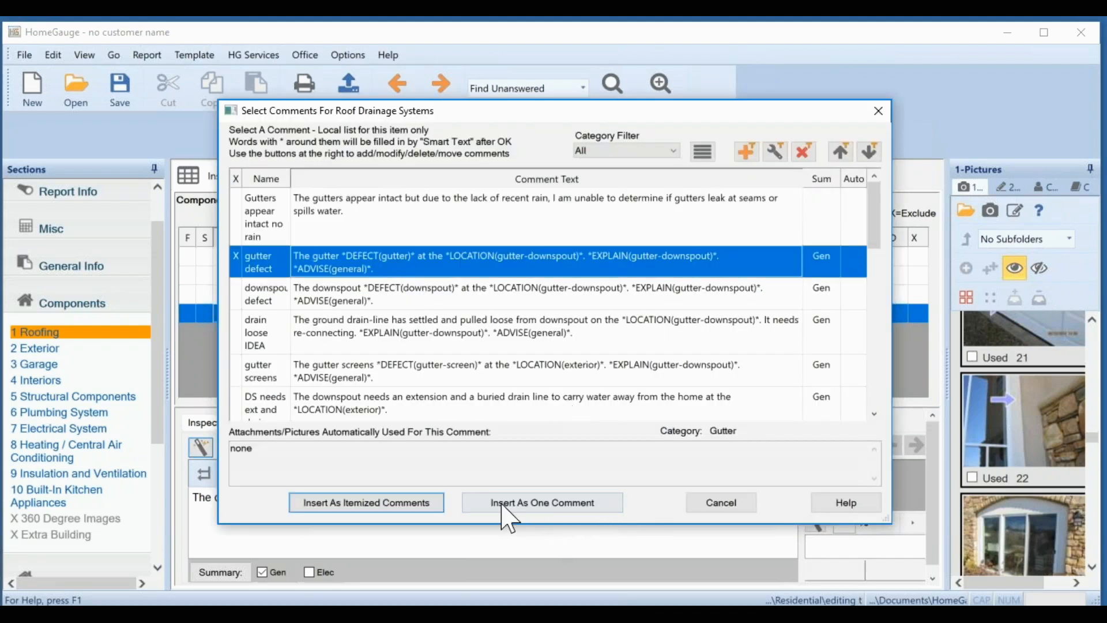
left_click(519, 508)
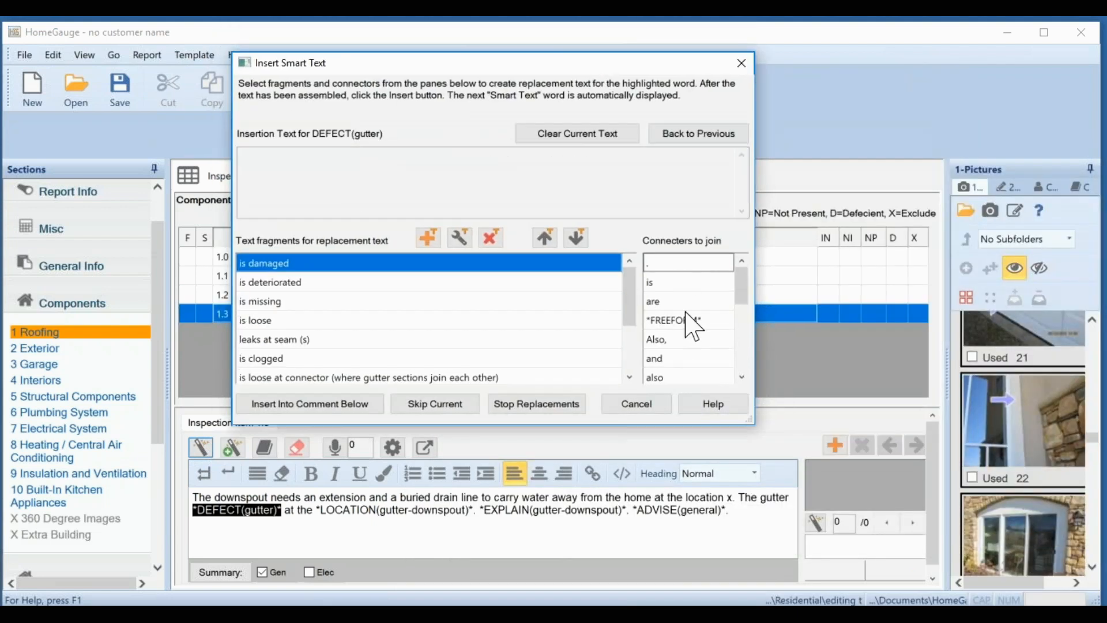
- Cancel the smart text replacement for the inserted gutter defect comment
mouse_move(736, 295)
left_mouse_down()
mouse_move(742, 317)
mouse_move(743, 301)
left_mouse_up()
left_click(637, 405)
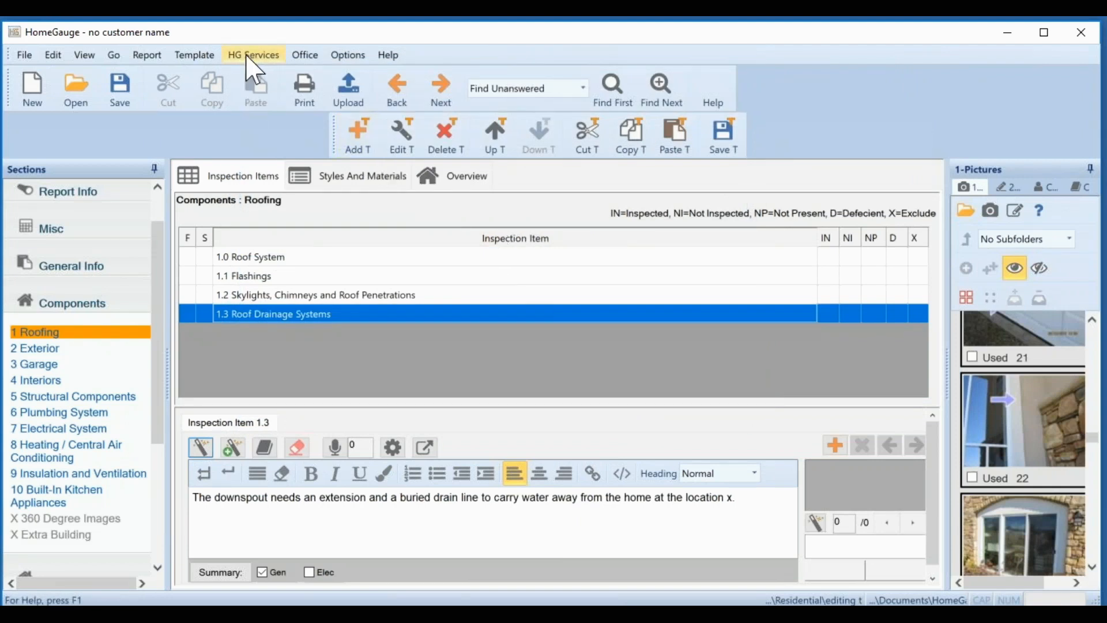
- Add a new connector "*FREEFORM*" to the template's connector list
left_click(201, 57)
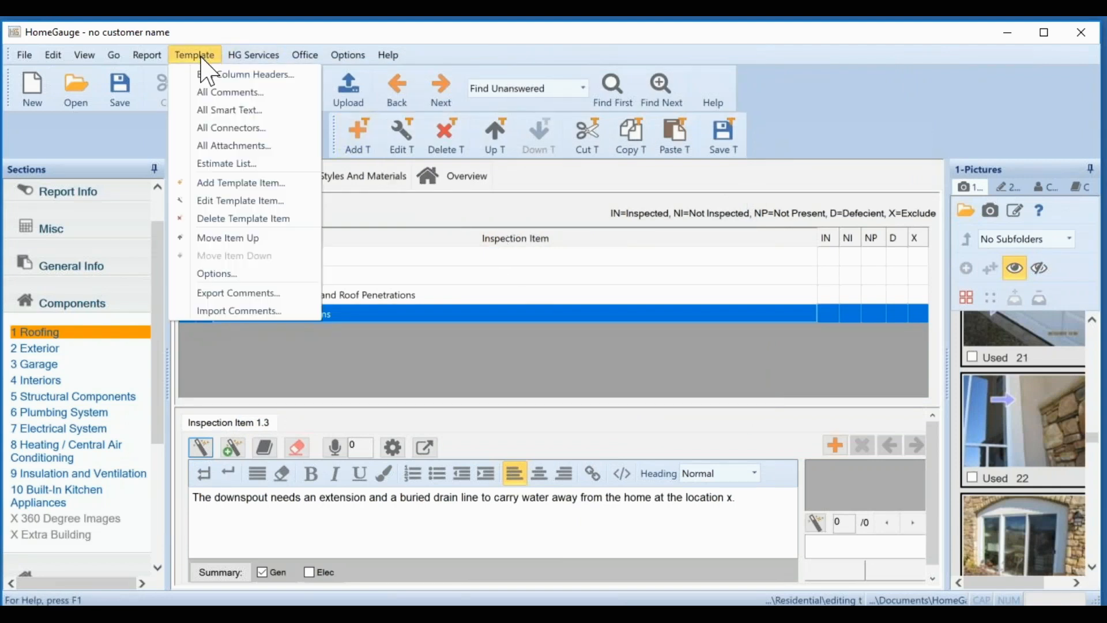
left_click(223, 130)
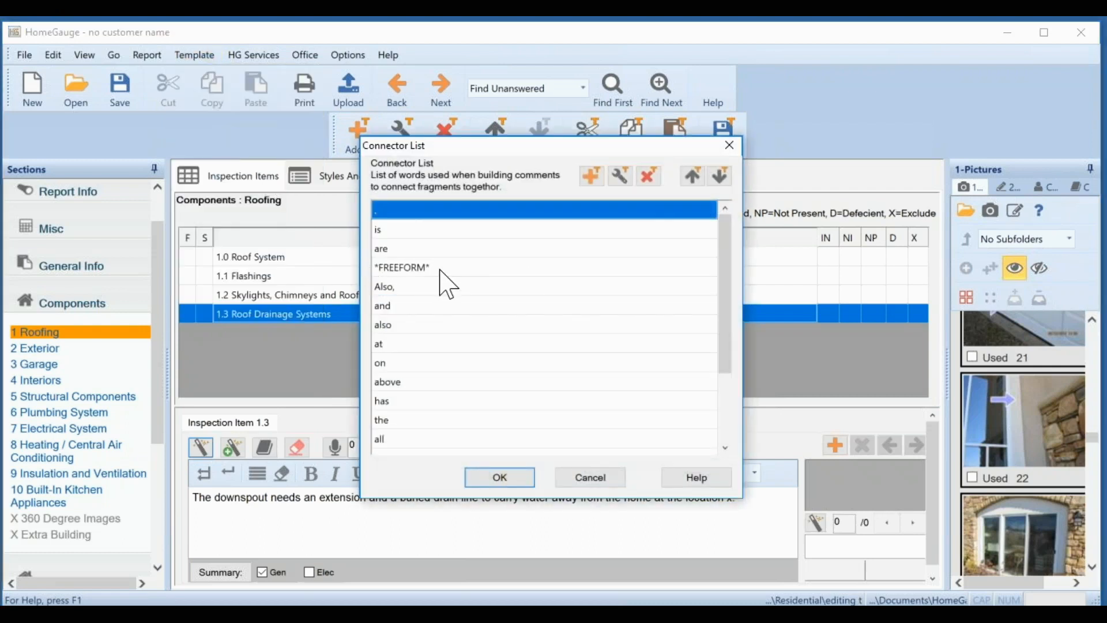
left_click(594, 177)
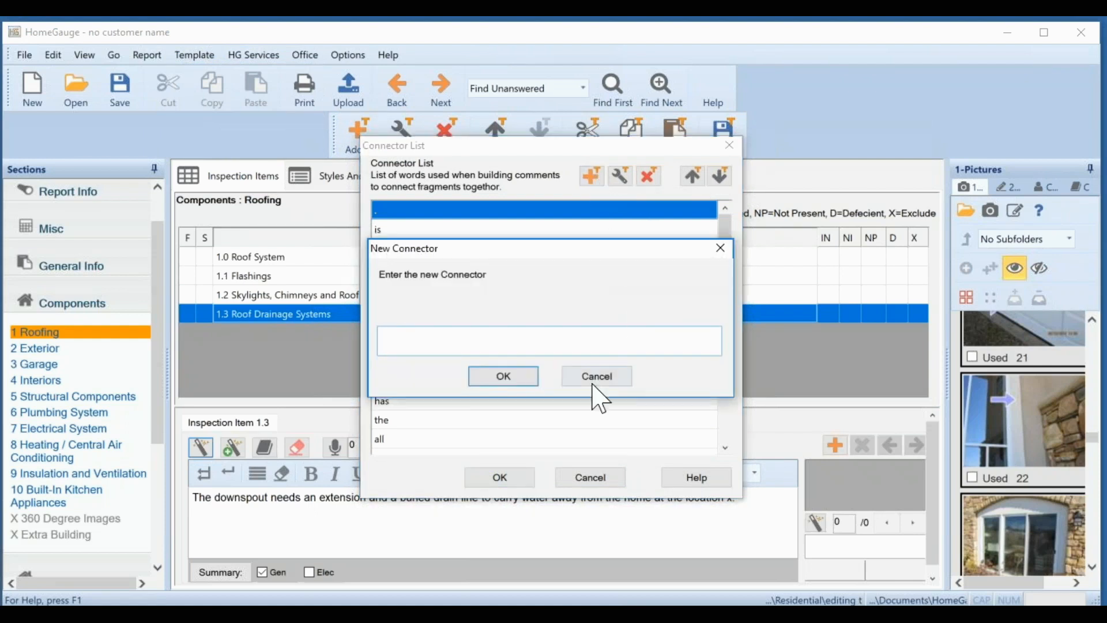
type("*")
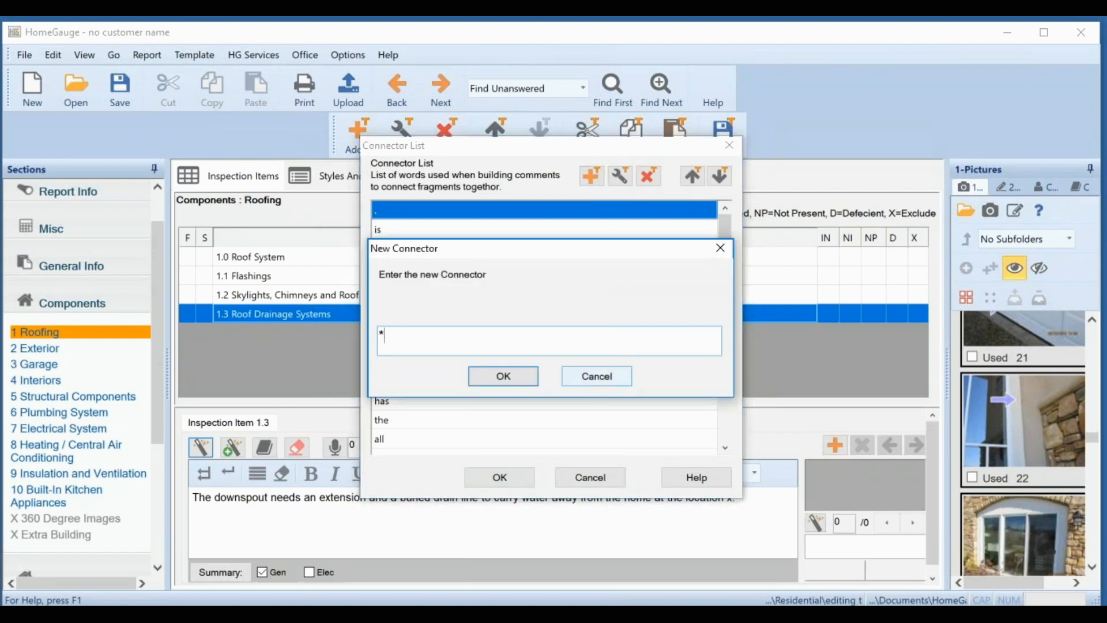
type("FREEFORM")
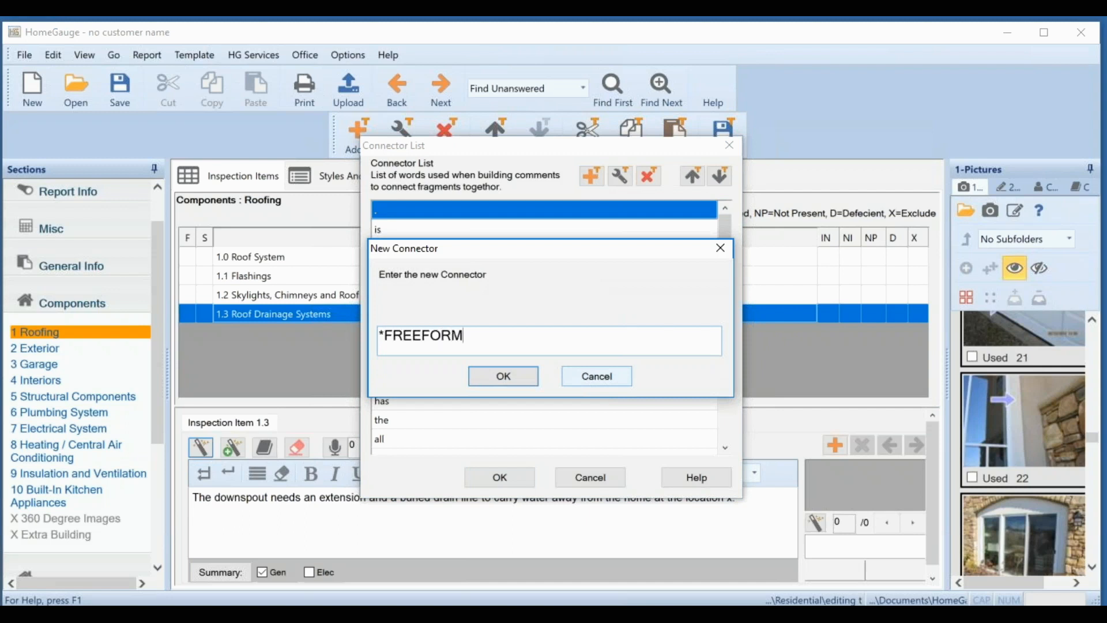
type("*")
left_click(503, 377)
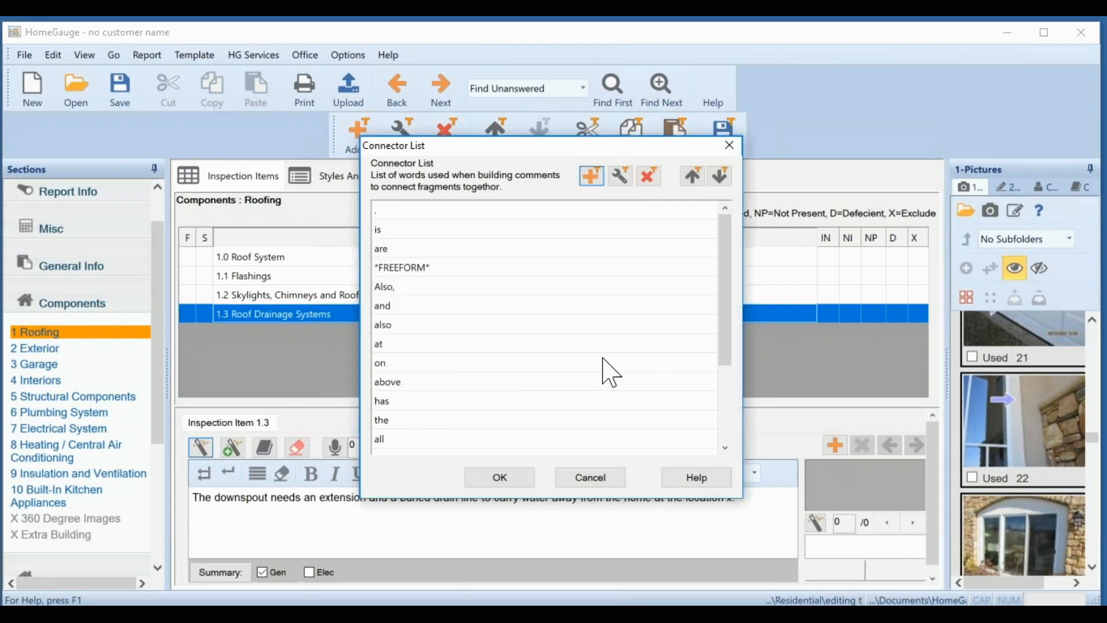
- Move the newly added *FREEFORM* connector up the list to directly below the existing *FREEFORM* entry
left_click_drag(725, 359, 734, 440)
left_click(713, 439)
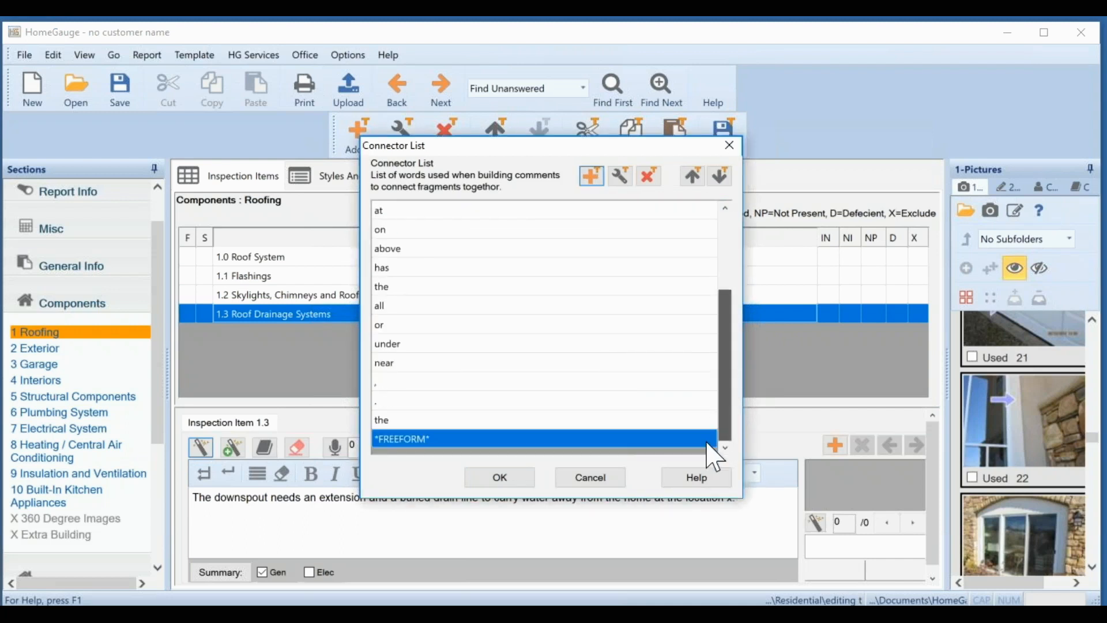
left_click(692, 175)
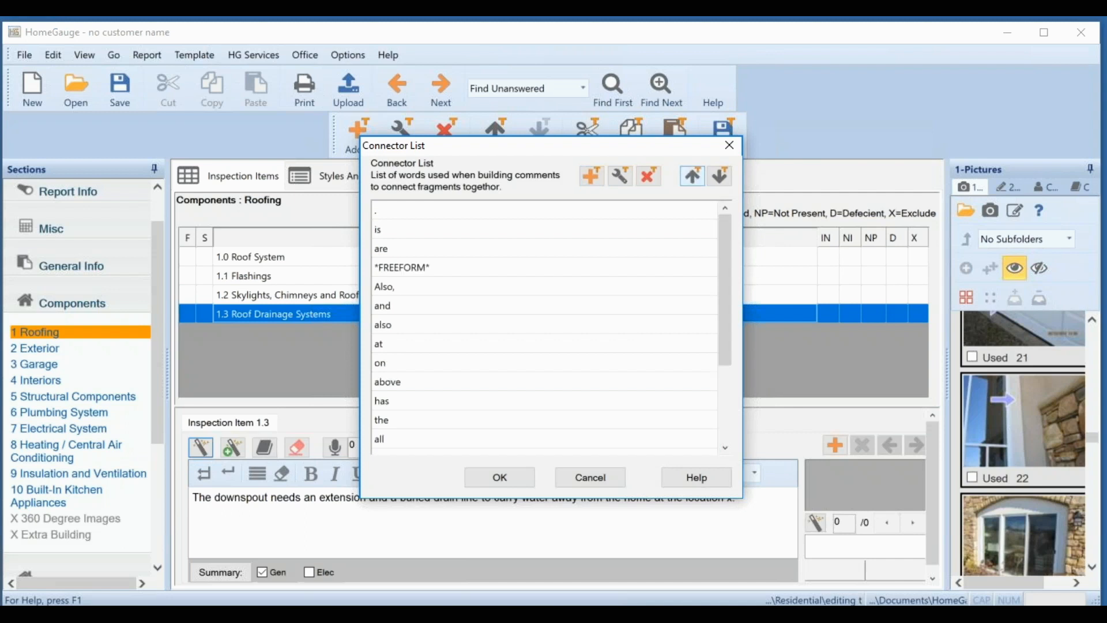
left_click(693, 175)
left_click(692, 175)
left_click(692, 176)
left_click(693, 175)
left_click(695, 177)
left_click(695, 176)
left_click(695, 177)
left_click(698, 178)
left_click(697, 178)
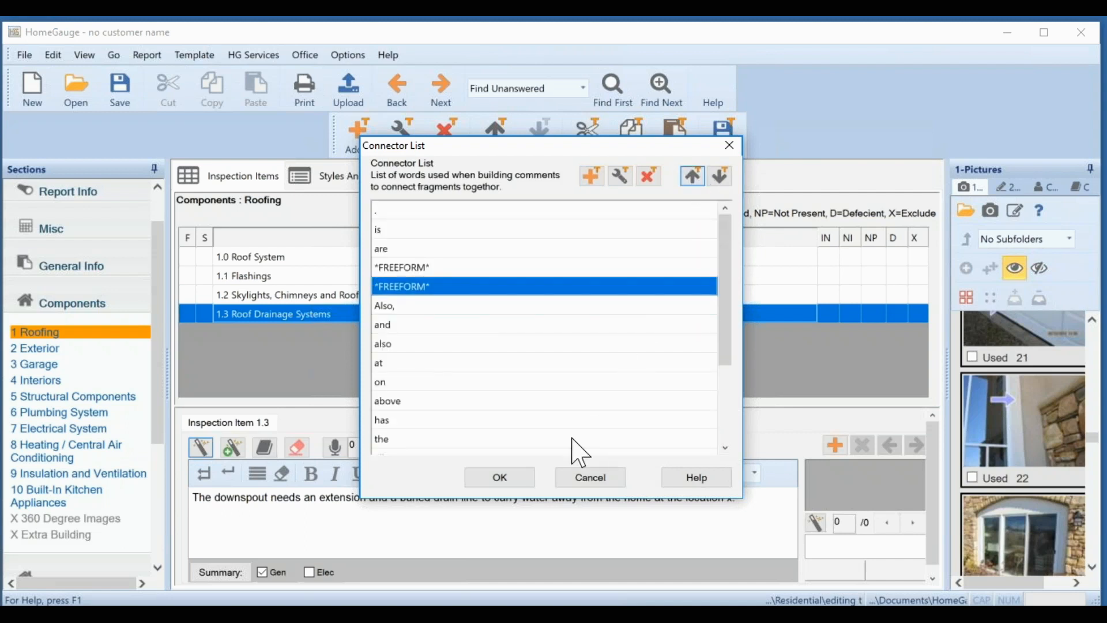
- Delete the duplicate *FREEFORM* connector and cancel the connector list changes
left_click(650, 178)
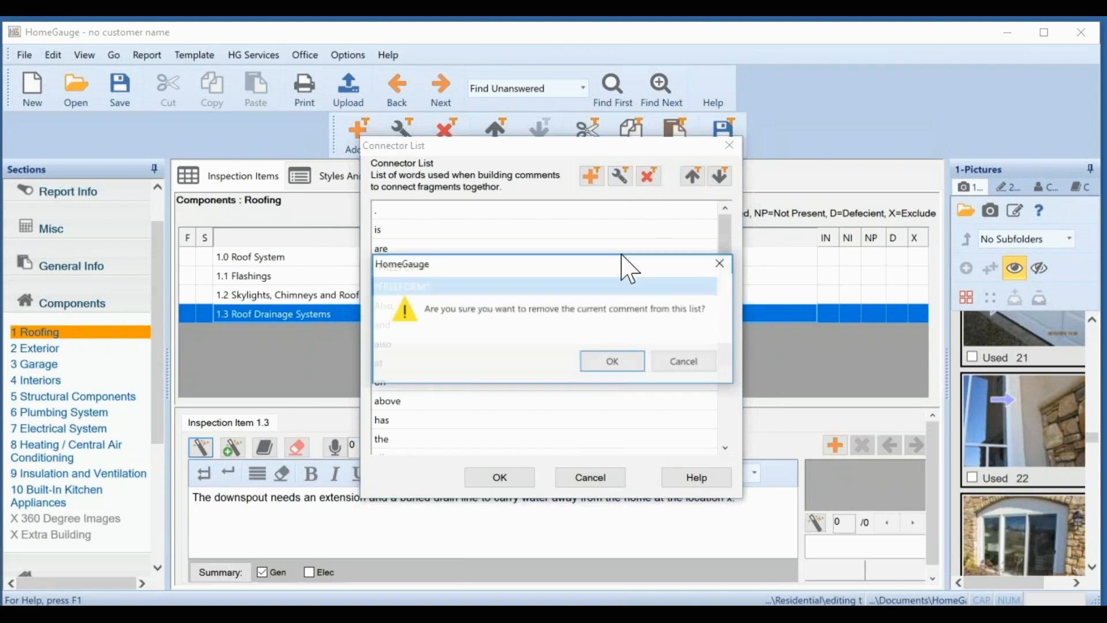
left_click(616, 363)
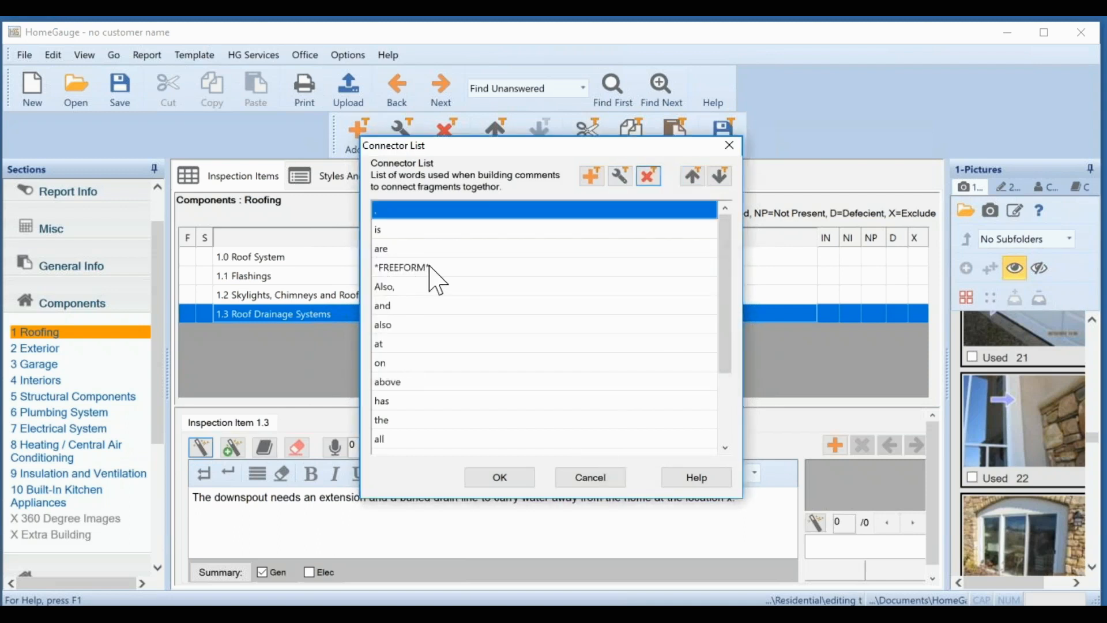
left_click(592, 479)
- Save the template and start a new report from the Residential template "editing the template.ht5", discarding the current report's changes
left_click(723, 133)
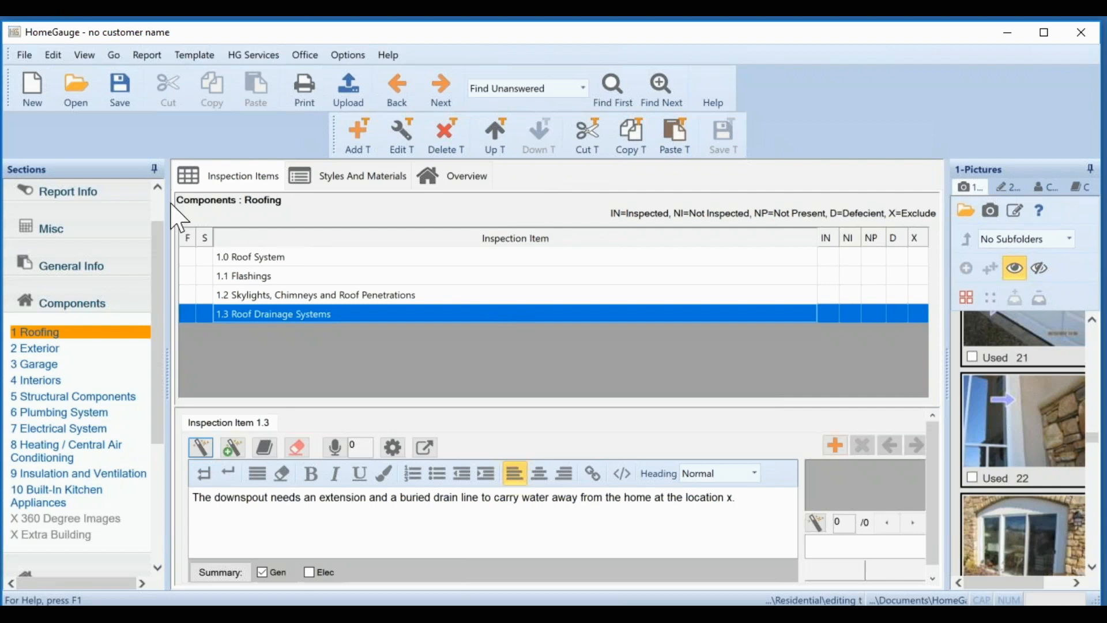
left_click(33, 91)
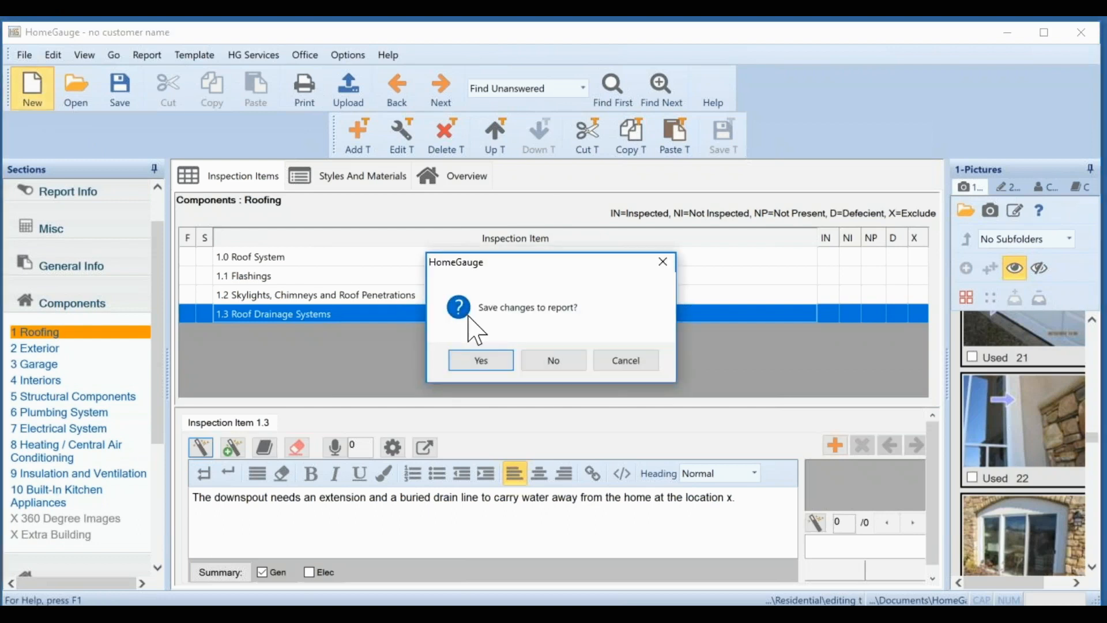
left_click(575, 369)
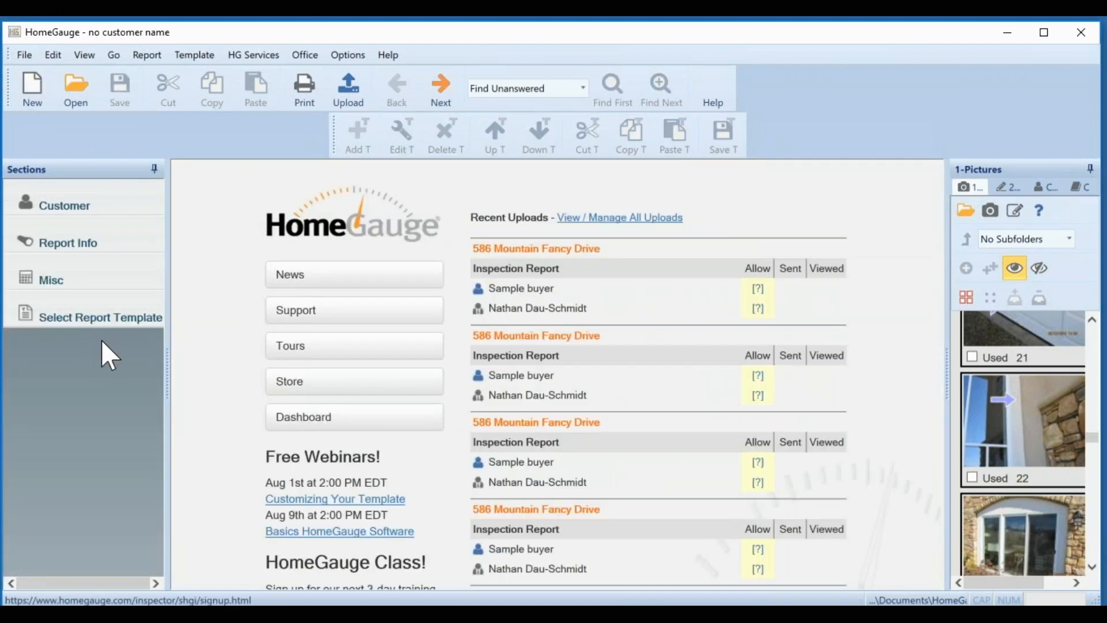
left_click(108, 323)
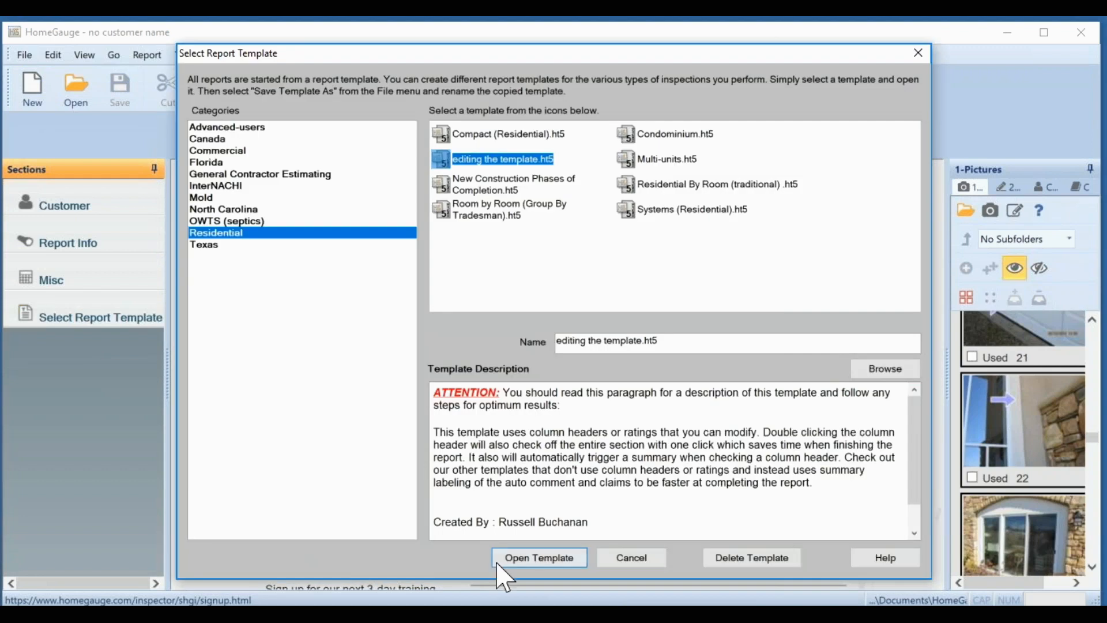
left_click(515, 555)
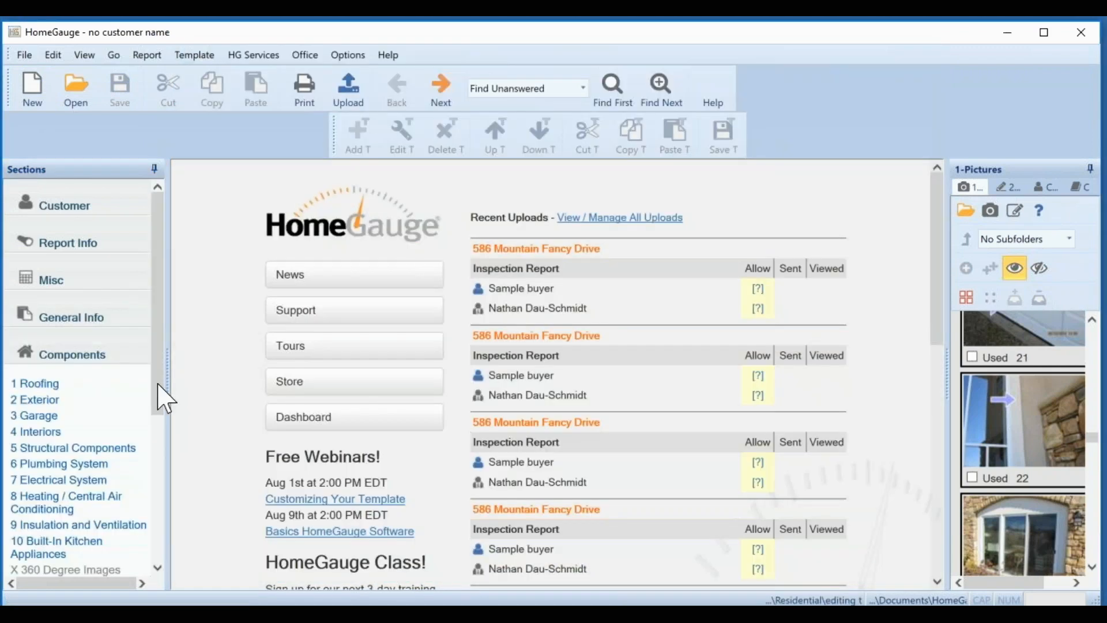
- Mark all active inspection items of the Exterior section as IN (Inspected) at once
left_click_drag(161, 396, 165, 462)
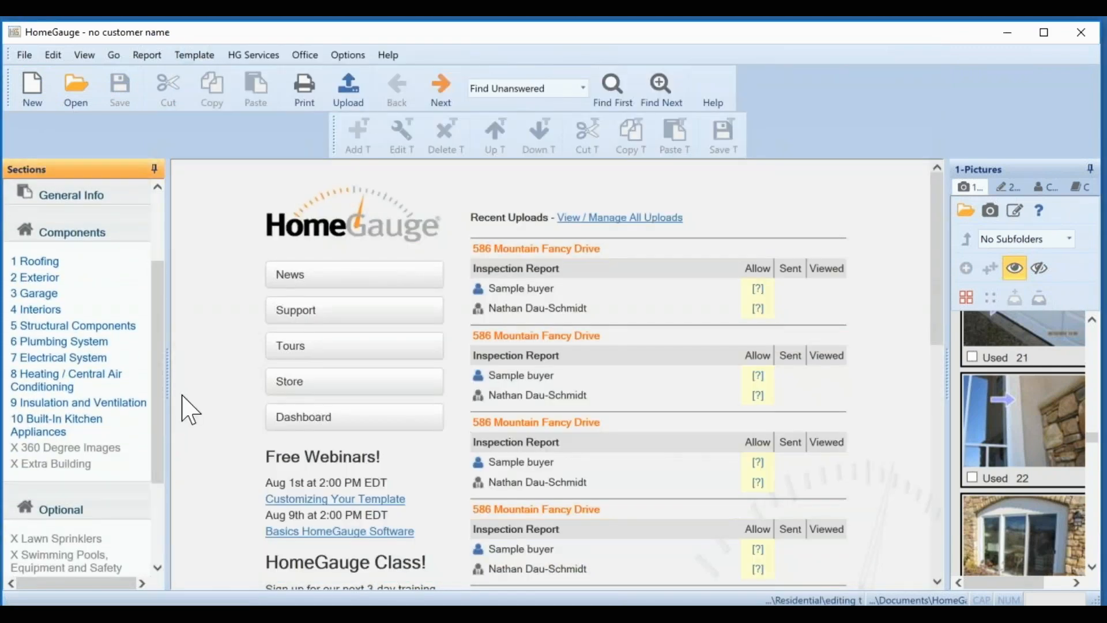
left_click(33, 279)
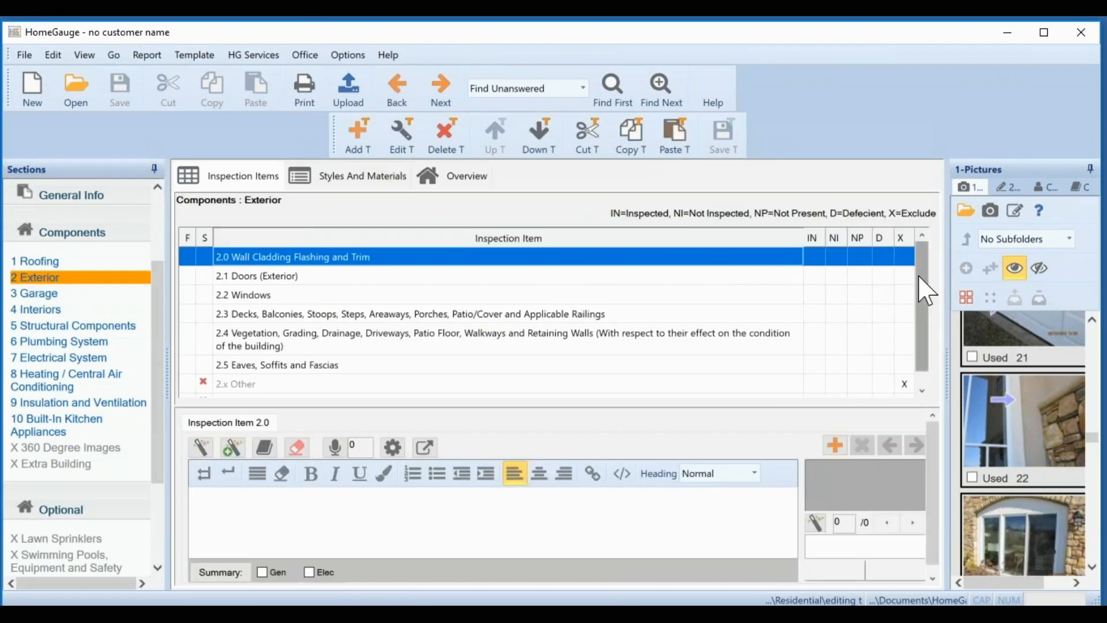
scroll(922, 289, "down", 1)
scroll(923, 286, "up", 1)
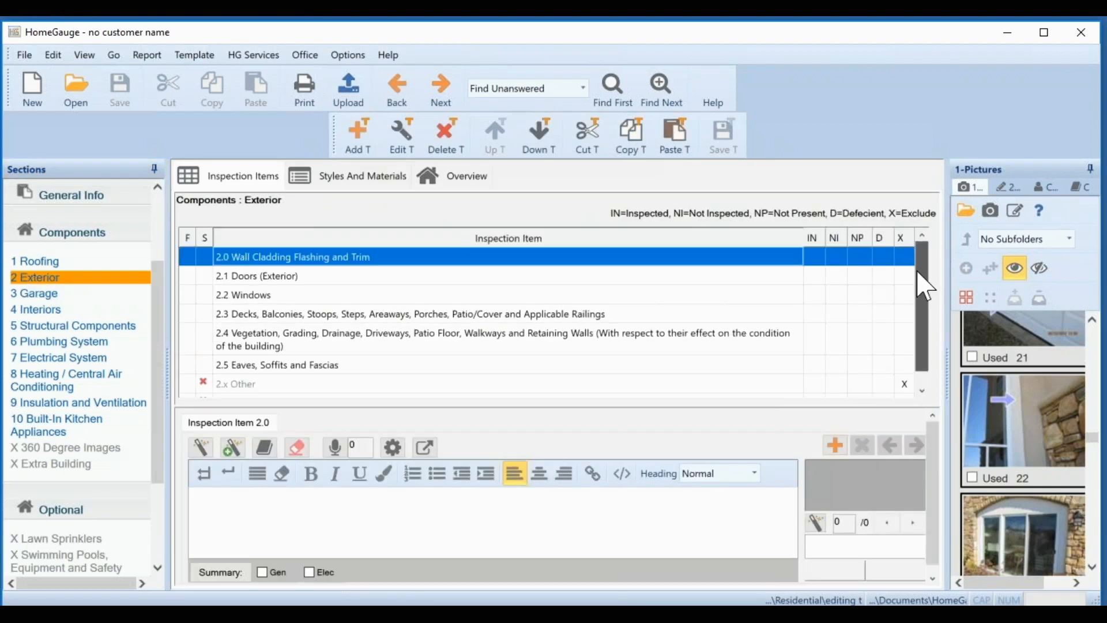
left_click(814, 238)
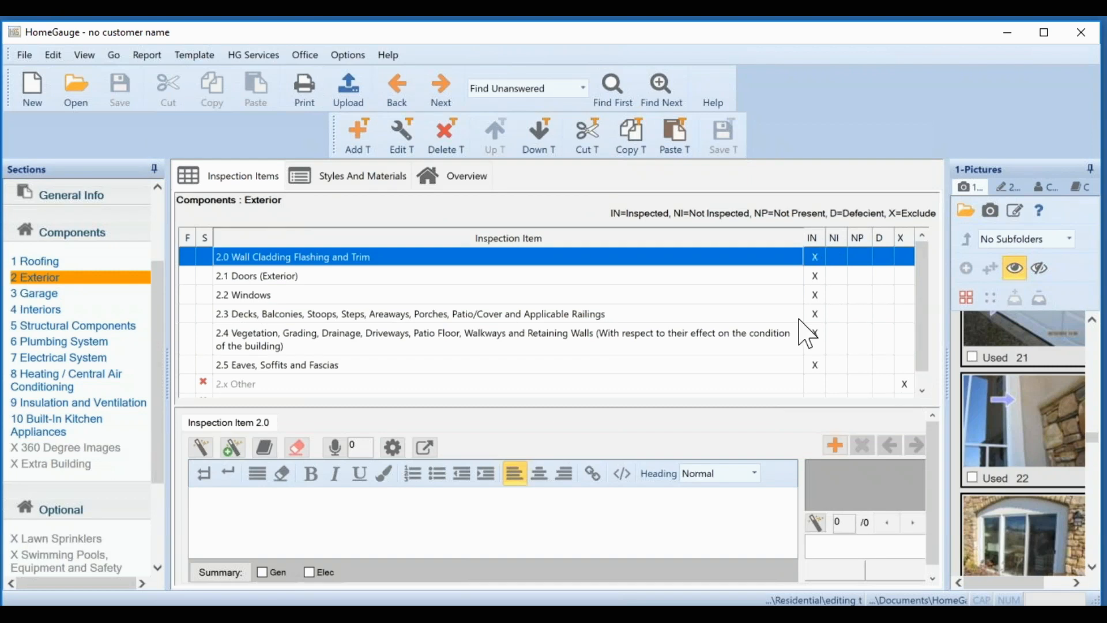
mouse_move(929, 360)
left_mouse_down()
mouse_move(929, 376)
mouse_move(921, 346)
left_mouse_up()
- Enter the comment "Water may pond." for Exterior item 2.4 Vegetation, Grading, Drainage
left_click(329, 346)
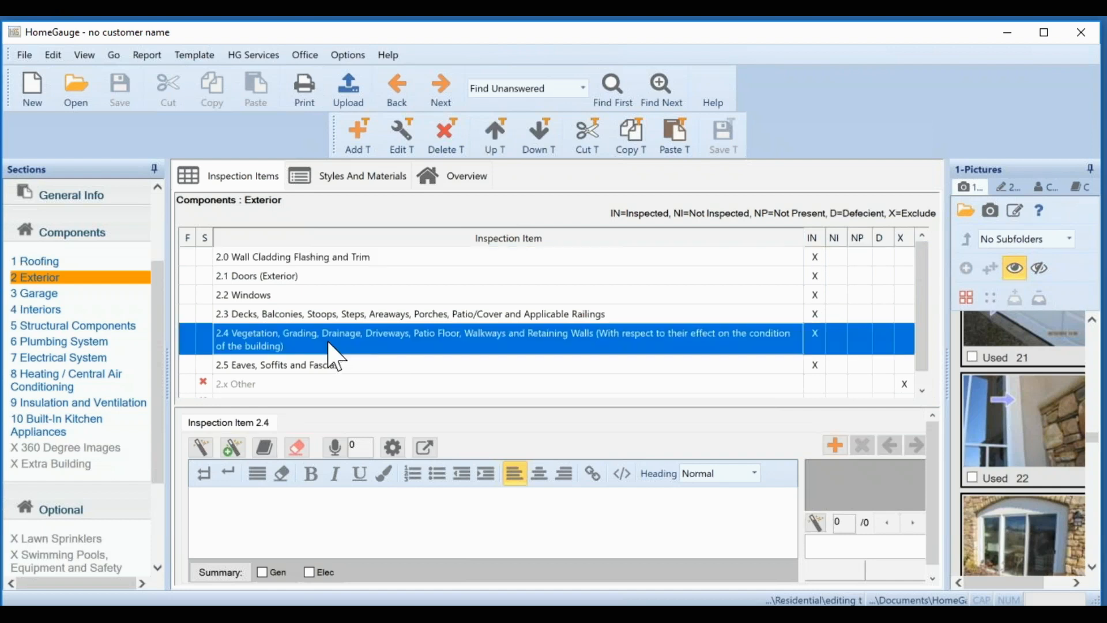
left_click(320, 502)
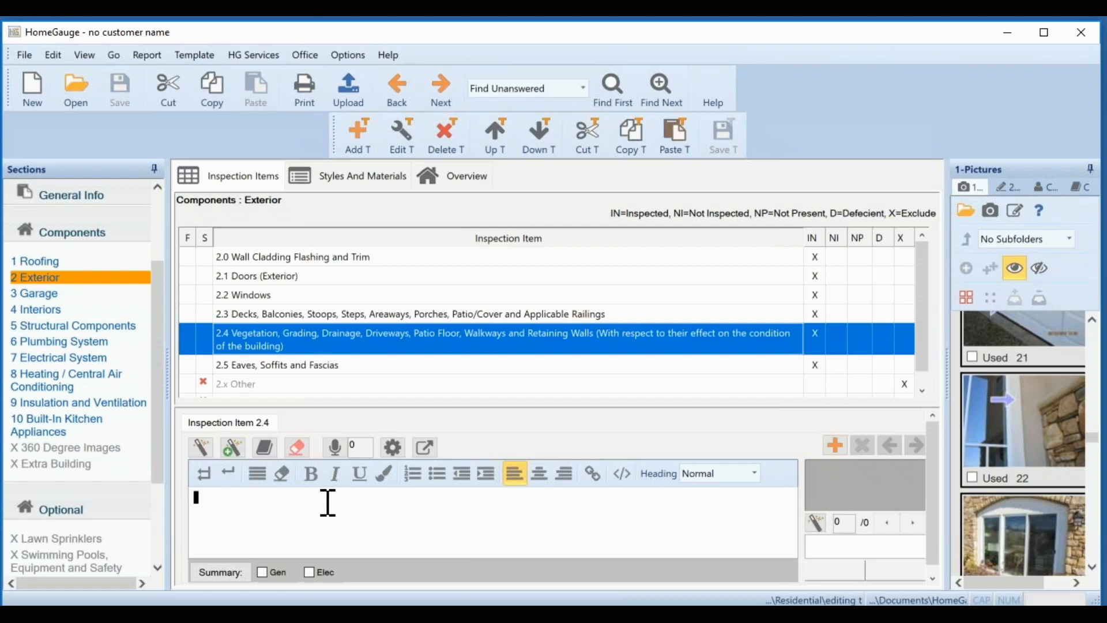
type("Water may pond.")
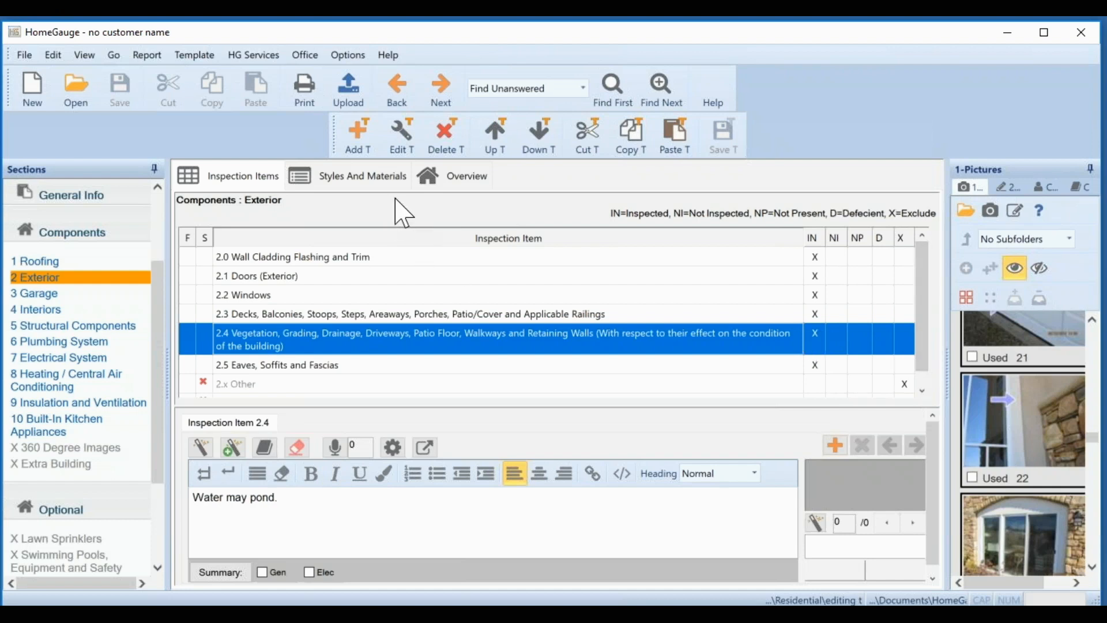
- In the Exterior styles and materials, choose Lap for Siding Style, Vinyl for Siding Material and Steel for Exterior Entry Doors
left_click(372, 189)
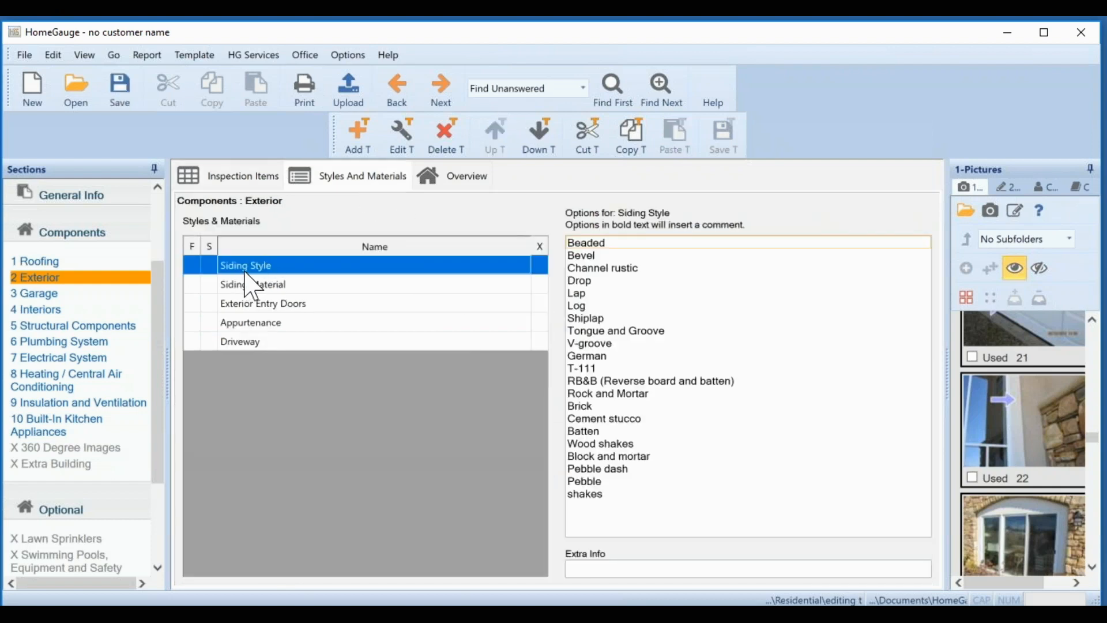
left_click(593, 293)
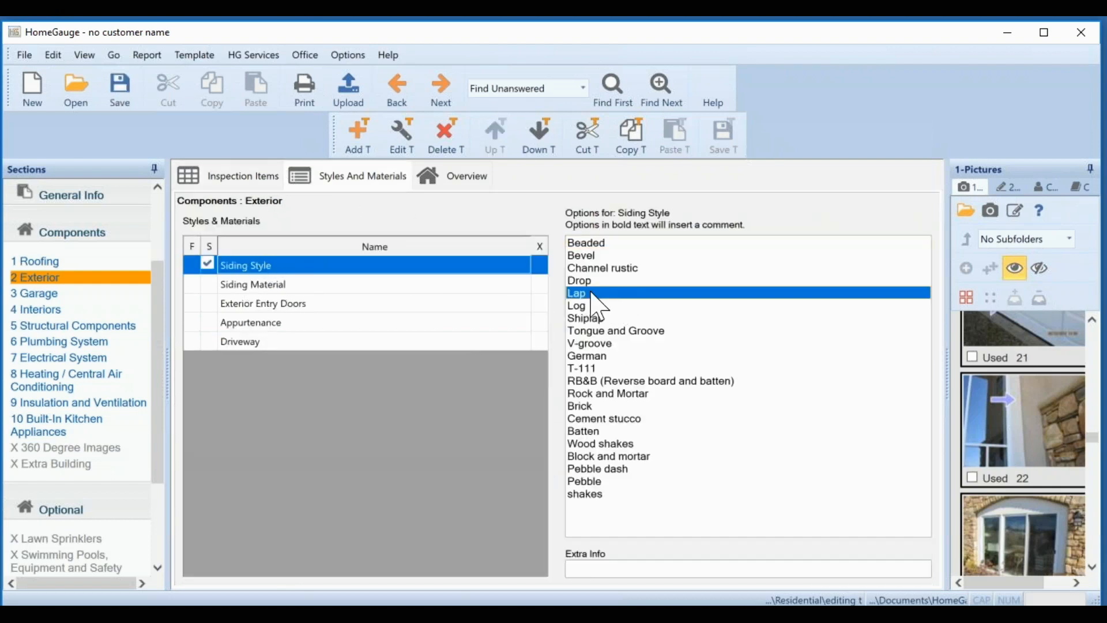
left_click(379, 284)
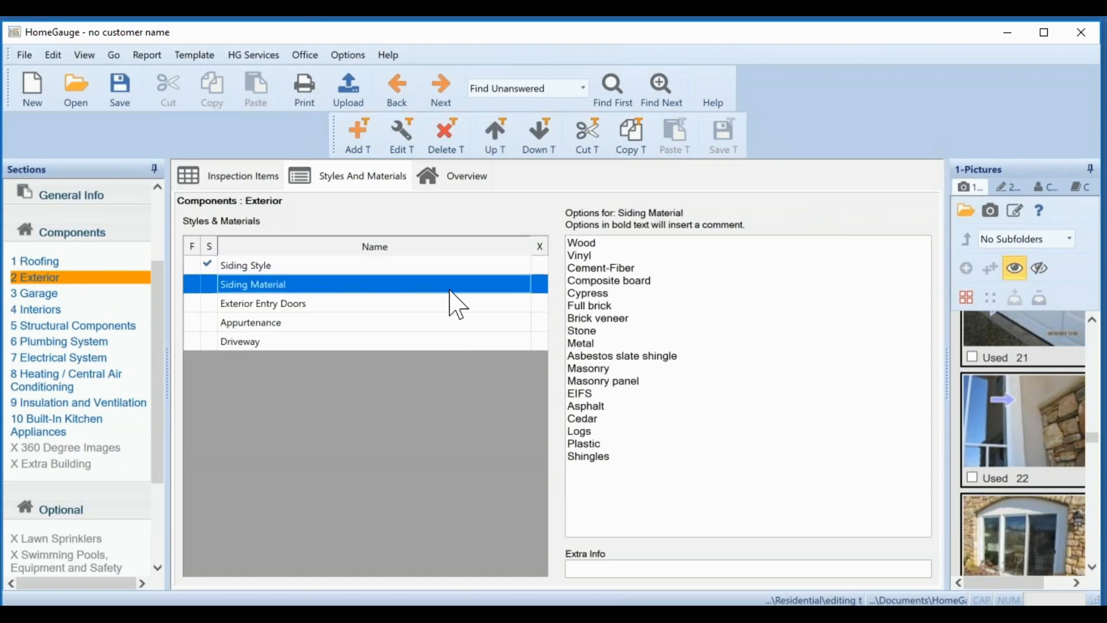
left_click(583, 260)
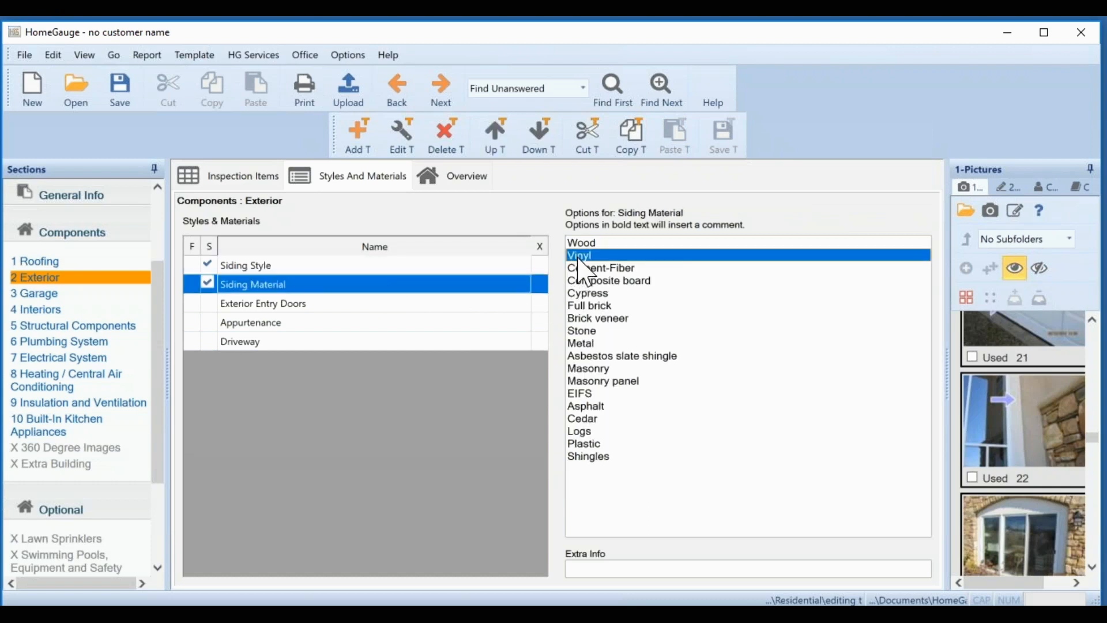
left_click(378, 303)
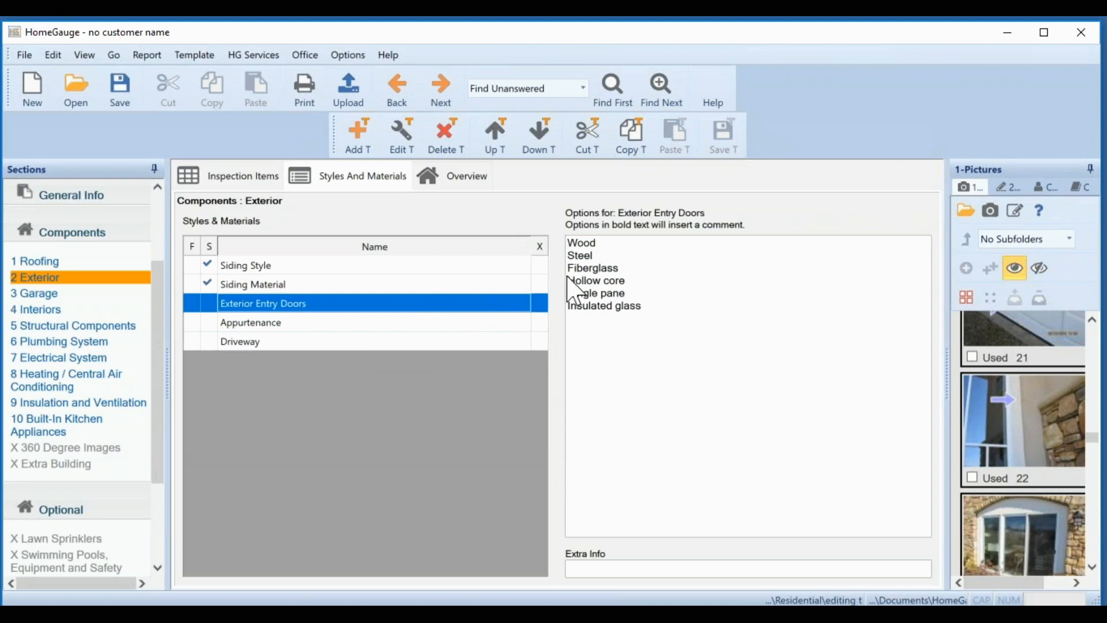
left_click(584, 257)
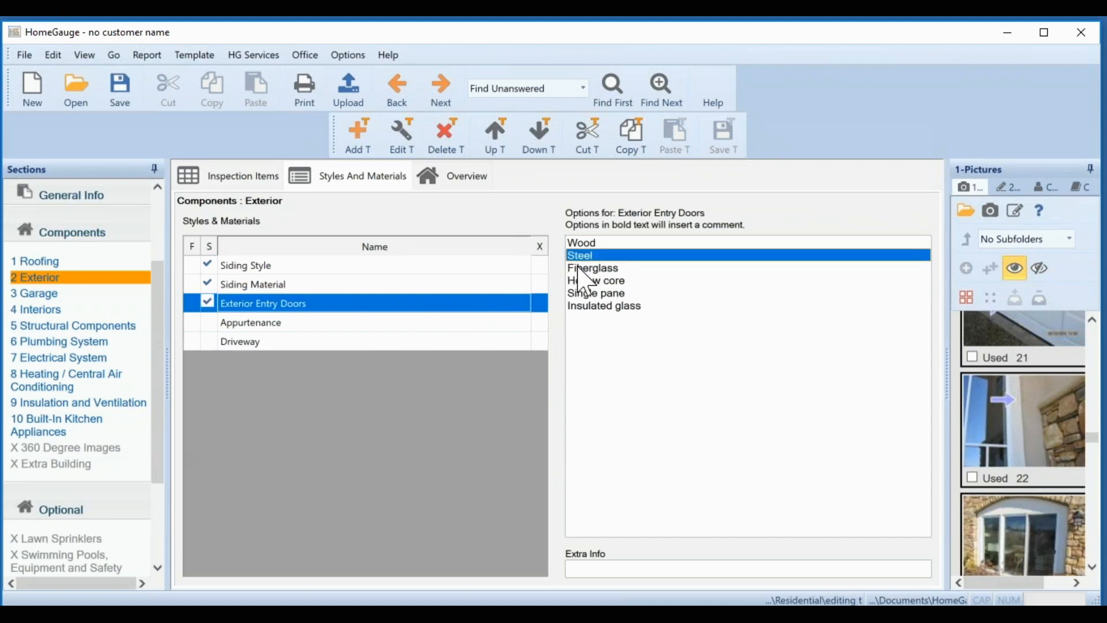
- Choose "Deck with steps" for the Exterior Appurtenance and Concrete for the Driveway
left_click(395, 322)
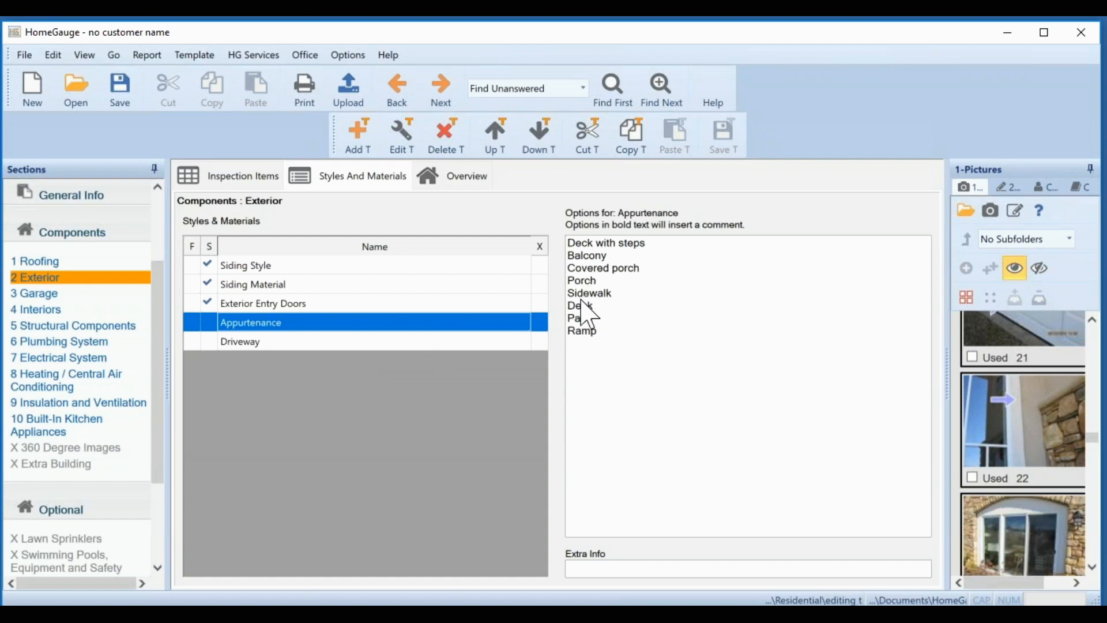
left_click(594, 248)
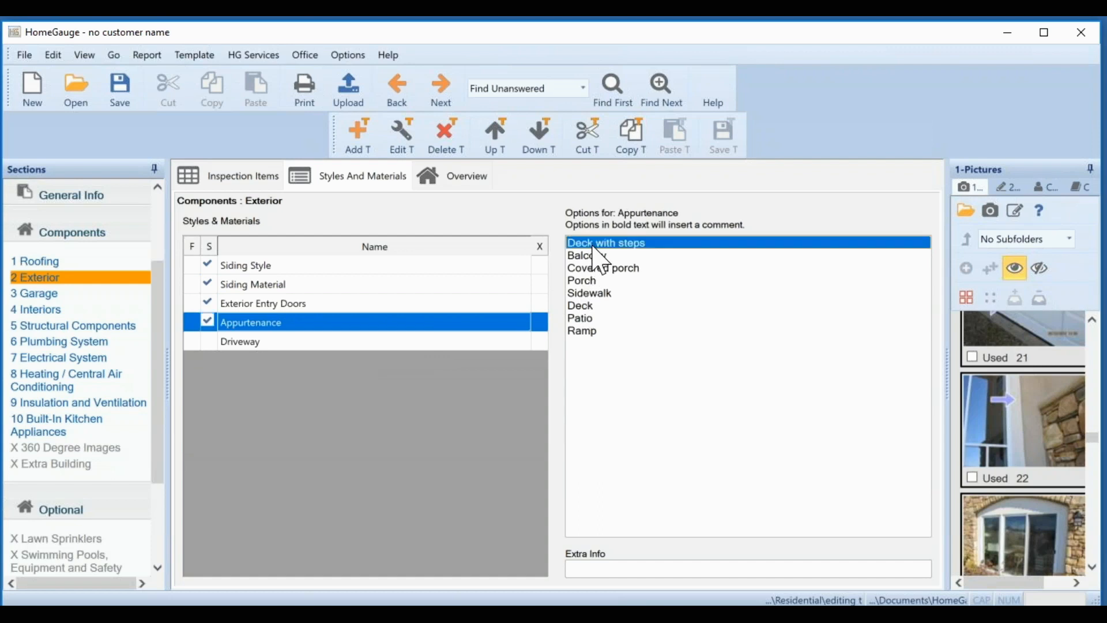
left_click(371, 346)
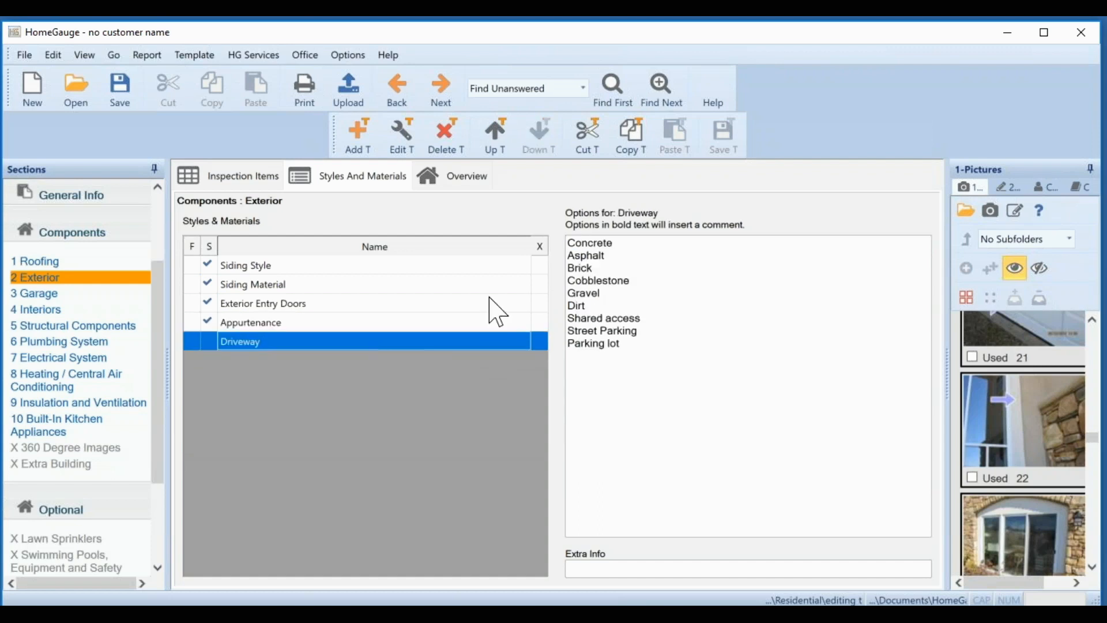
left_click(593, 246)
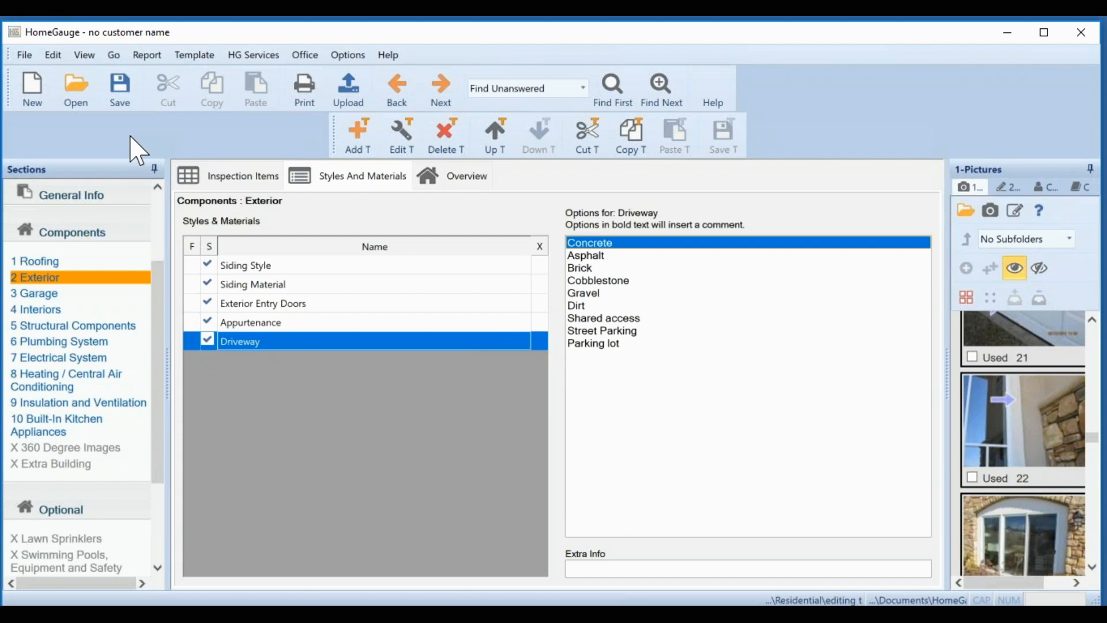
- Save the Exterior section of the current report as a new report fill named "North Chase"
left_click(152, 56)
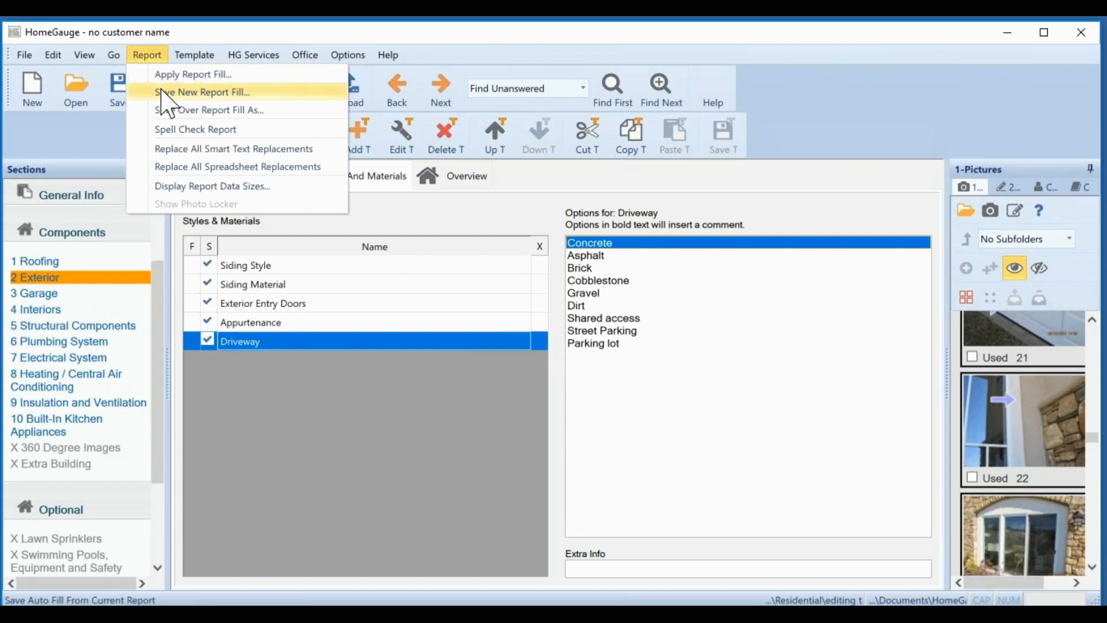
left_click(167, 94)
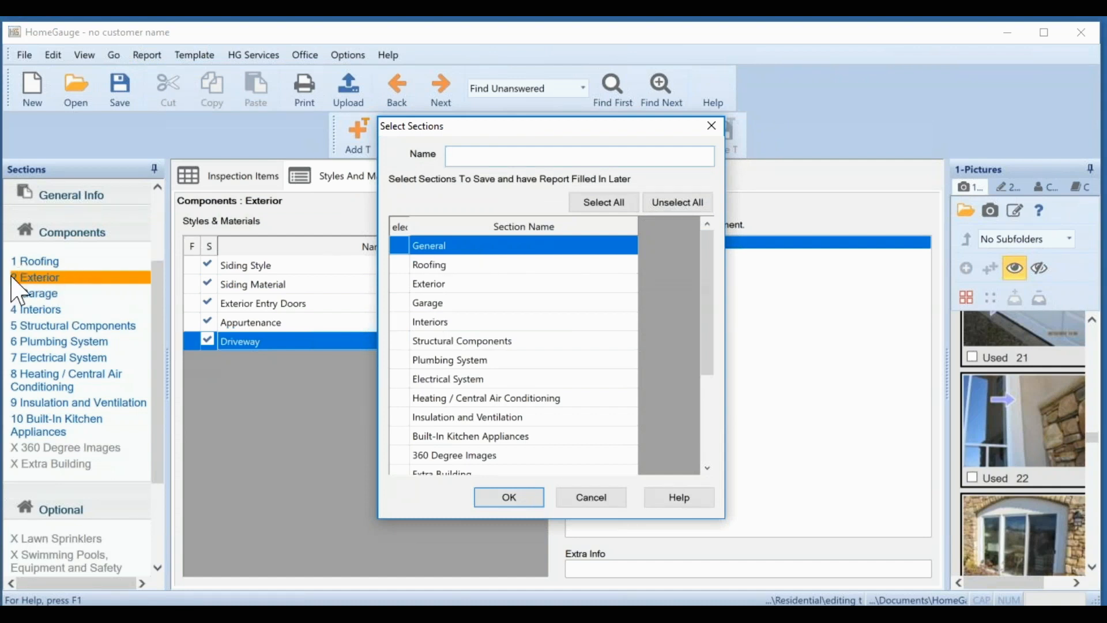
left_click(406, 286)
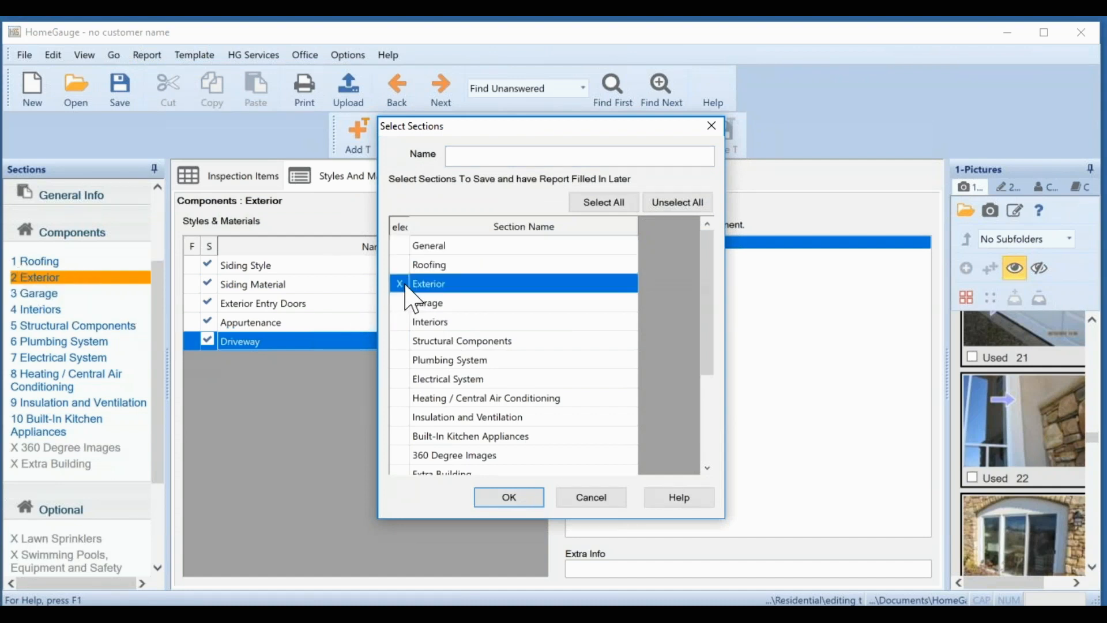
left_click(489, 157)
type("North Chase")
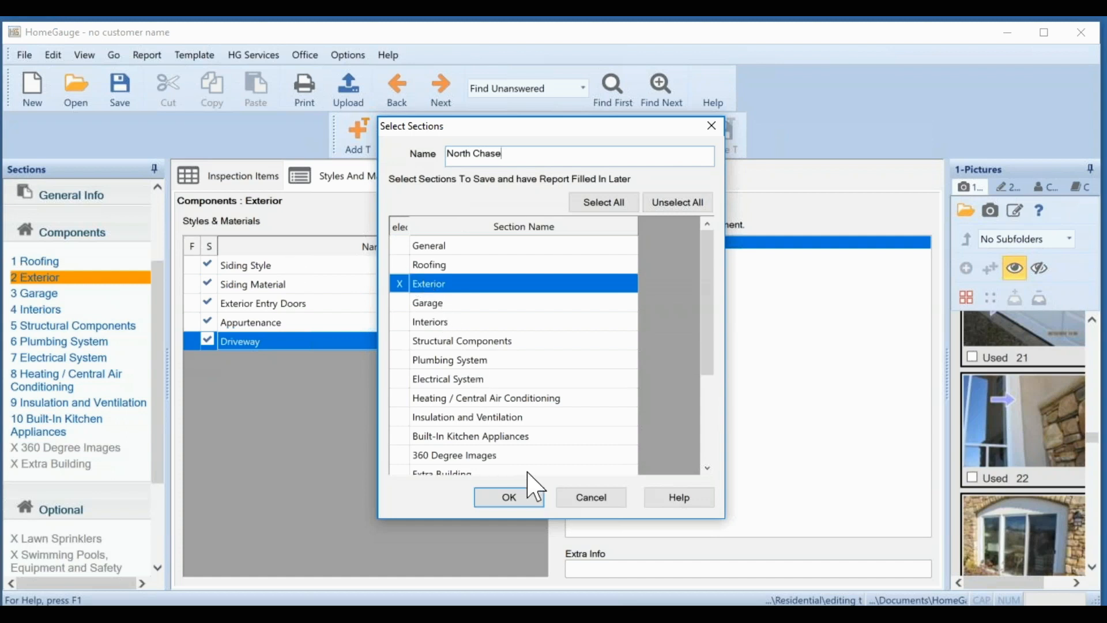
left_click(519, 501)
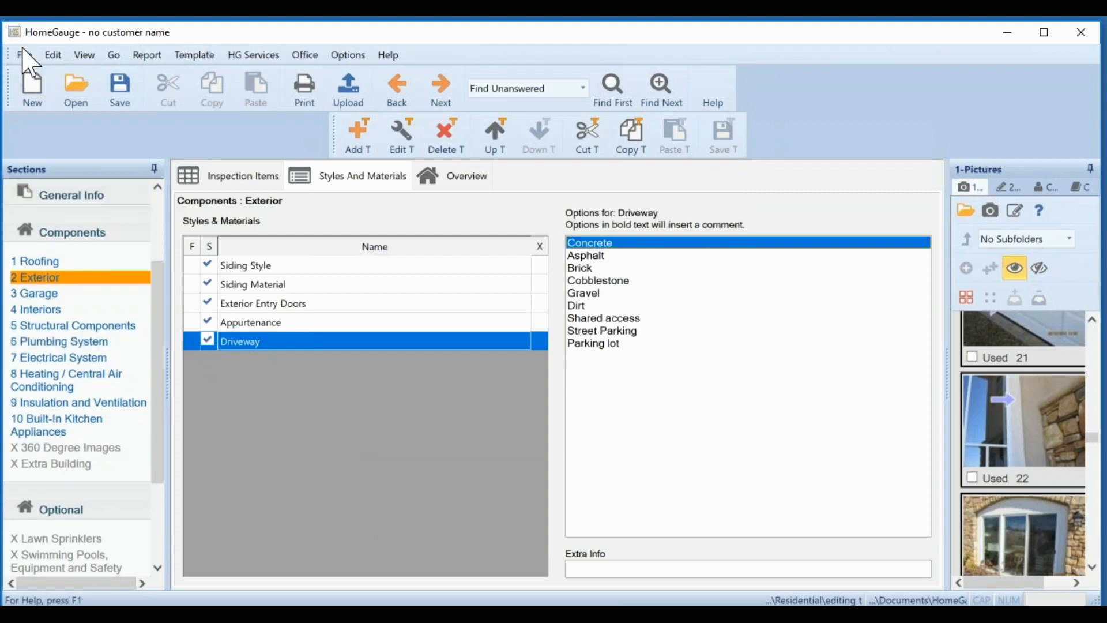
- Start a new report from the Residential template "editing the template.ht5"
left_click(27, 96)
left_click(567, 364)
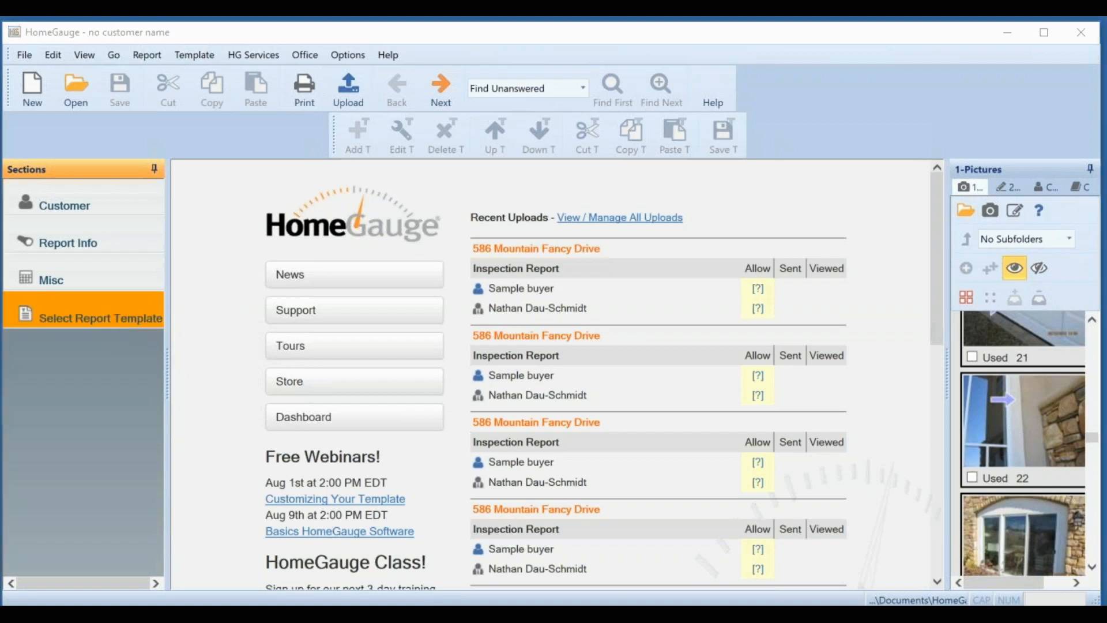
left_click(115, 318)
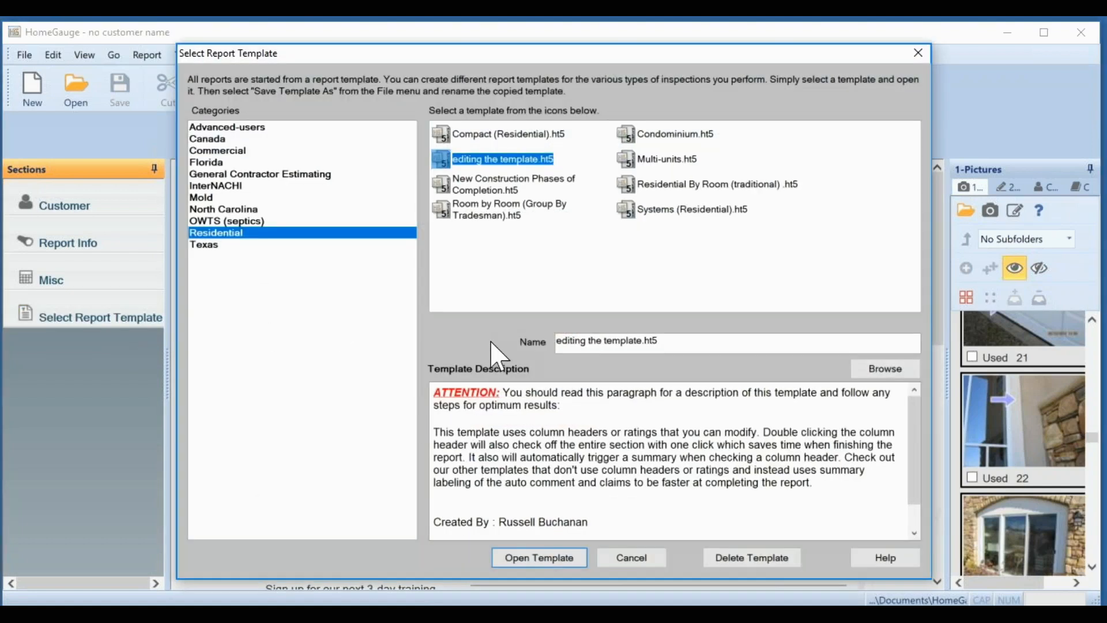
left_click(527, 558)
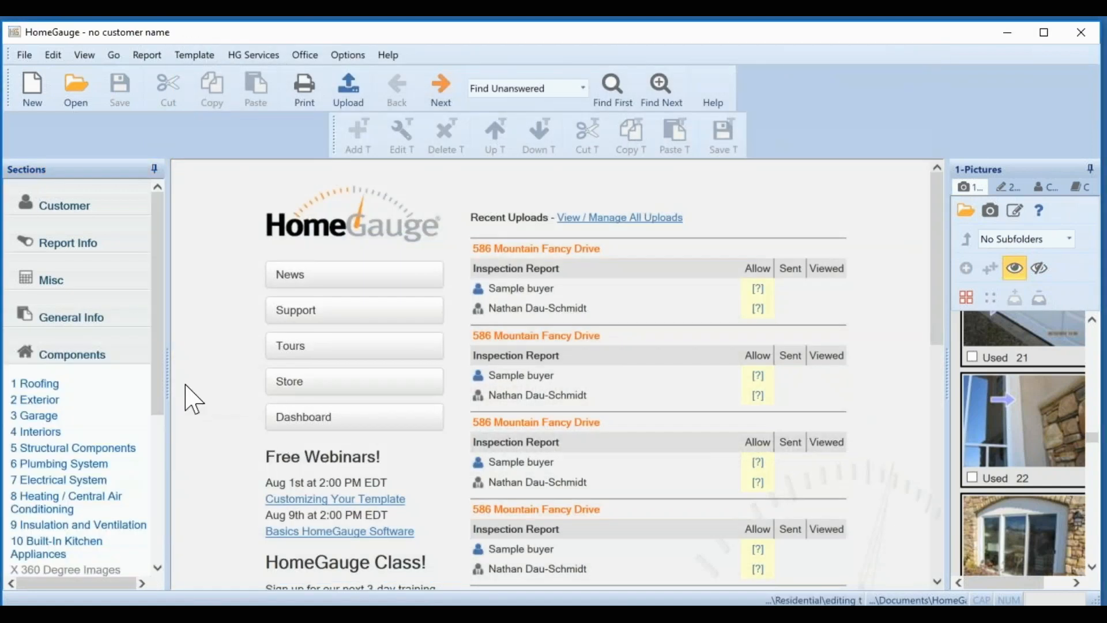
- Open the Exterior section's inspection items and enlarge the list to fit all of its rows
left_click_drag(161, 397, 160, 428)
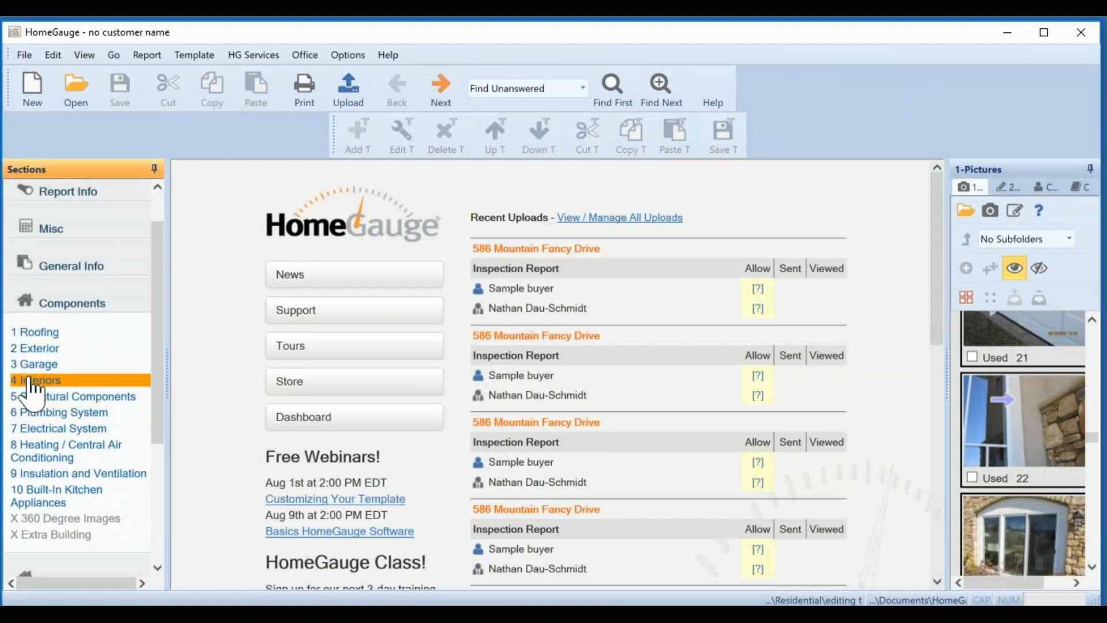
left_click(43, 353)
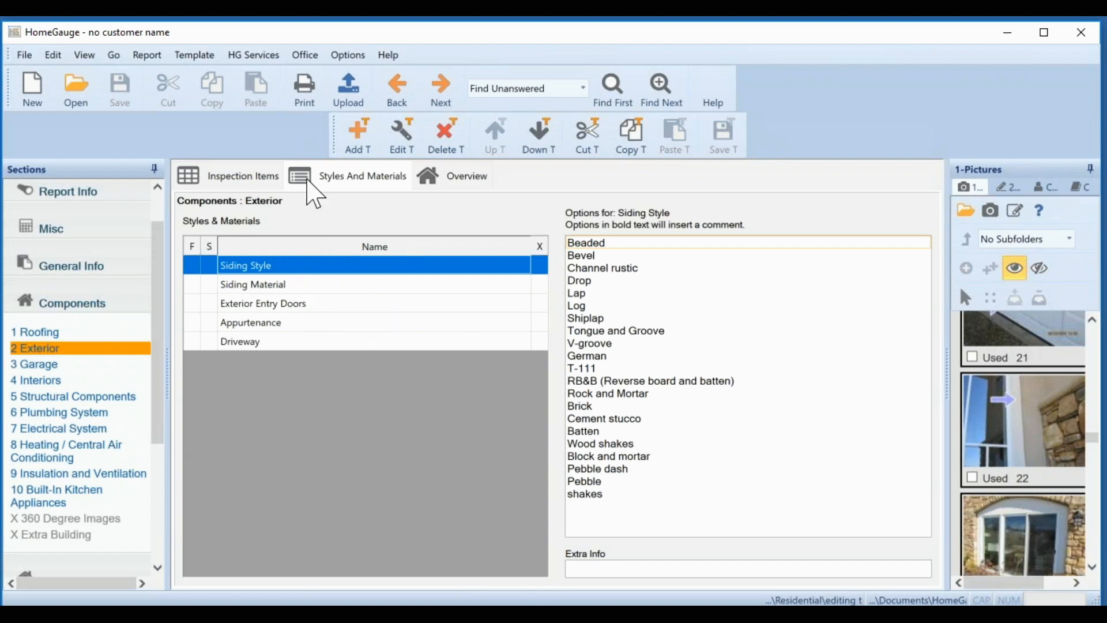
left_click(255, 179)
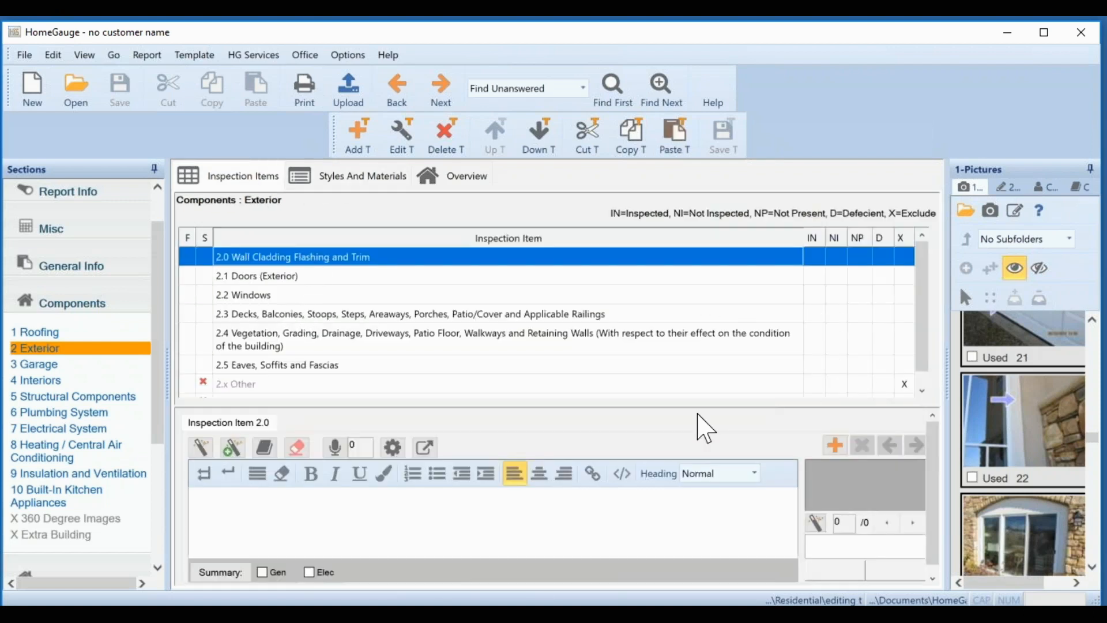
left_click_drag(700, 410, 701, 440)
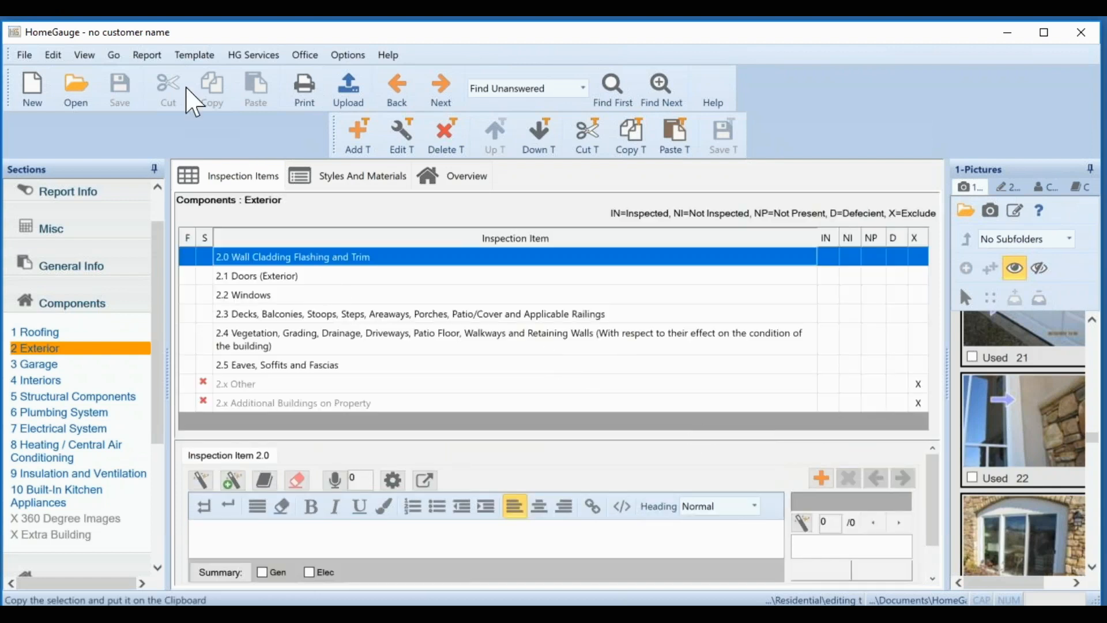
- Apply the "North Chase" report fill to the Exterior section only
left_click(148, 56)
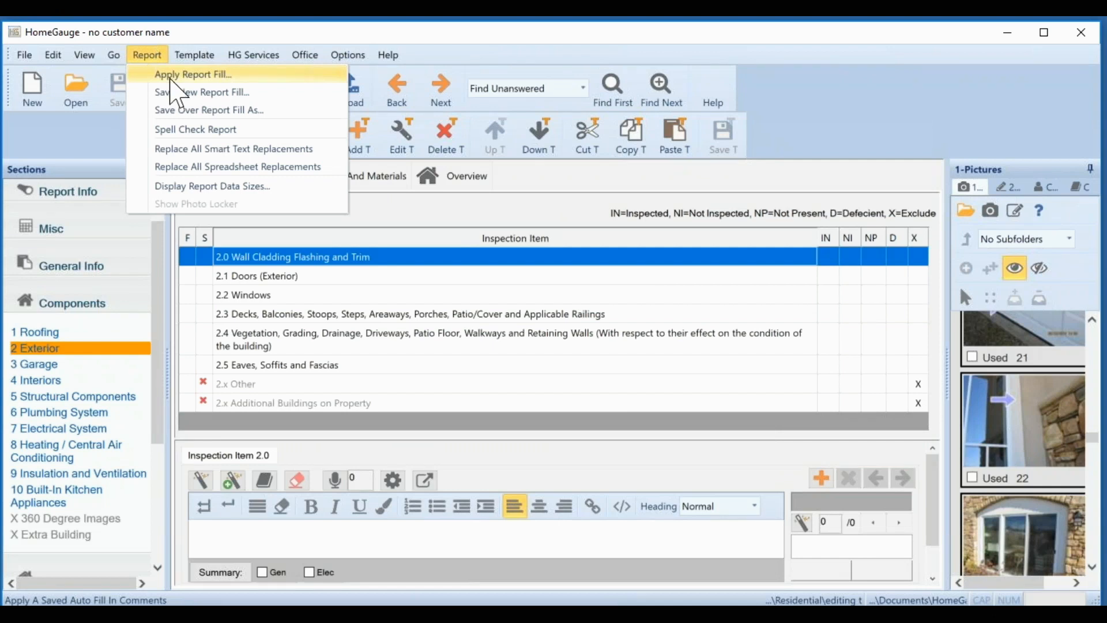
left_click(171, 79)
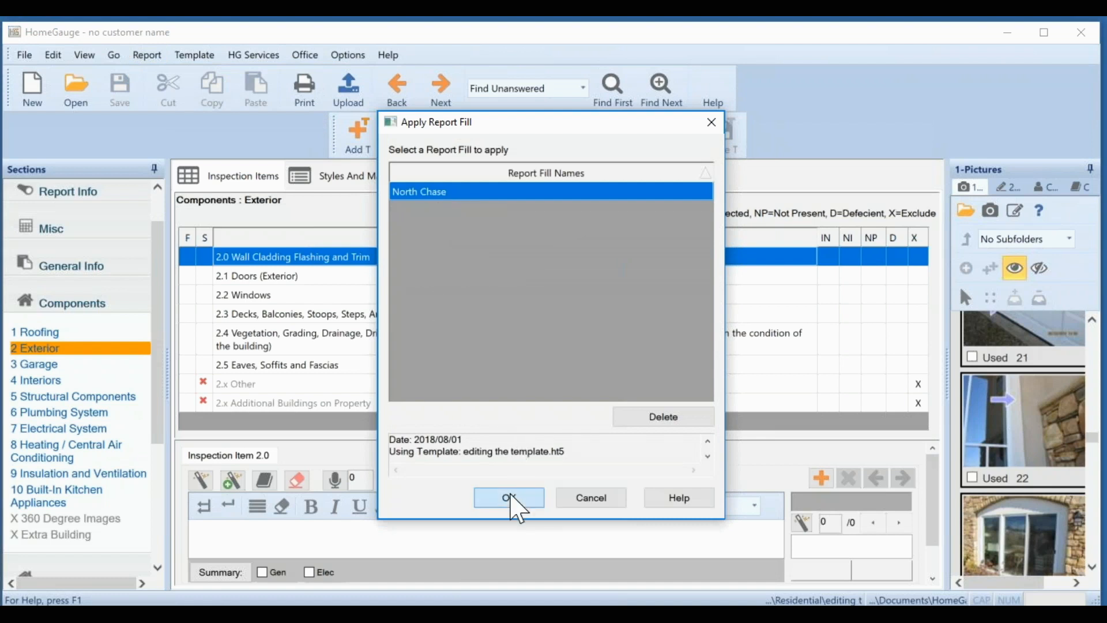
left_click(509, 497)
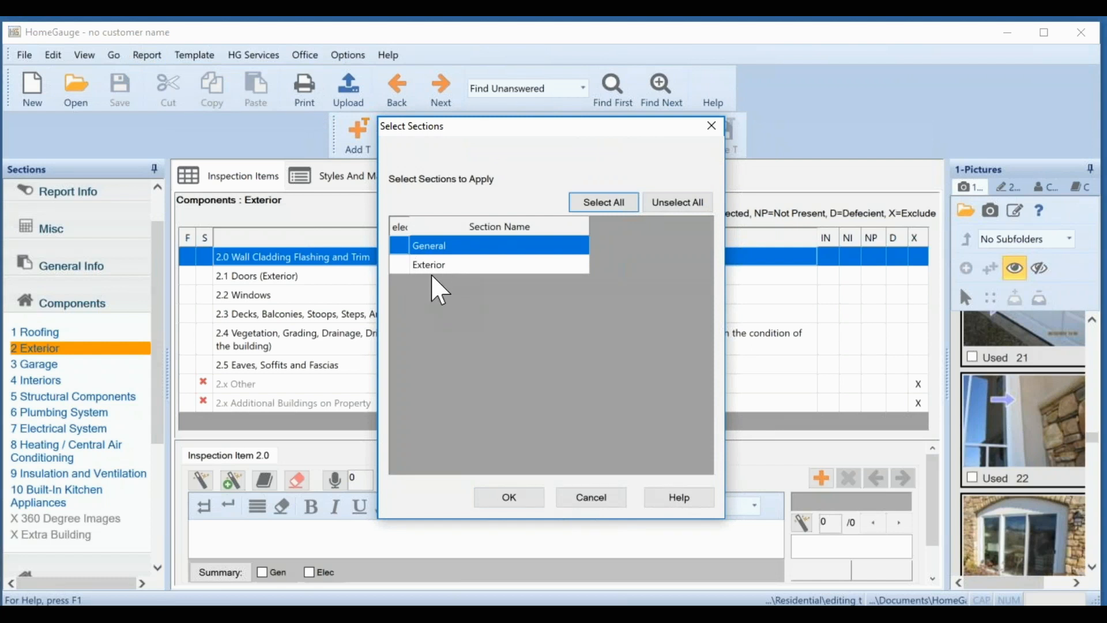
left_click(403, 269)
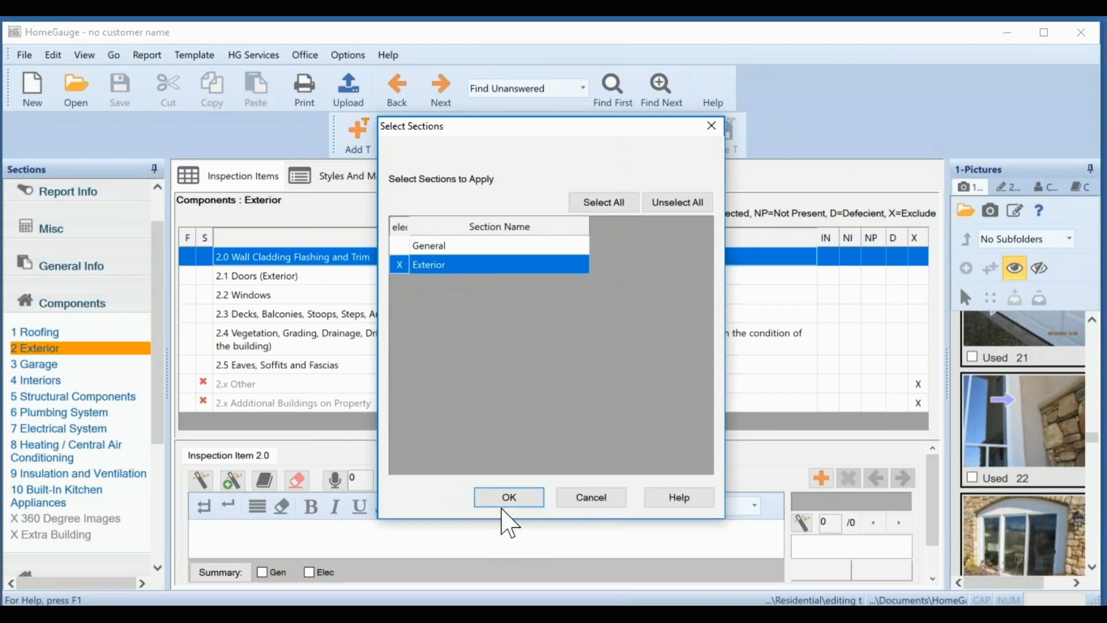
left_click(511, 501)
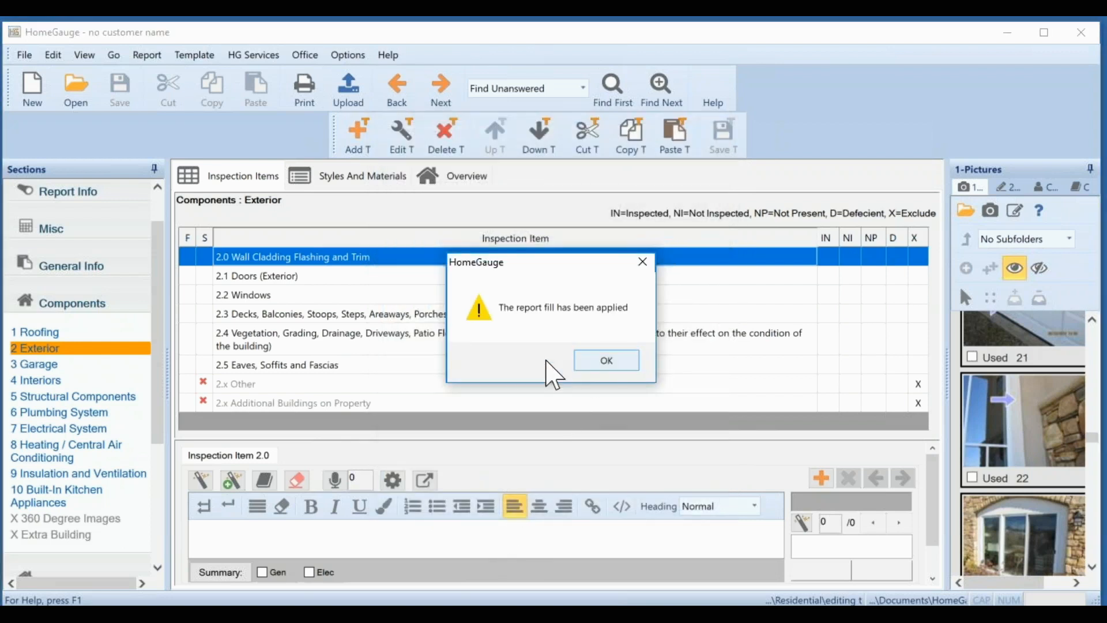
left_click(612, 360)
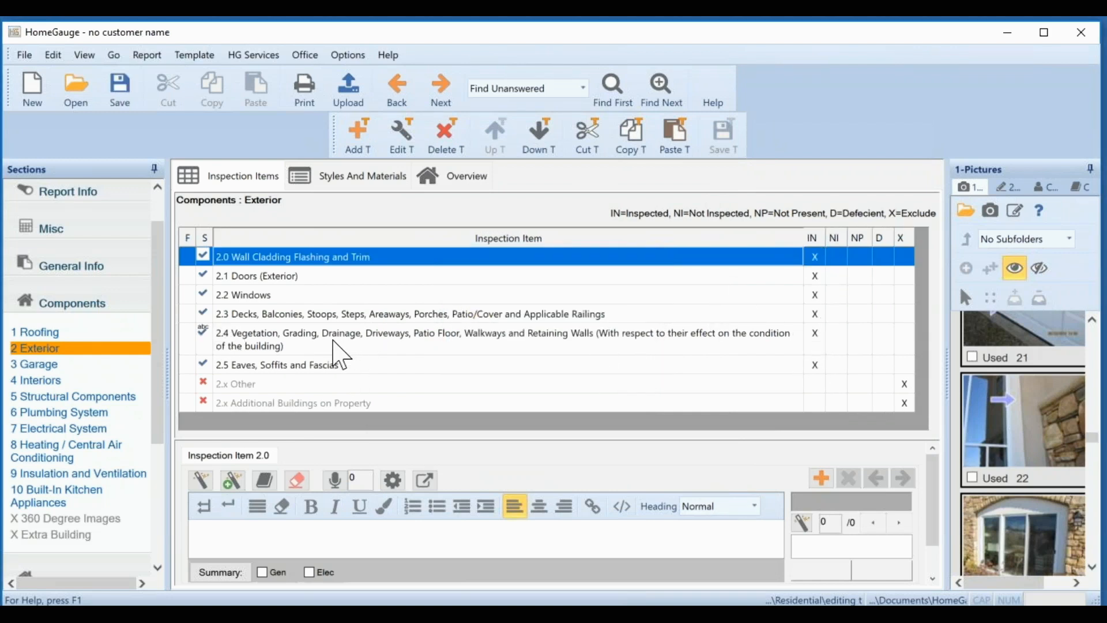
- Review the filled-in comment for Exterior item 2.4 and the option chosen for each Exterior style and material
left_click(336, 342)
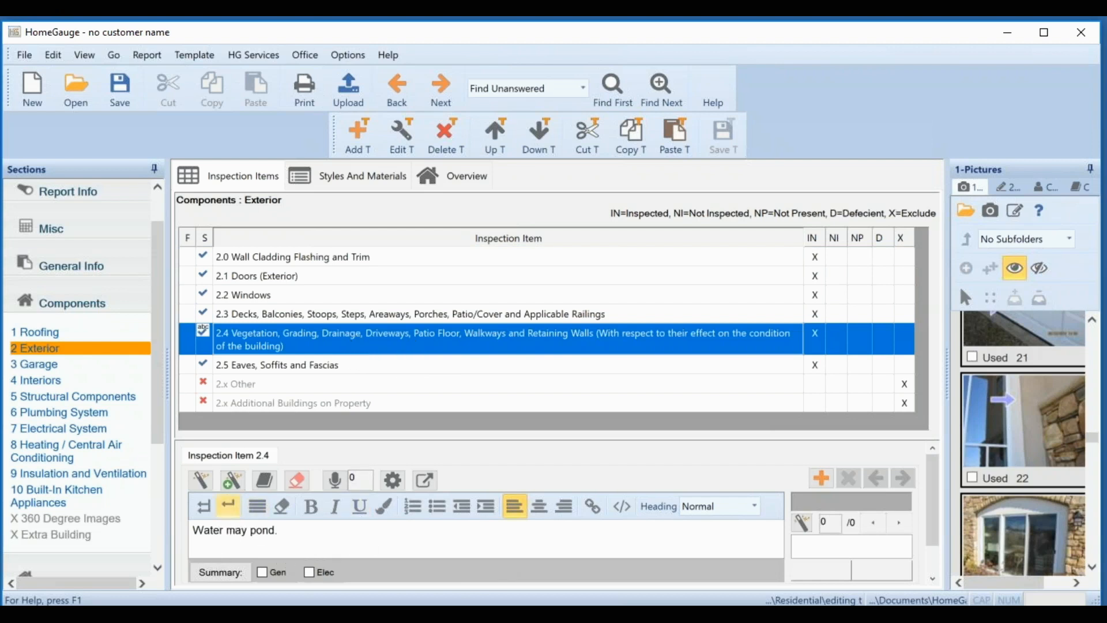
left_click(365, 179)
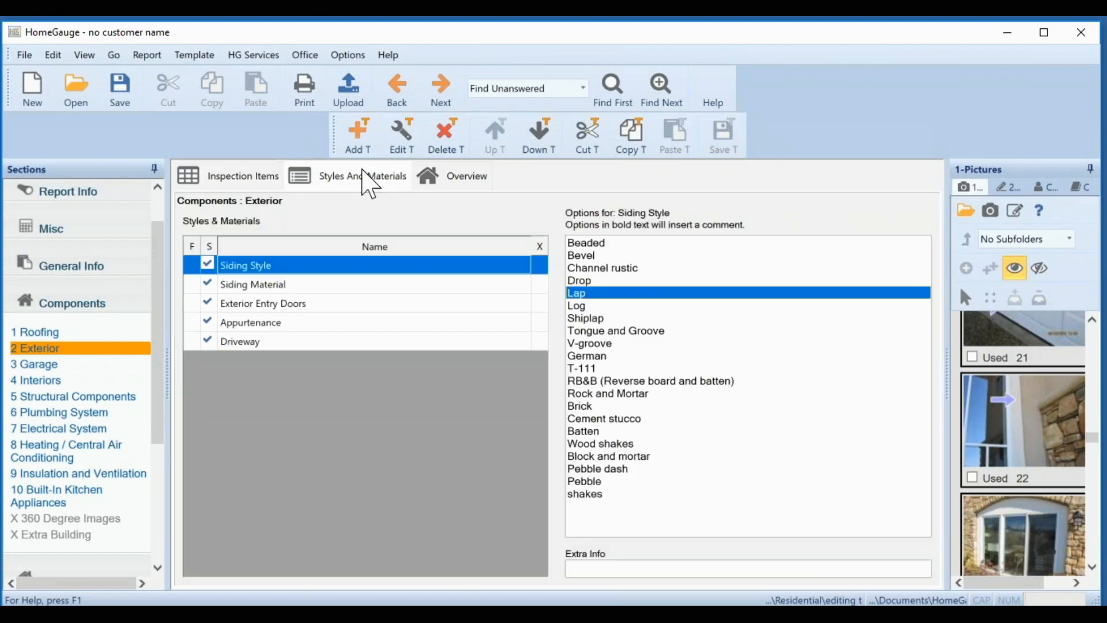
left_click(317, 285)
left_click(318, 304)
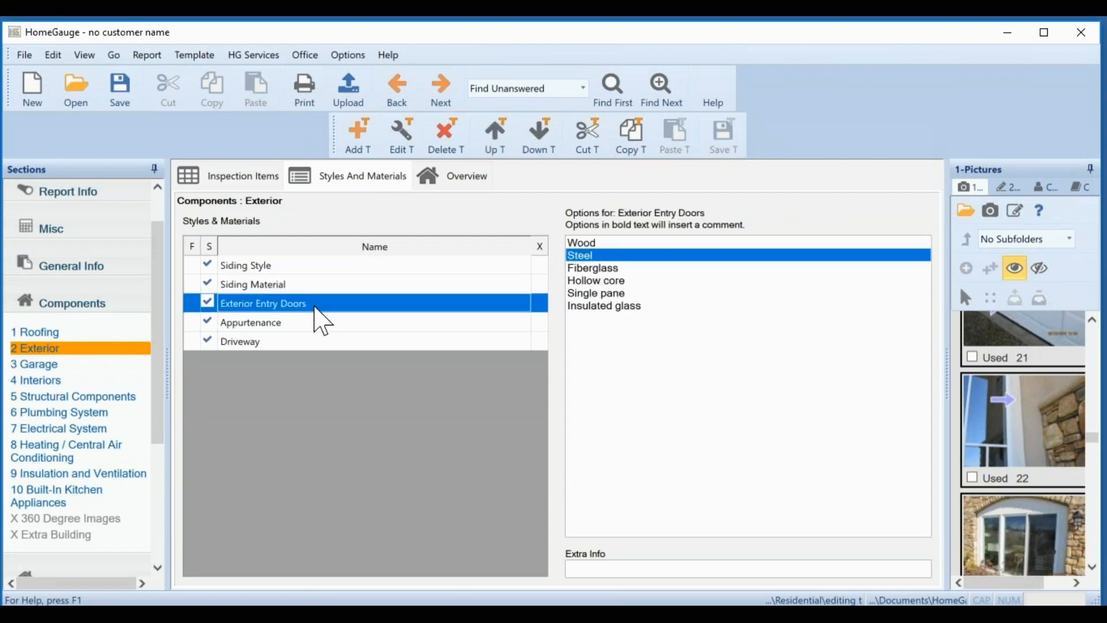
left_click(317, 323)
left_click(310, 339)
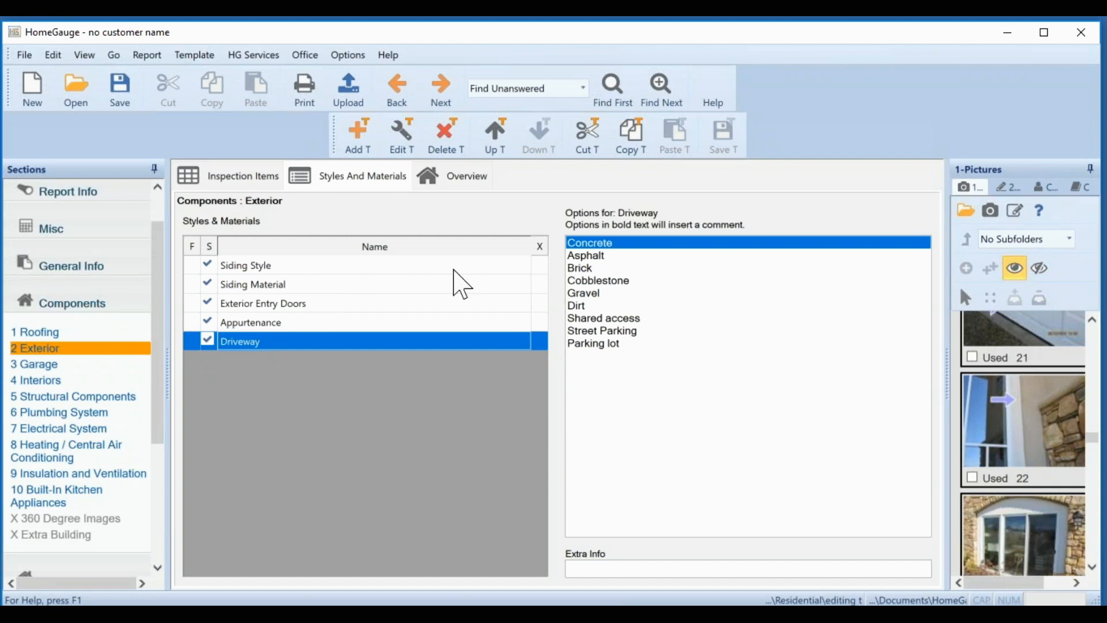
- View the list of saved report fills and leave it without applying any
left_click(149, 58)
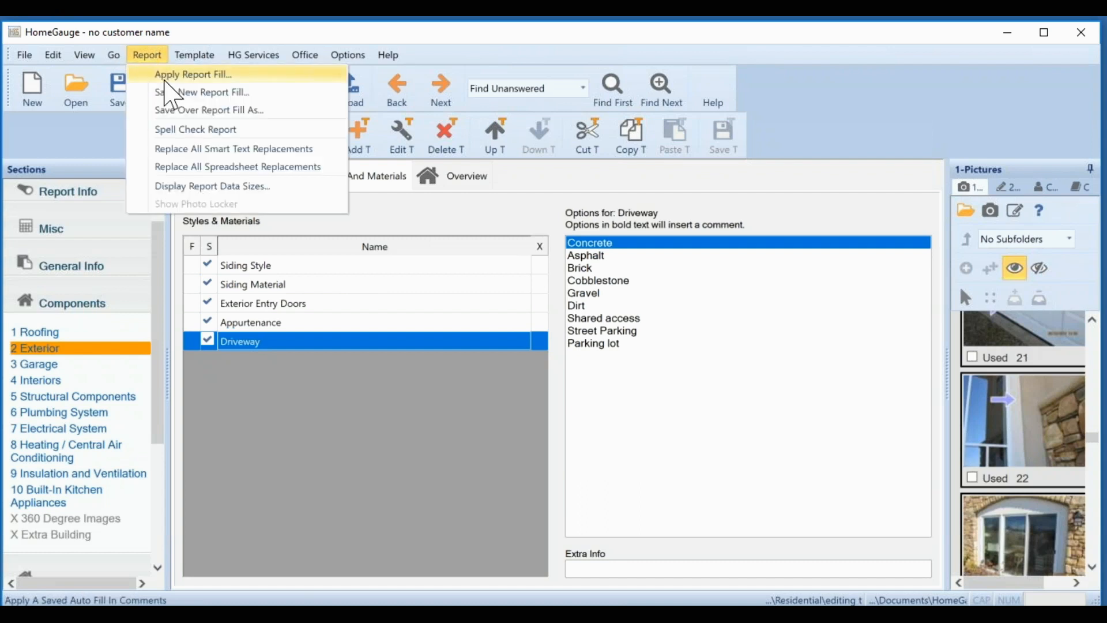
left_click(164, 78)
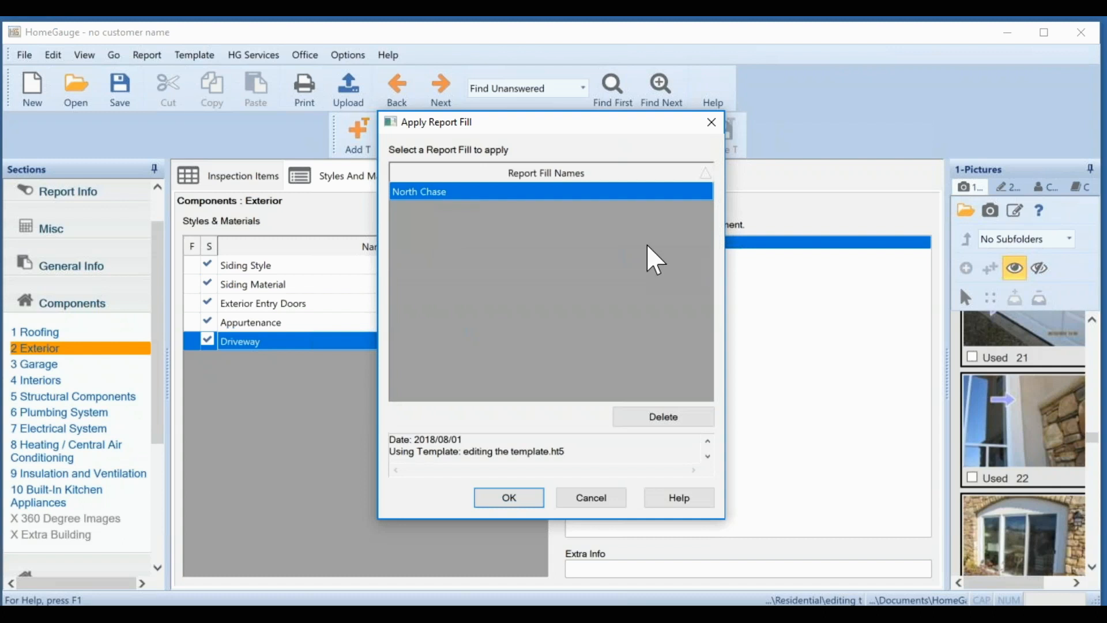
left_click(606, 499)
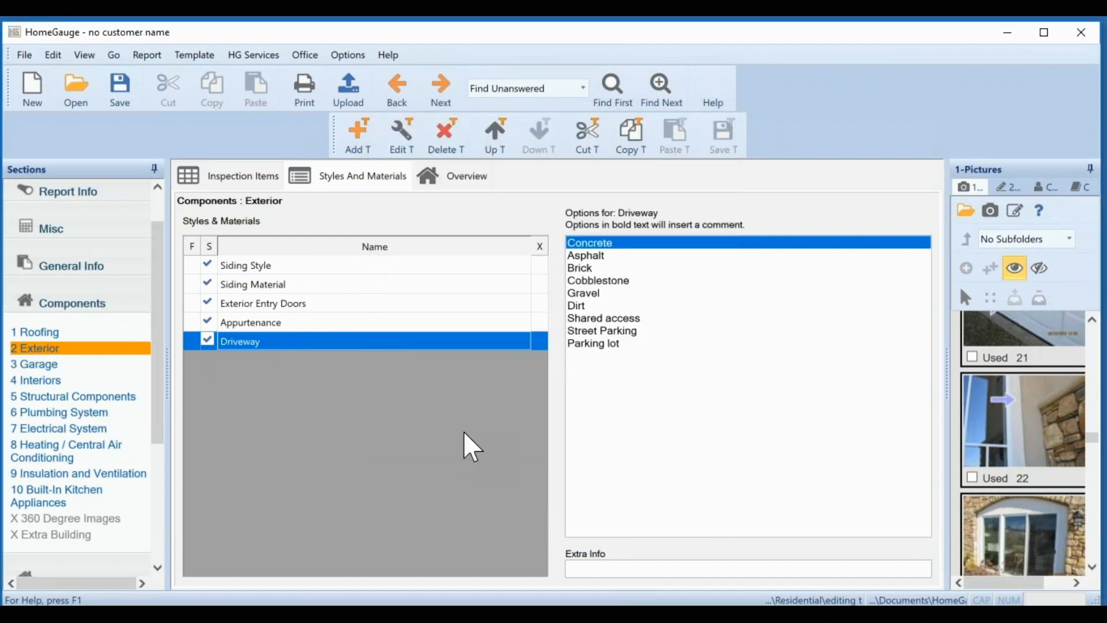